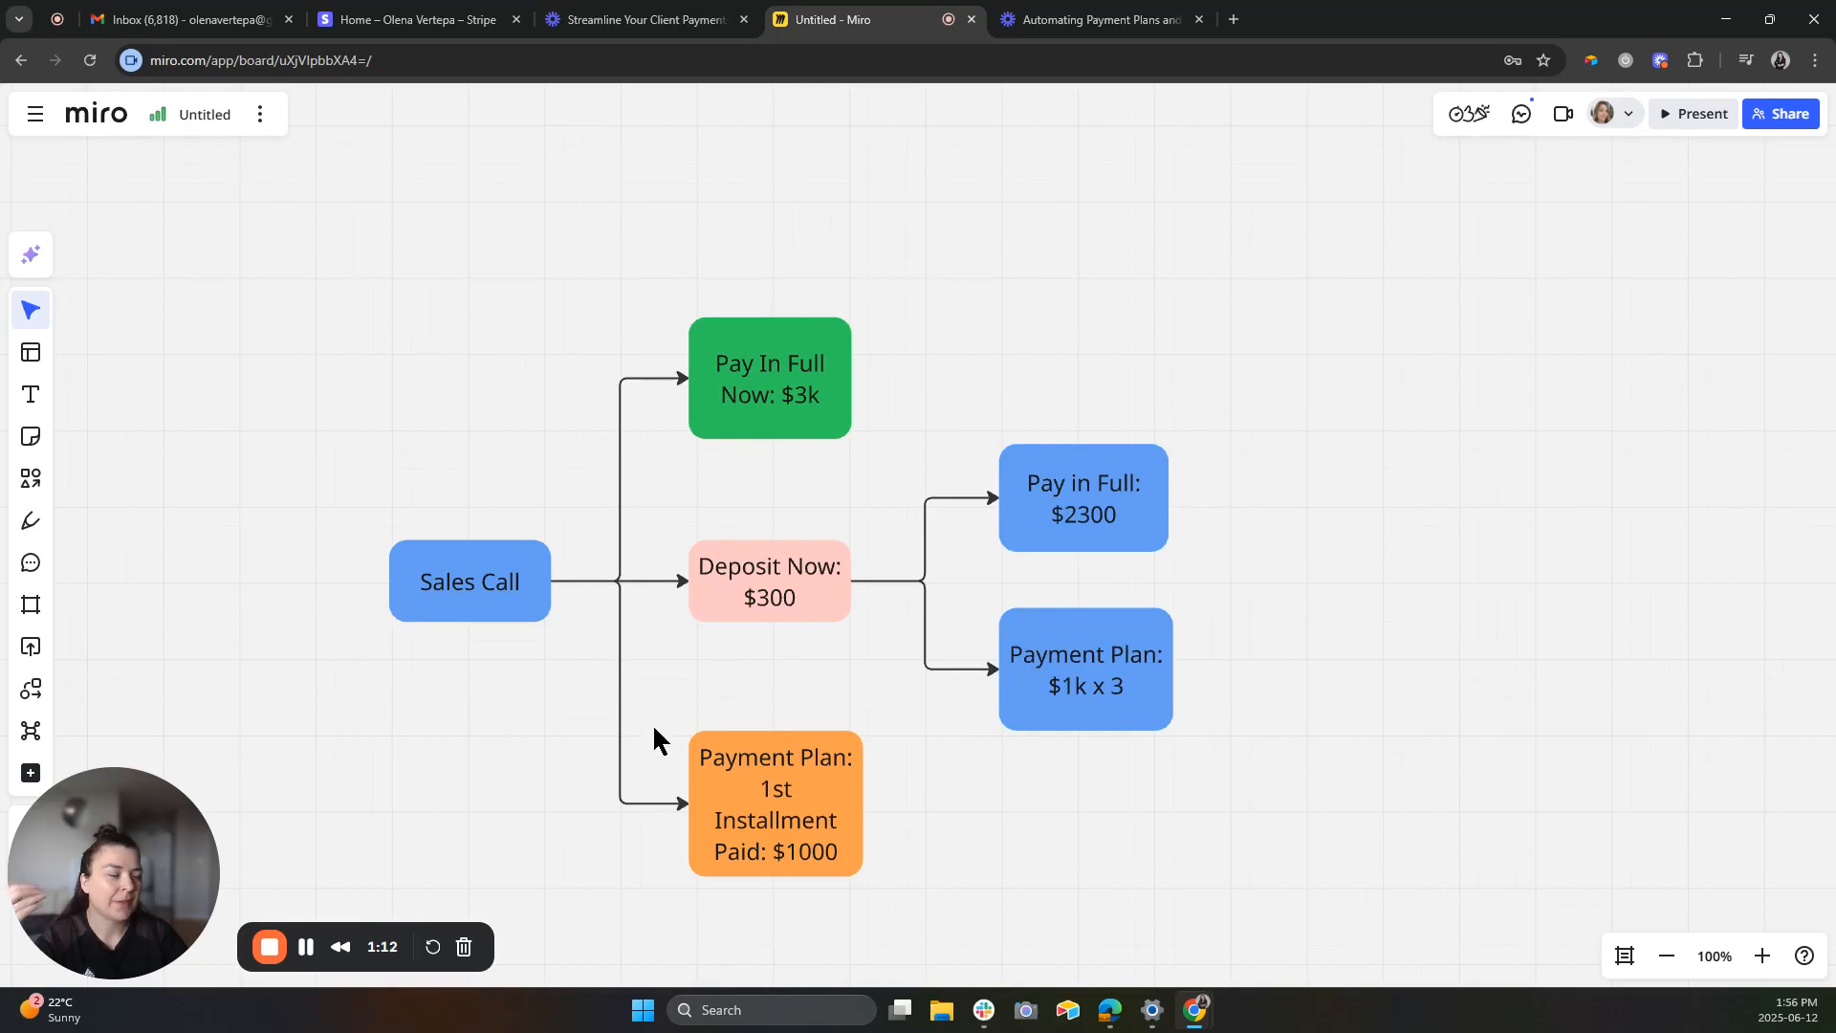
Change the first installment amount in the orange Payment Plan box to $1100.
left_click(799, 849)
key("Delete")
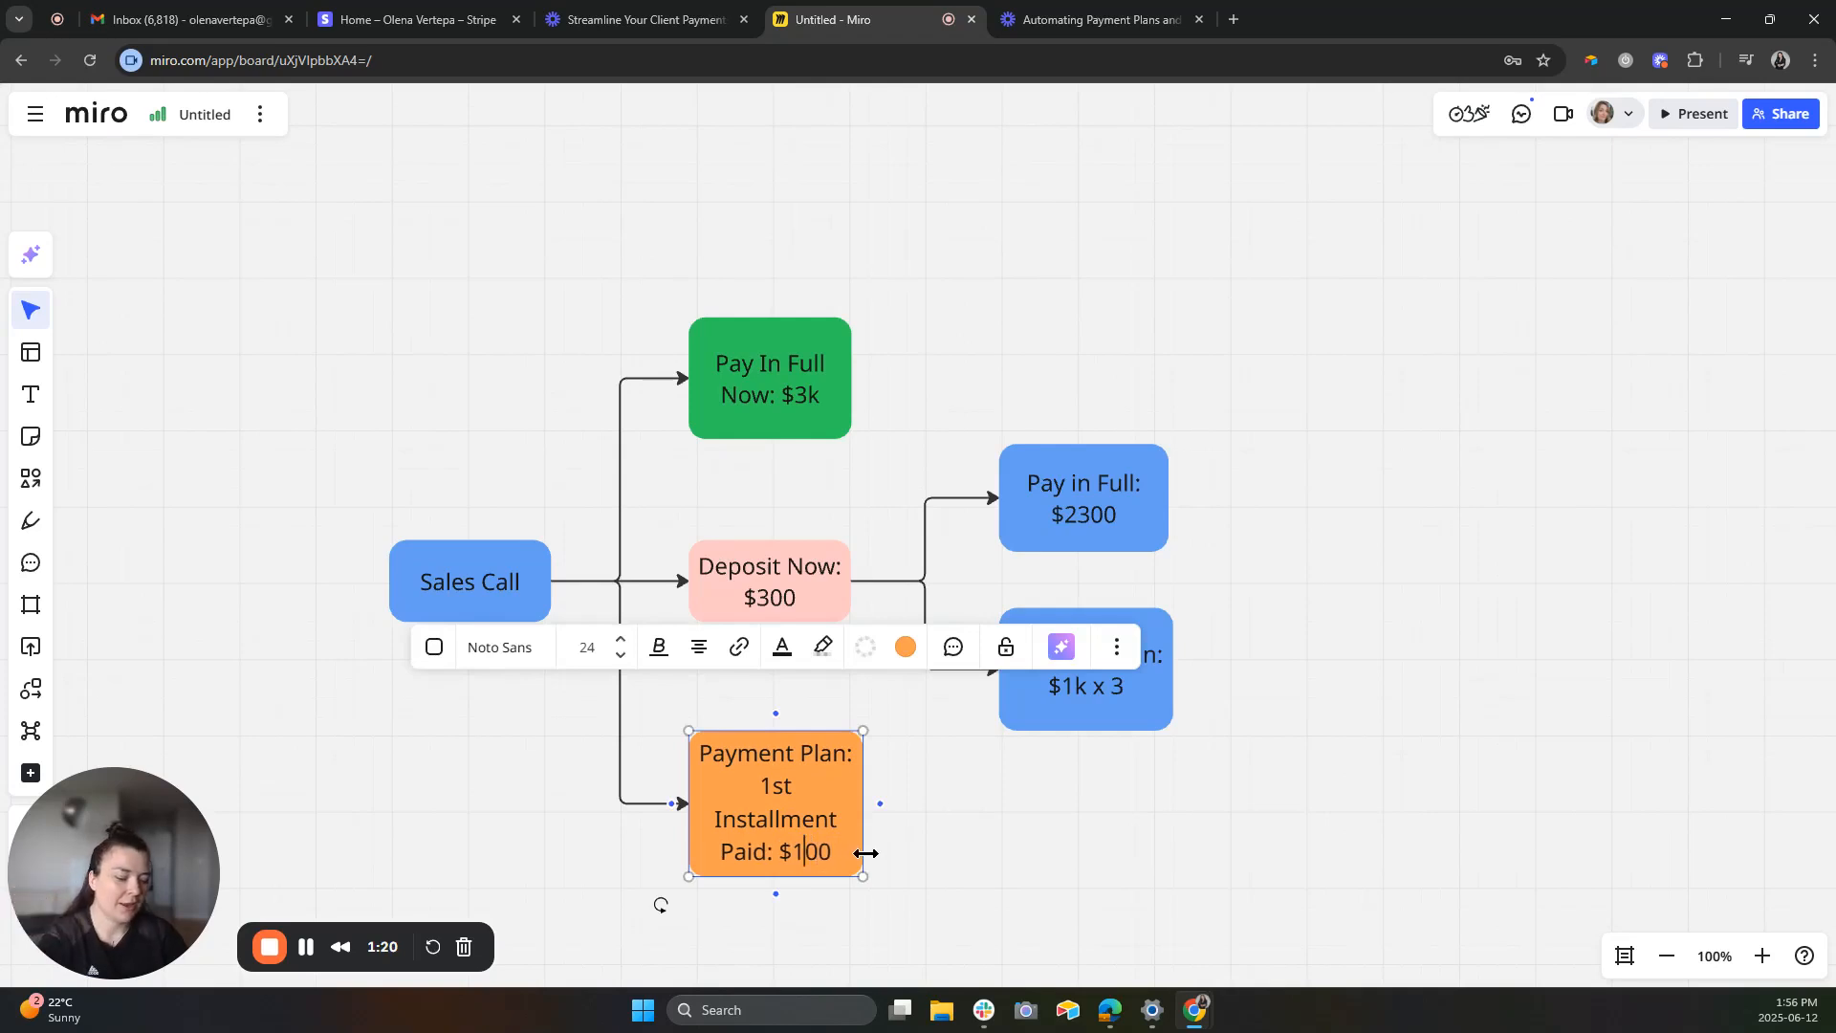
type("1")
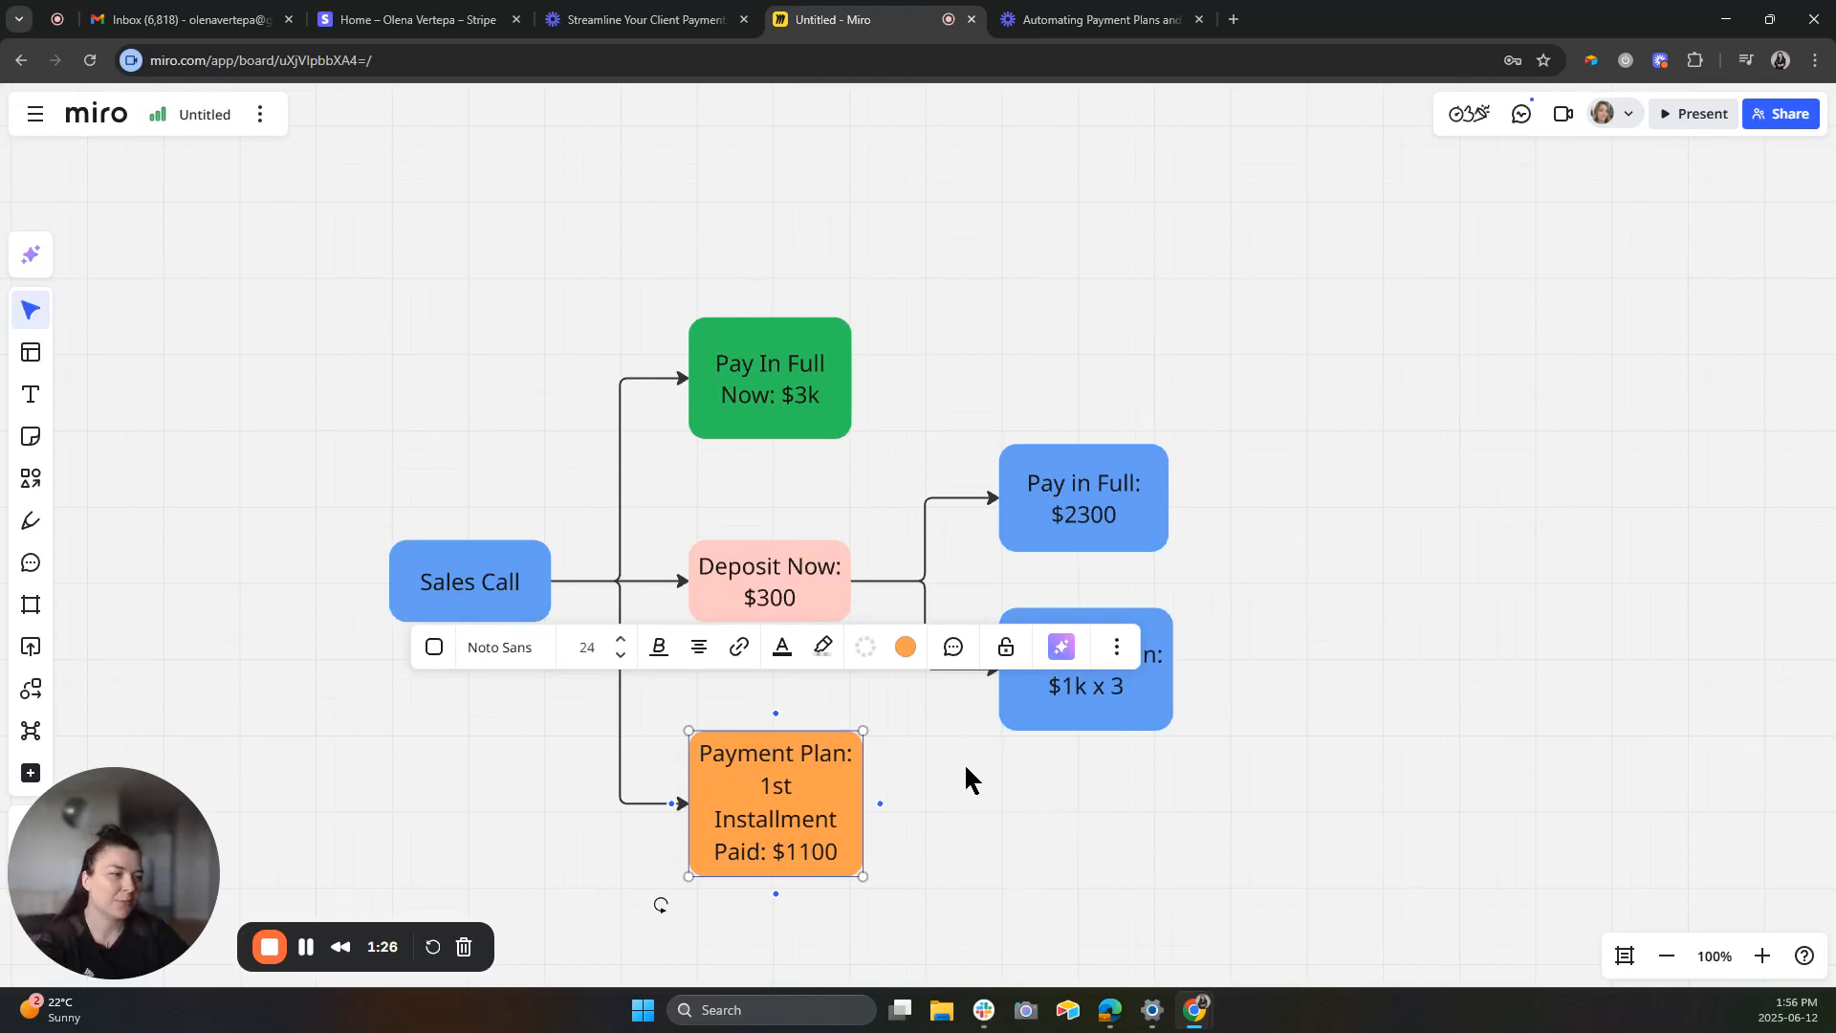
left_click(975, 828)
left_click(734, 586)
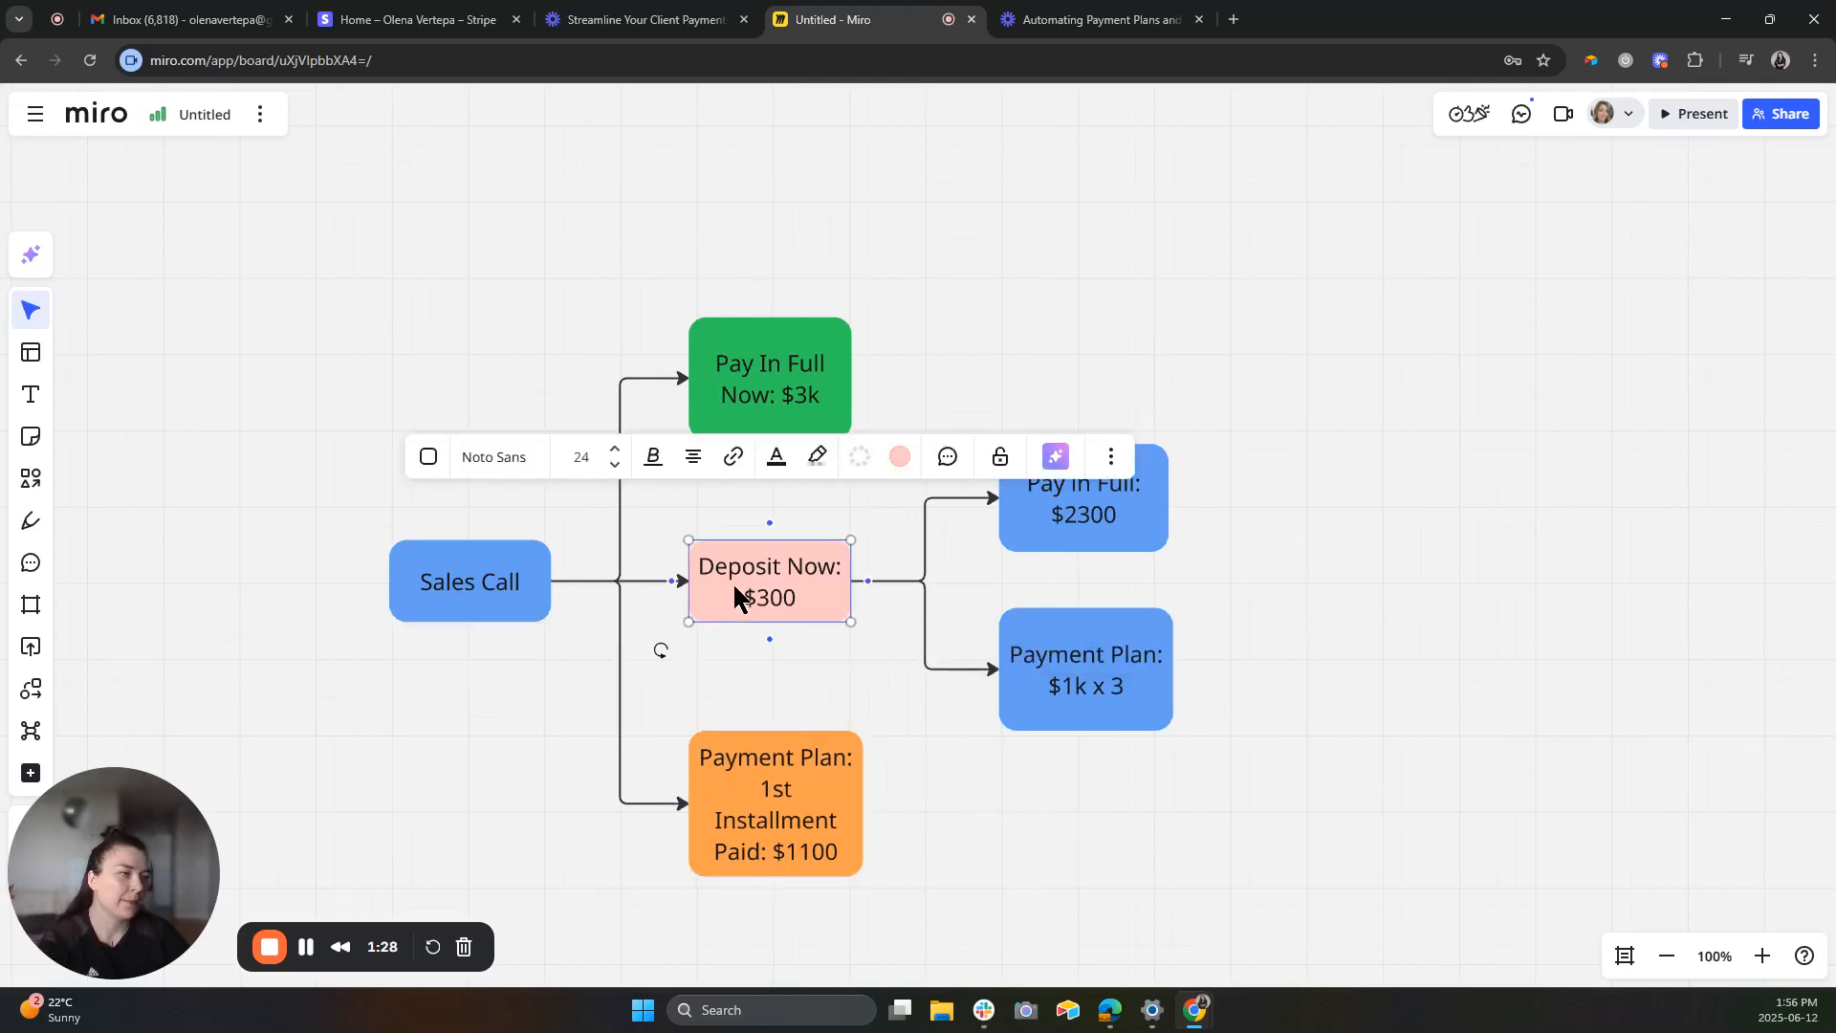
left_click(863, 652)
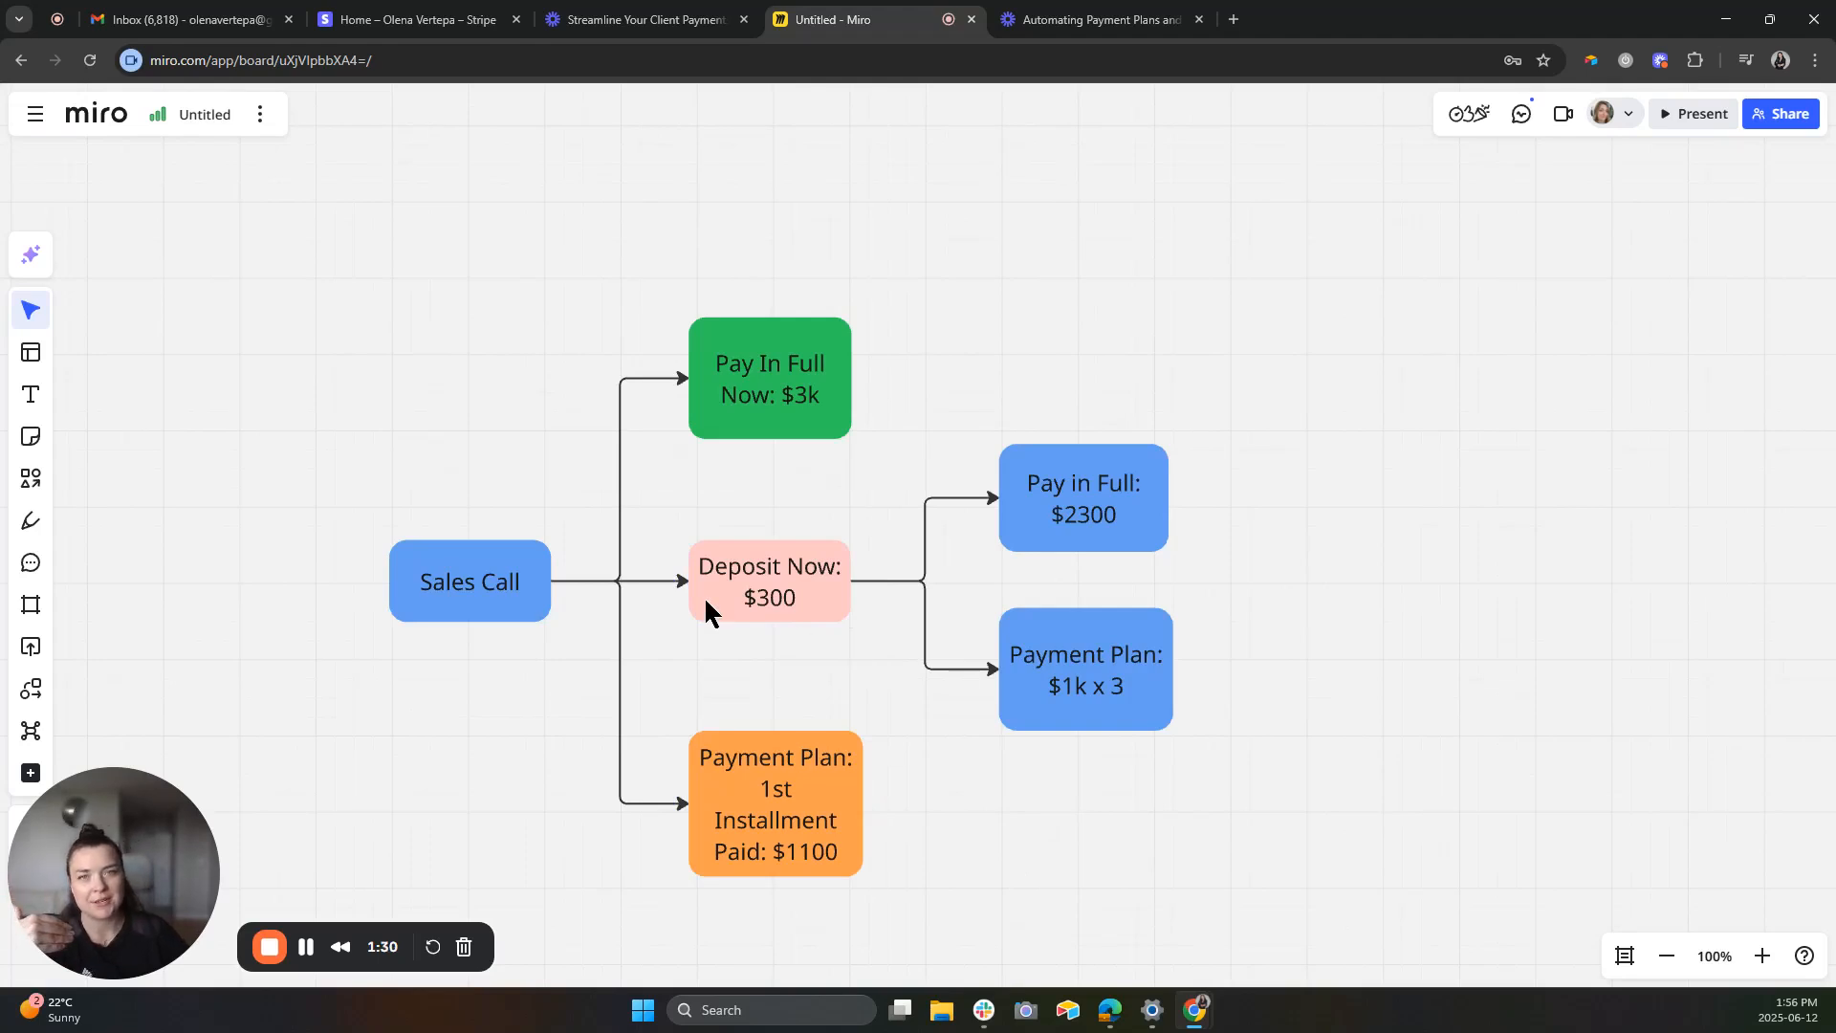
left_click(758, 601)
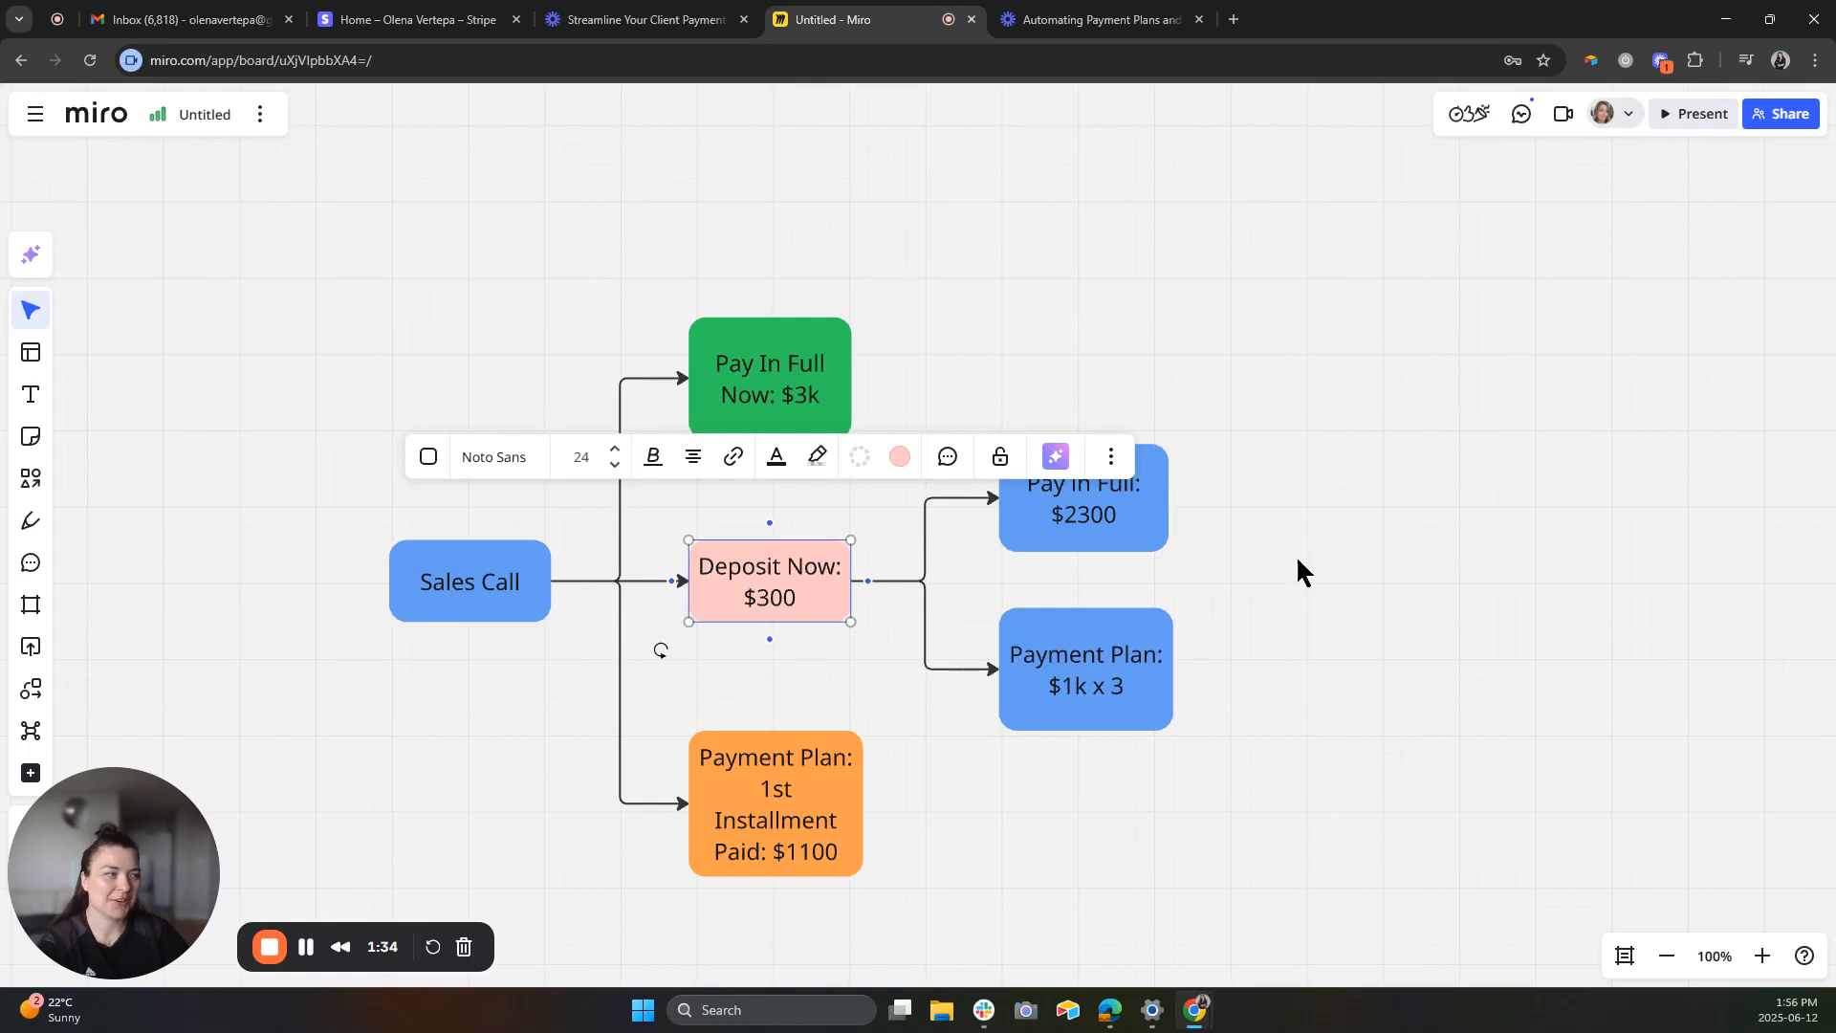
Change the amount in the blue Pay in Full box to $2700.
left_click(1168, 515)
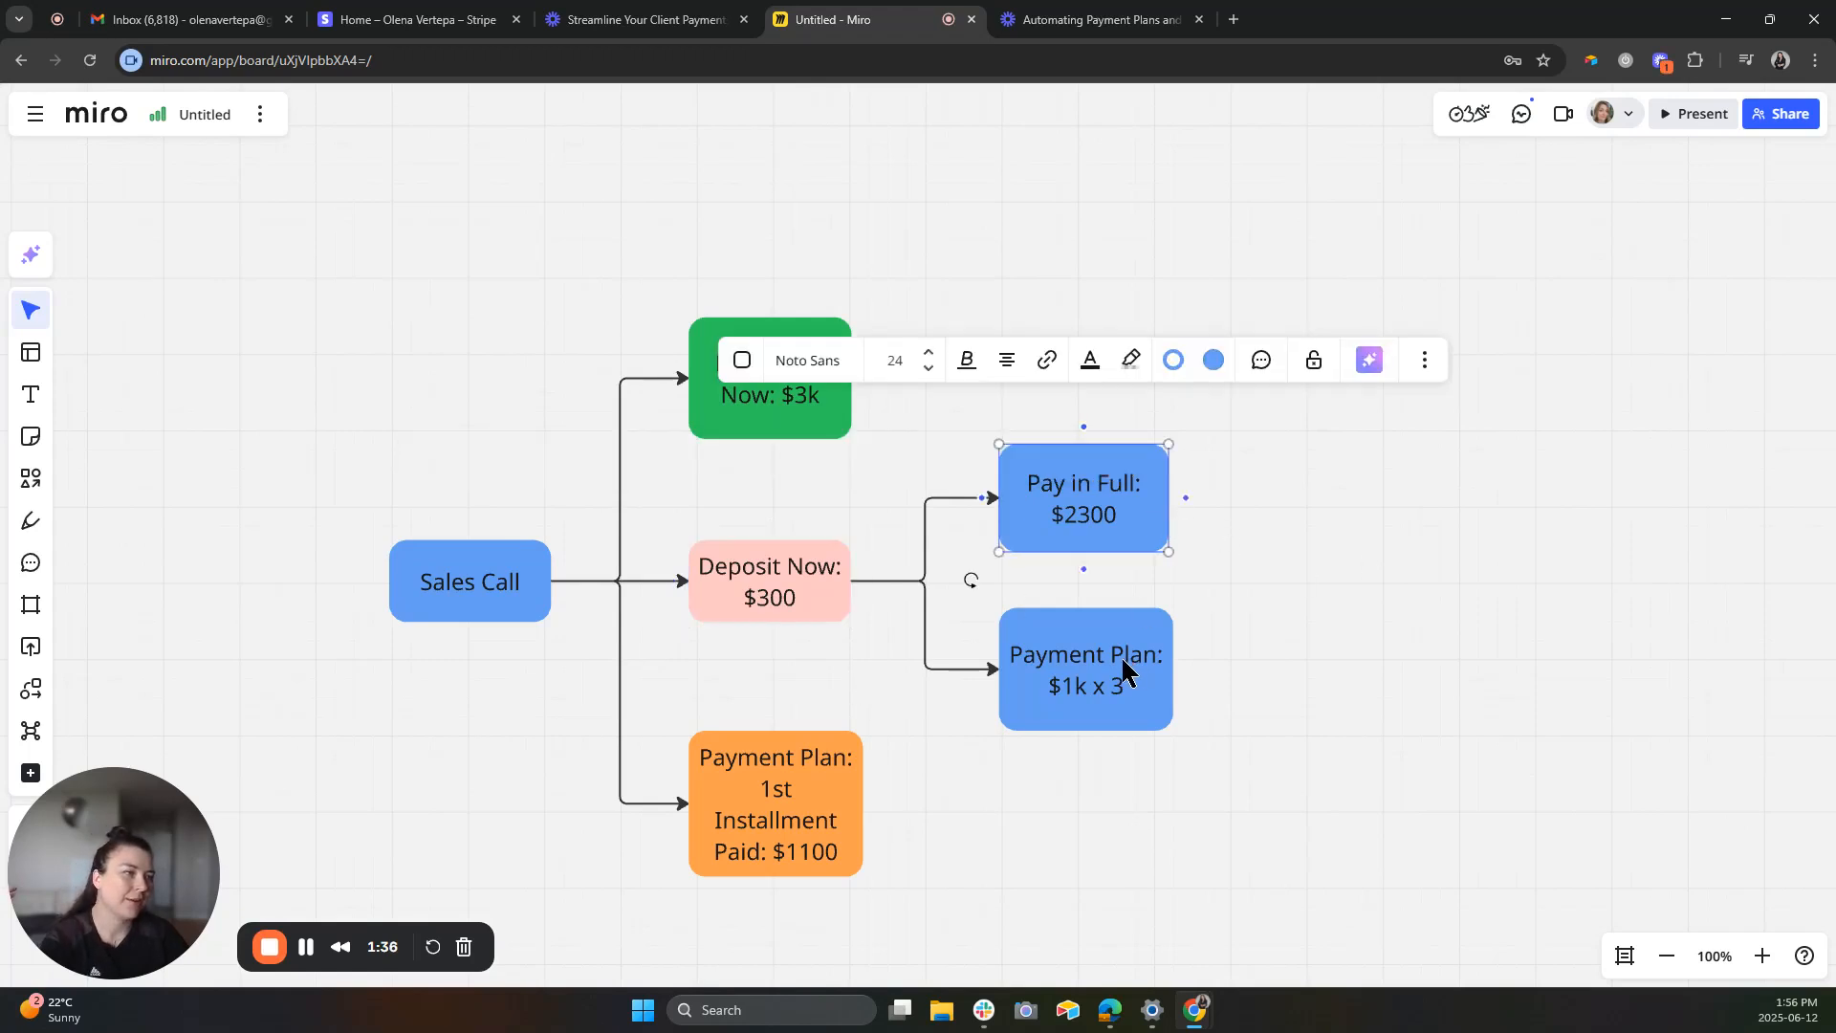
left_click(1077, 513)
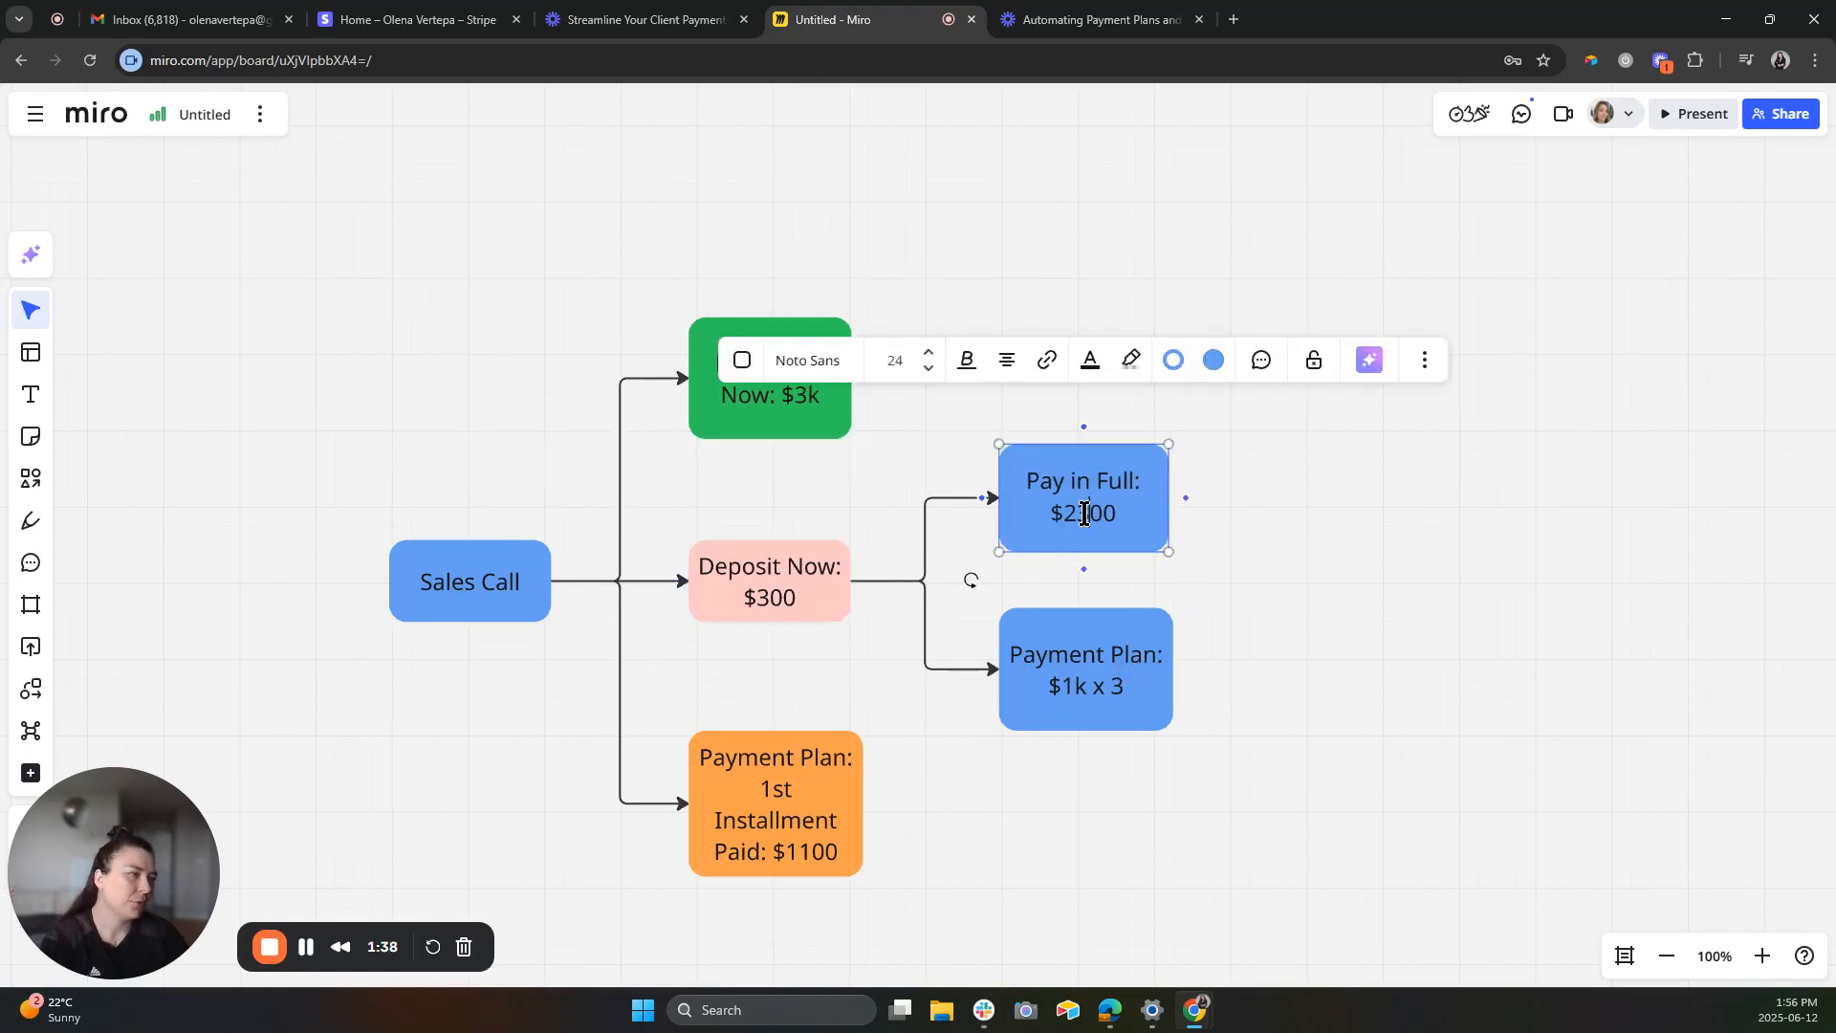
left_click_drag(1078, 514, 1091, 513)
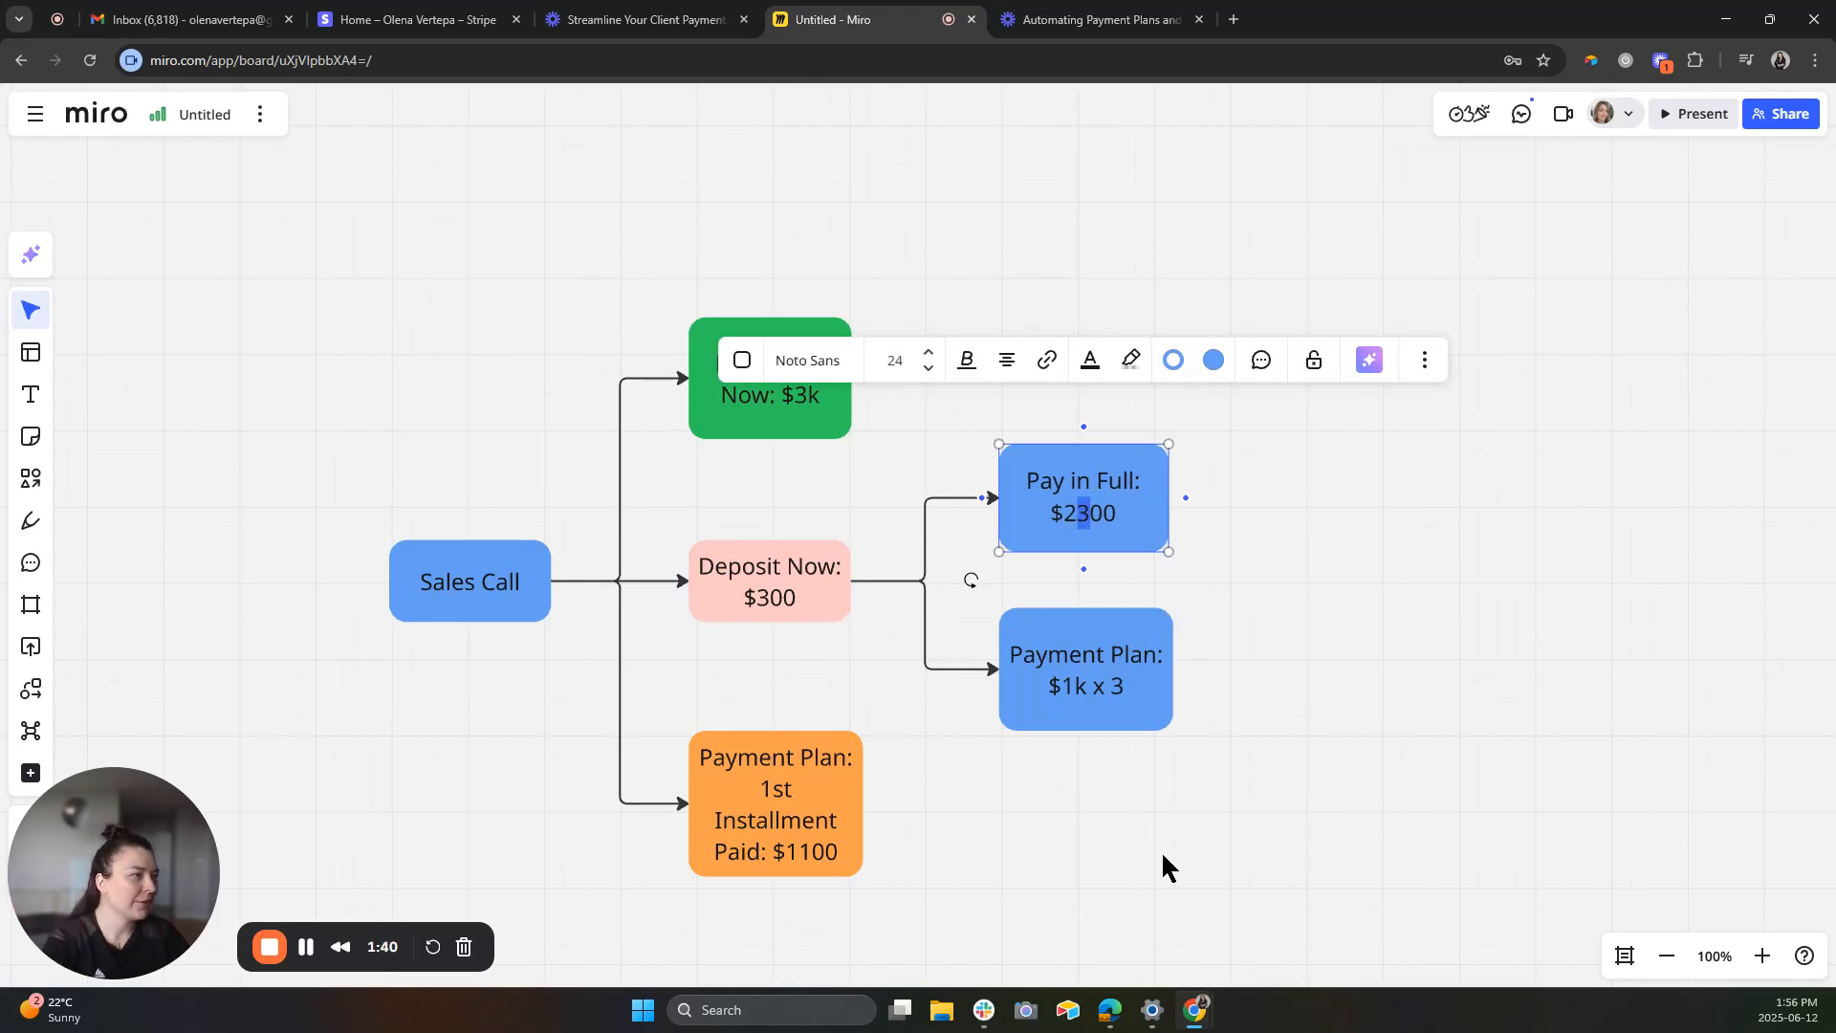
type("7")
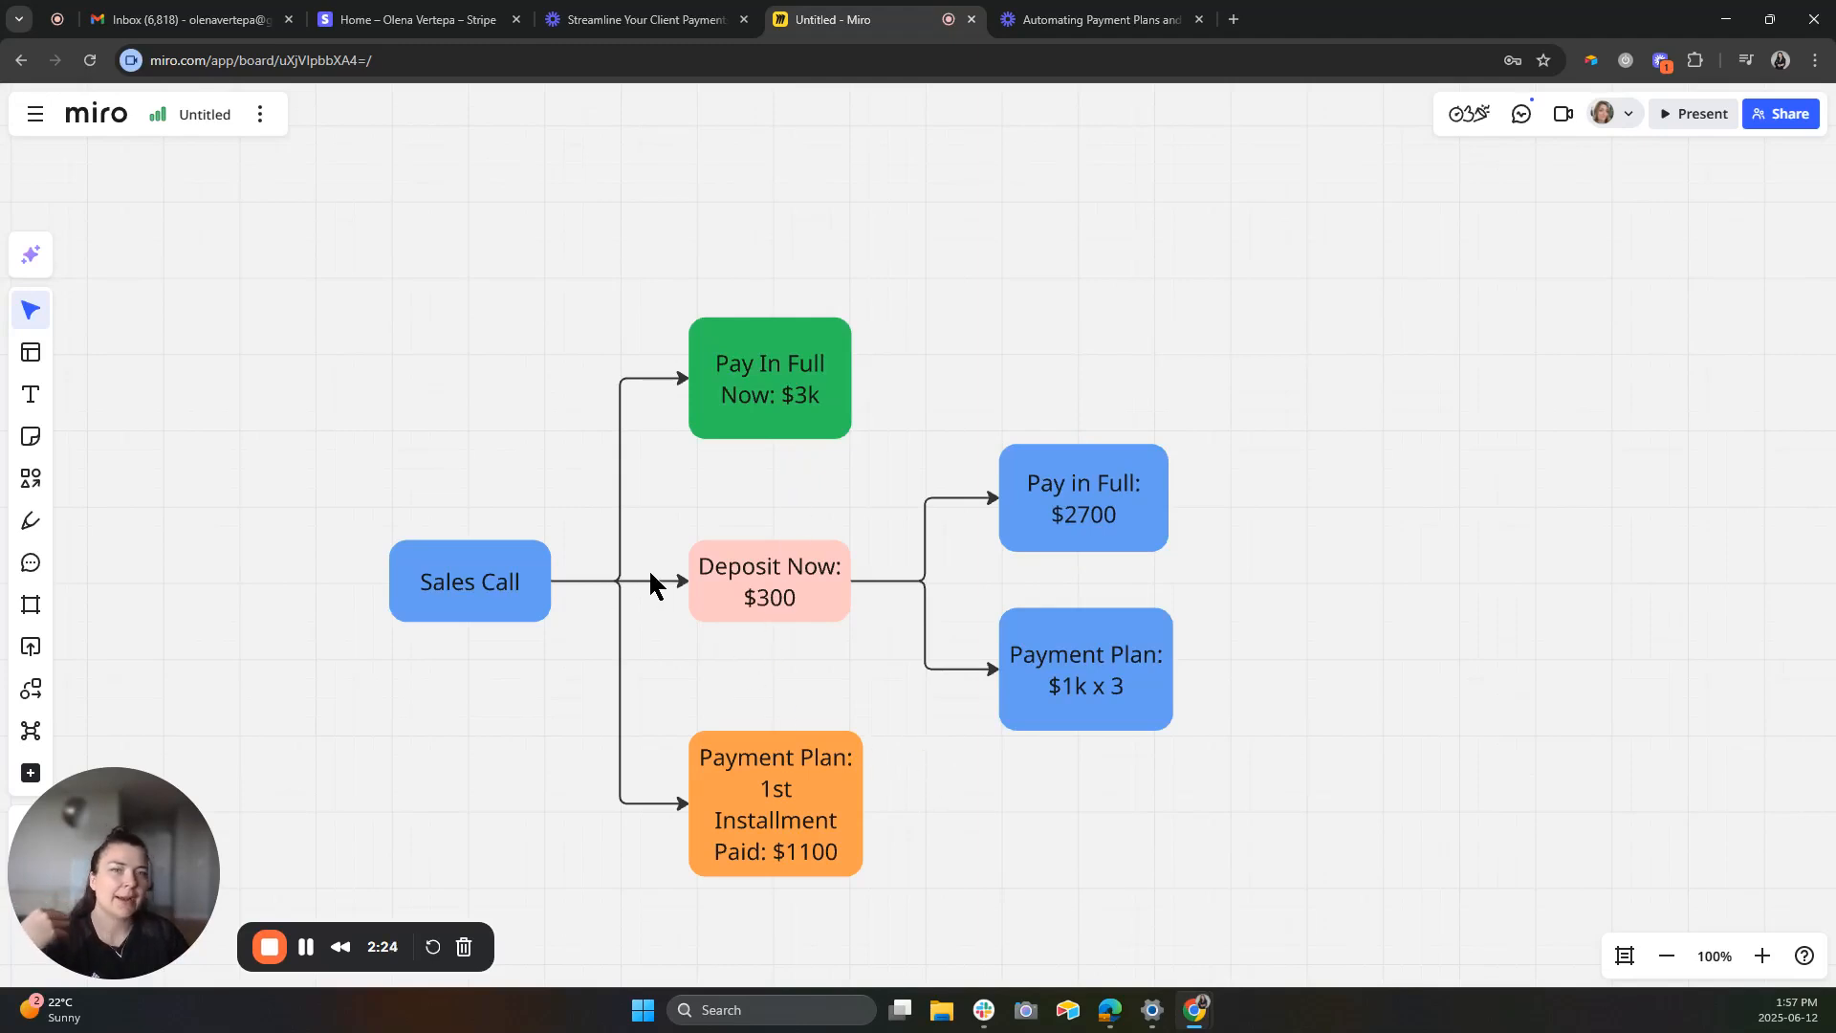
left_click(763, 599)
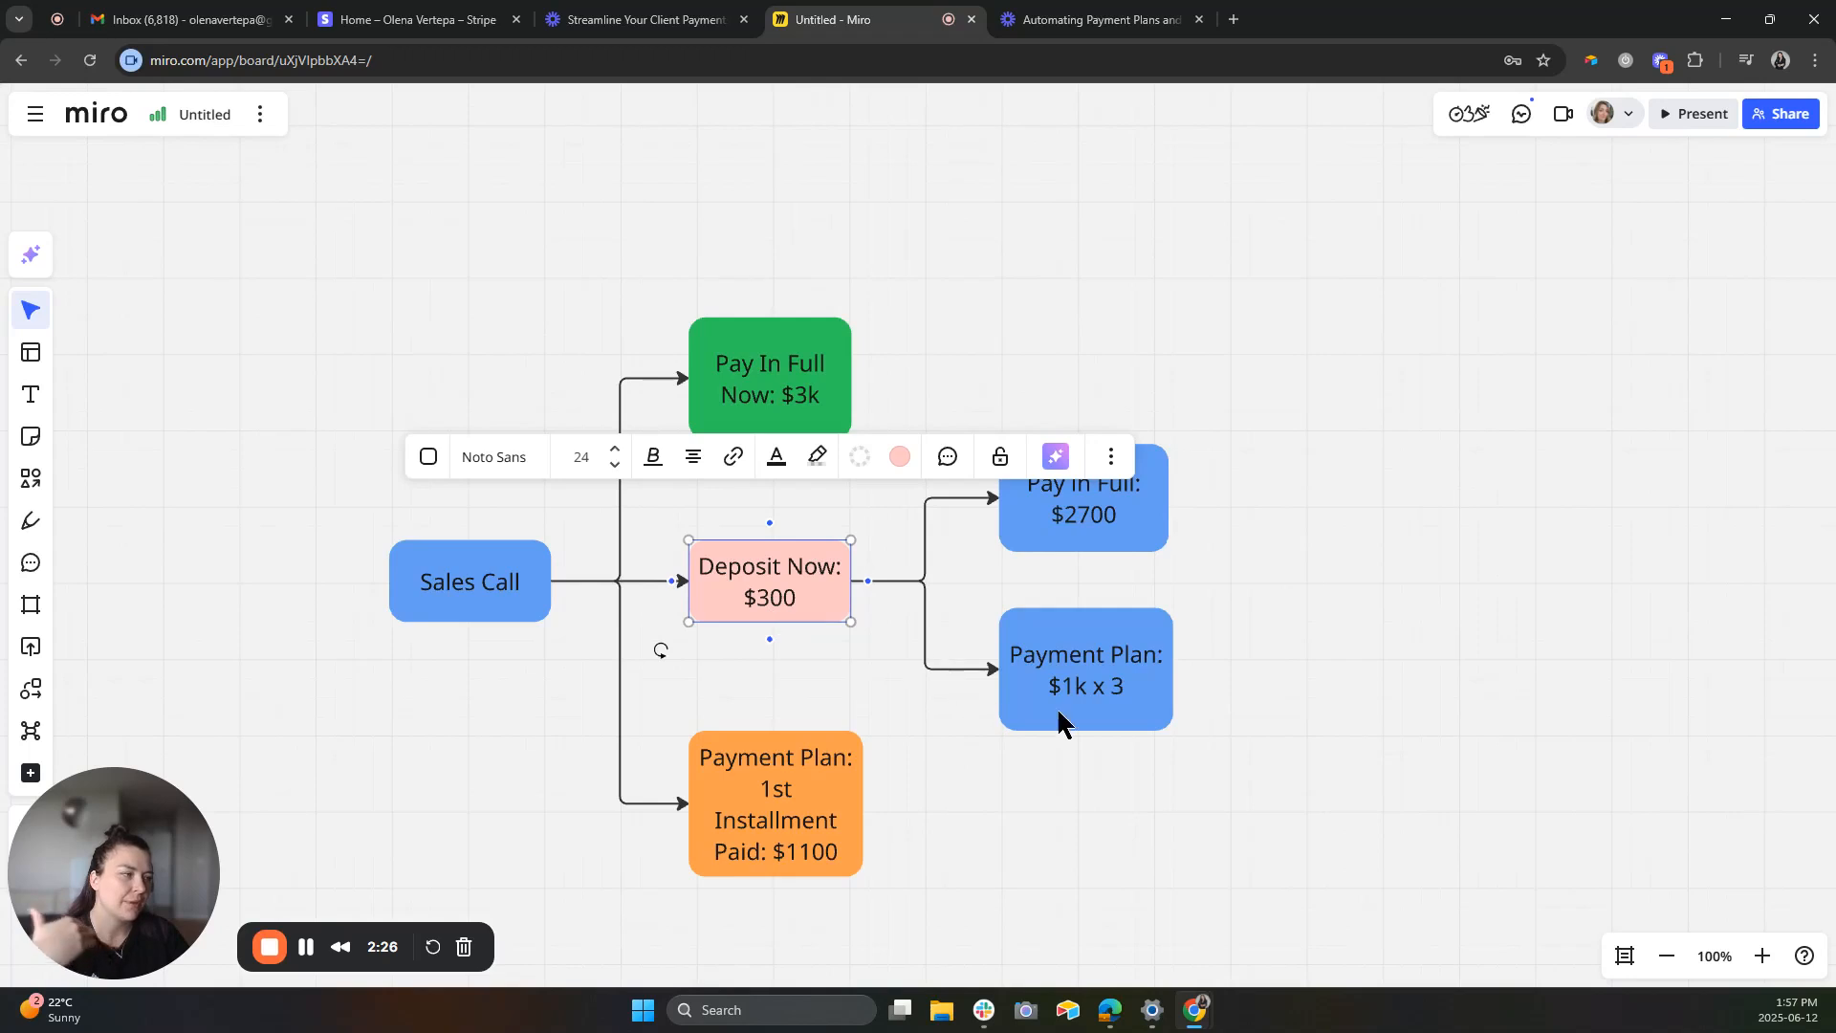
left_click(1079, 694)
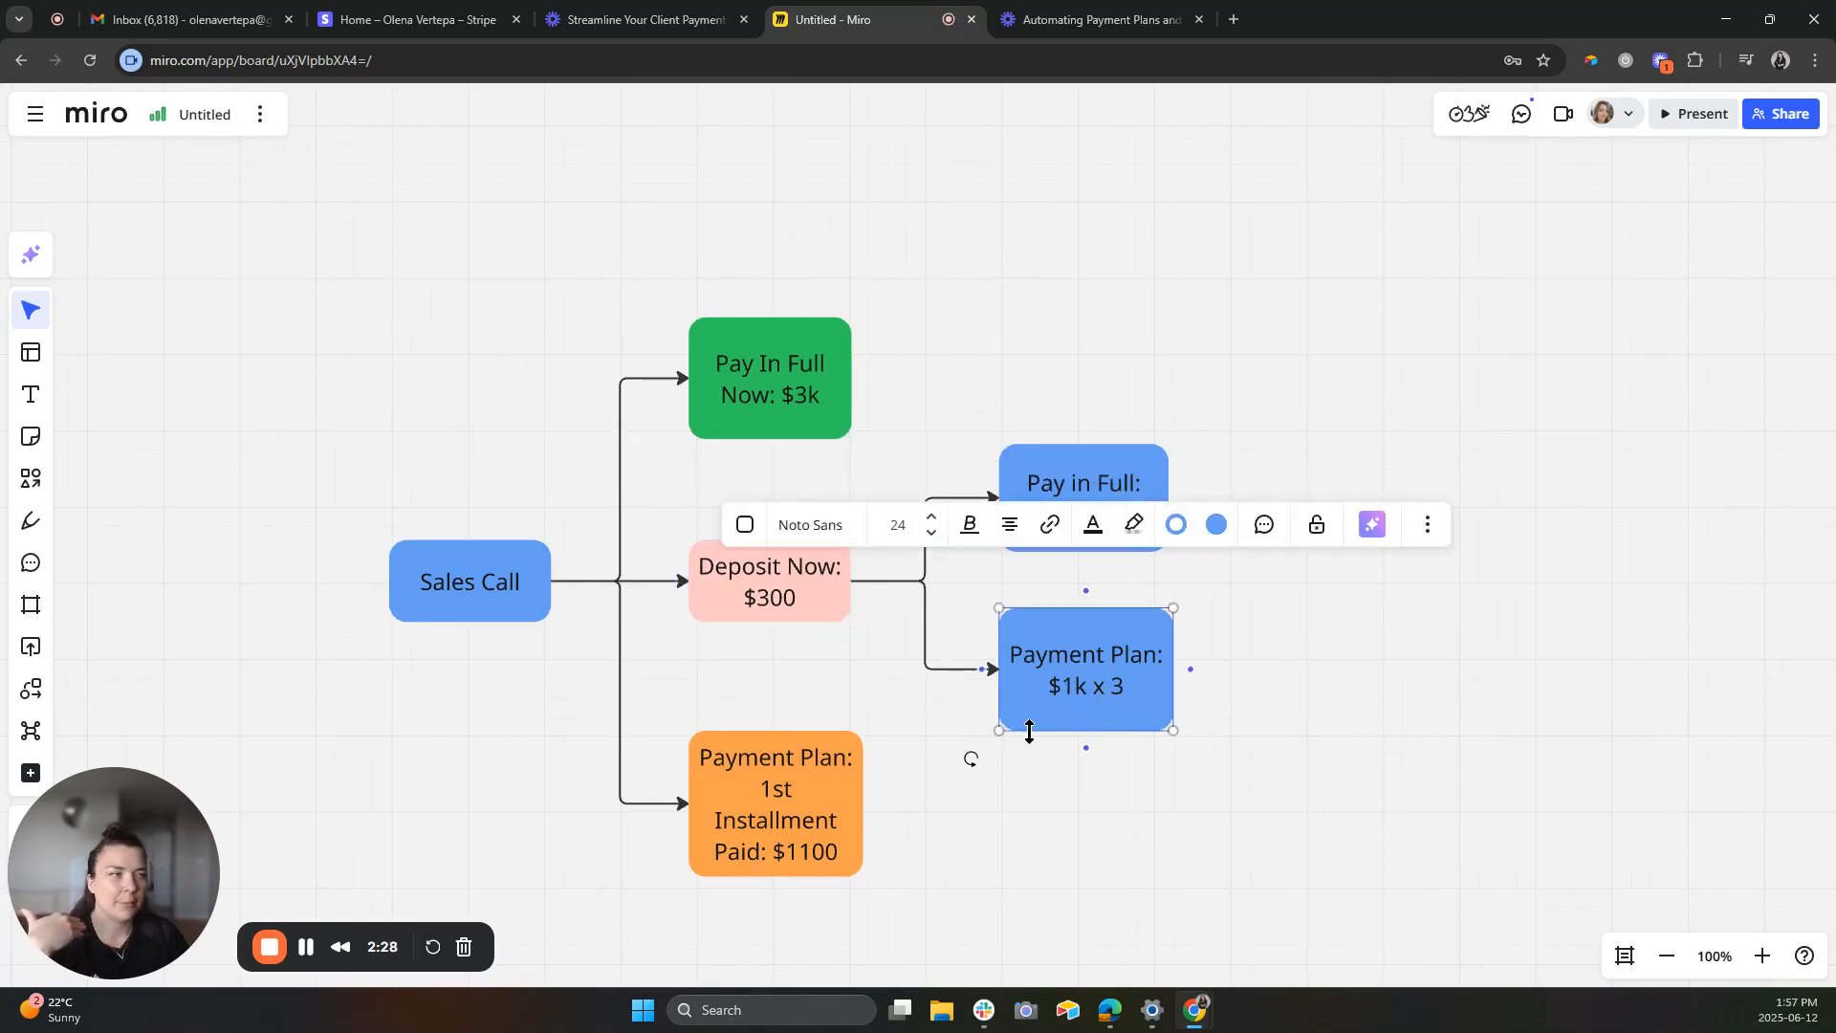
Switch to the Stripe dashboard and start a new product named Product Test 2 in the product catalog.
left_click(395, 11)
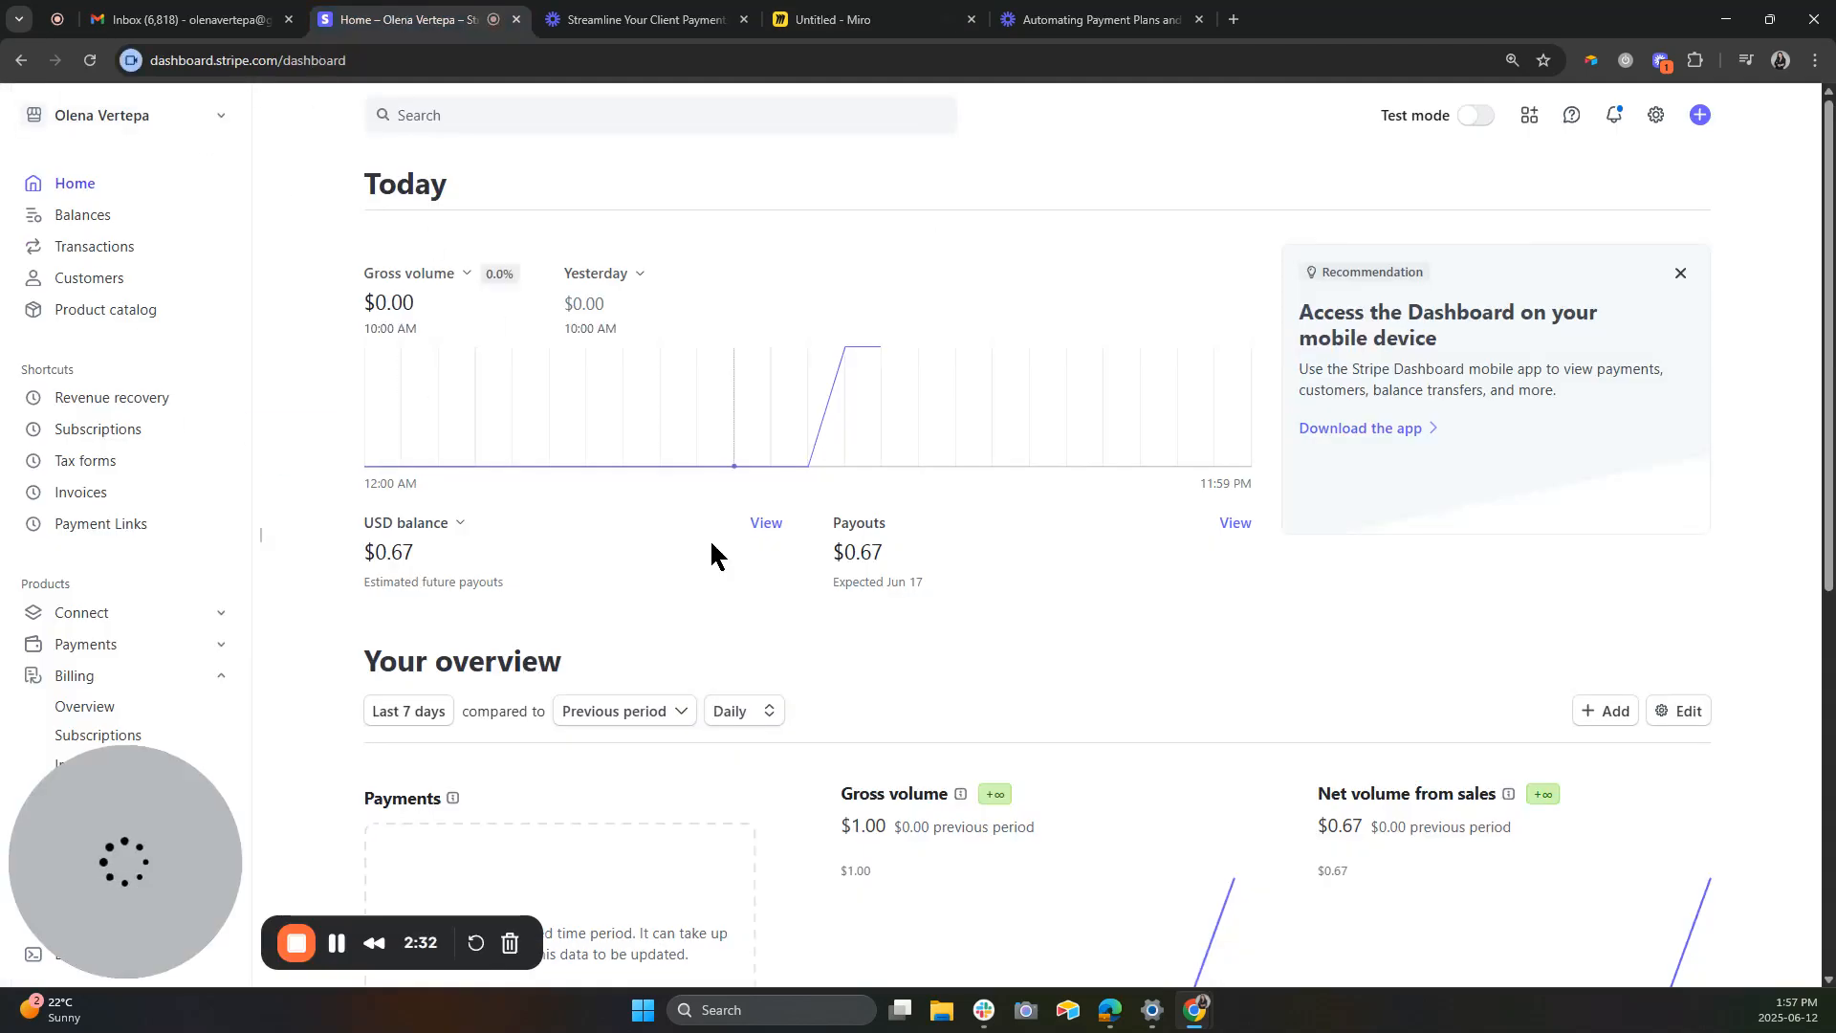
left_click(124, 310)
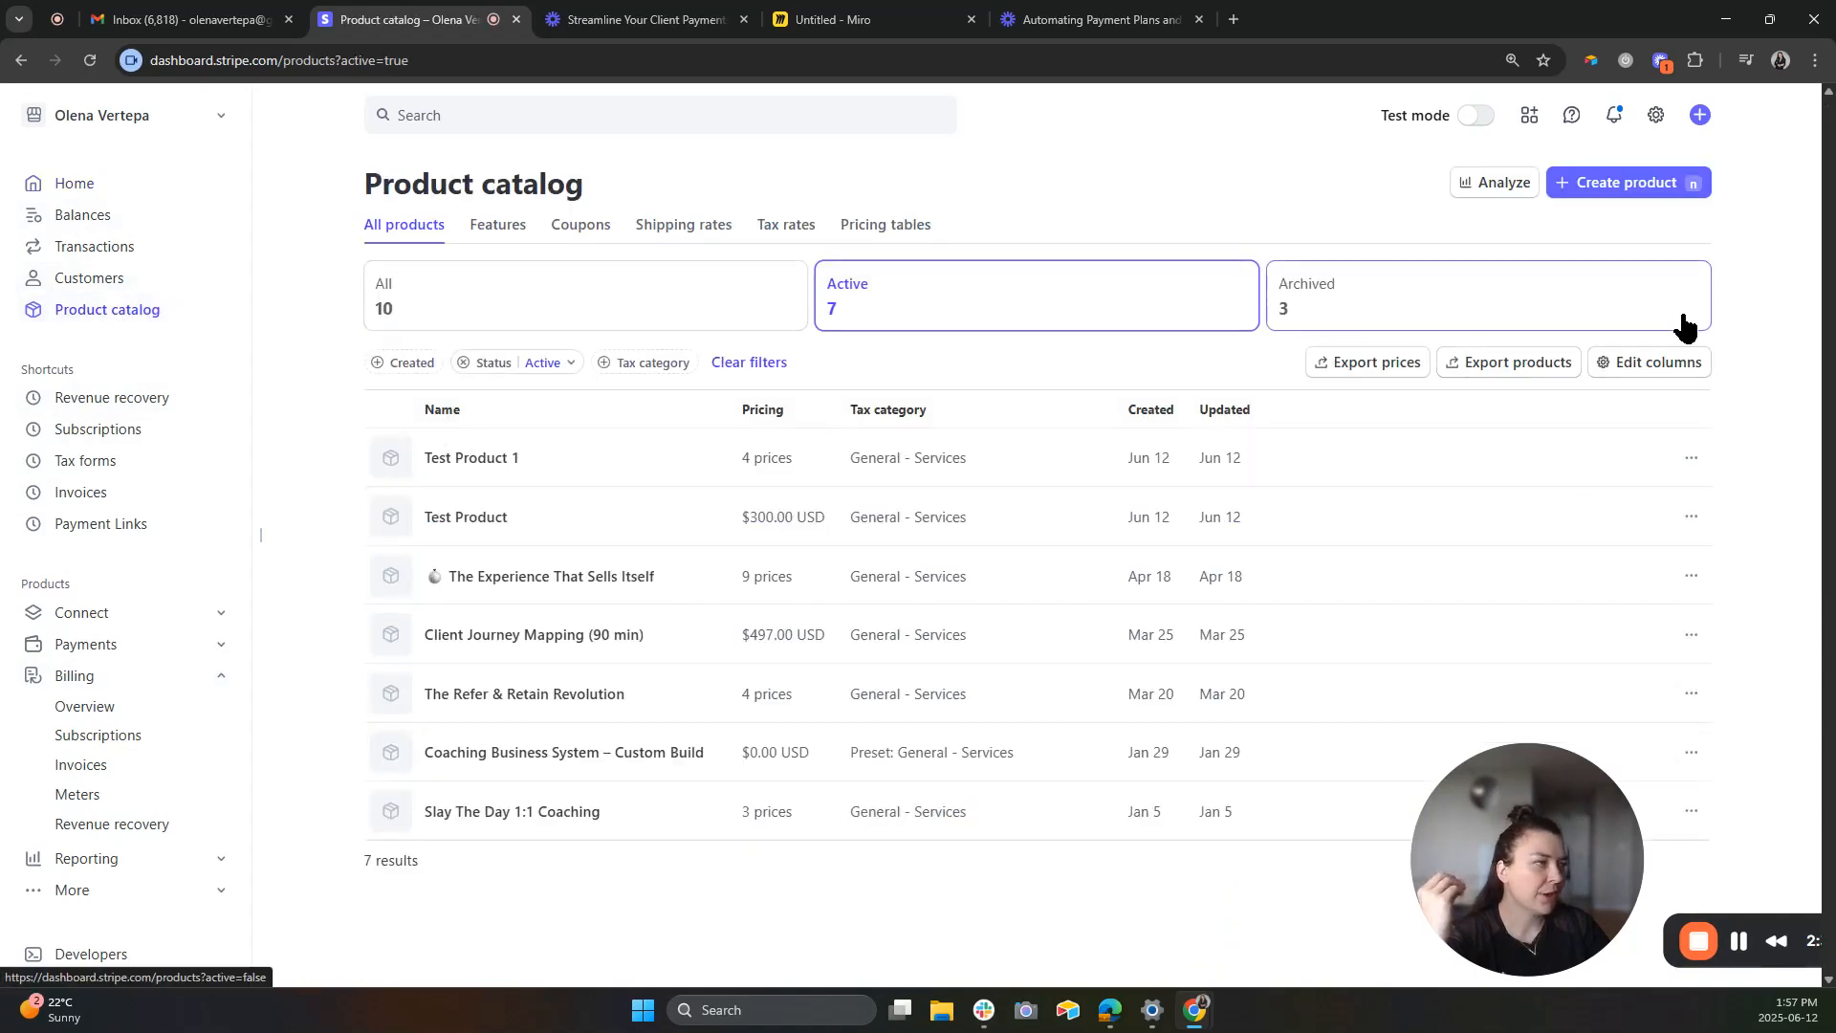
left_click(1628, 204)
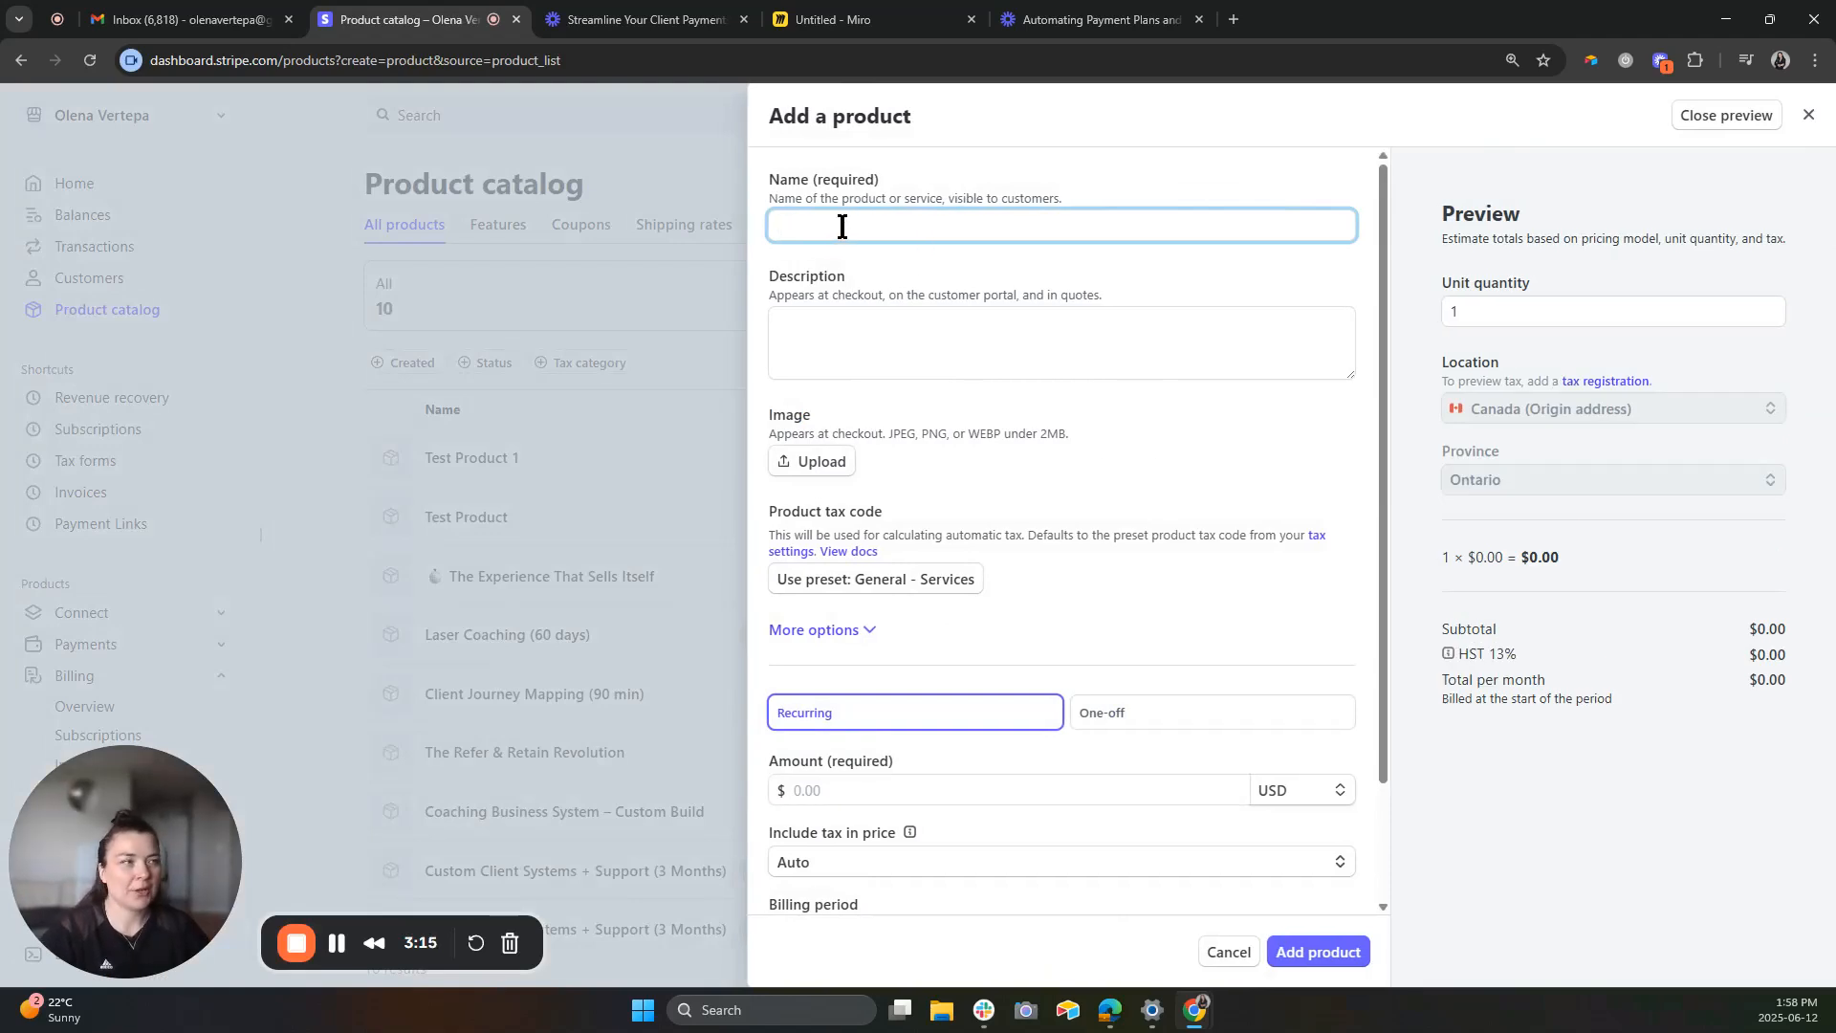
type("Pr")
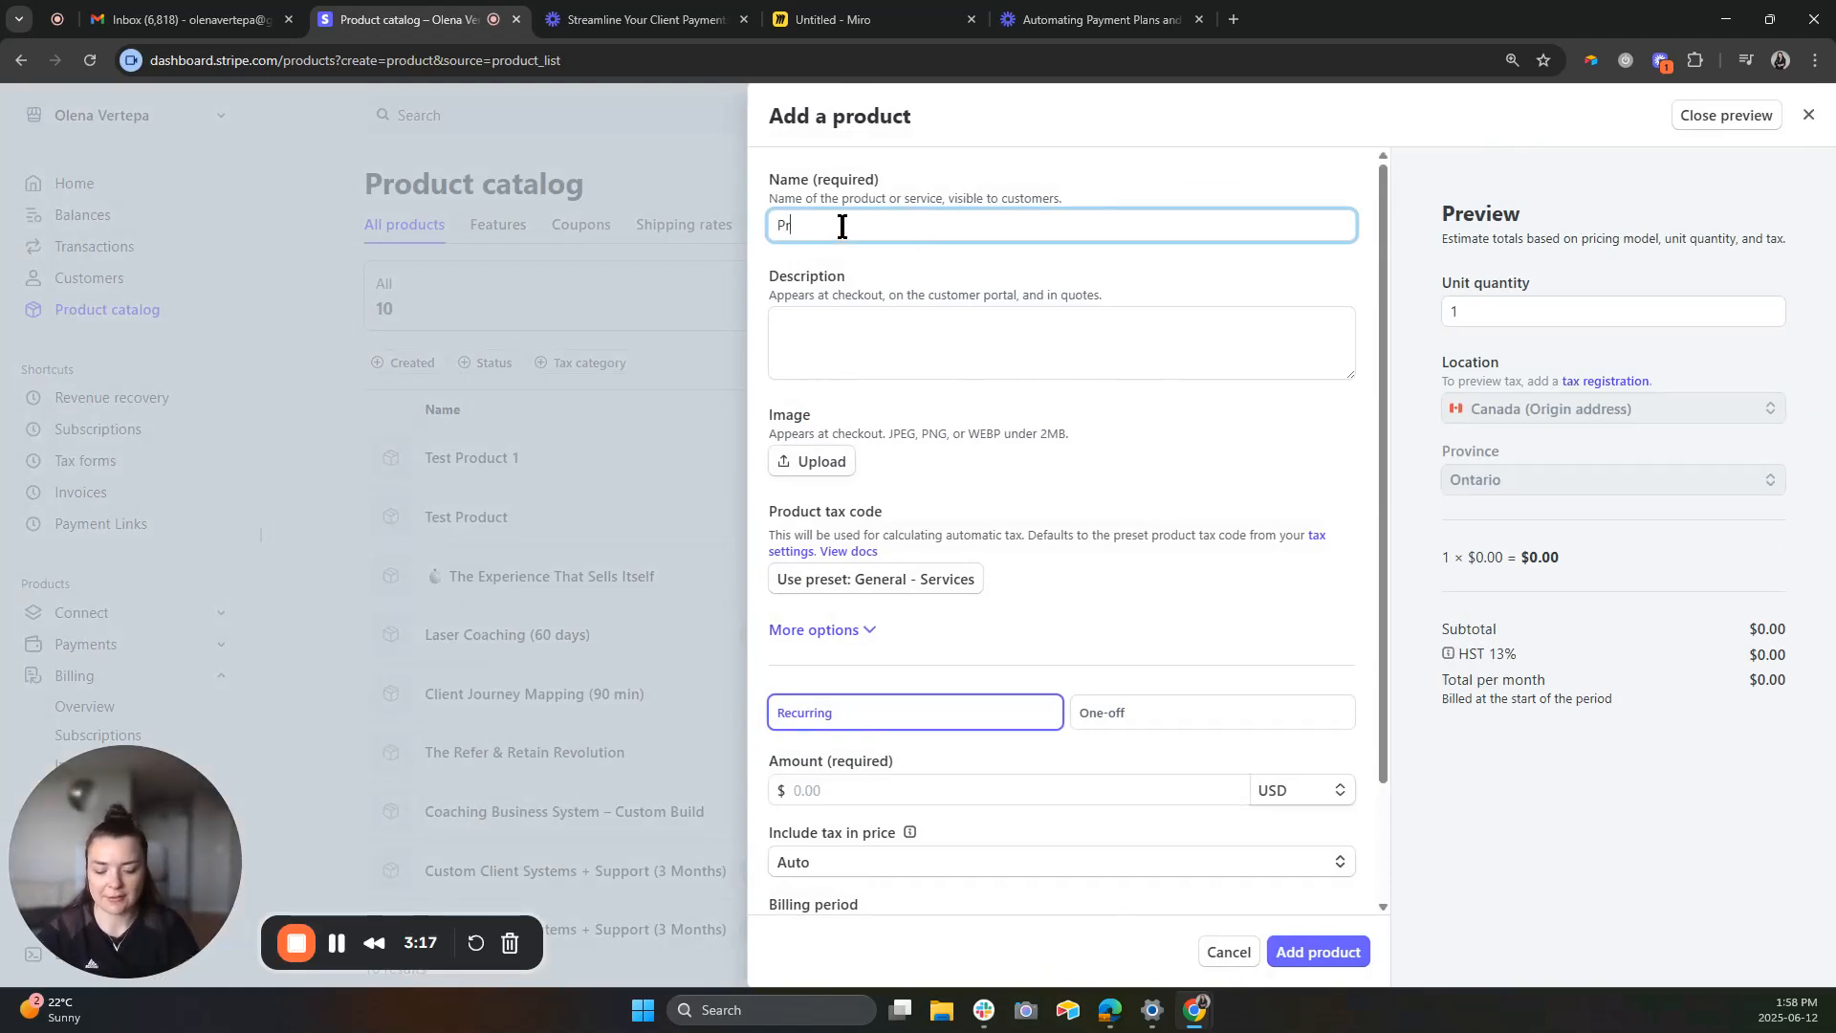
type("oduct Test 2")
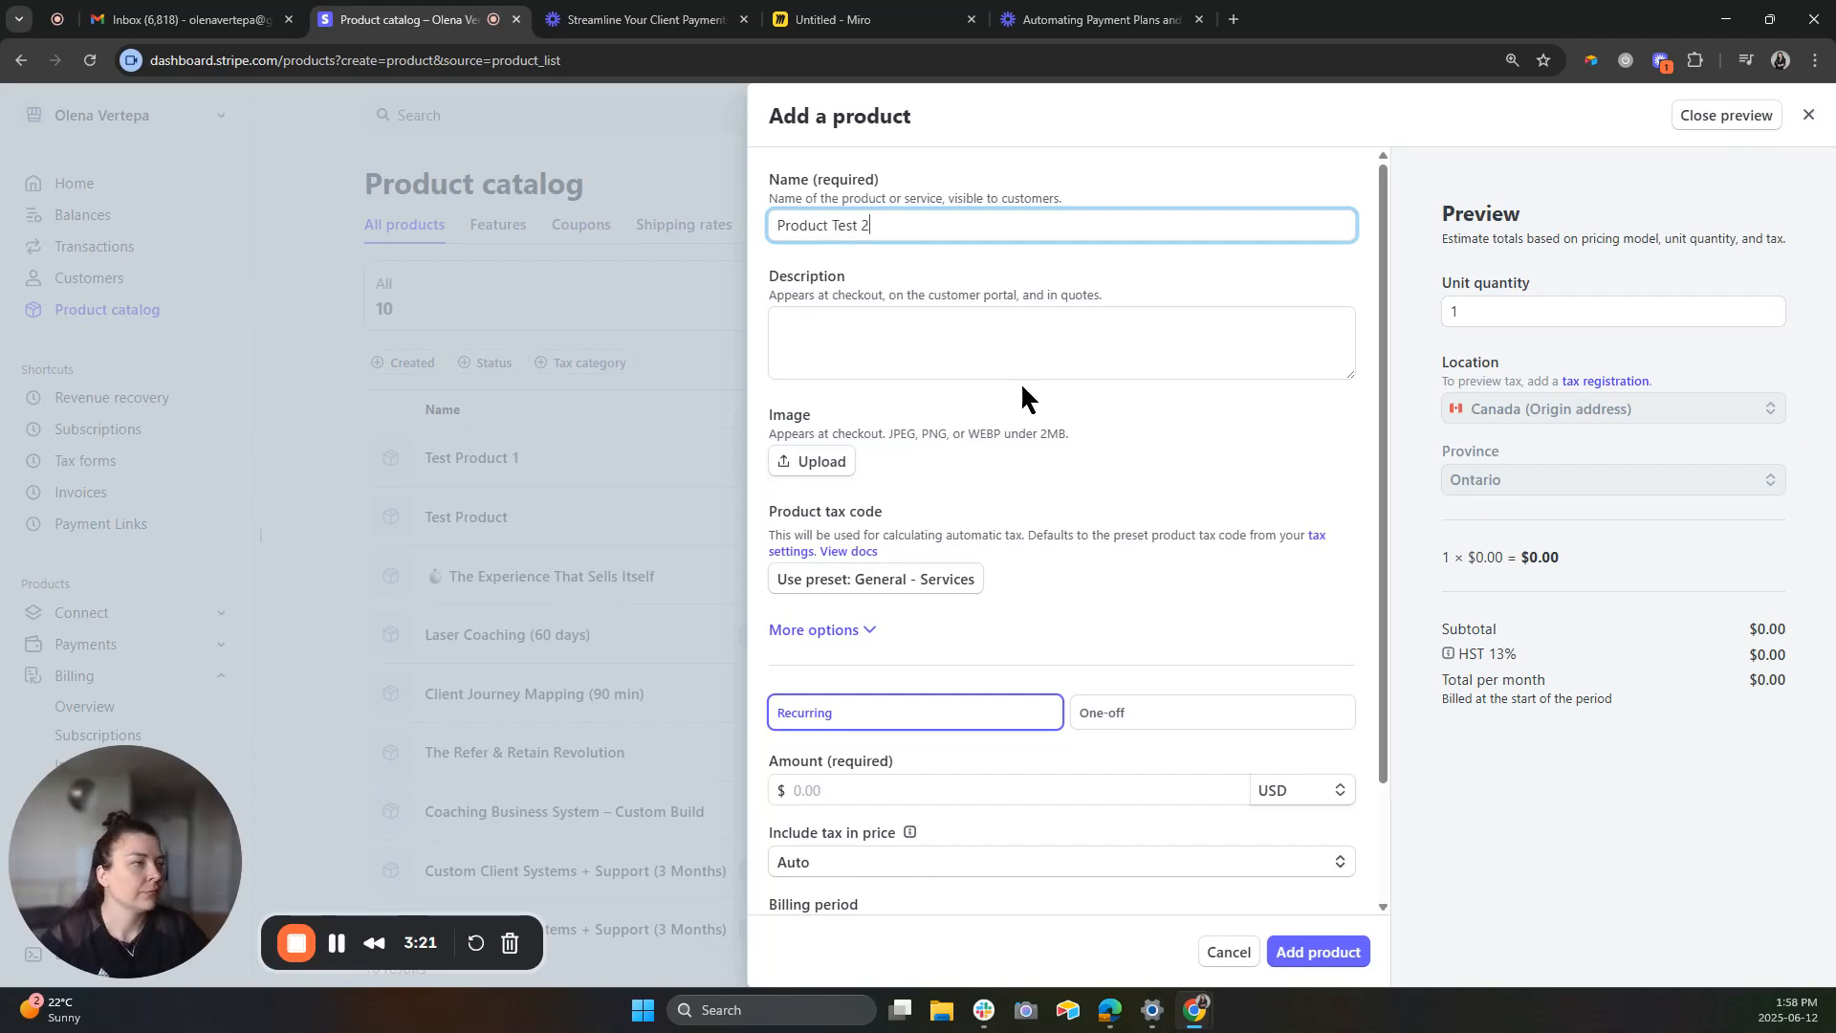
Set the product's price to a one-off charge of 300 USD.
scroll(929, 710, "down", 1)
left_click(952, 690)
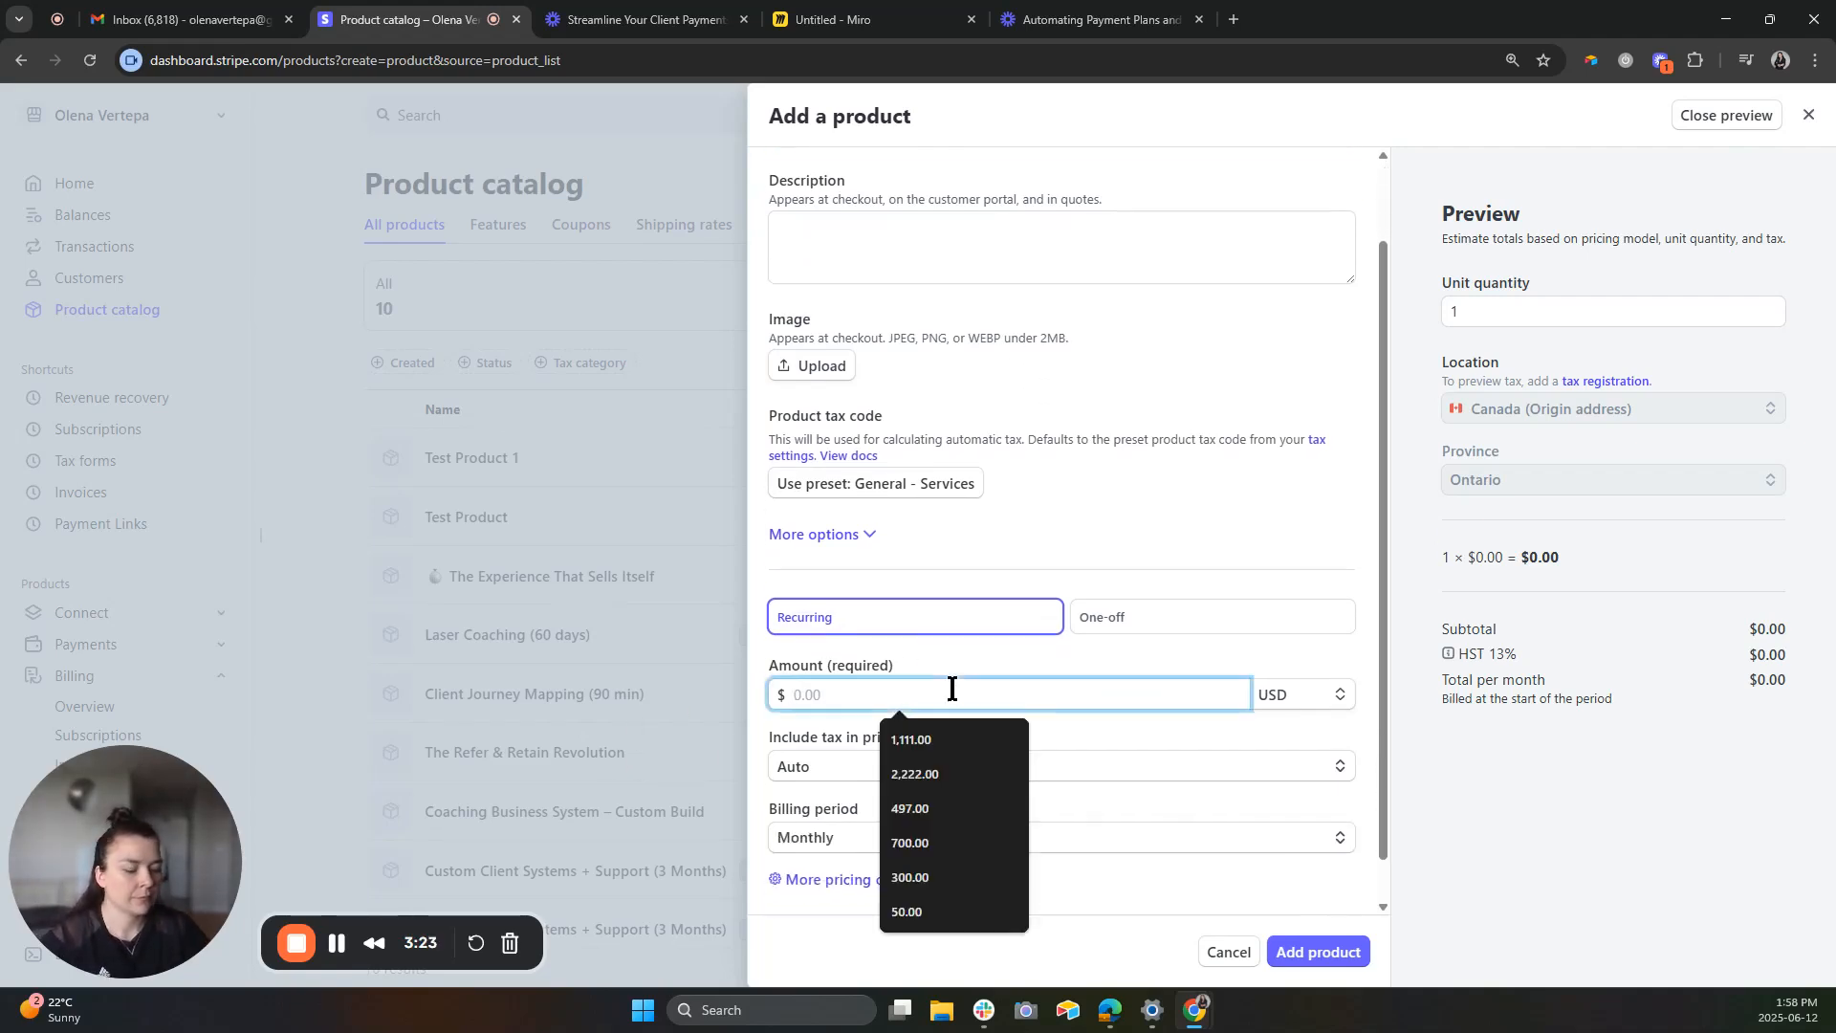
type("300")
scroll(1071, 687, "down", 1)
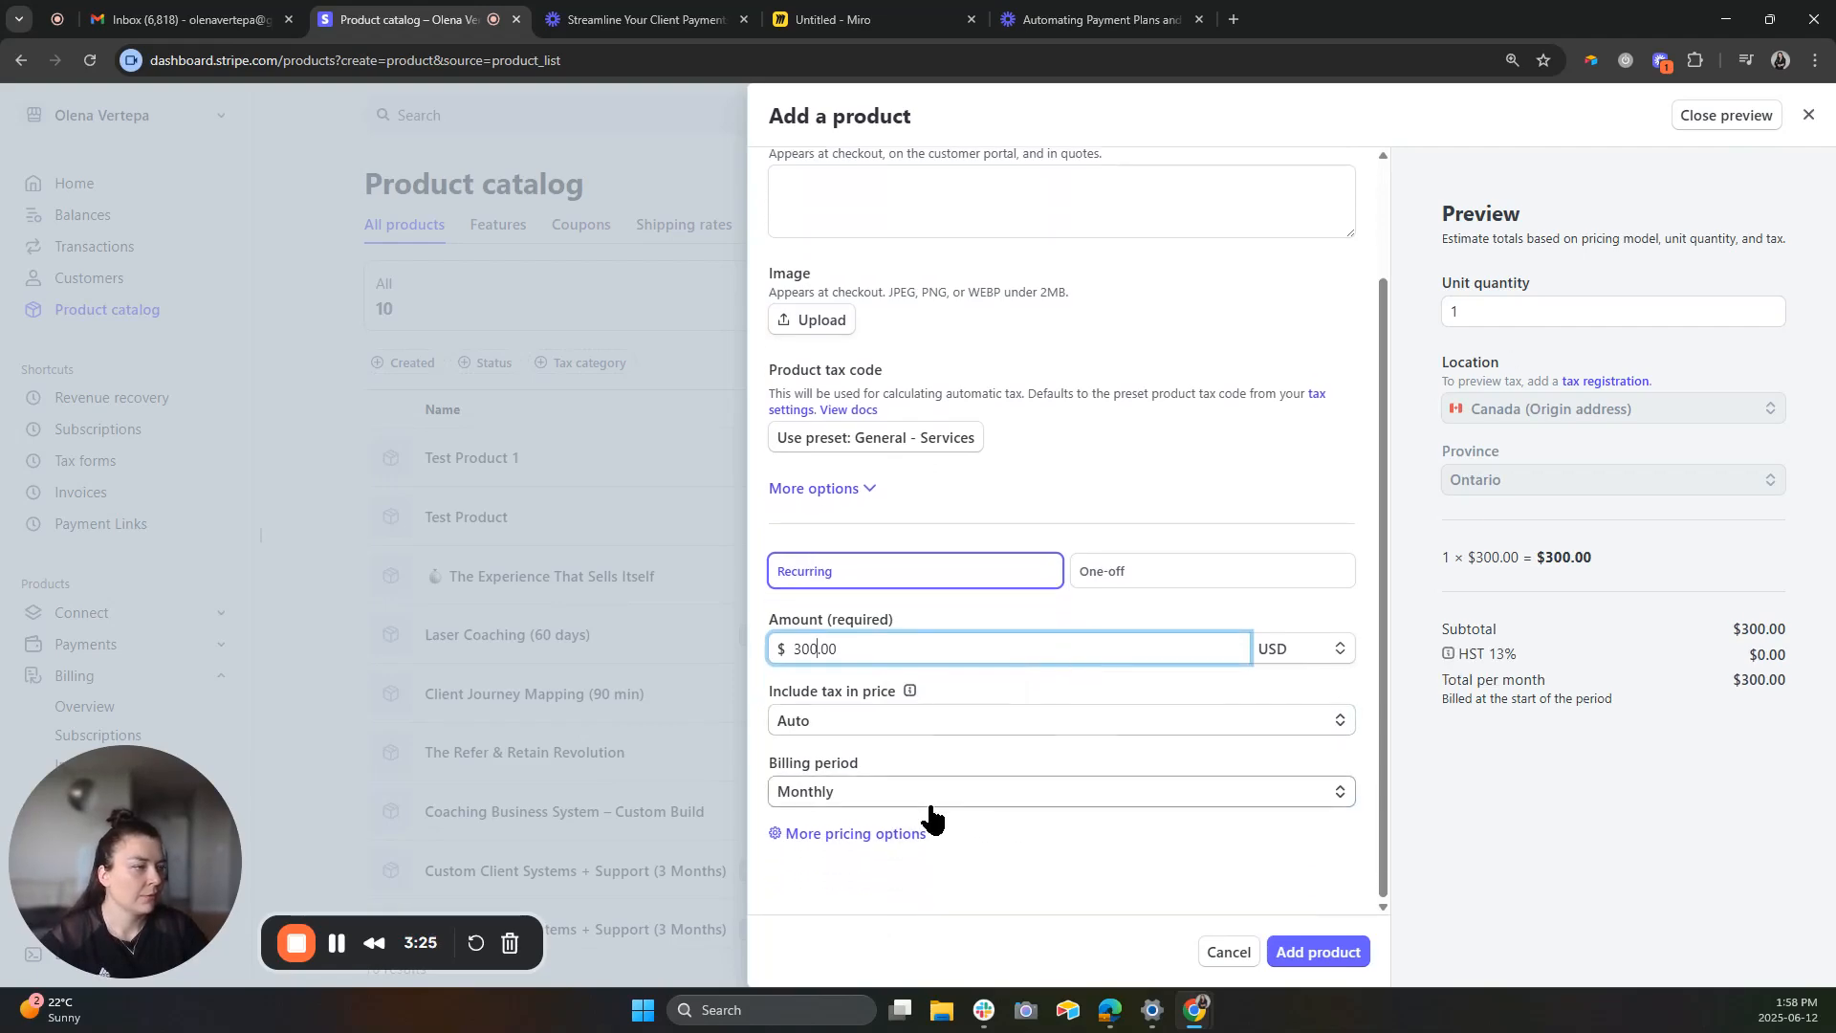
scroll(1220, 291, "up", 2)
left_click(1100, 706)
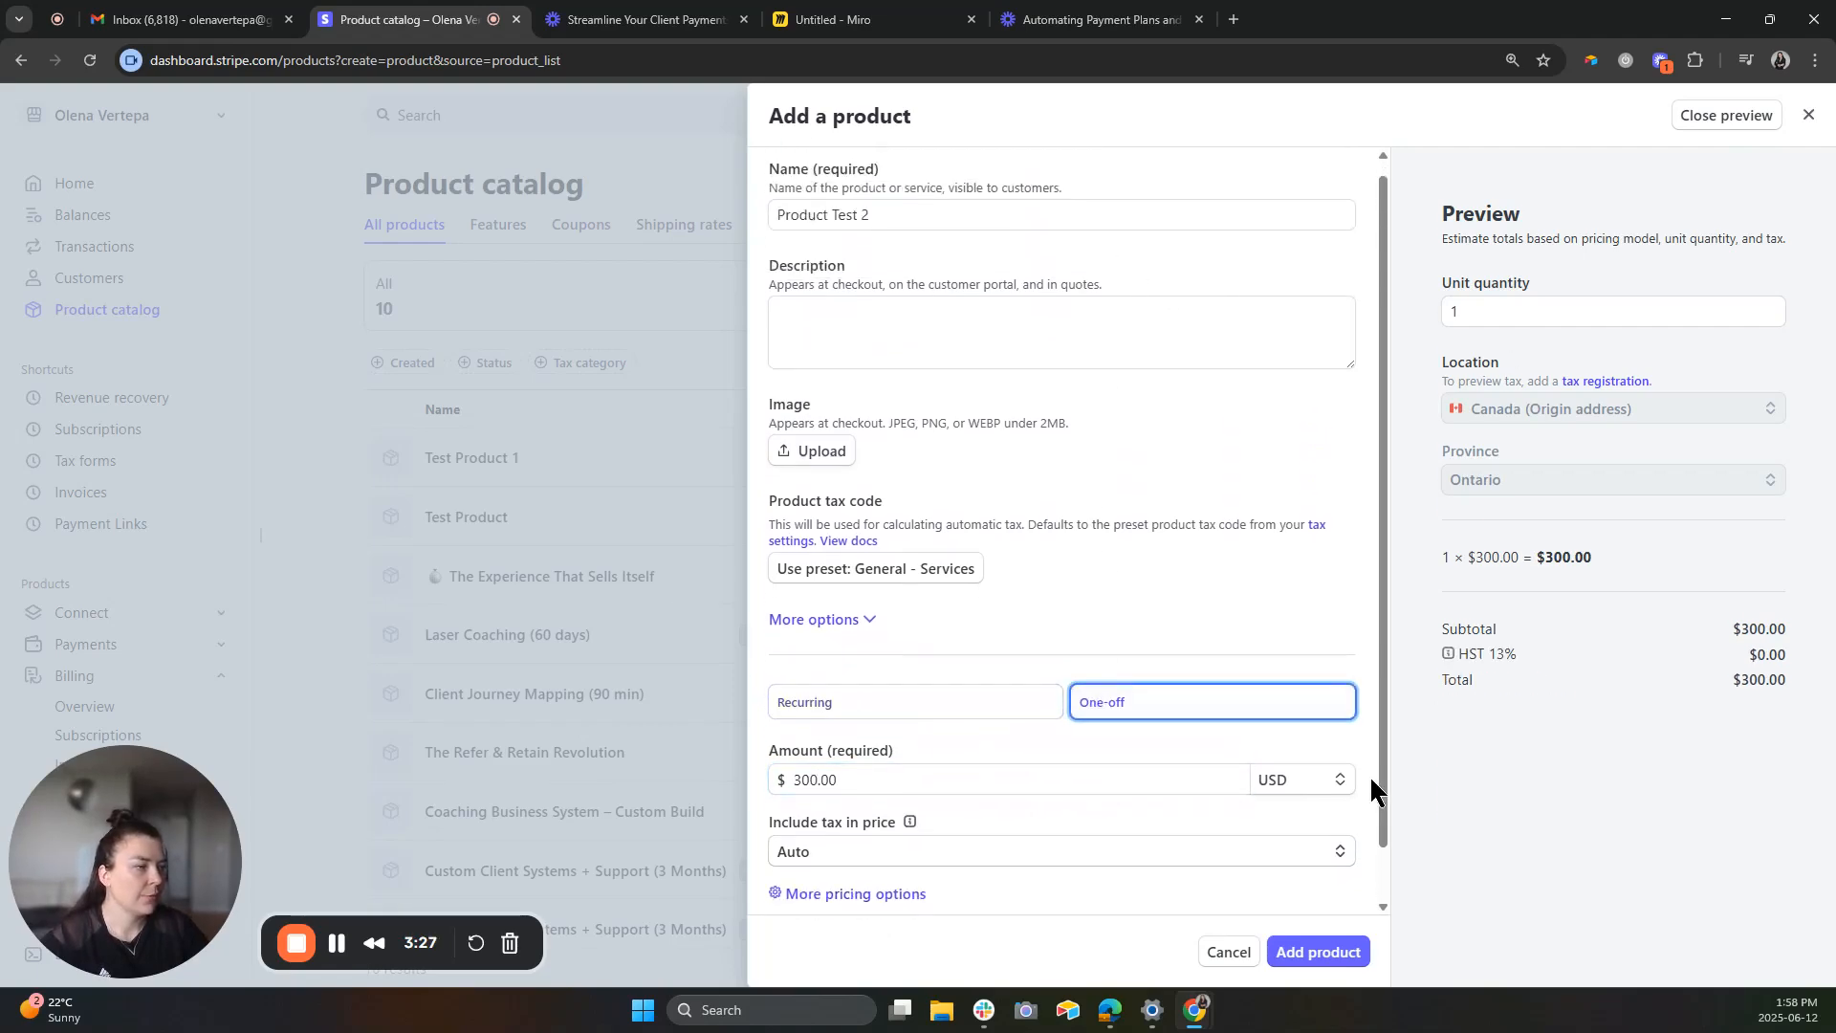
Give the one-off price the description Deposit and add the product to the catalog.
scroll(1371, 779, "down", 1)
left_click(881, 841)
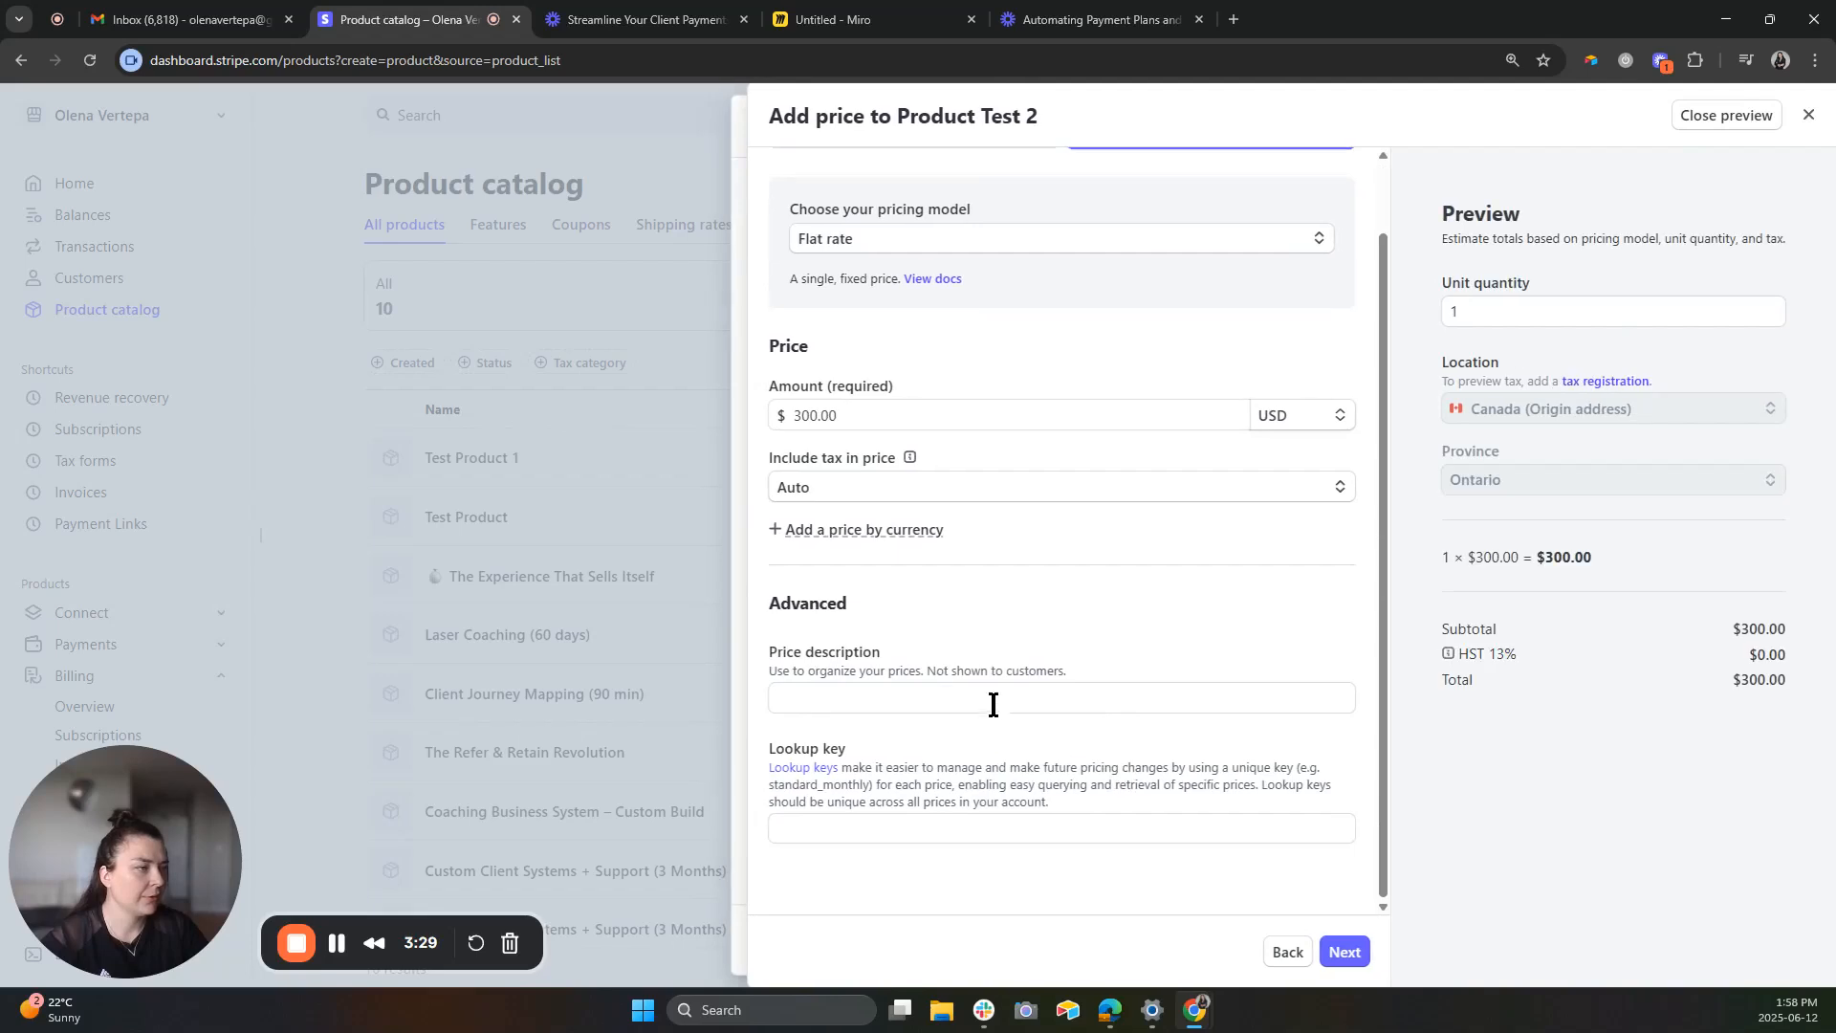
left_click(936, 704)
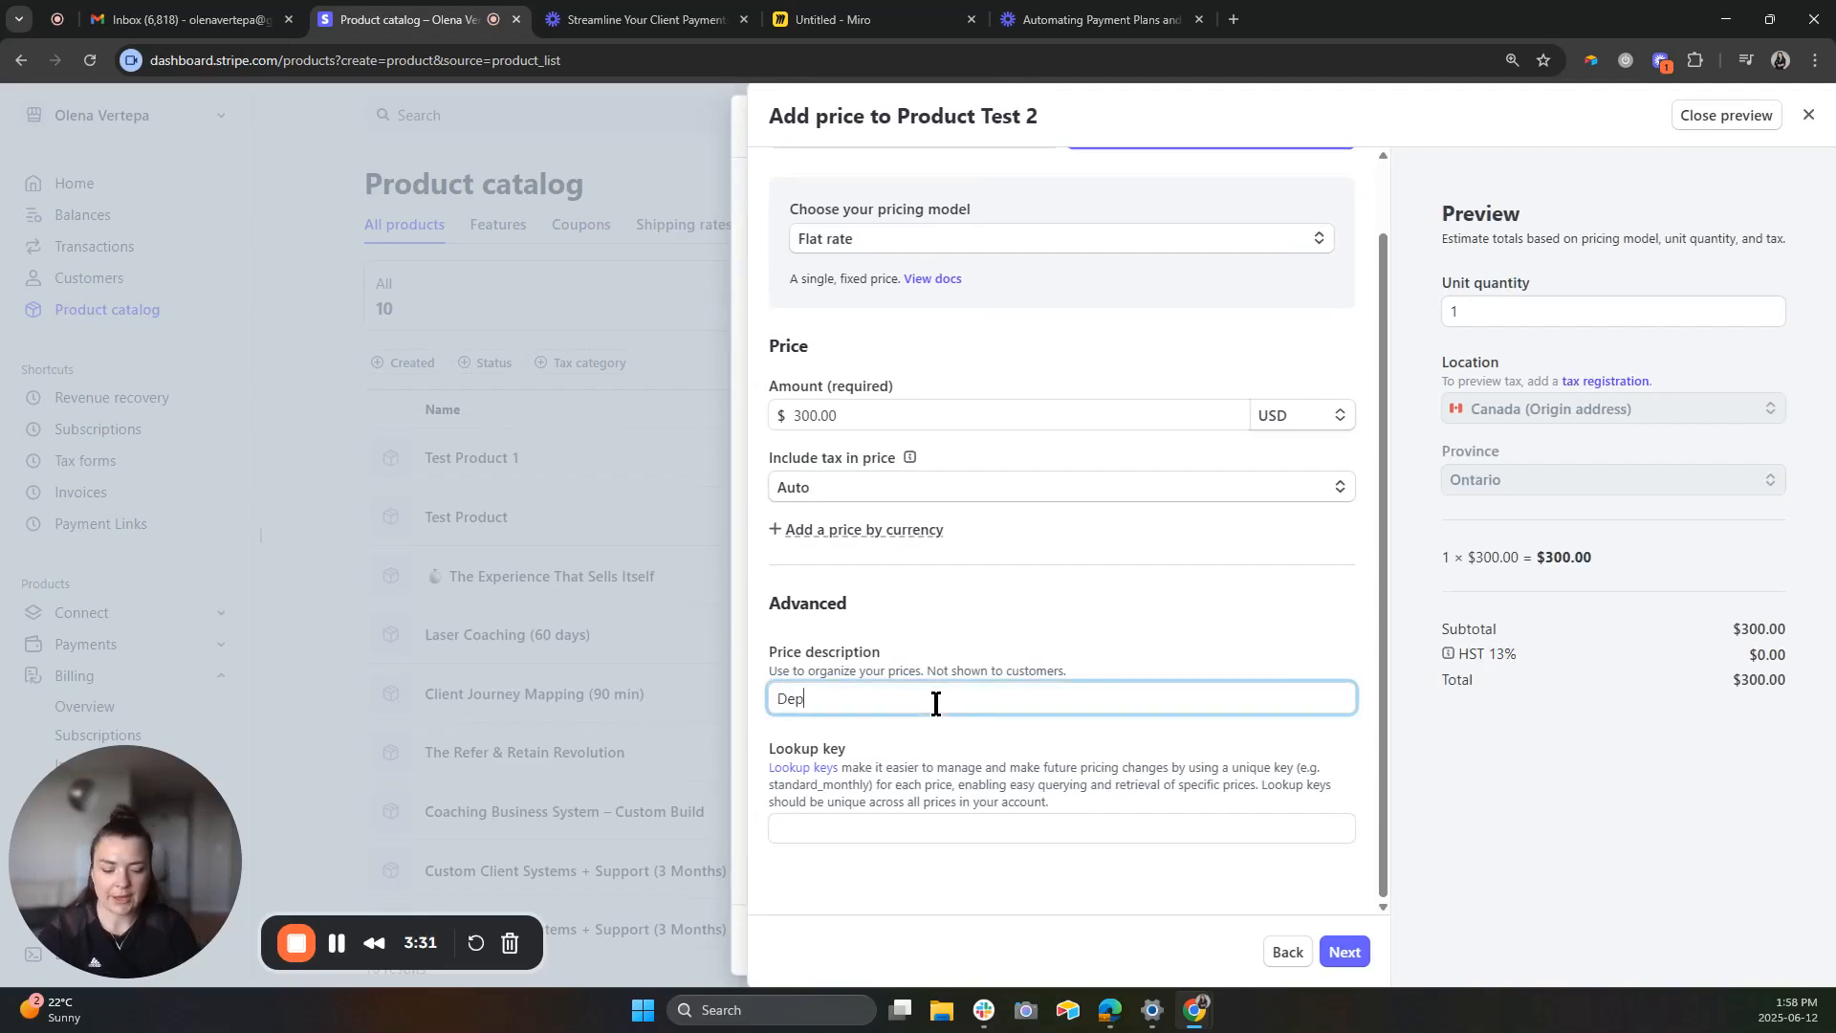
left_click(1344, 951)
left_click(1757, 952)
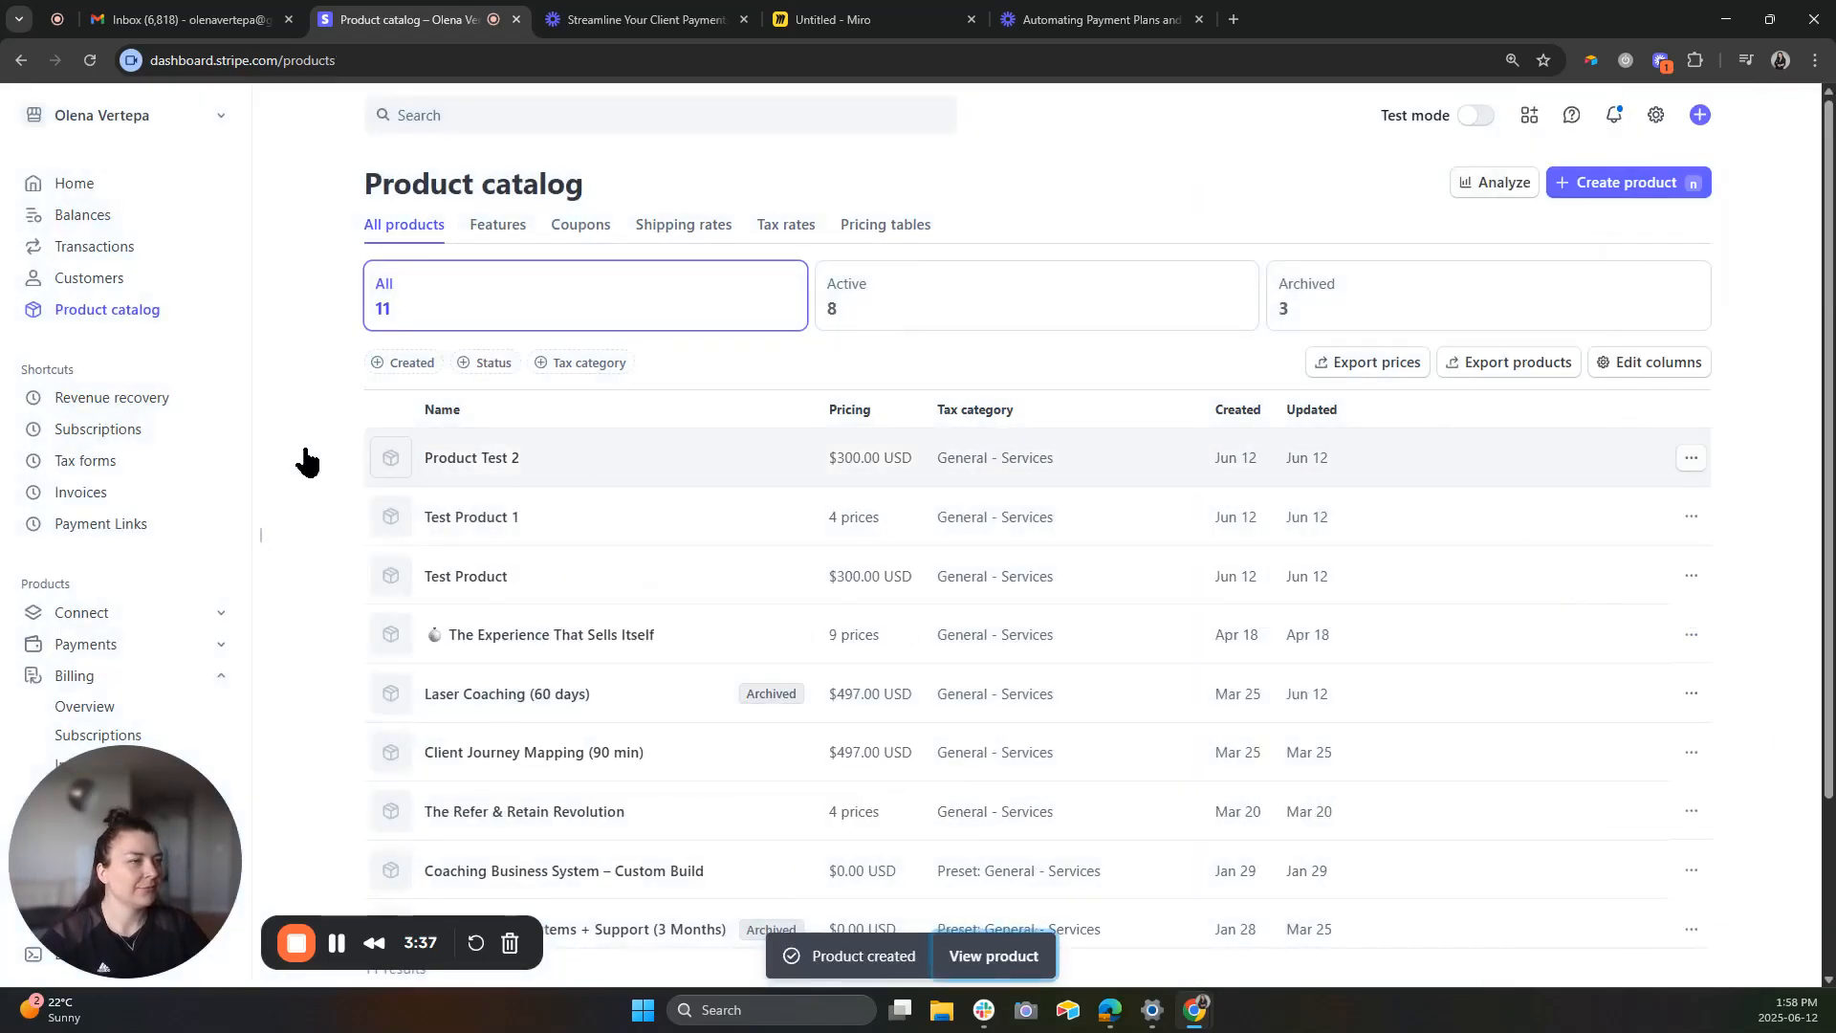
Add a recurring monthly price of 1,000 USD with the description Payment Plan to Product Test 2.
left_click(517, 451)
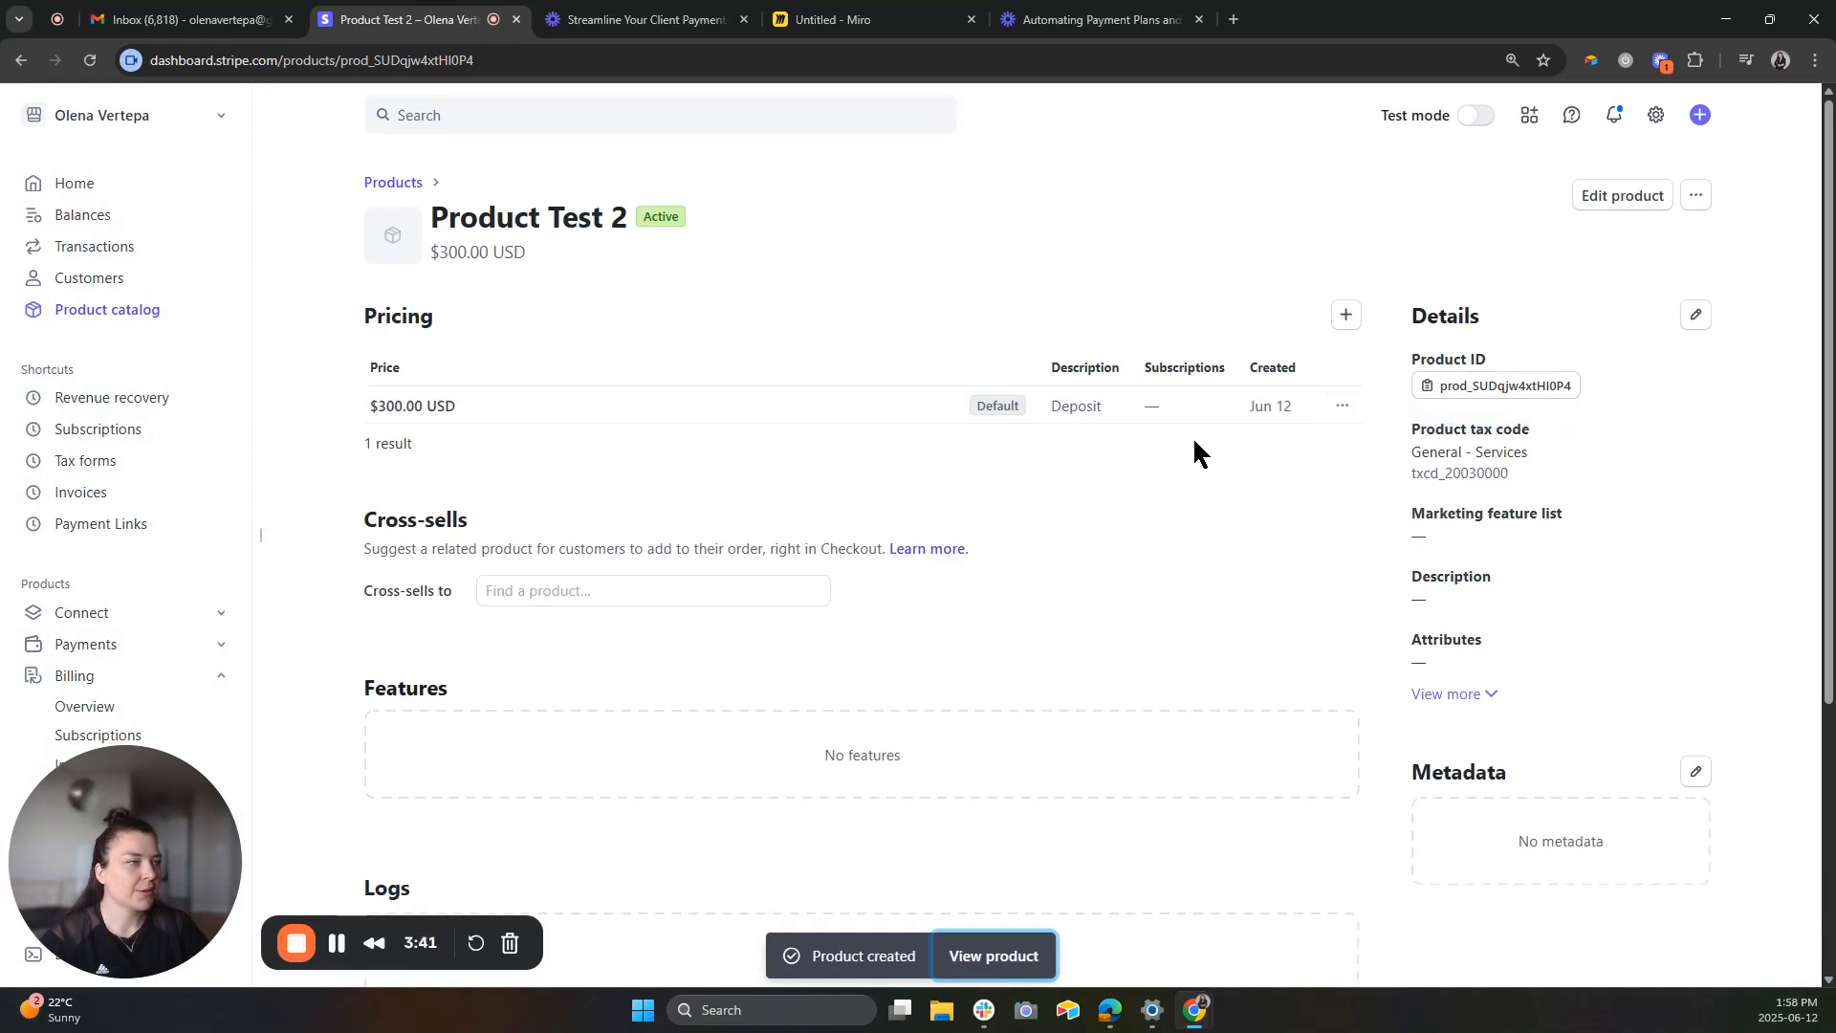
left_click(1346, 317)
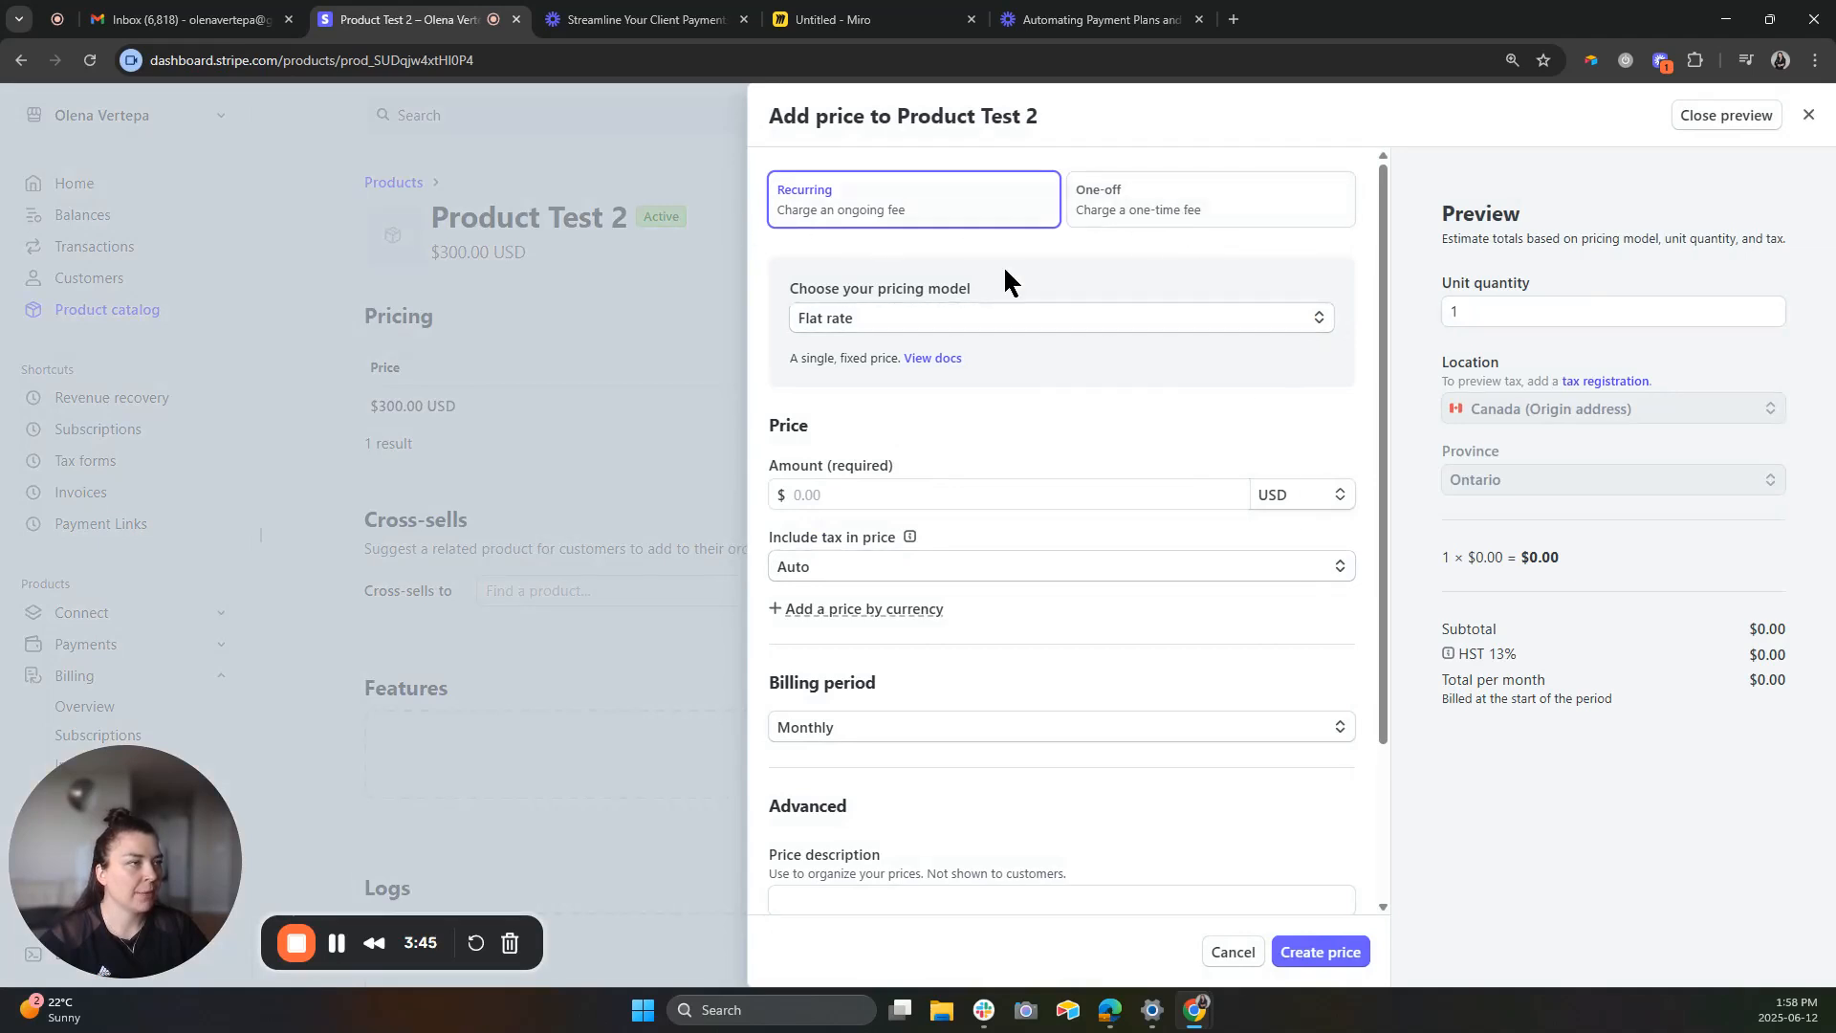
left_click(868, 496)
type("1000")
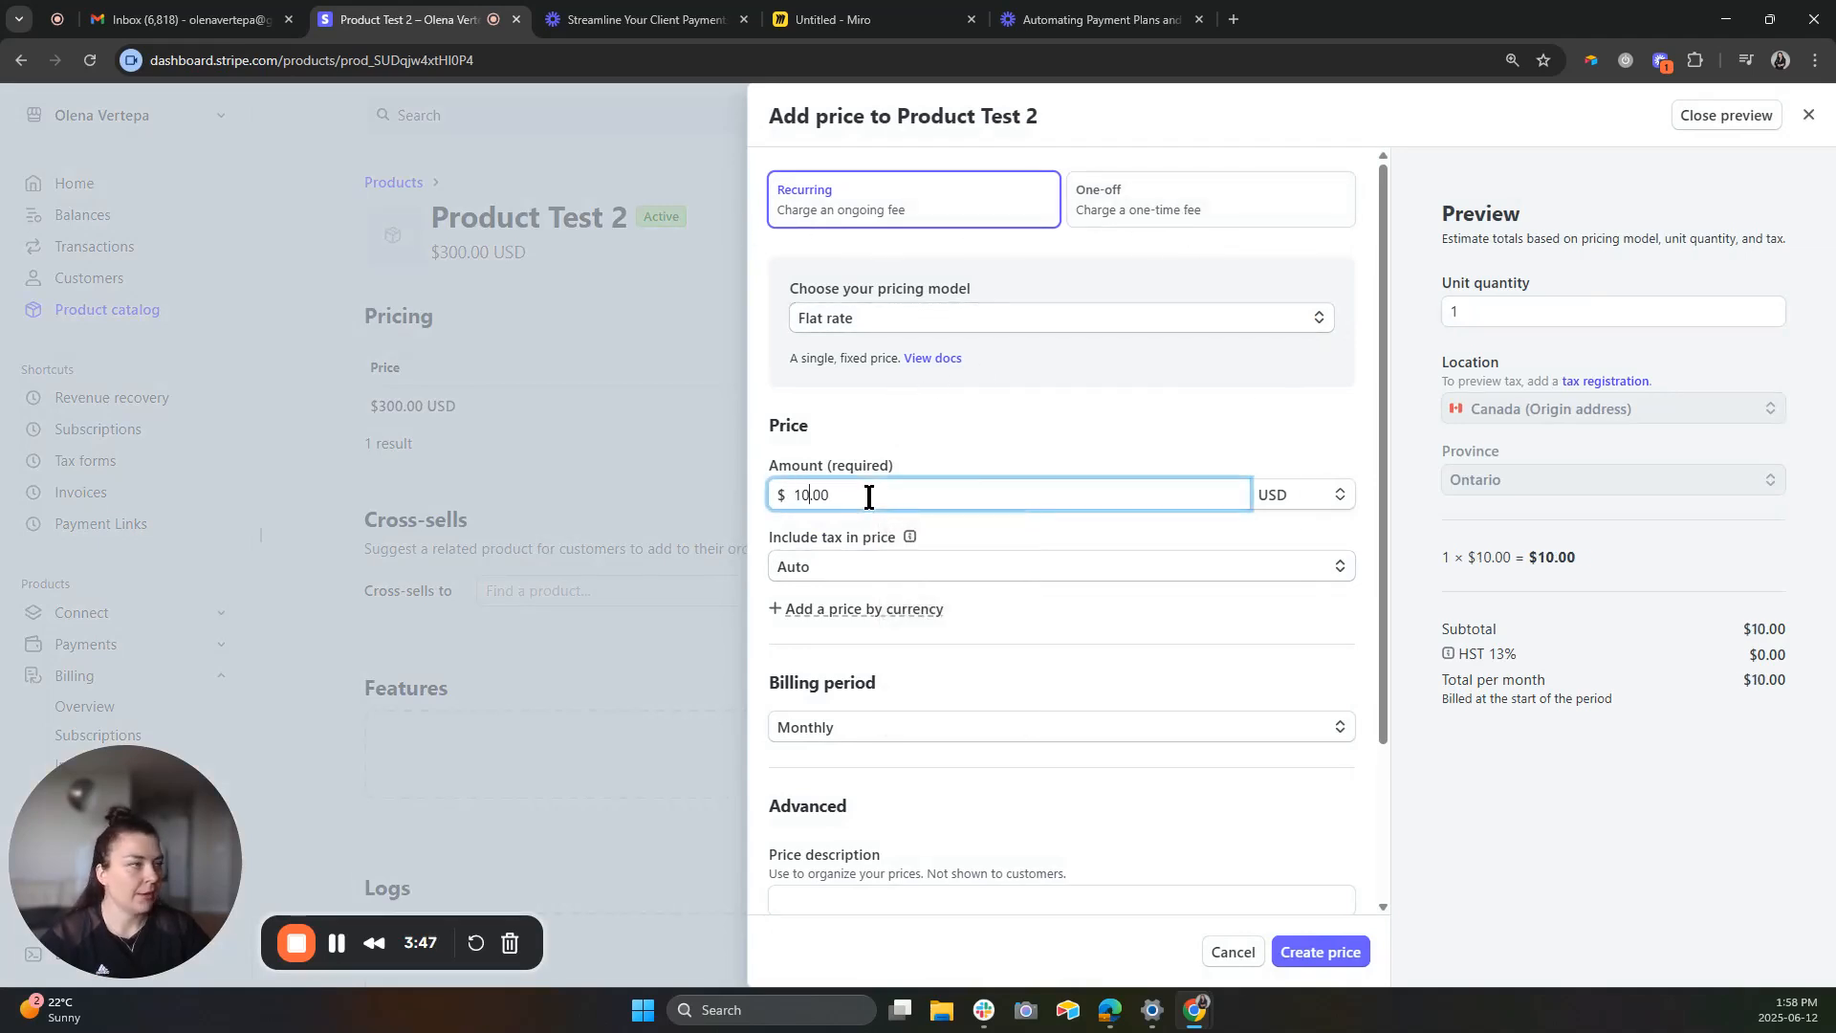
scroll(1138, 585, "down", 2)
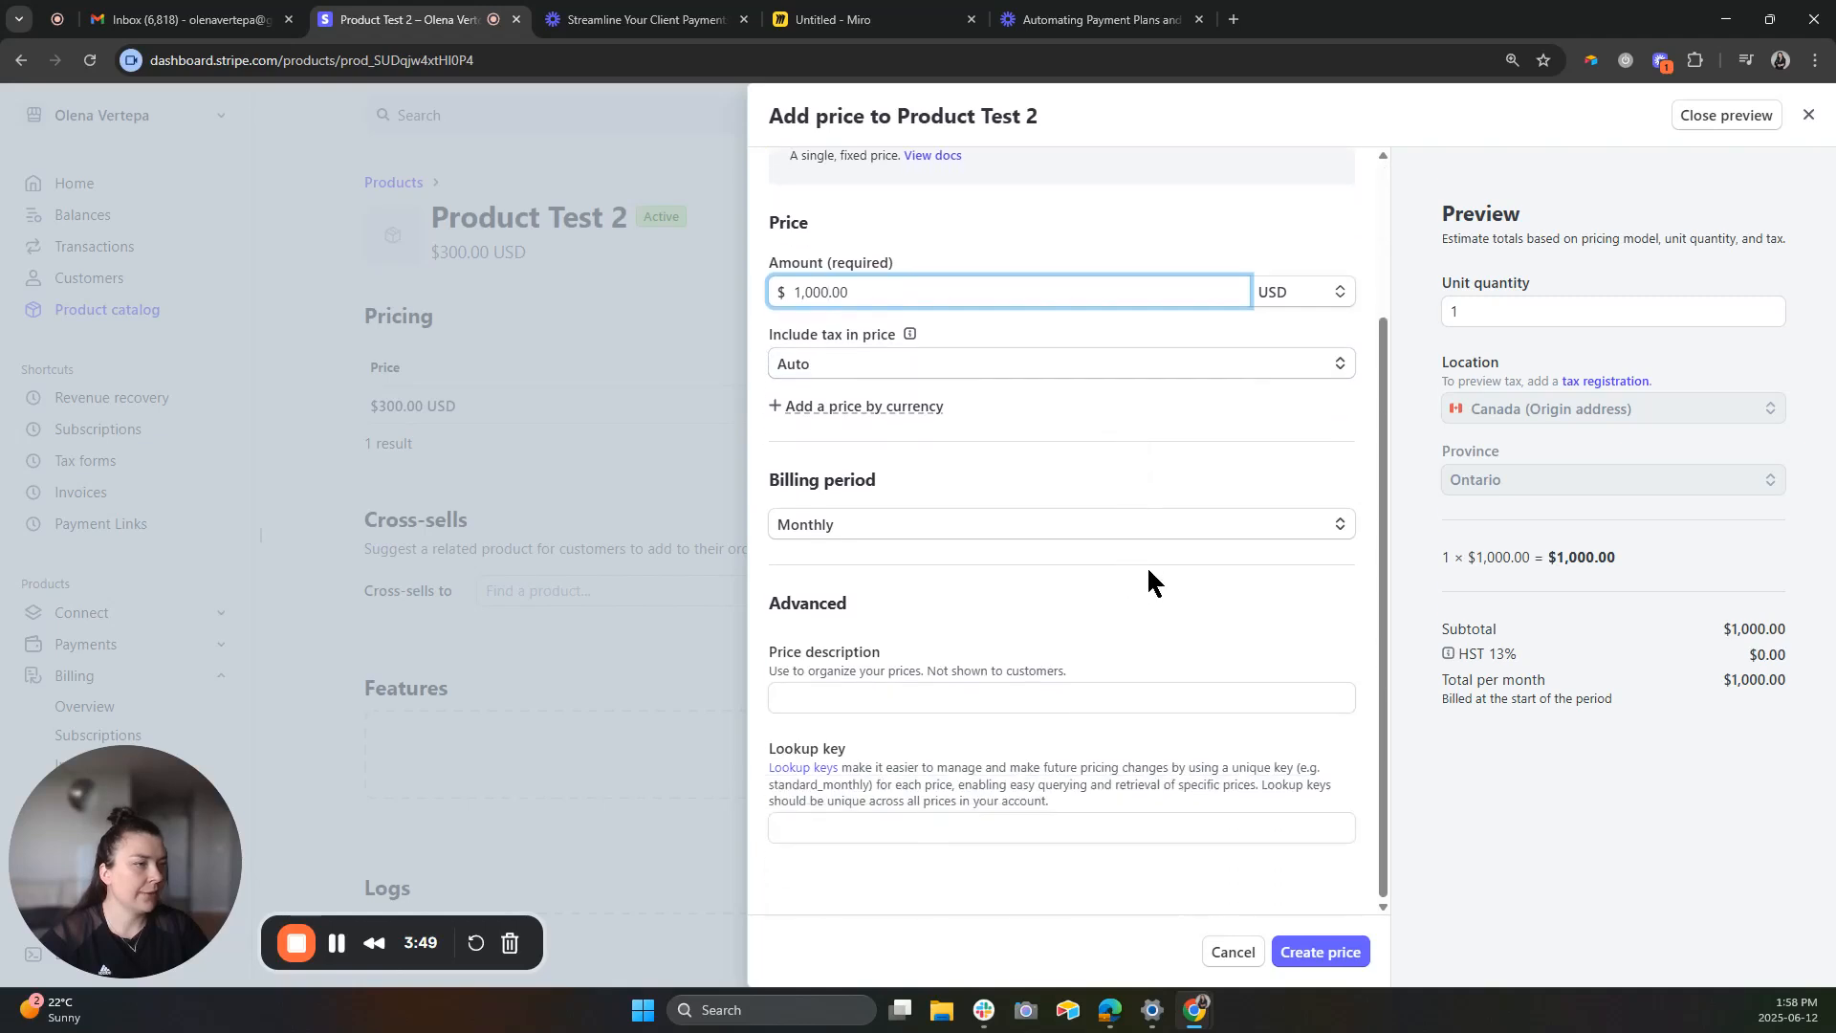
left_click(857, 699)
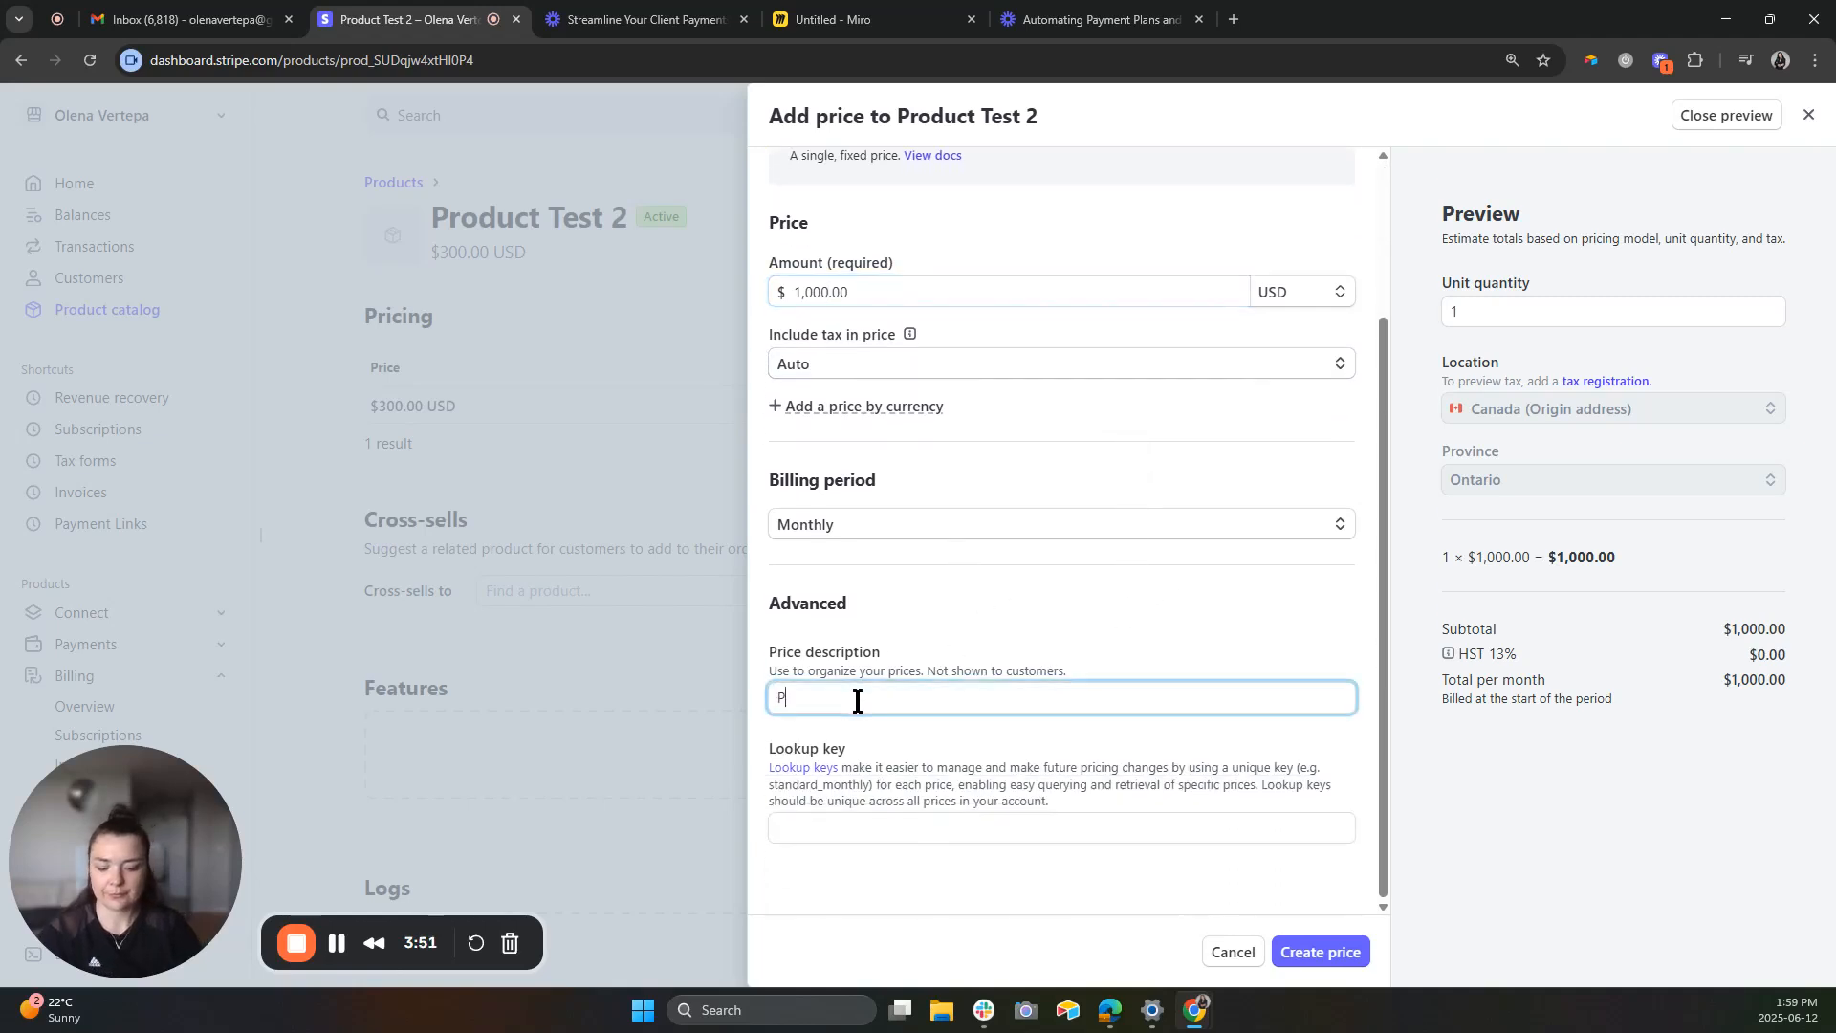
type("Payment ")
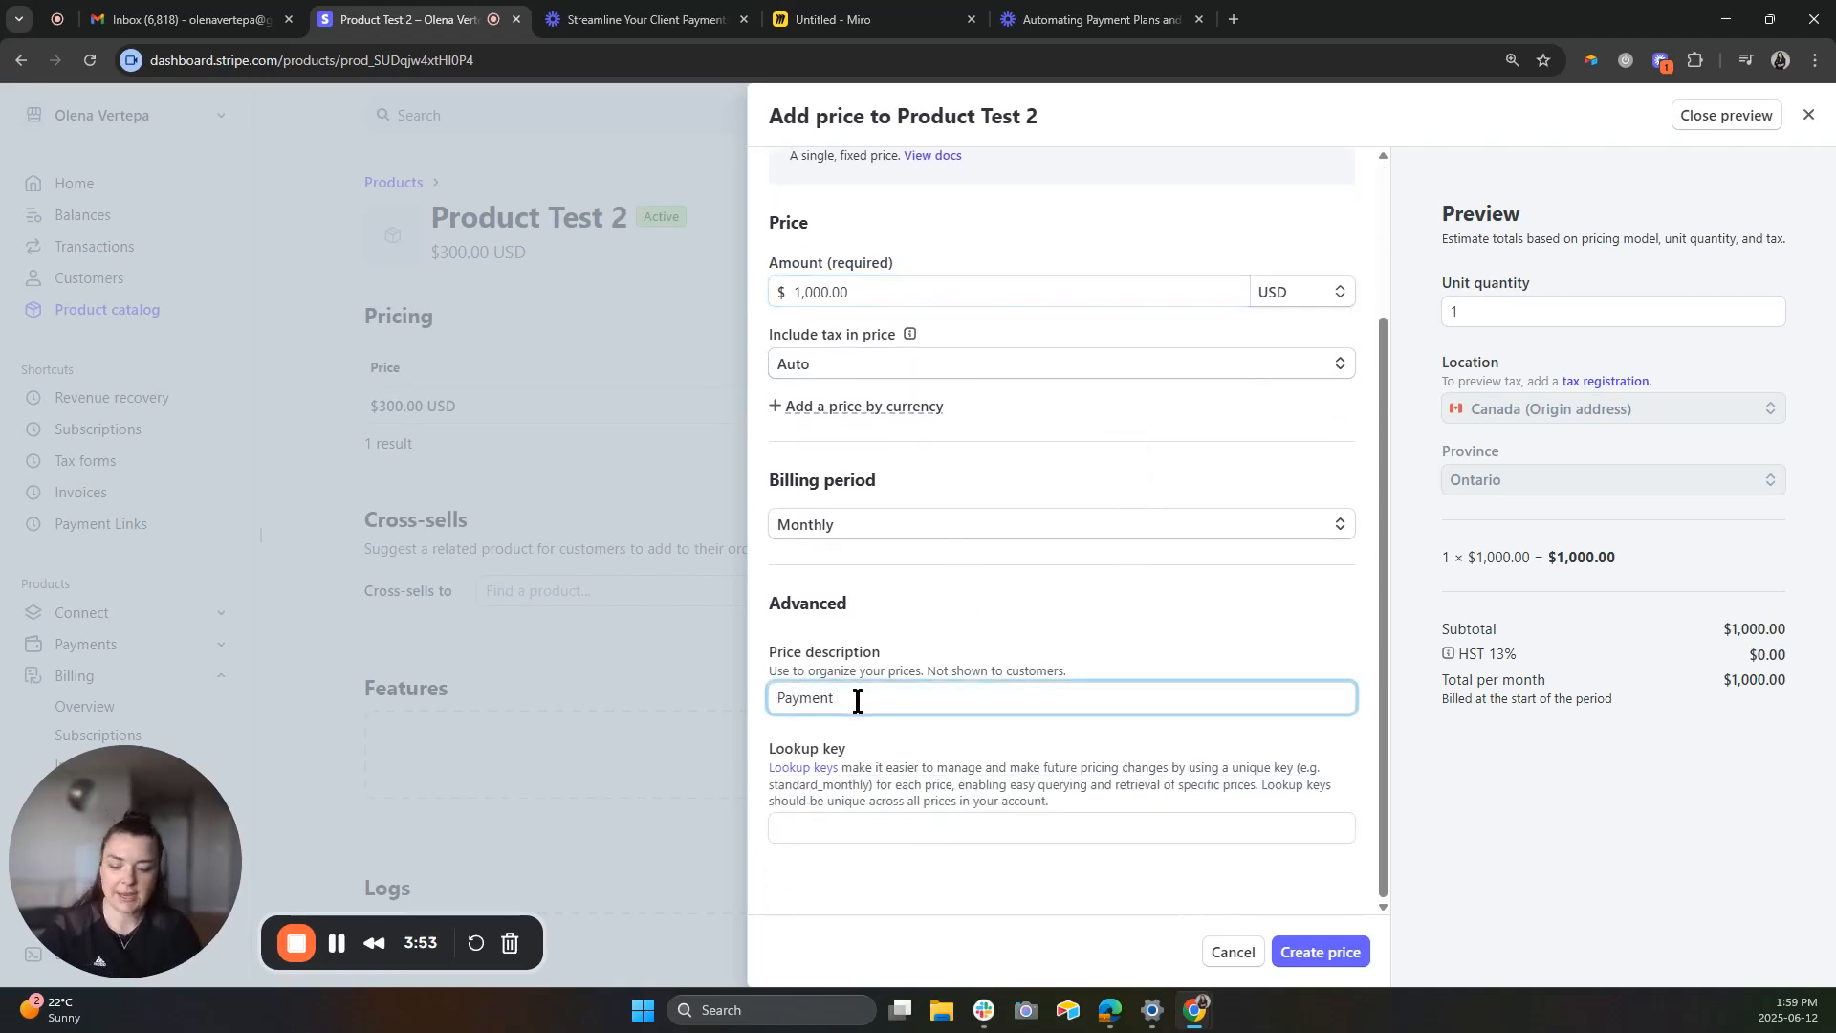
type("Plan")
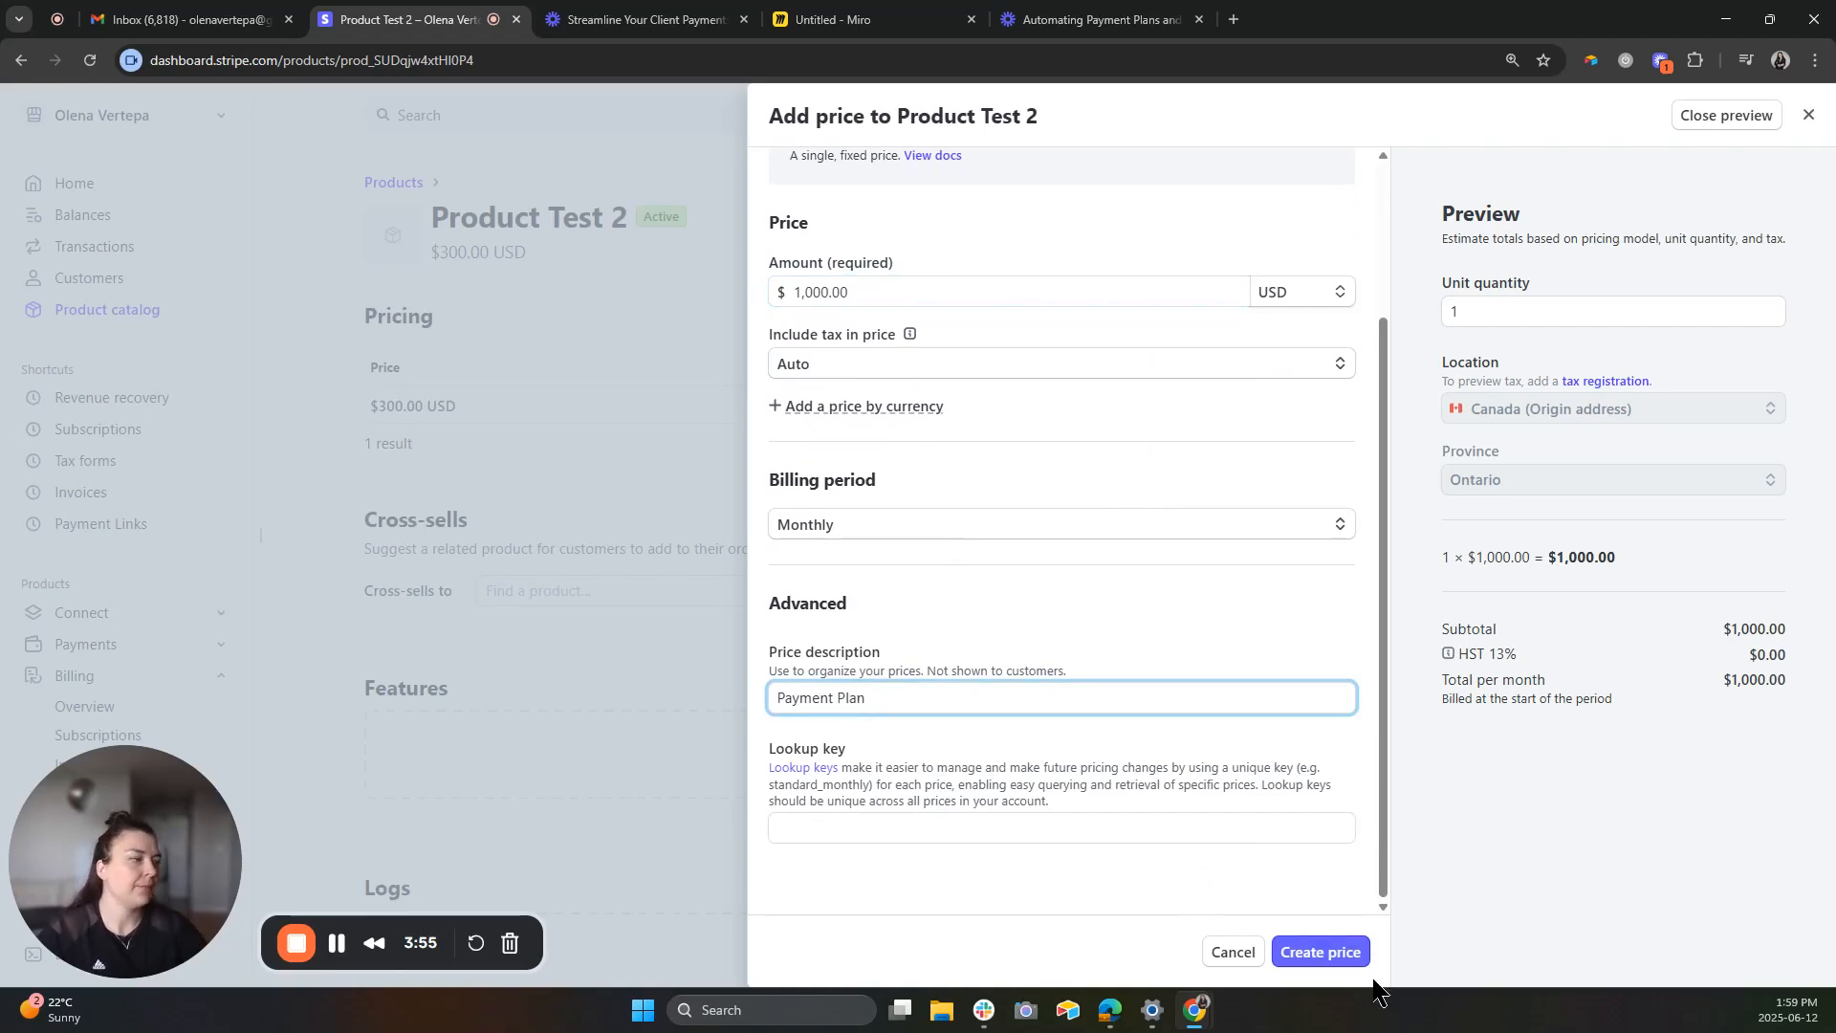
left_click(1320, 951)
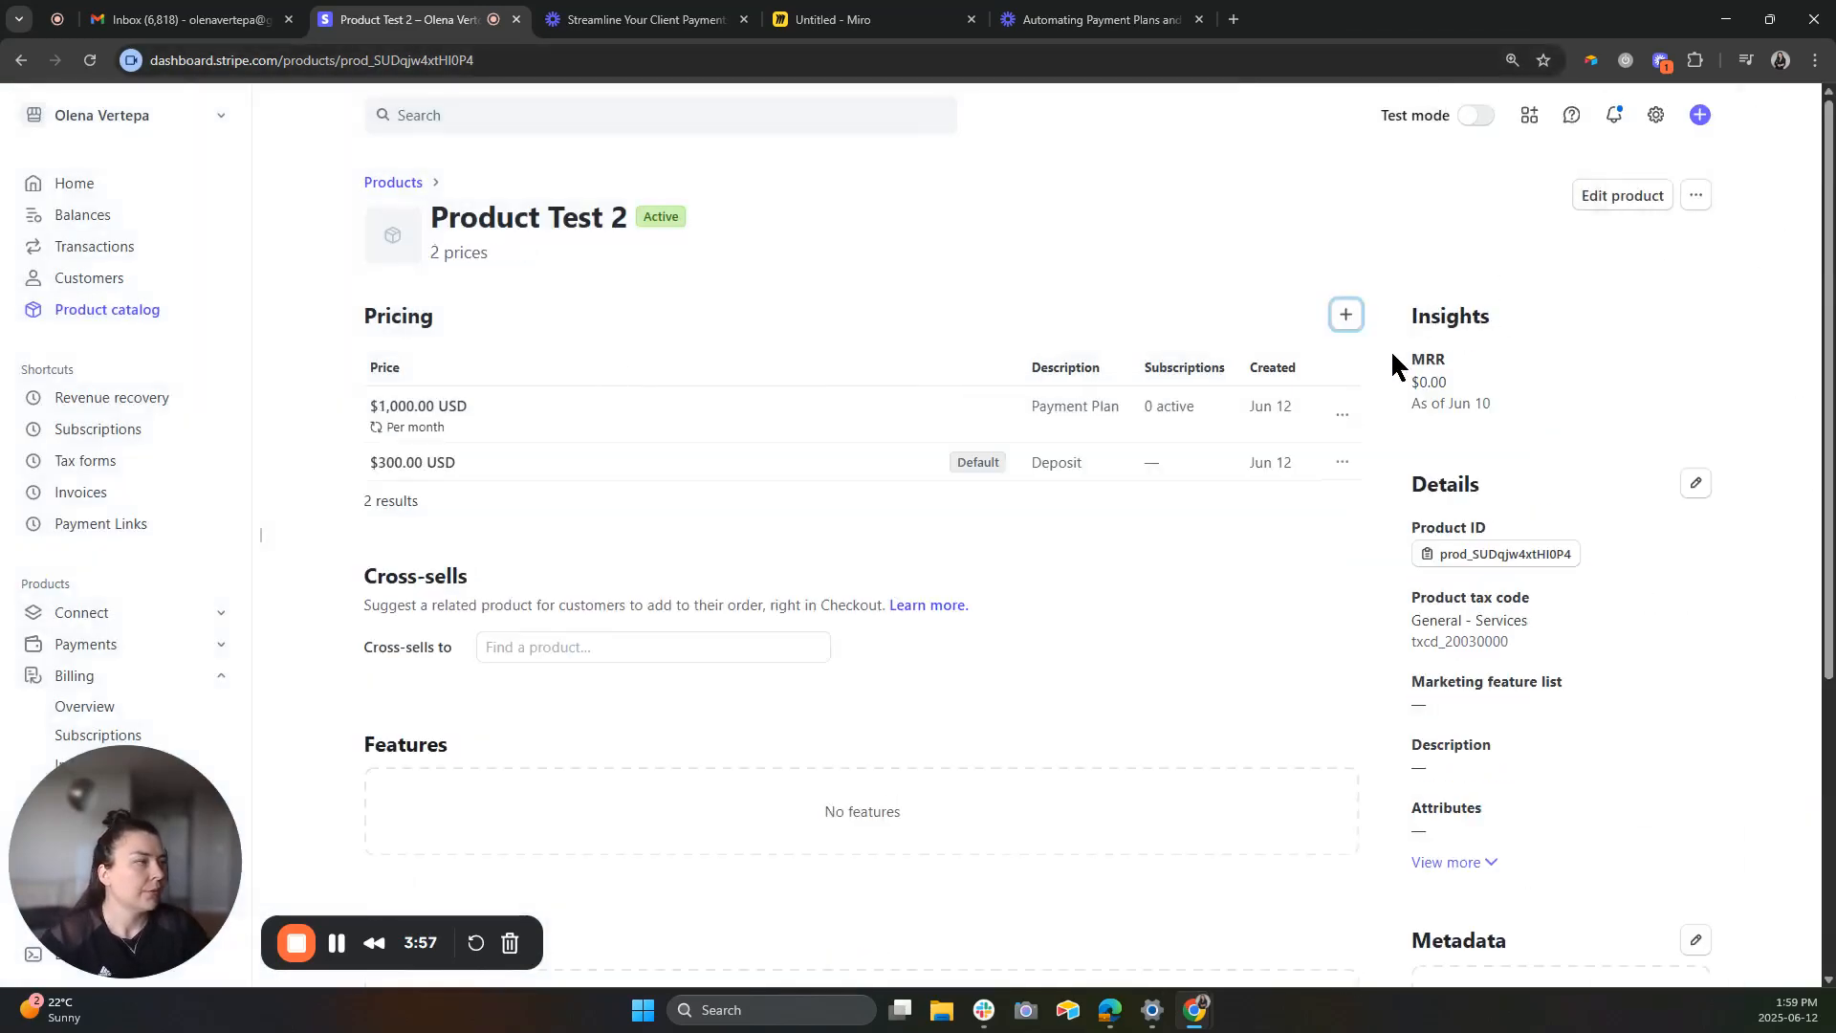
Add a one-off price of 1.00 USD to Product Test 2 with the description "1$ Charge To Collect The Payment Info".
left_click(1346, 314)
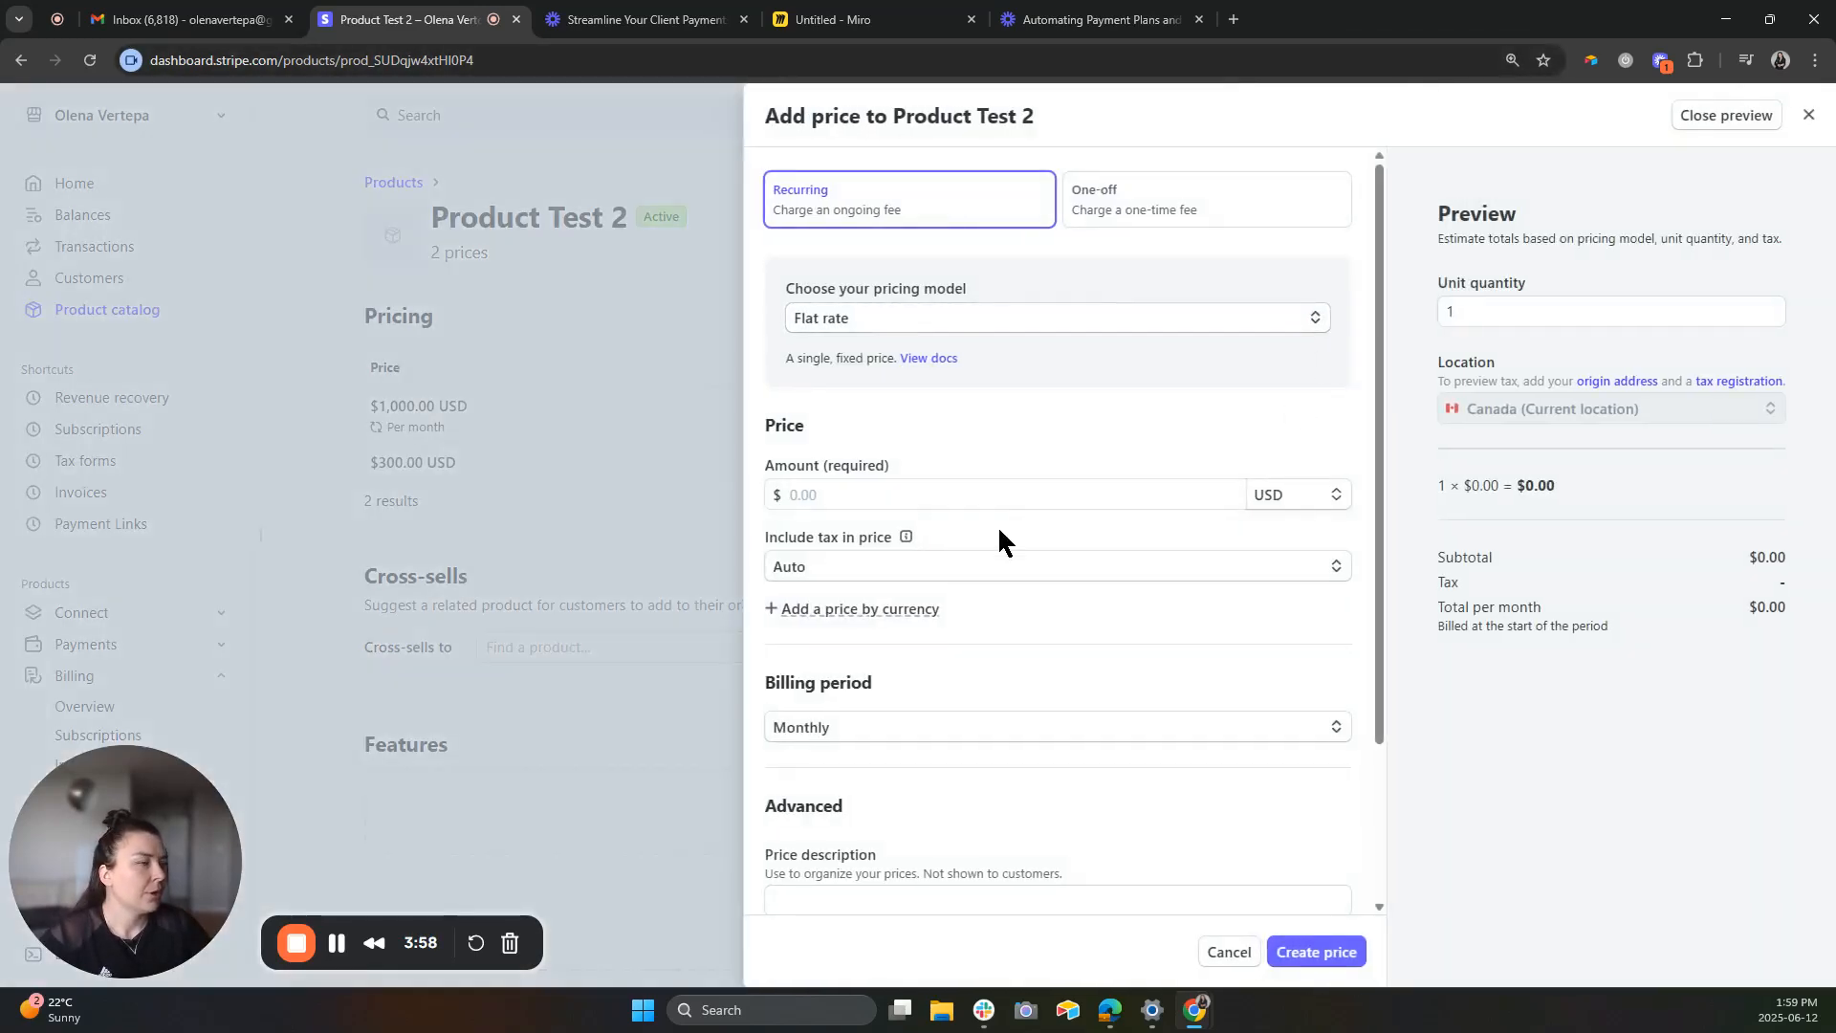
left_click(1135, 215)
left_click(832, 492)
type("1.00")
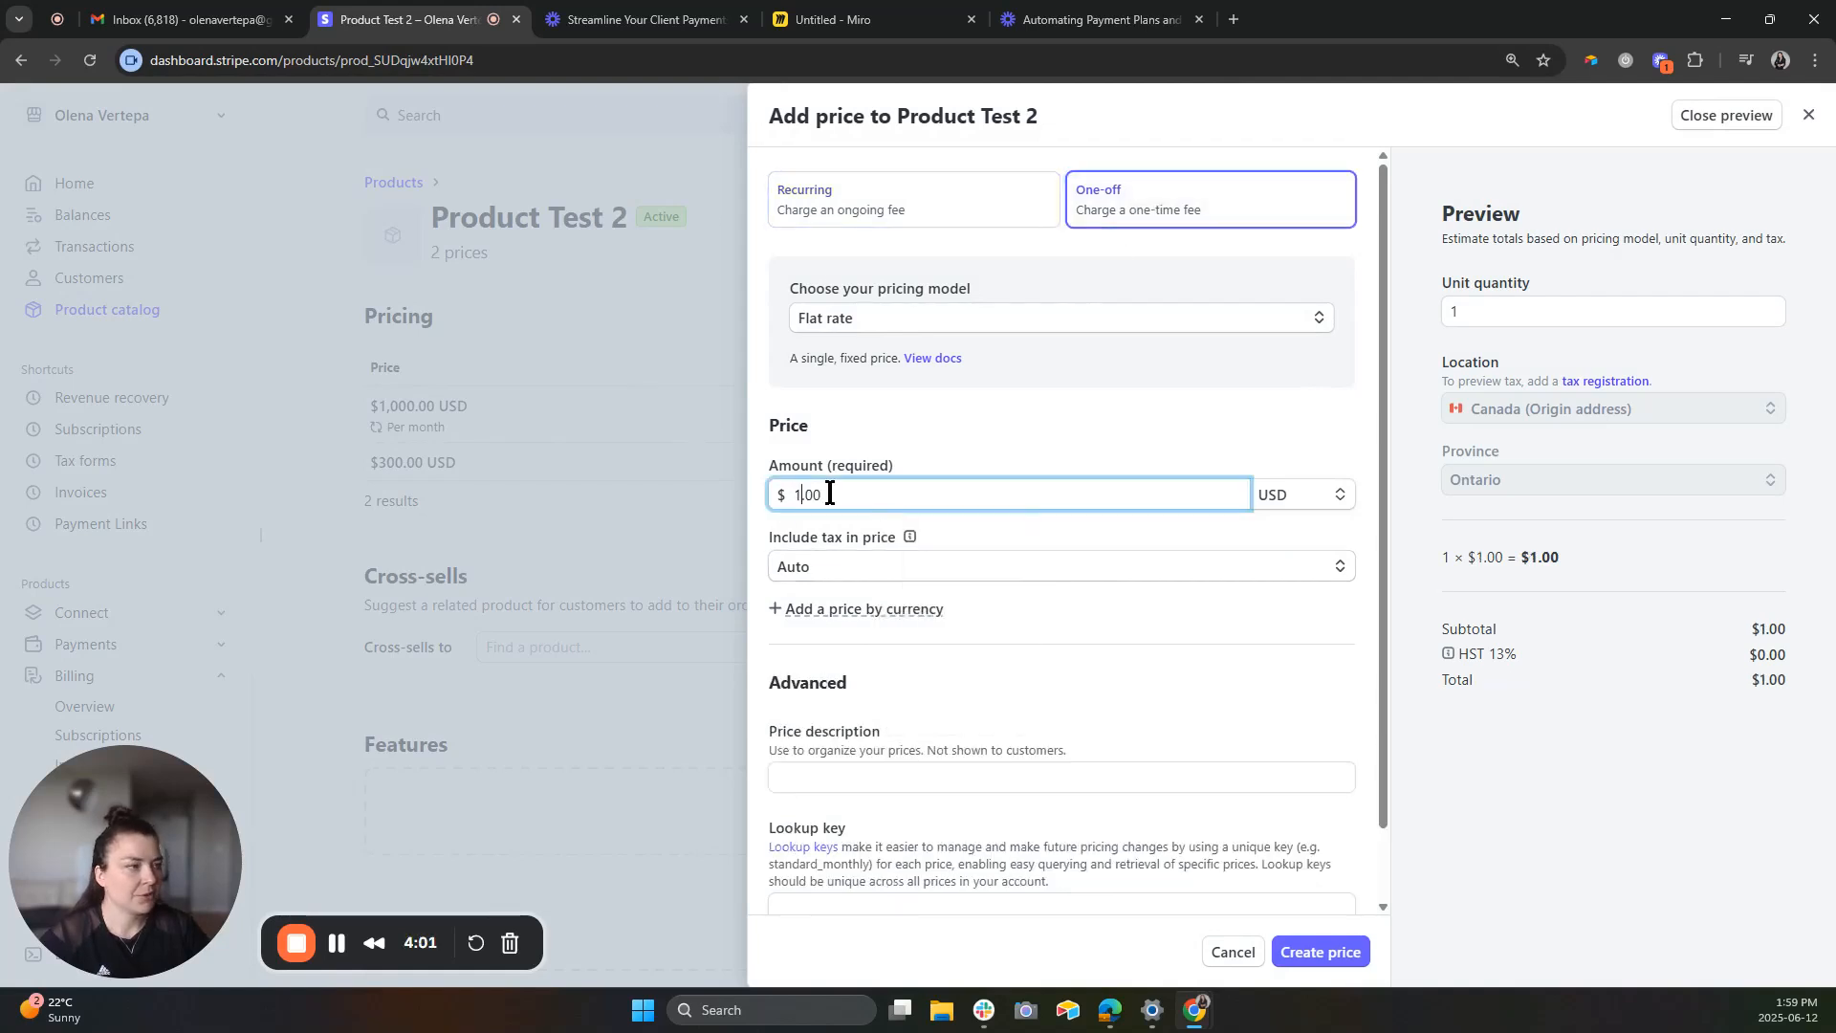
left_click(969, 777)
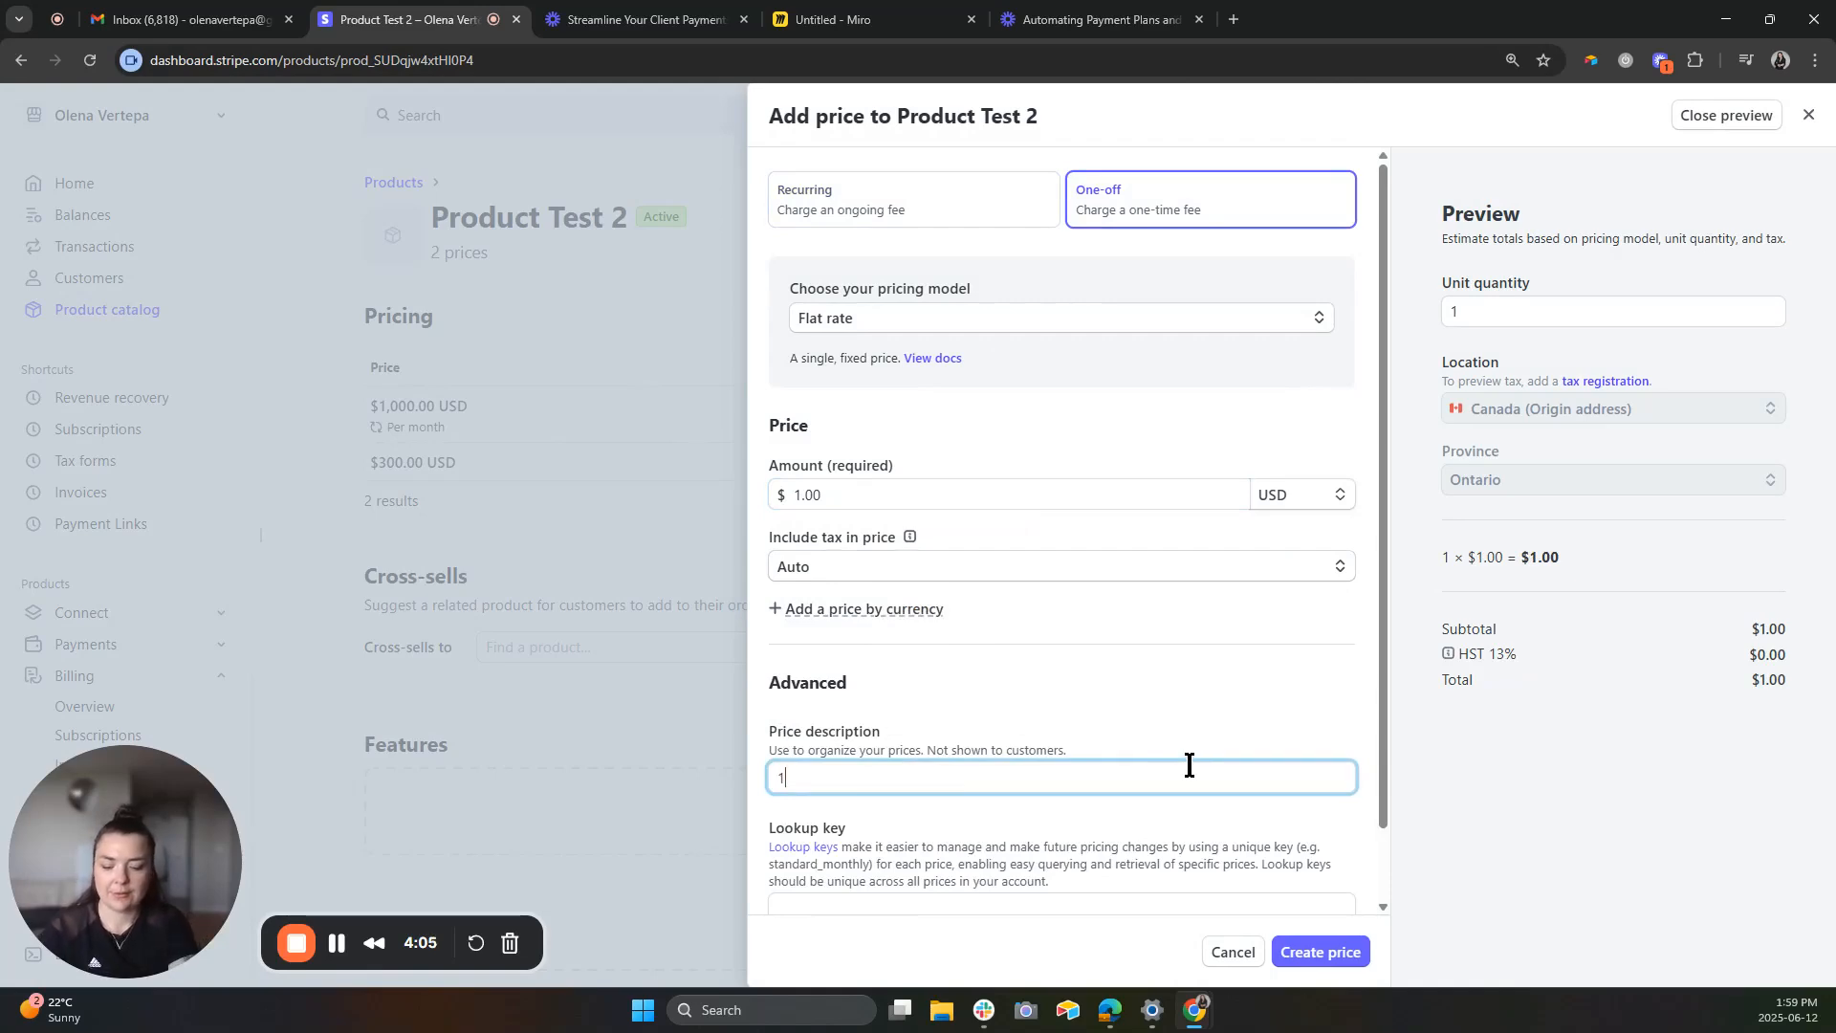
type("1$ Charge")
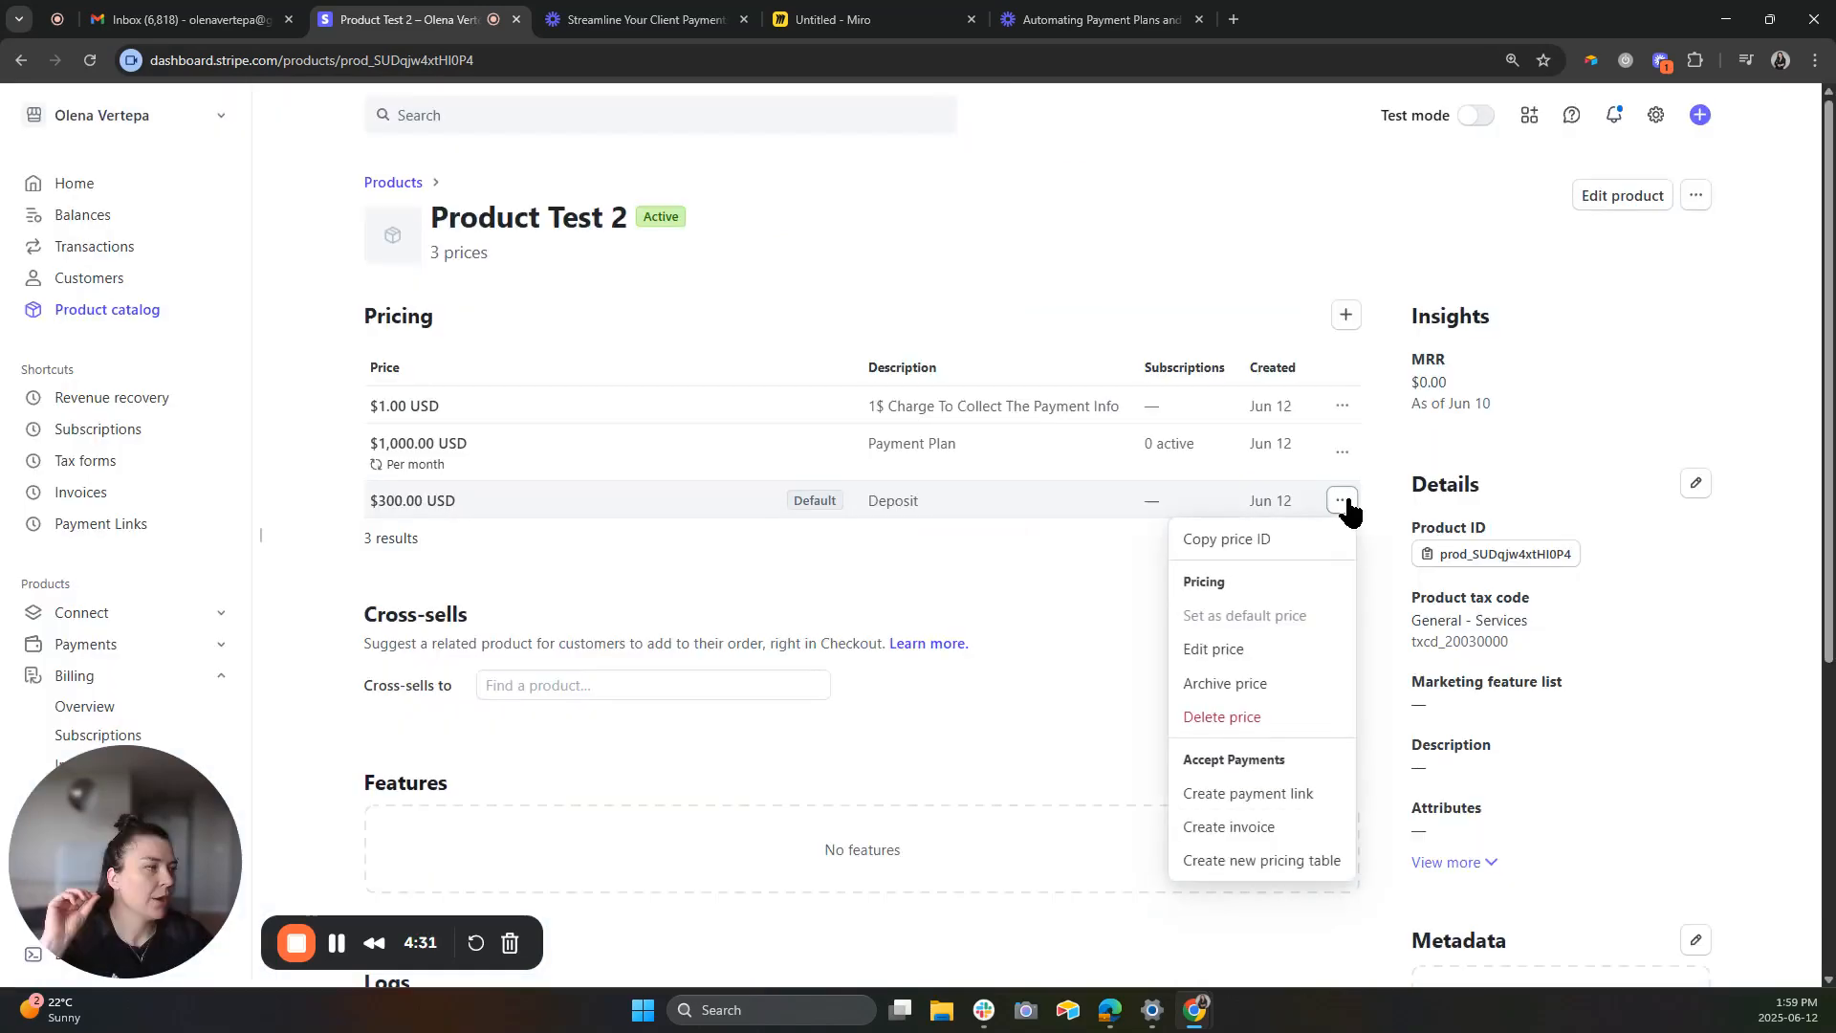
Create a payment link for the $300.00 deposit price that collects billing addresses only, allows promotion codes and saves payment details for future use.
left_click(1293, 794)
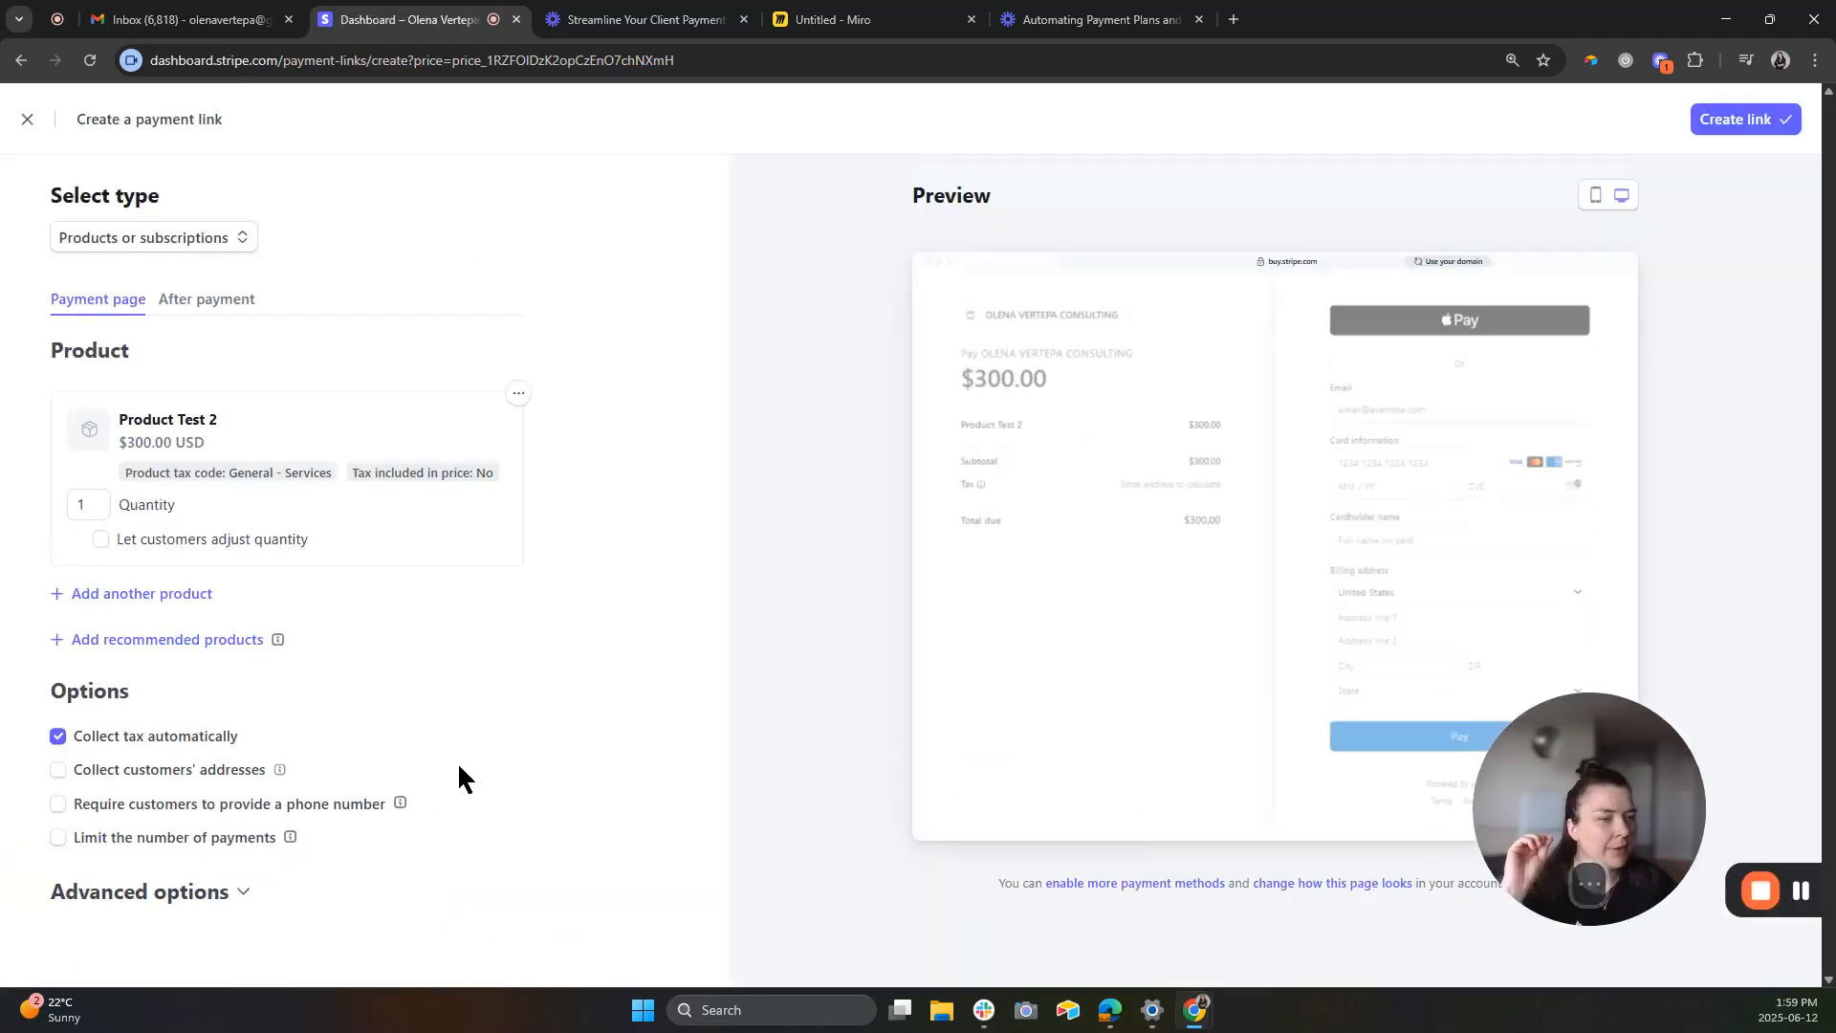
left_click(185, 894)
scroll(598, 564, "down", 2)
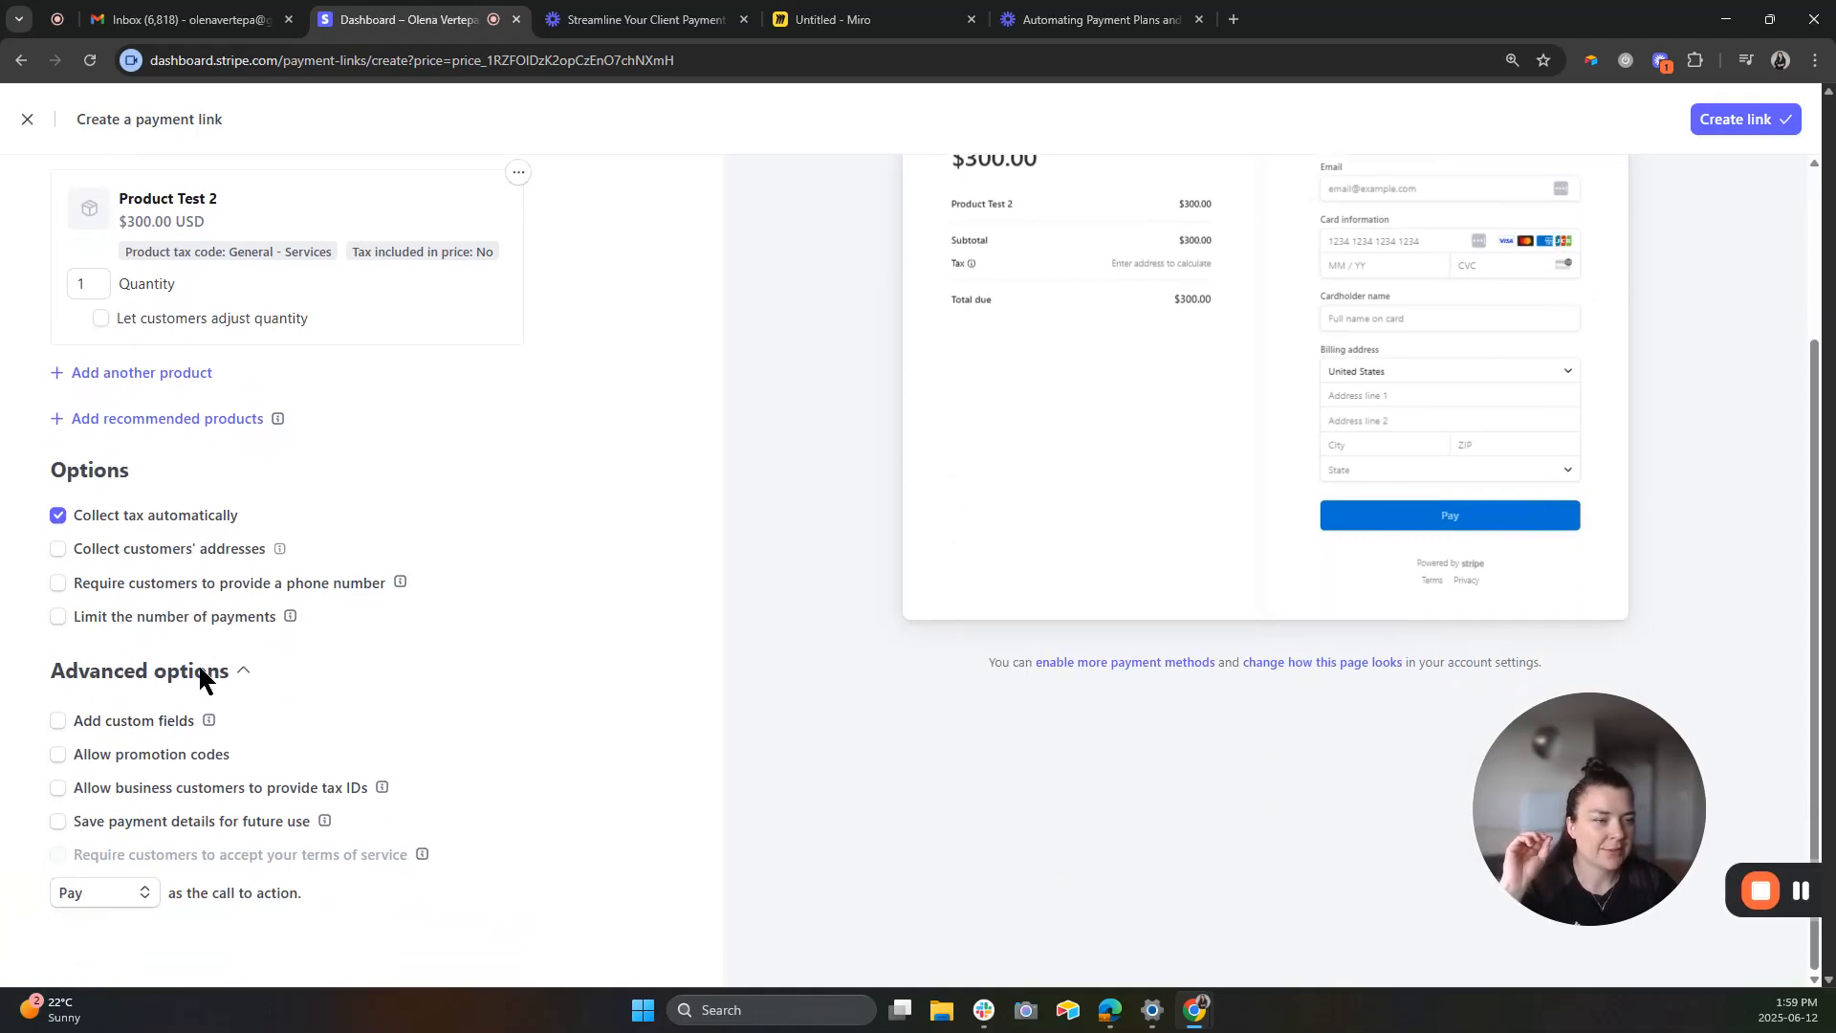
left_click(60, 826)
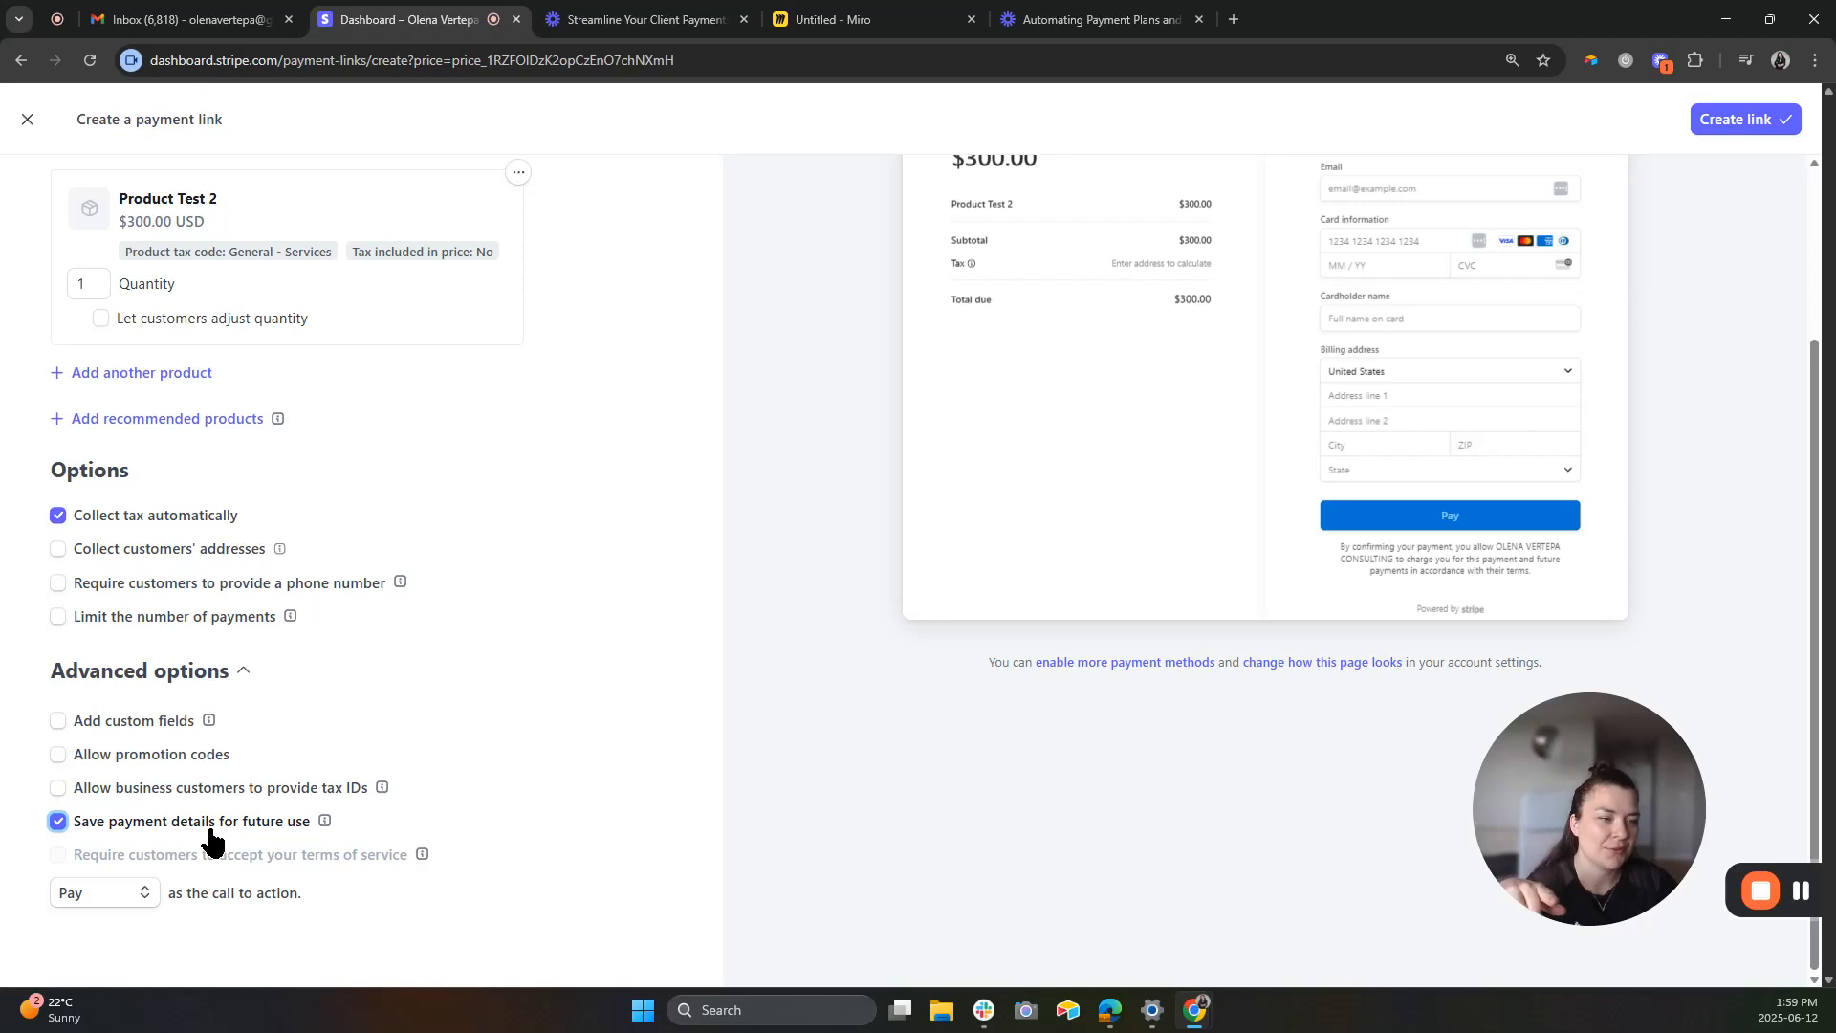
left_click(58, 753)
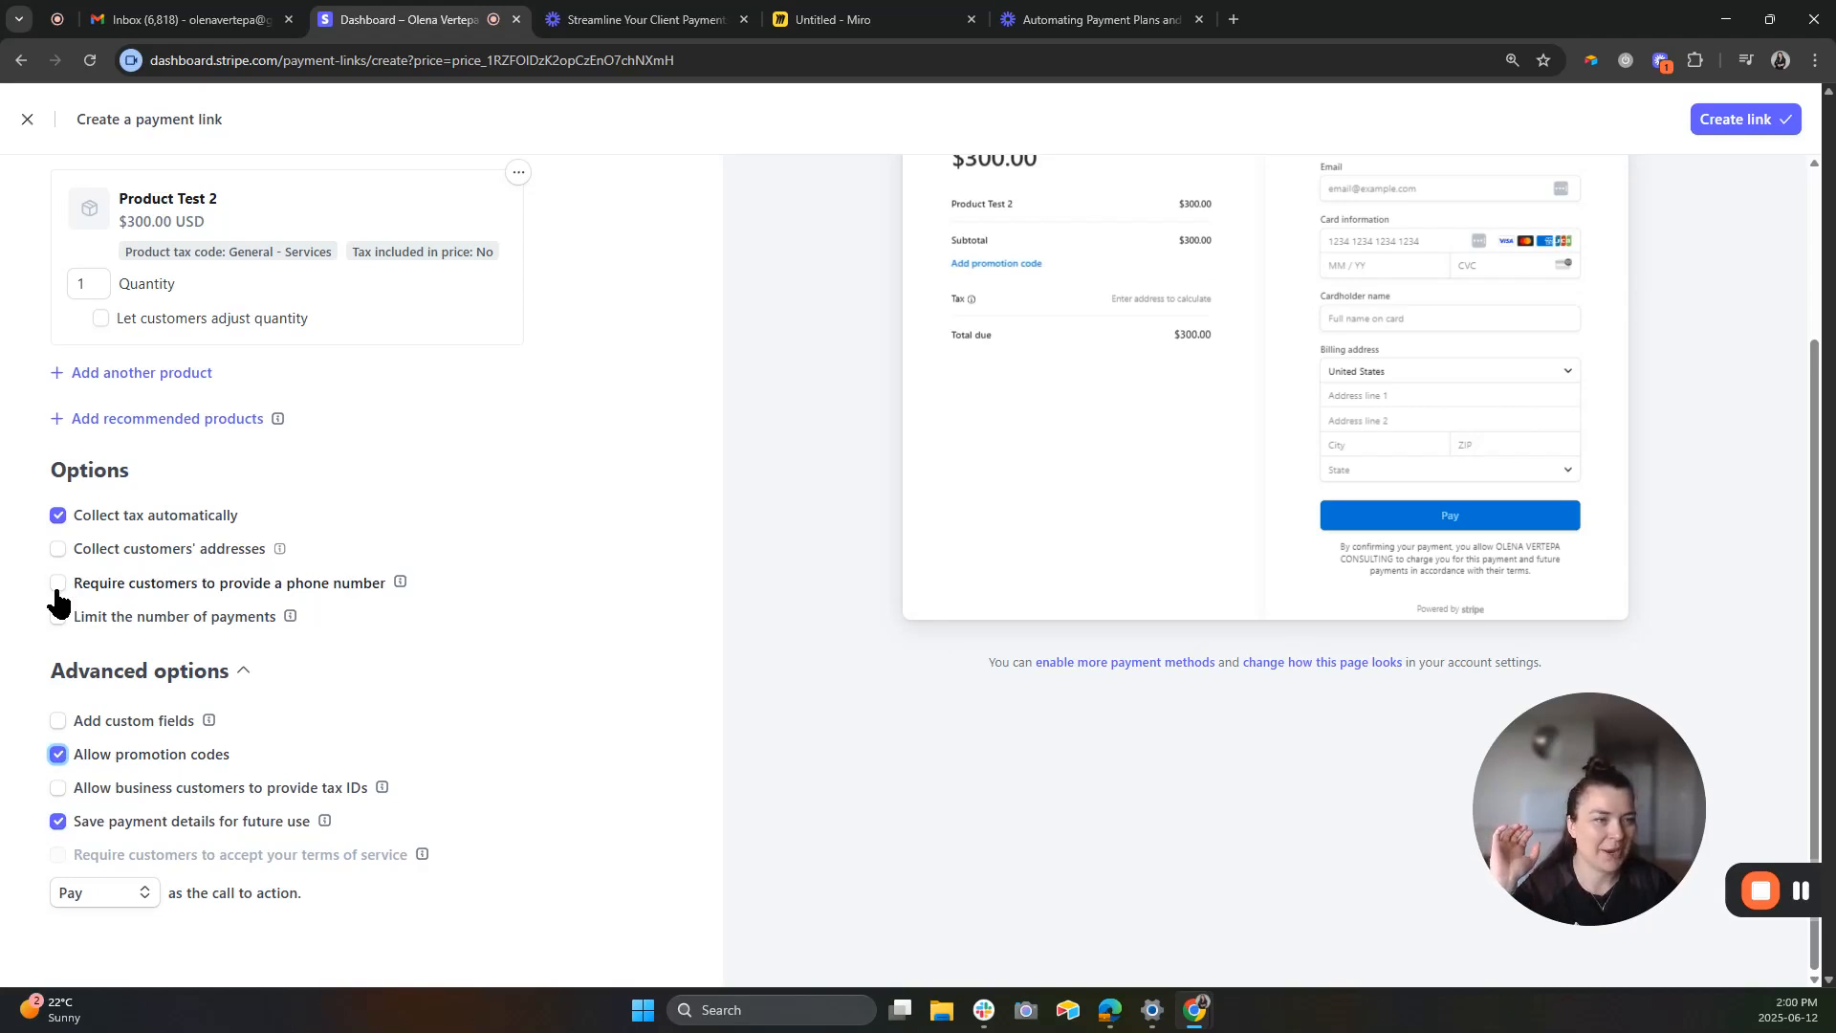
left_click(57, 548)
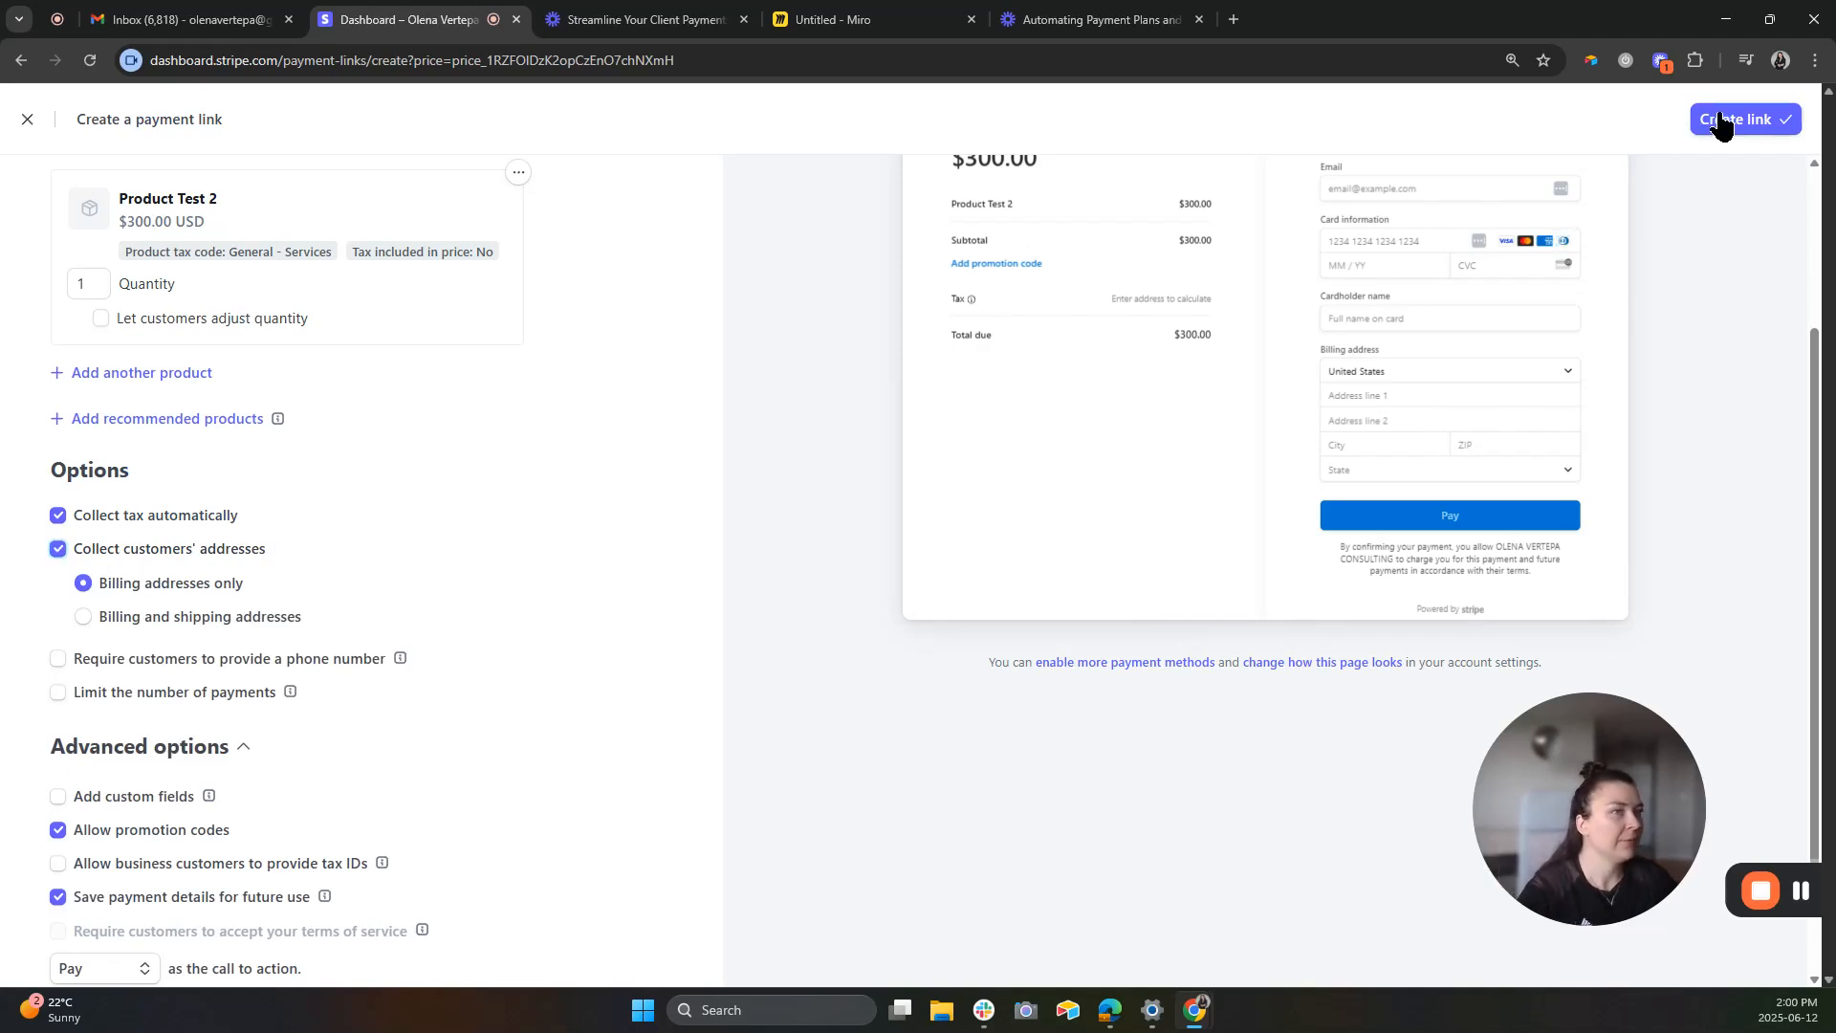
left_click(1794, 121)
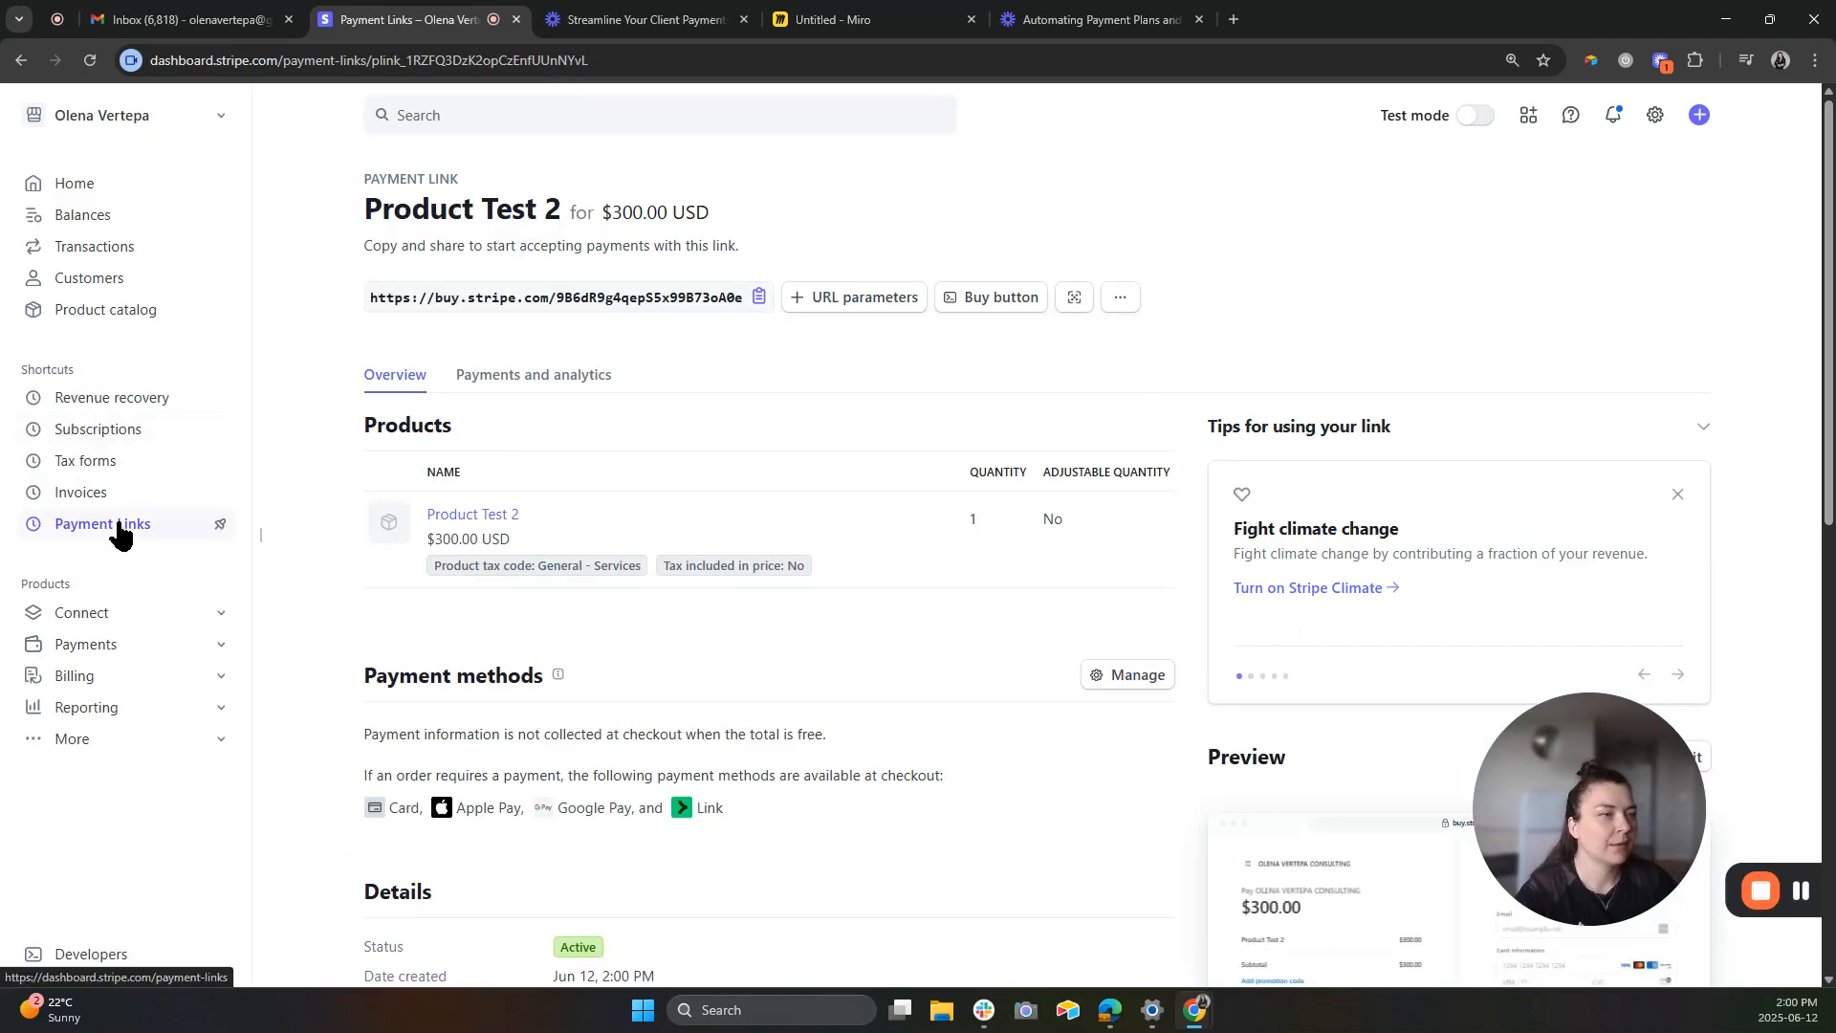
Return to the Product Test 2 page in the product catalog.
left_click(118, 308)
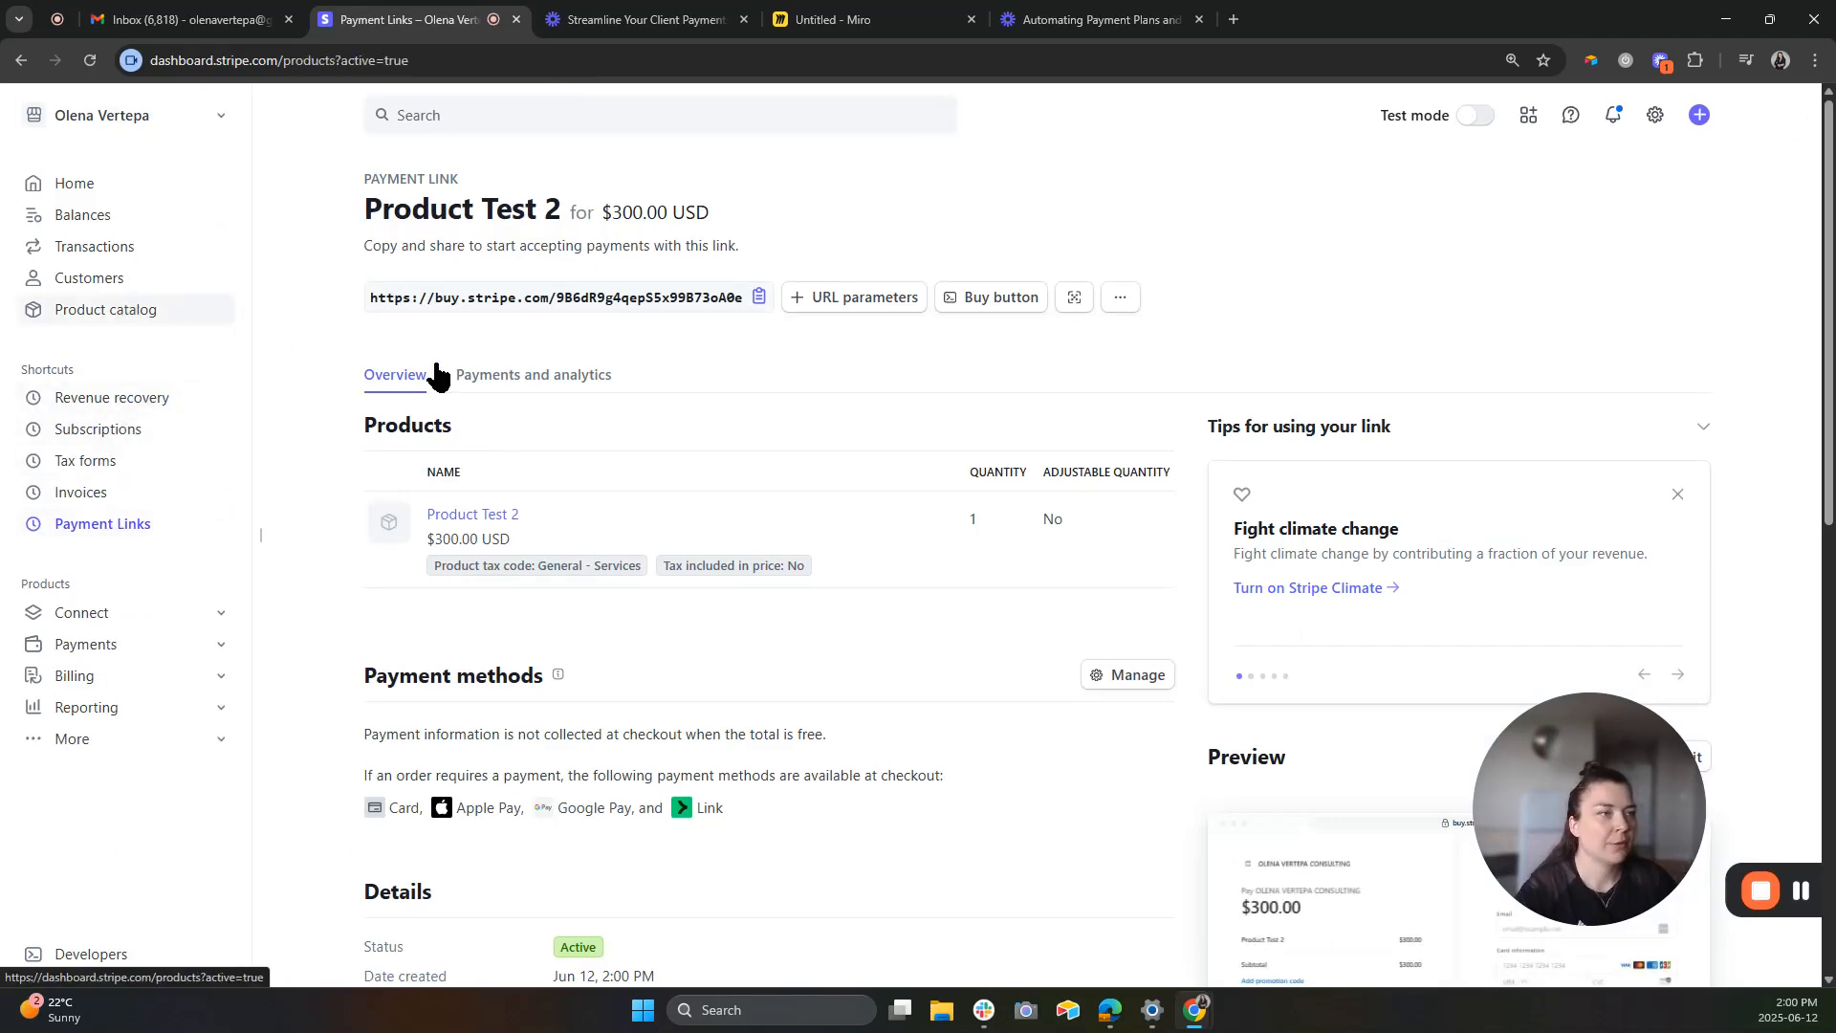
left_click(497, 471)
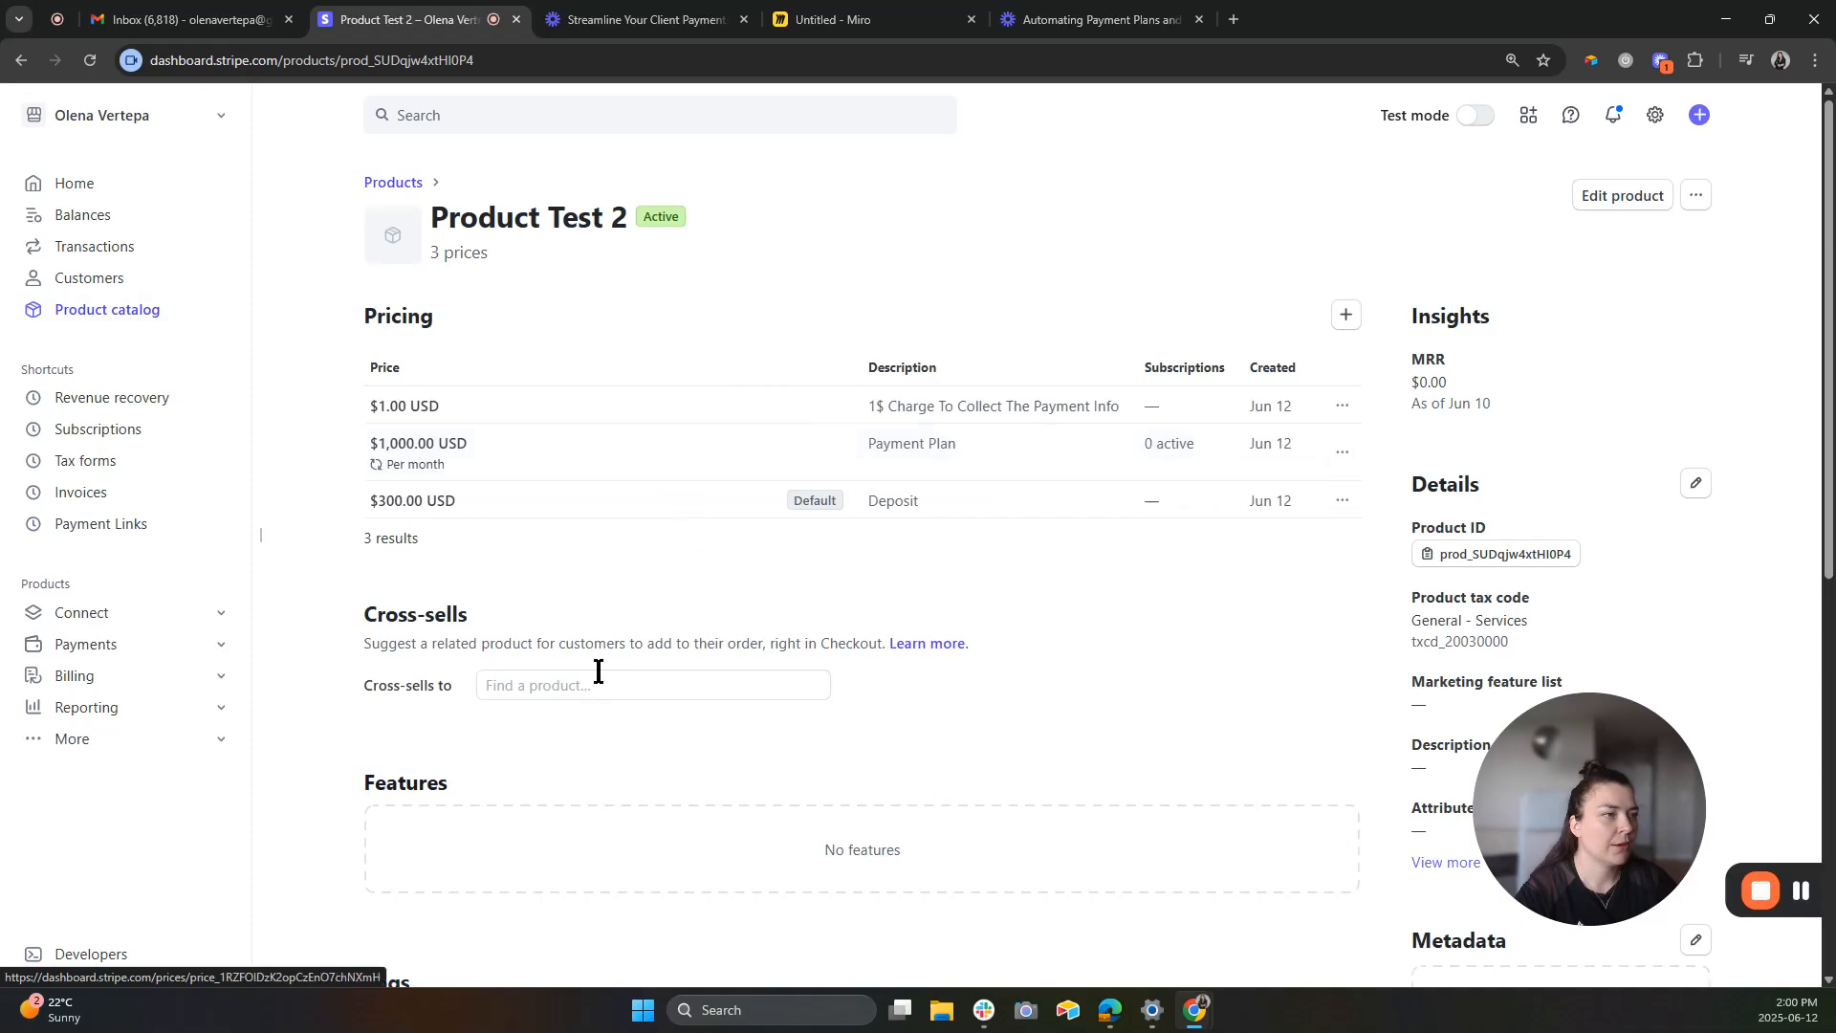
left_click(1341, 405)
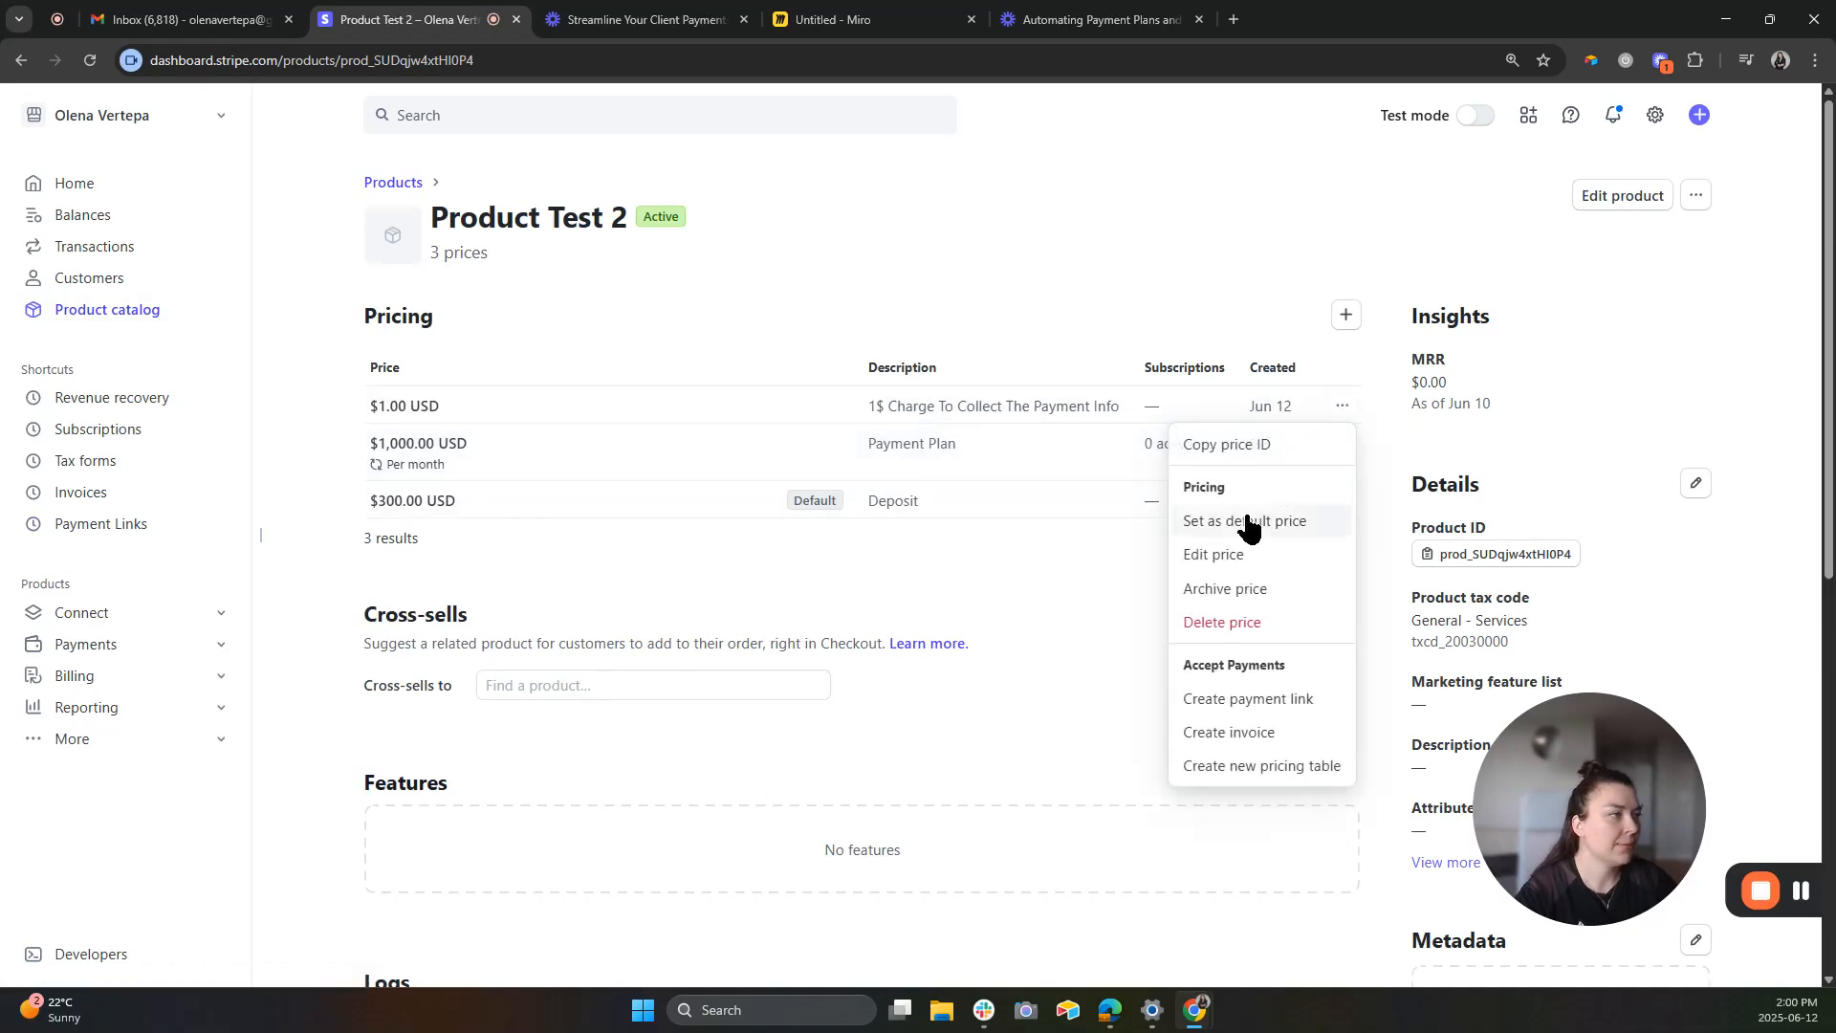
left_click(1233, 564)
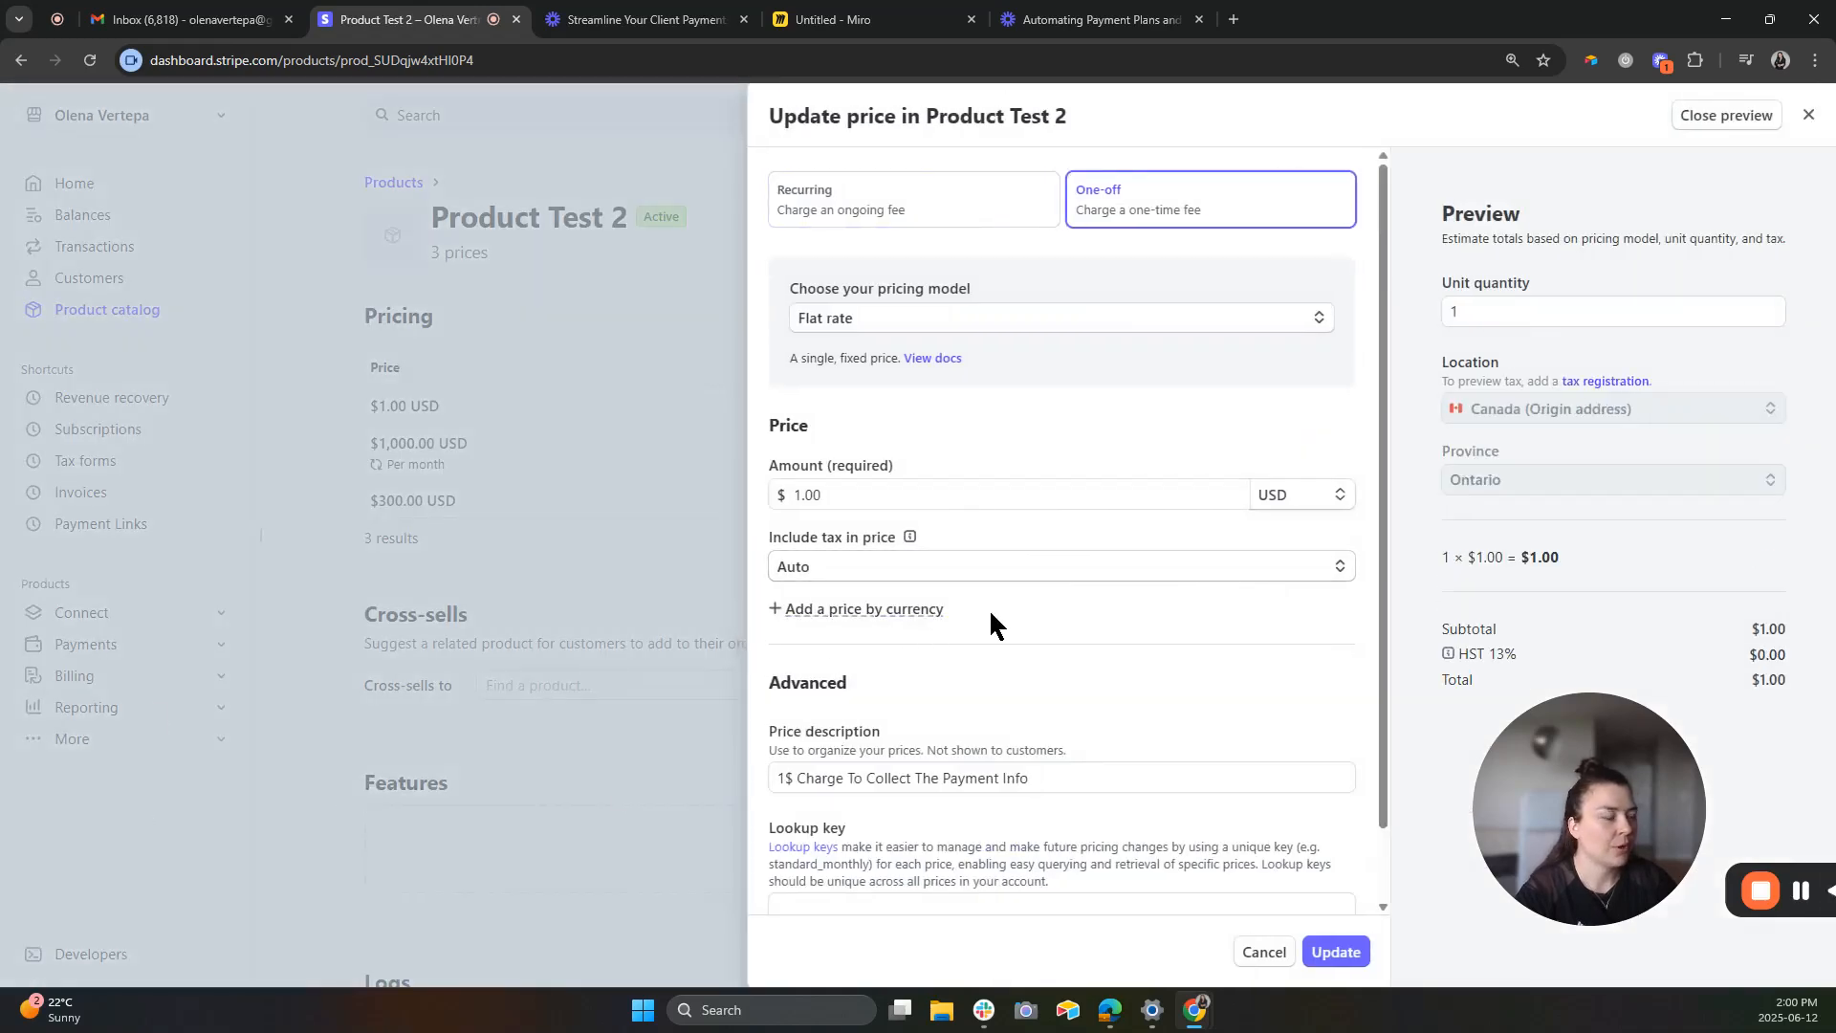
left_click(595, 598)
Create a payment link for the $1.00 price that collects billing addresses only, allows promotion codes and saves payment details for future use.
left_click(1342, 405)
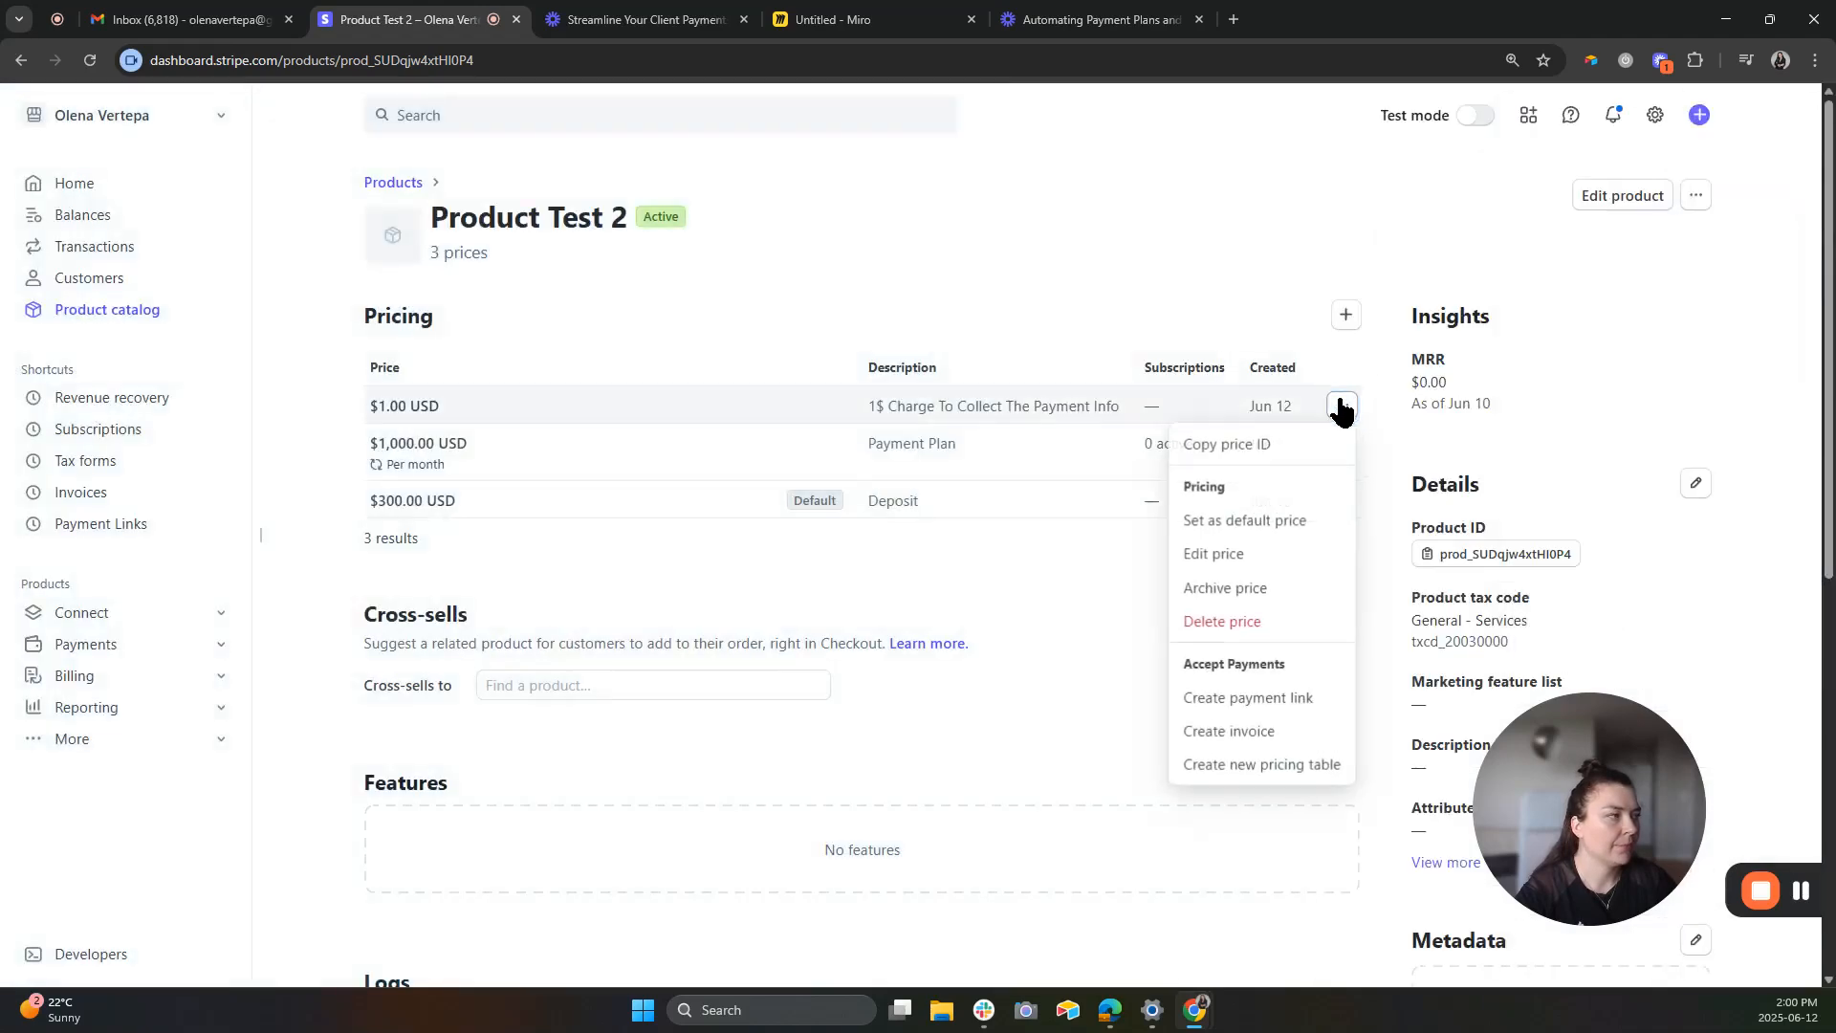
left_click(1286, 702)
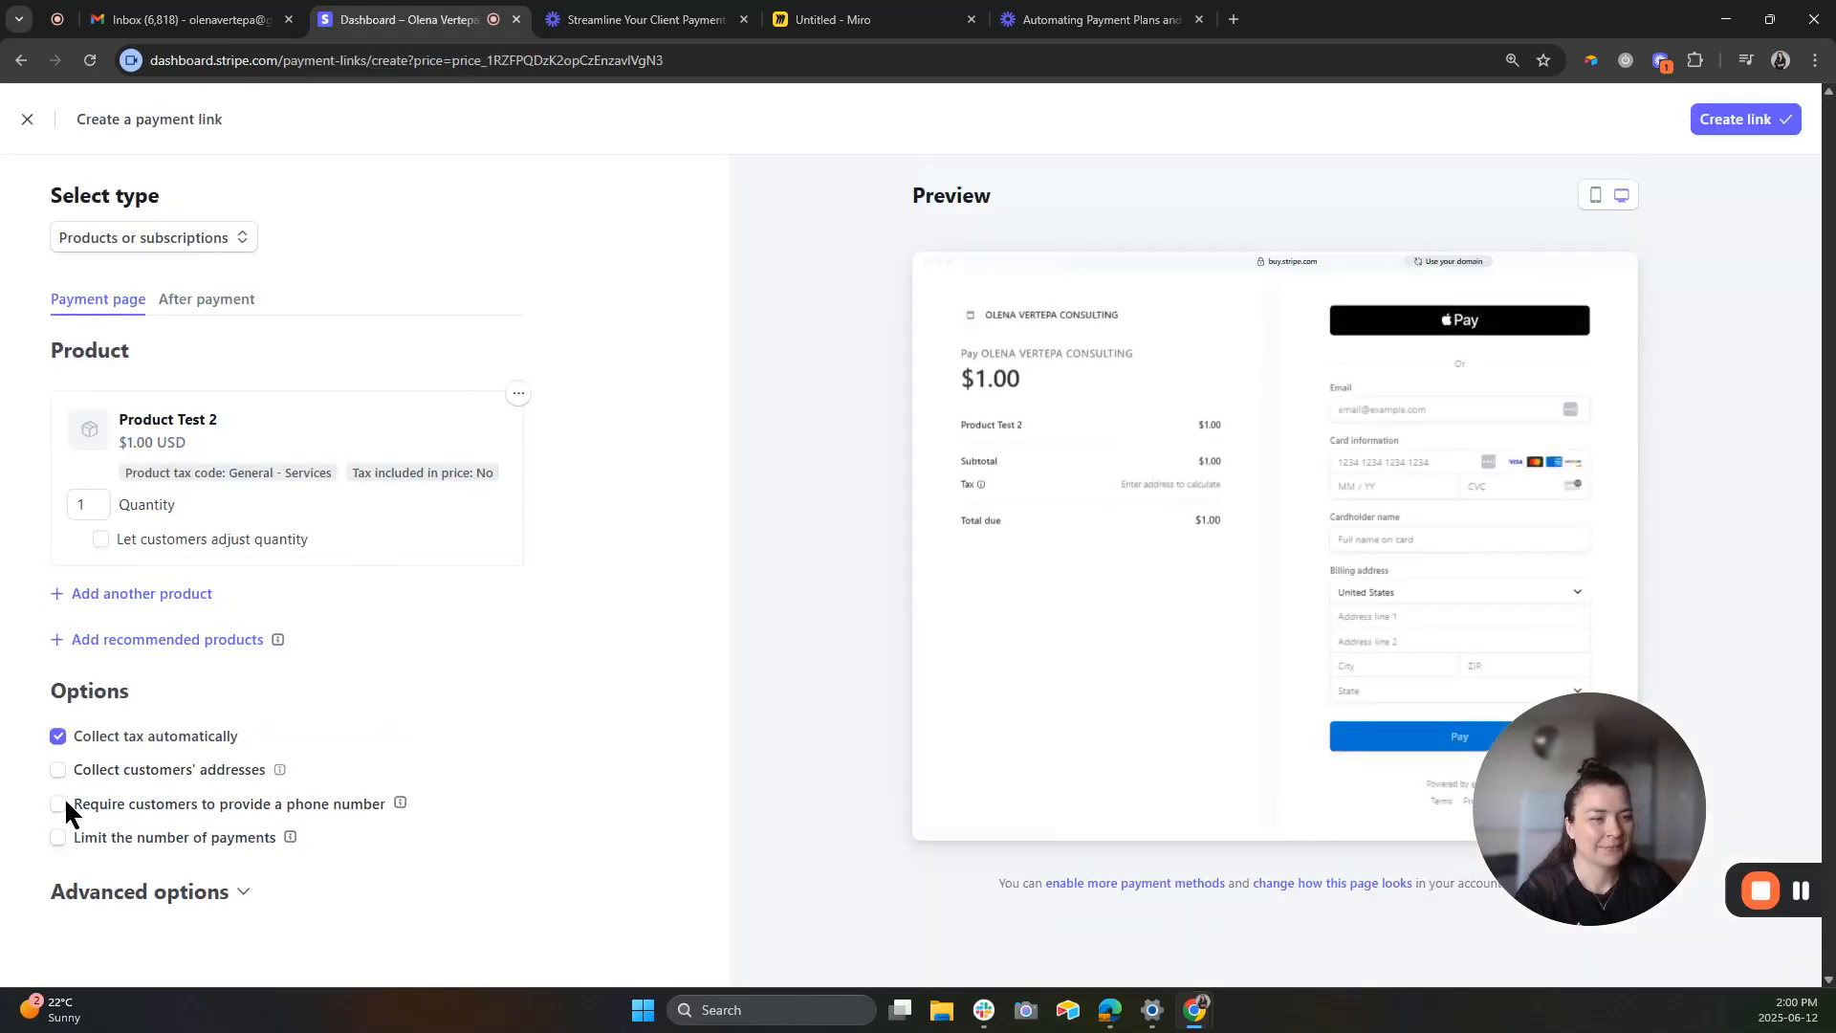
left_click(57, 770)
scroll(316, 832, "down", 1)
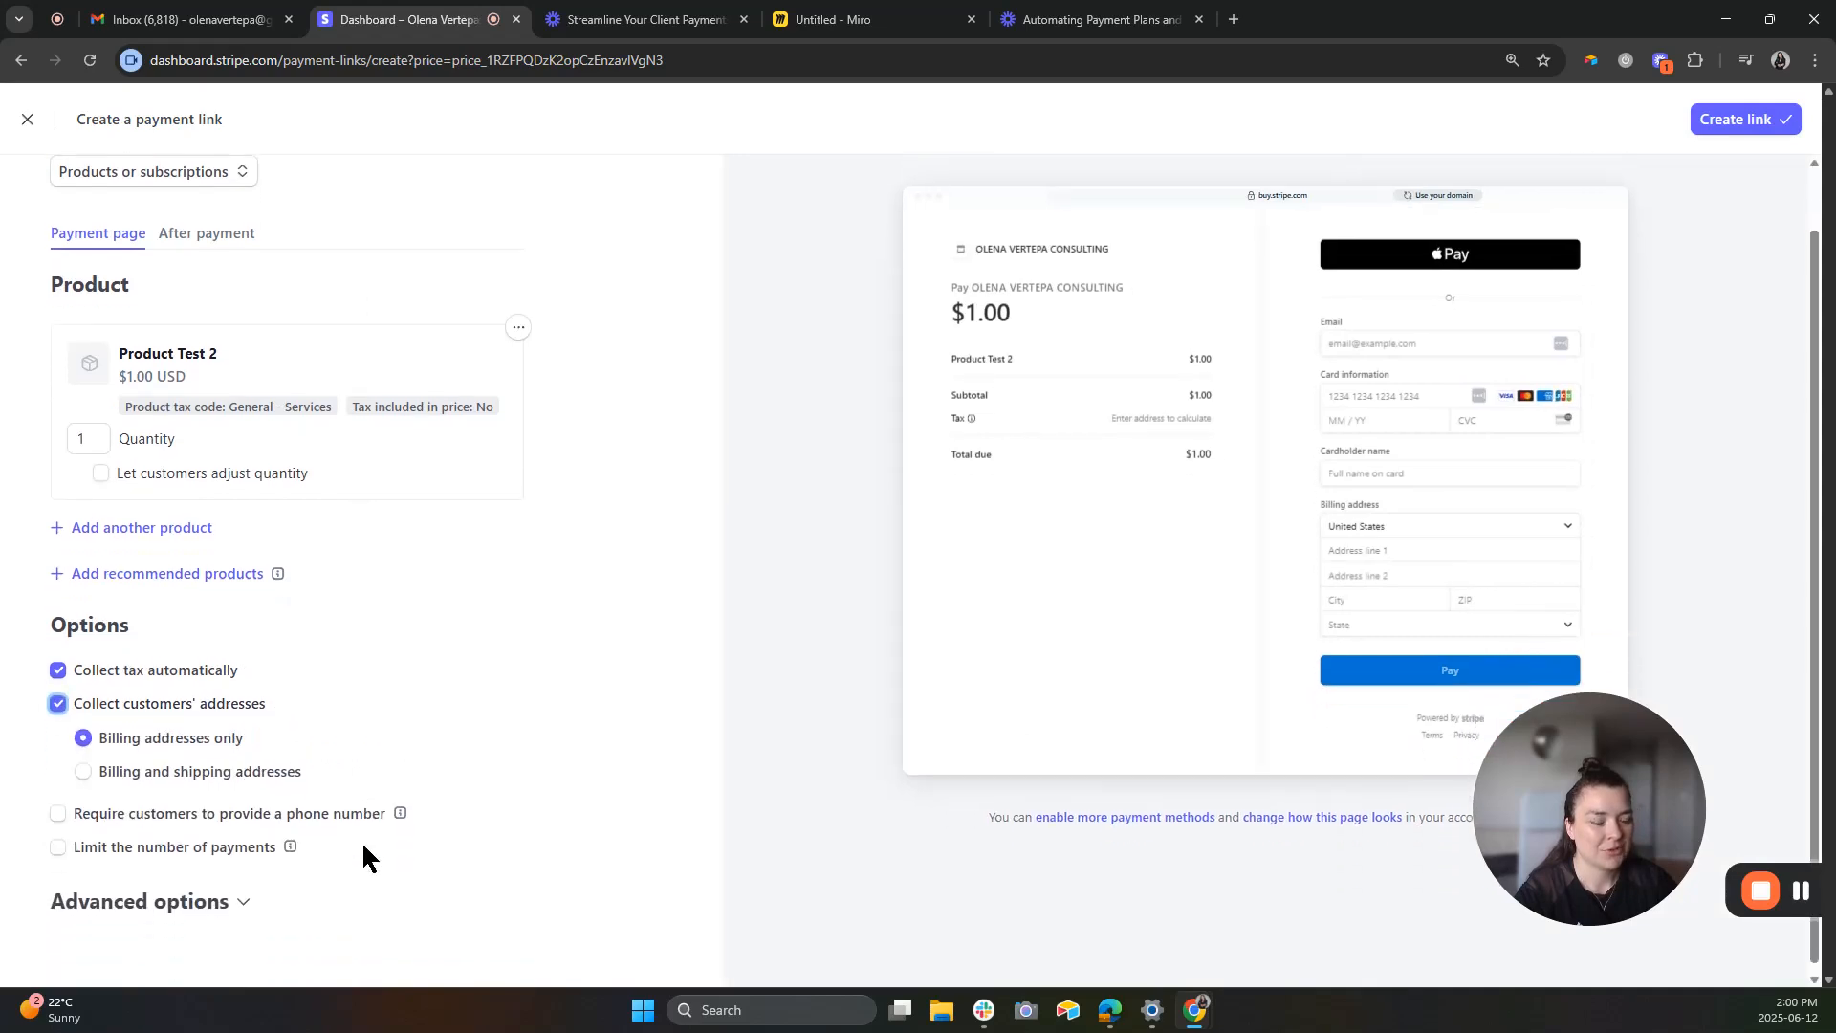
left_click(208, 894)
scroll(418, 812, "down", 3)
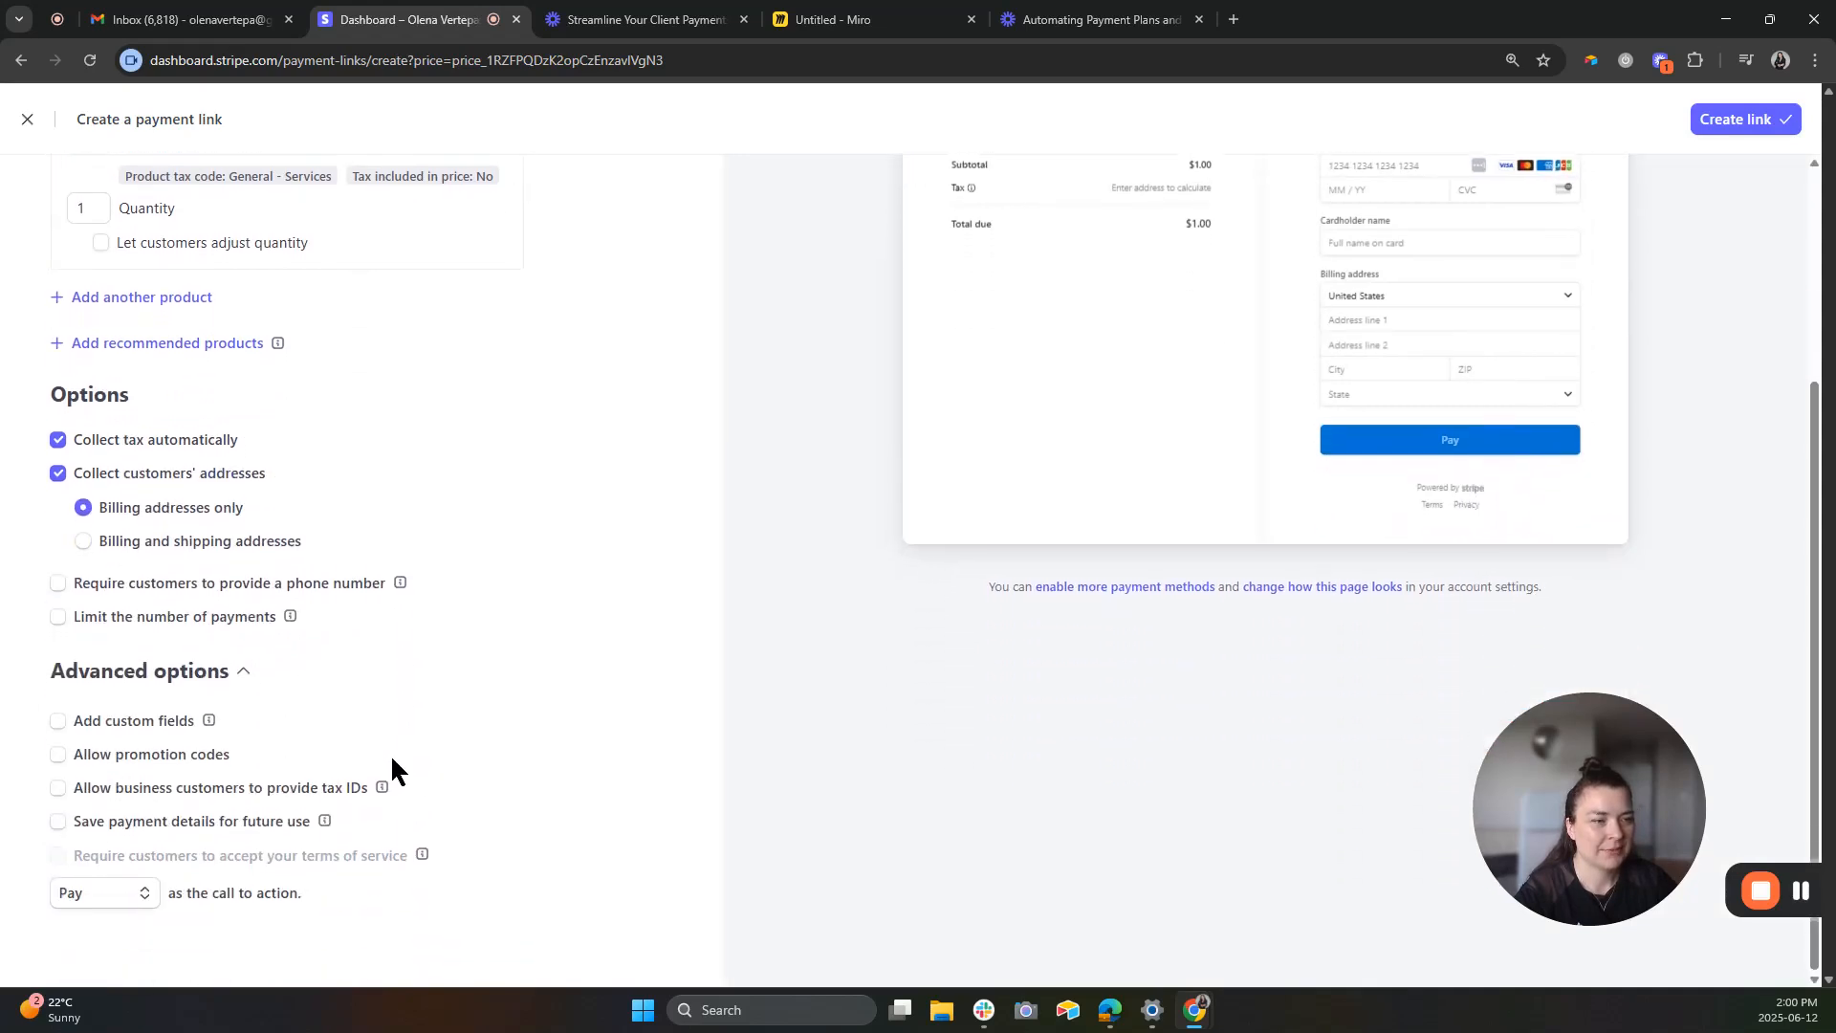
left_click(84, 757)
left_click(61, 823)
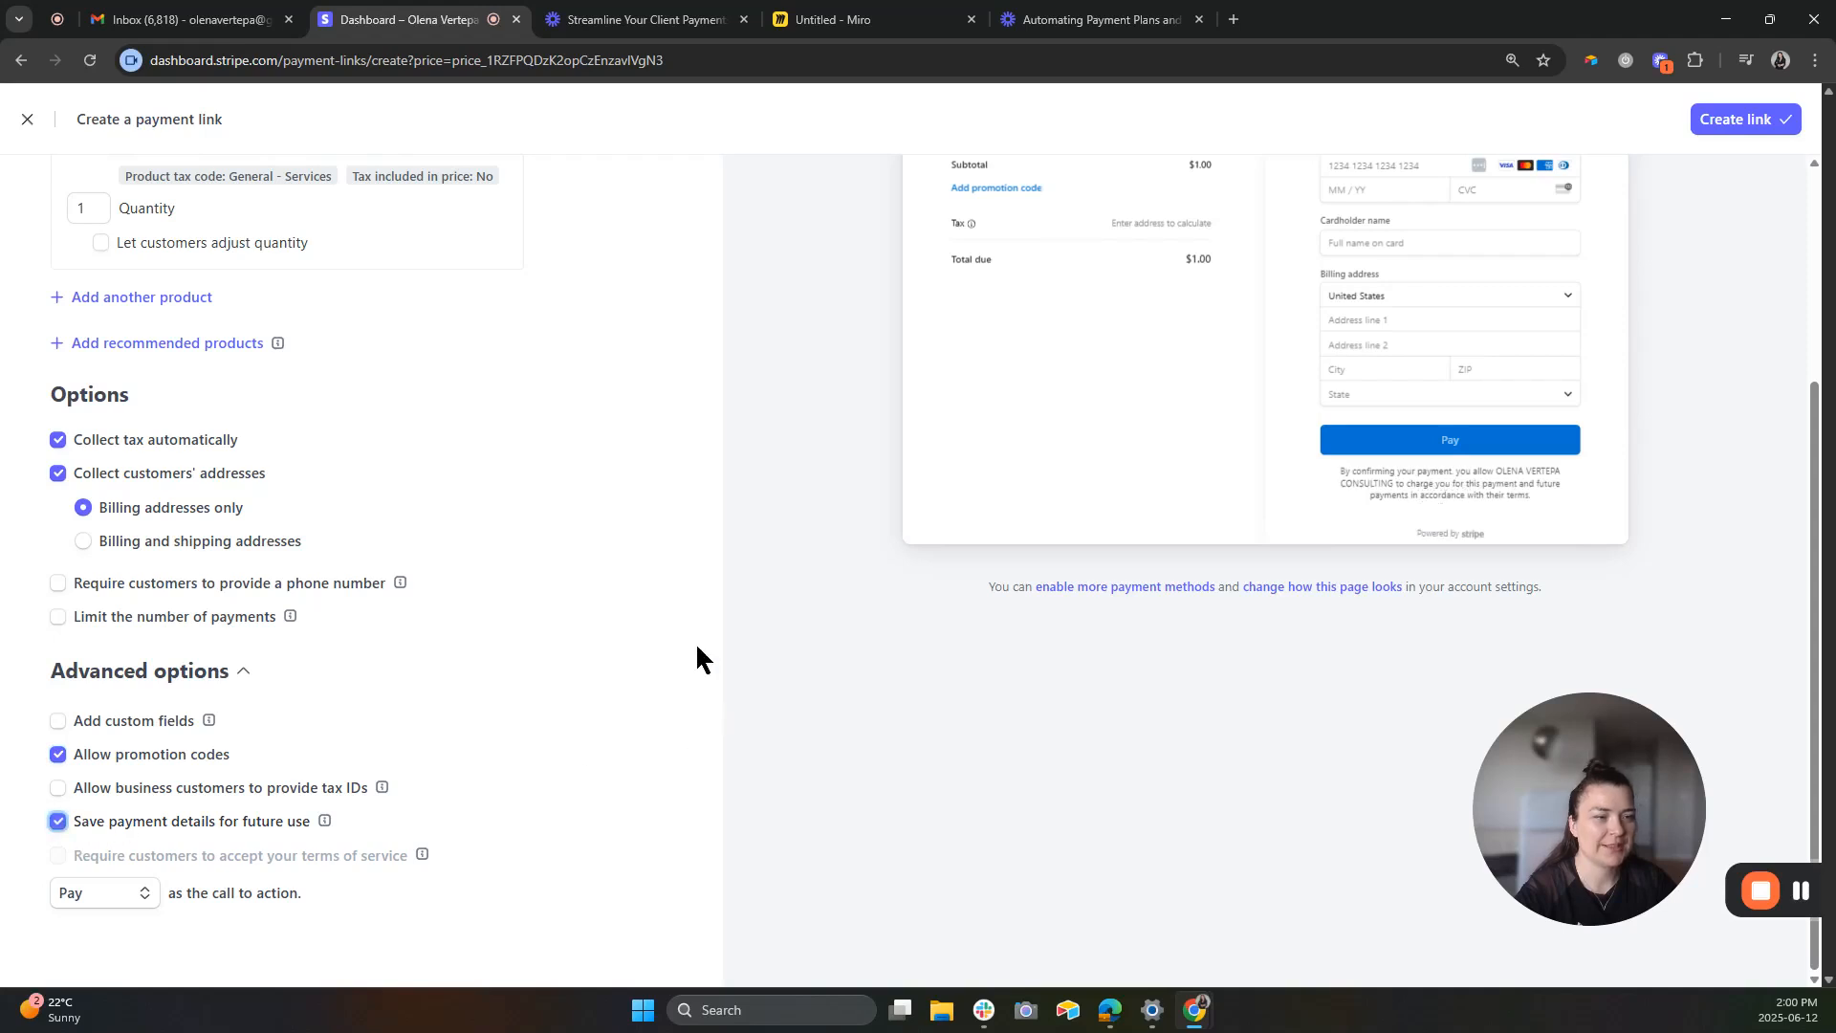
left_click(1744, 118)
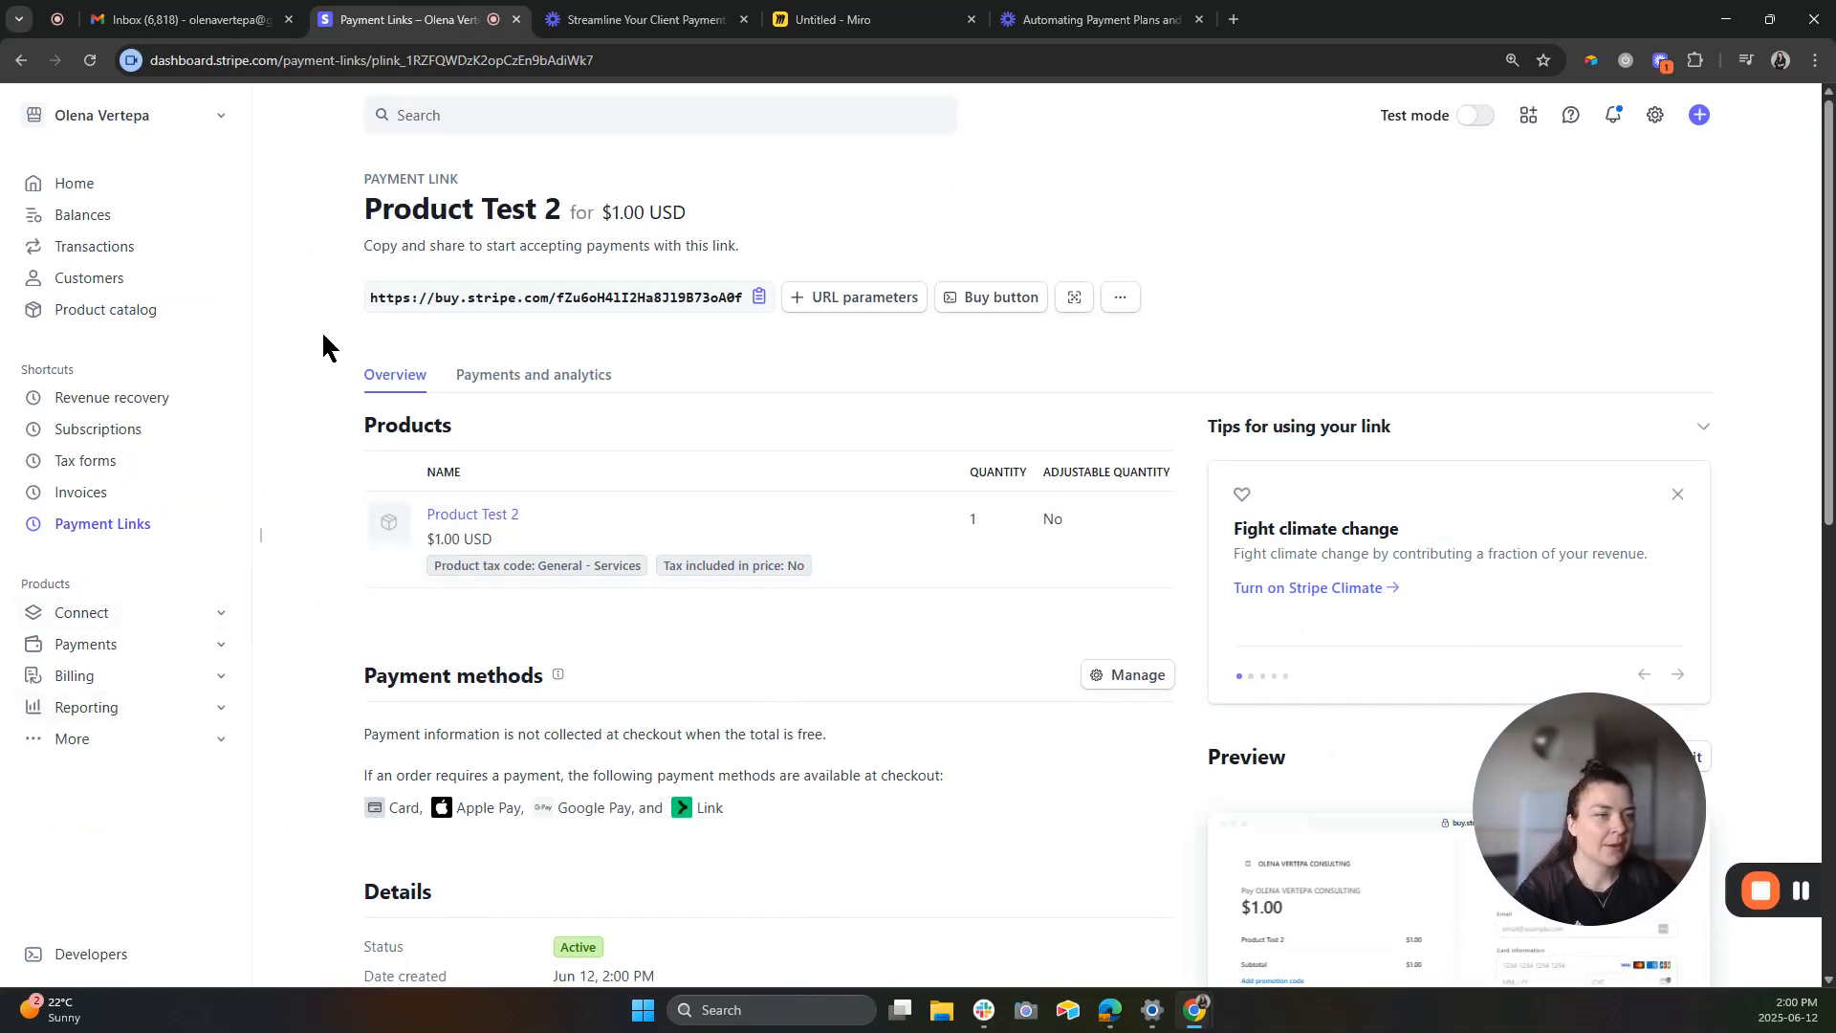
Start a new billing subscription and assign it to the existing test customer whose name has no number.
left_click(162, 681)
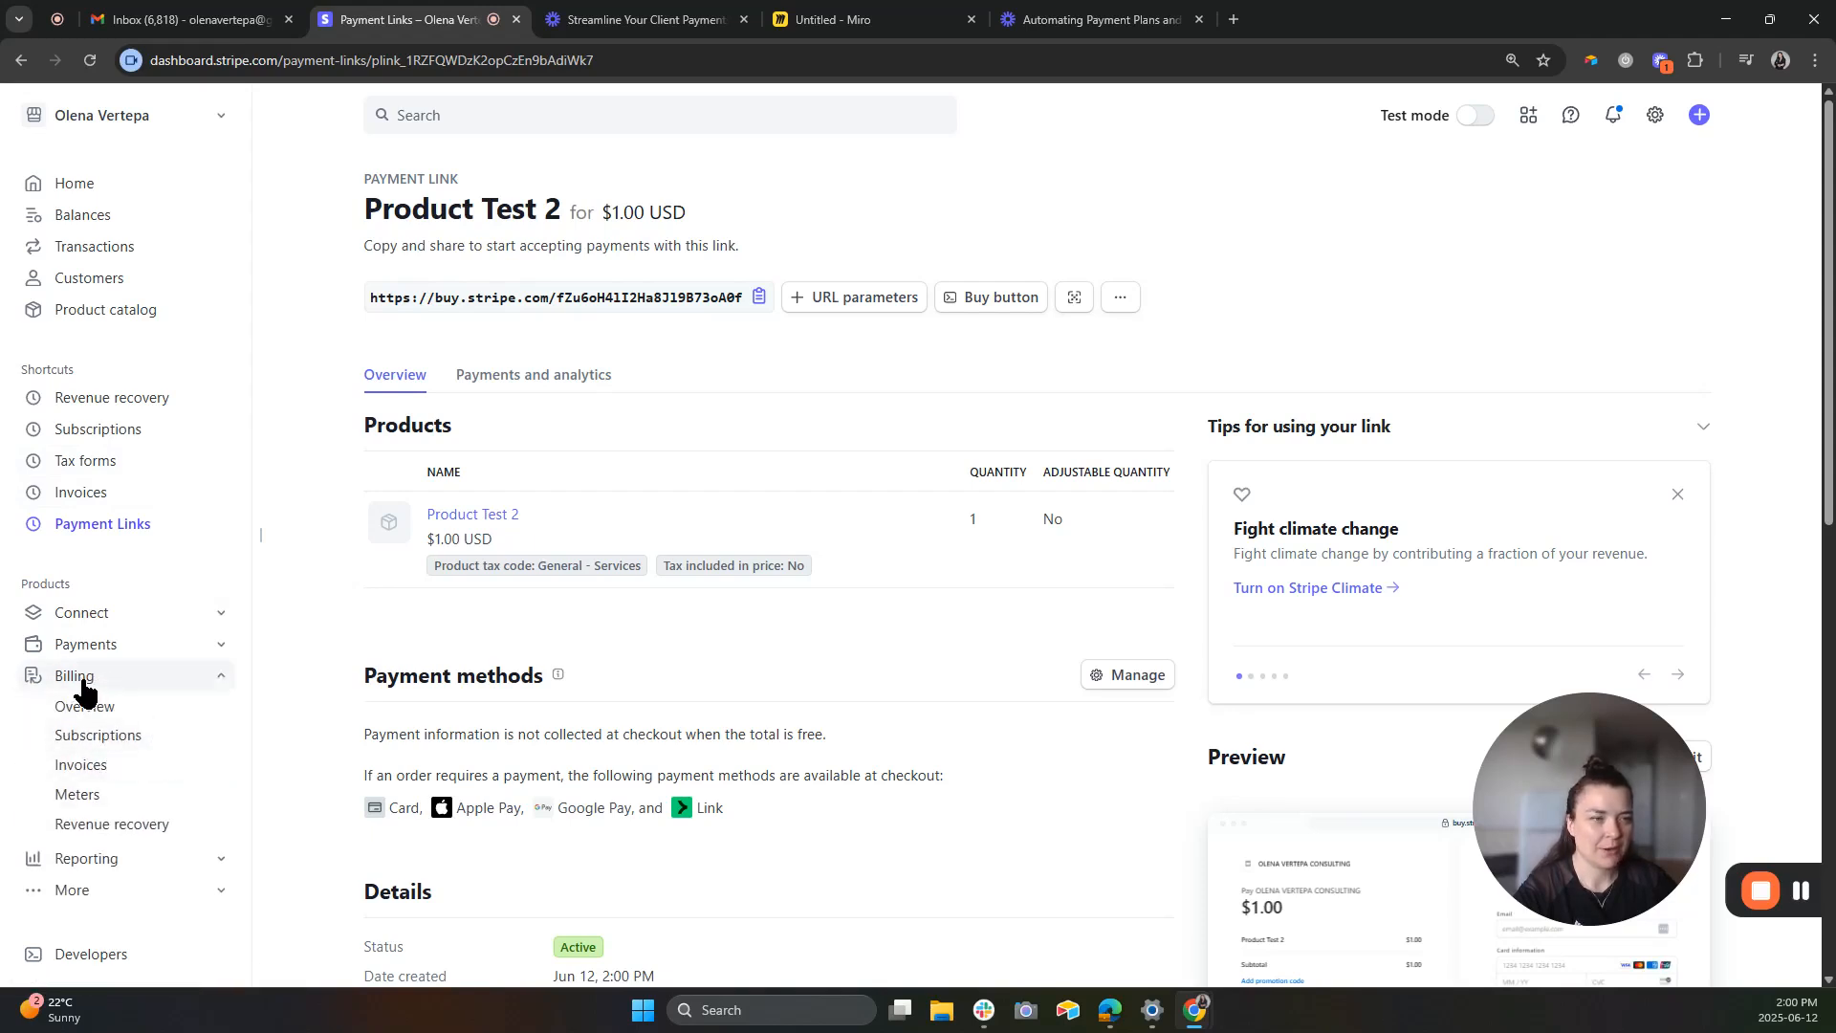
left_click(134, 736)
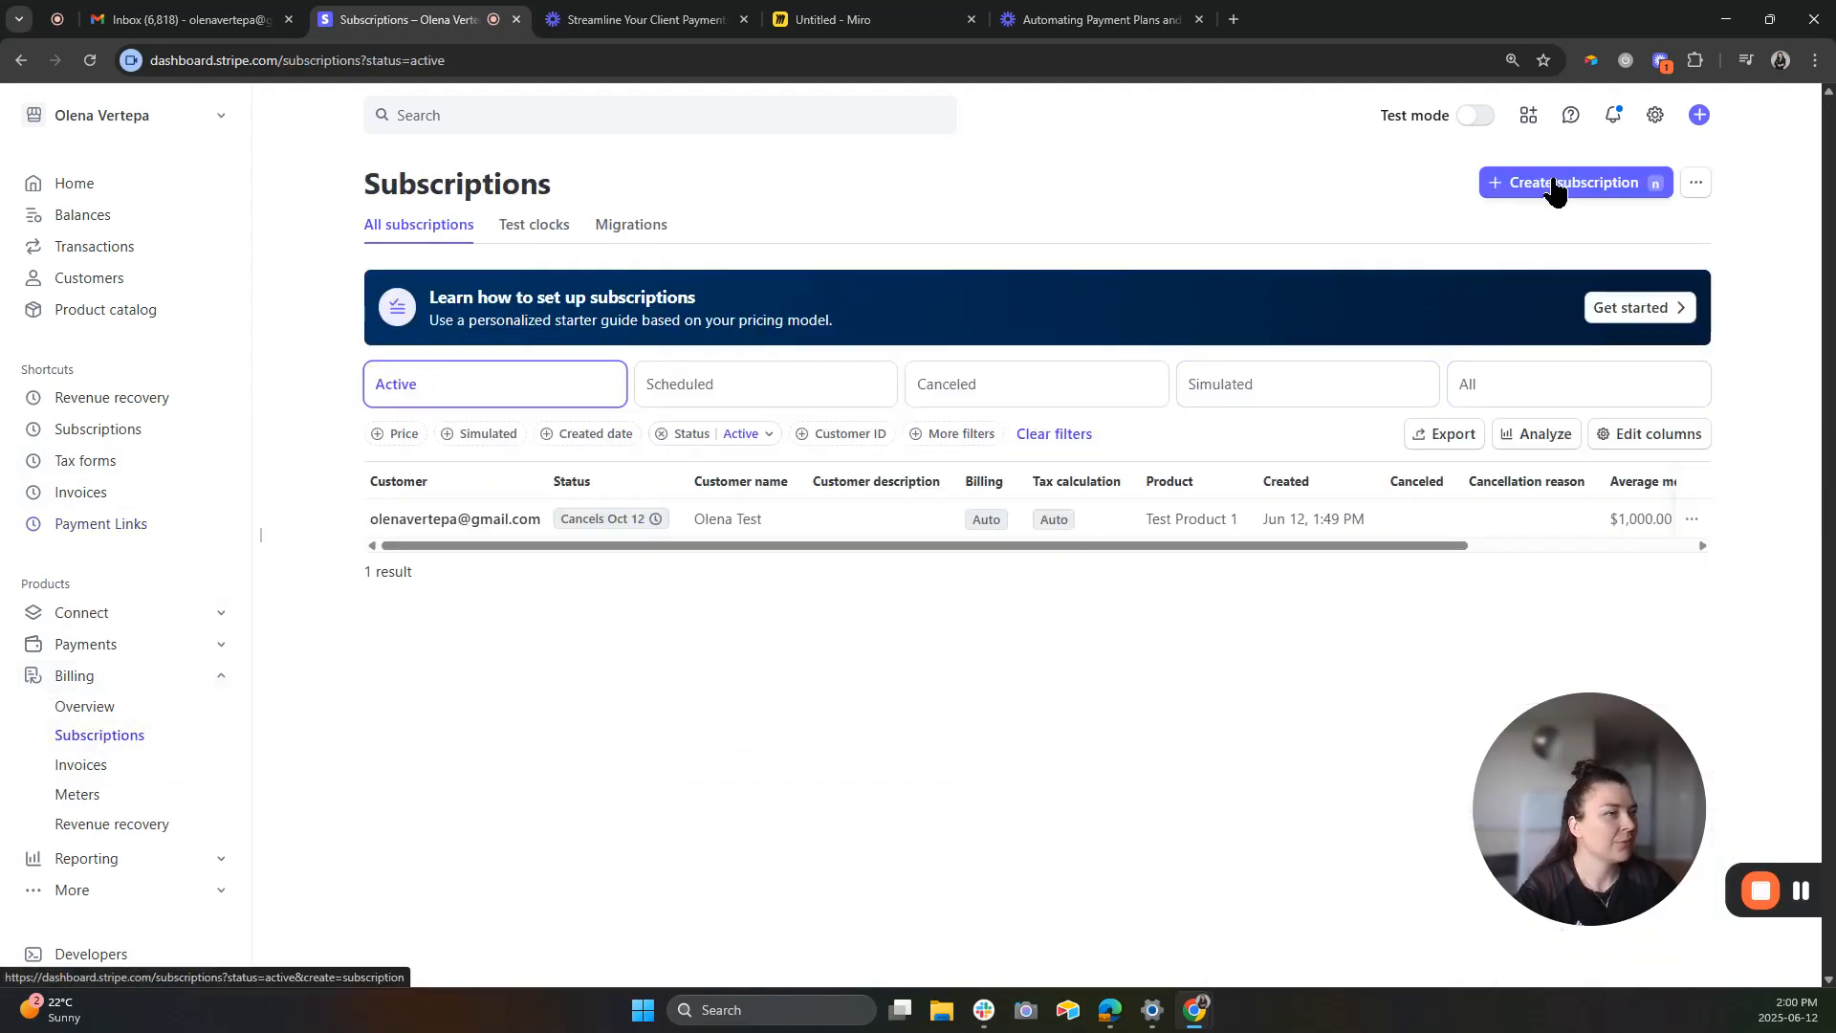
left_click(1554, 184)
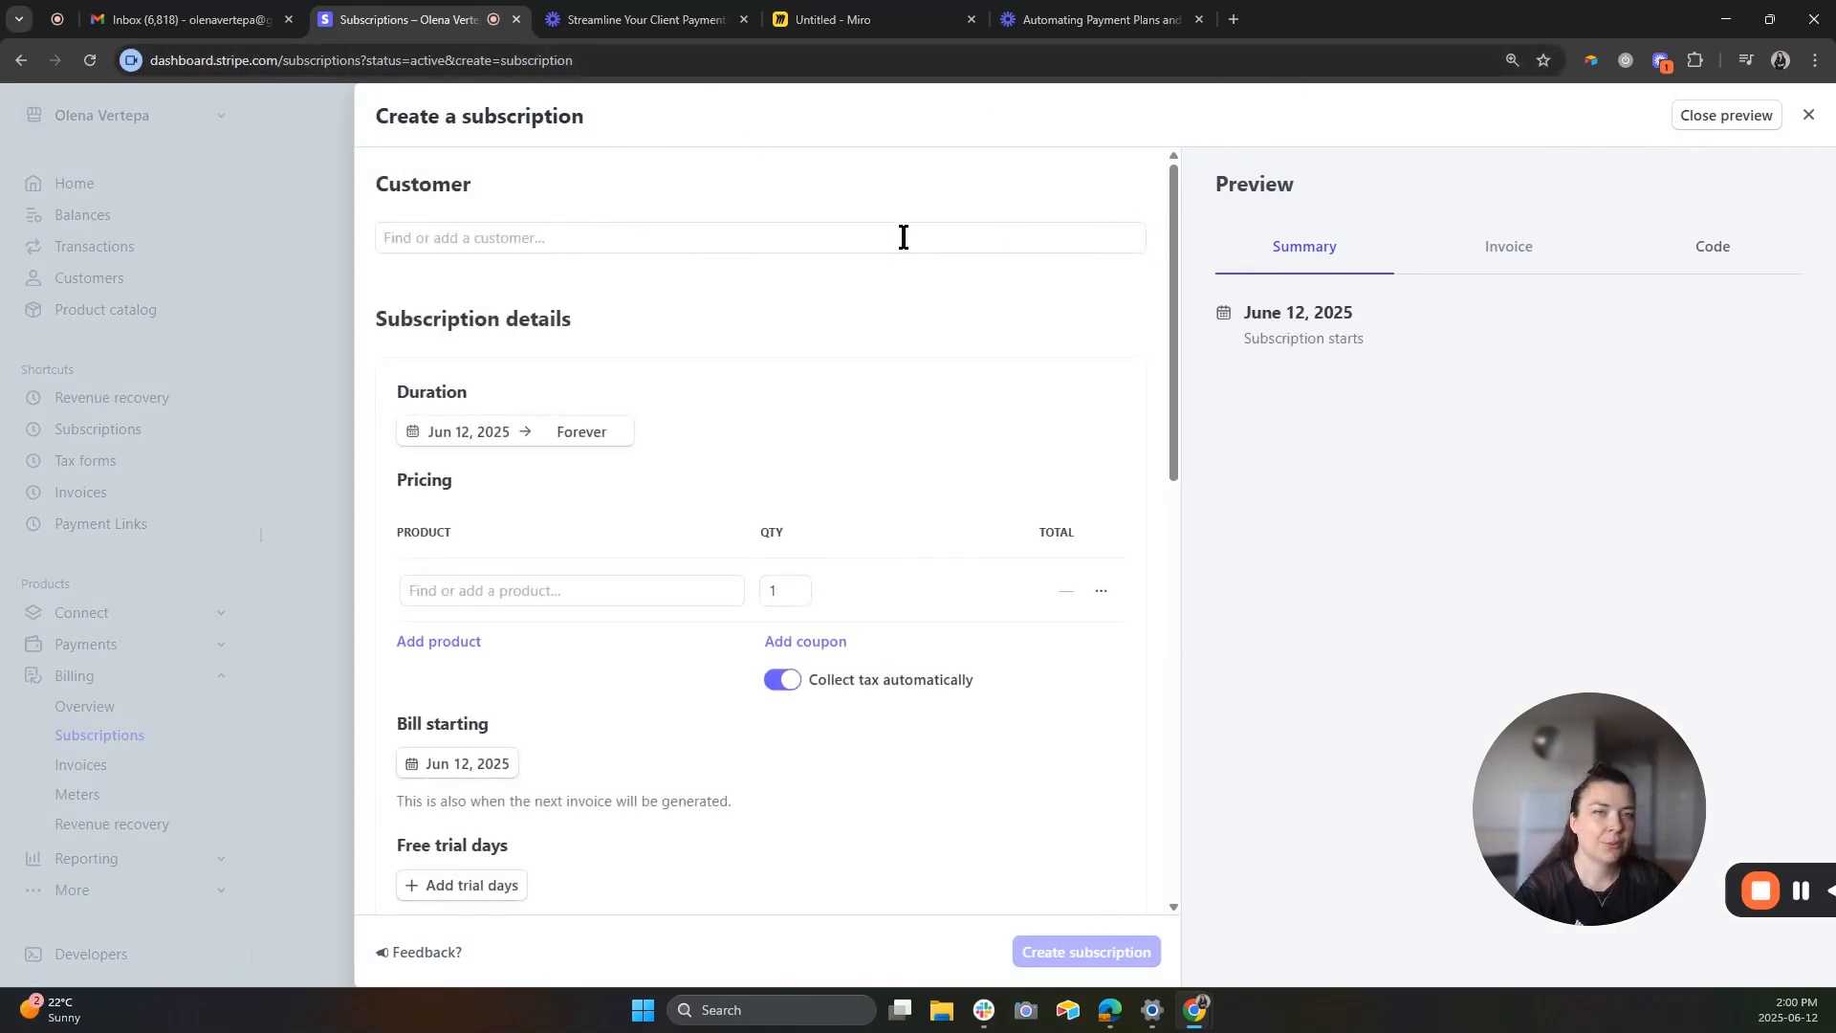
left_click(903, 237)
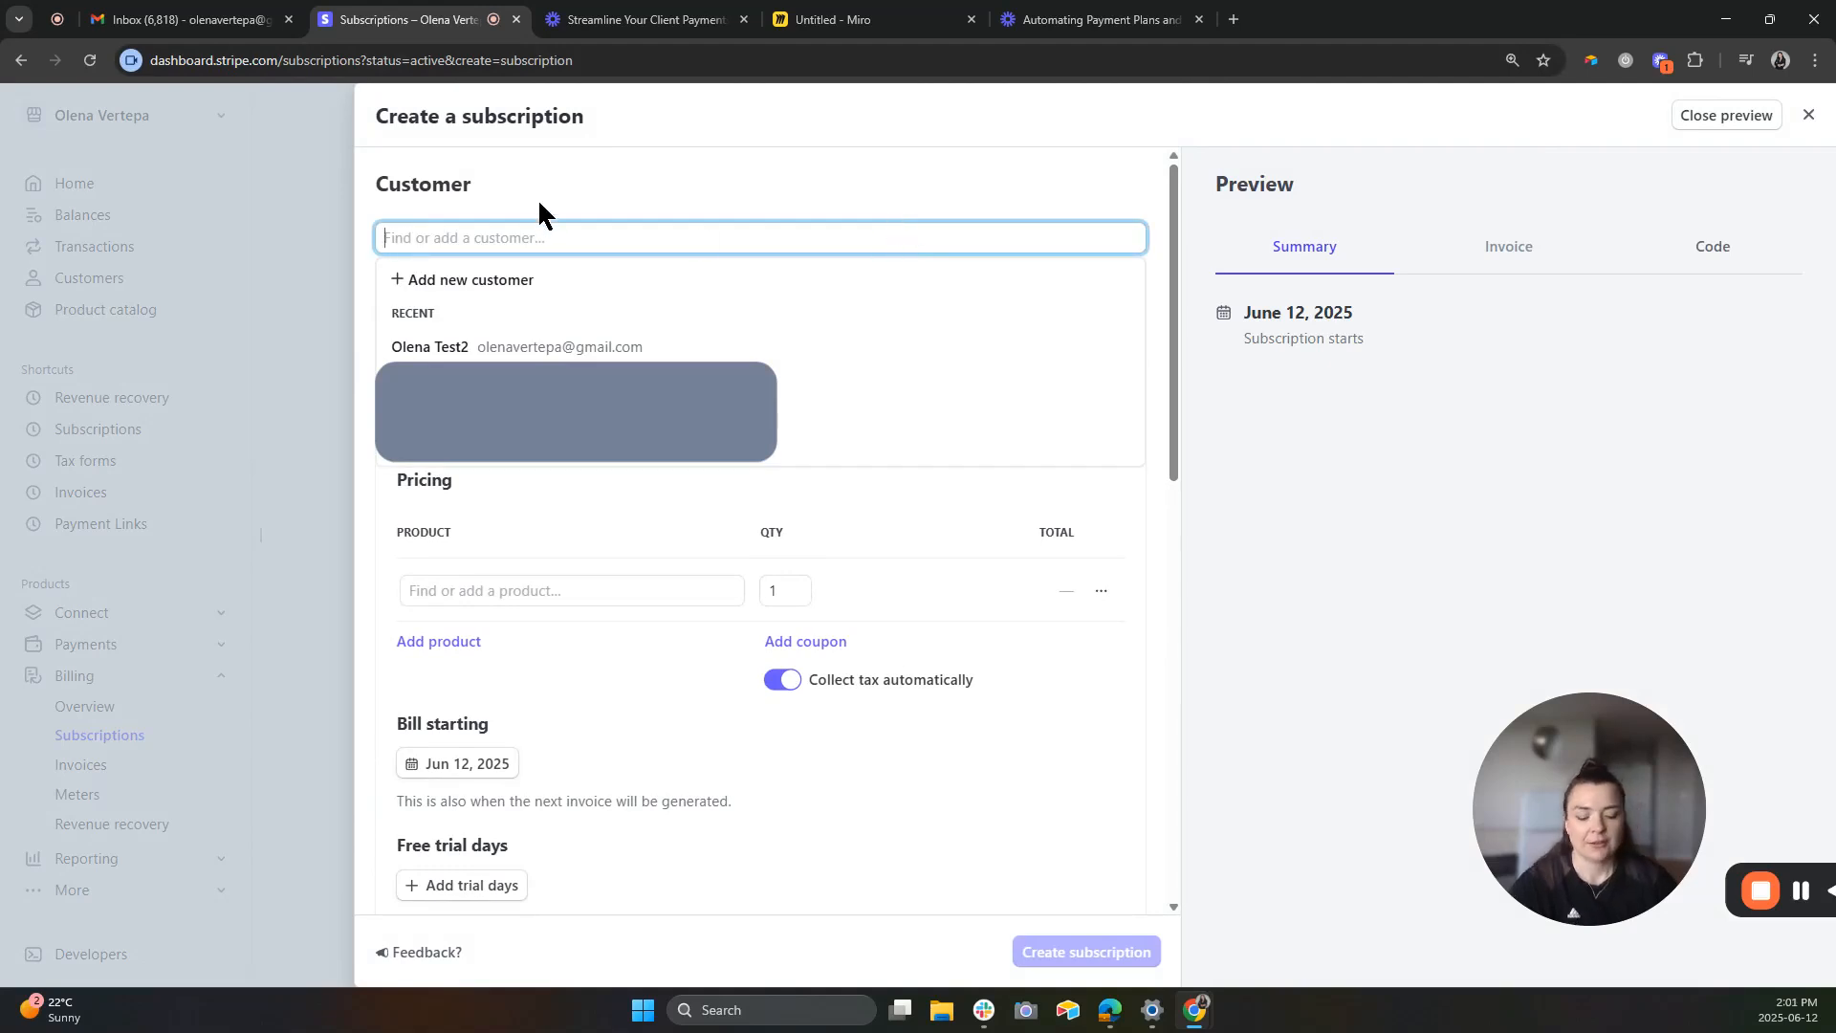
type("Olen")
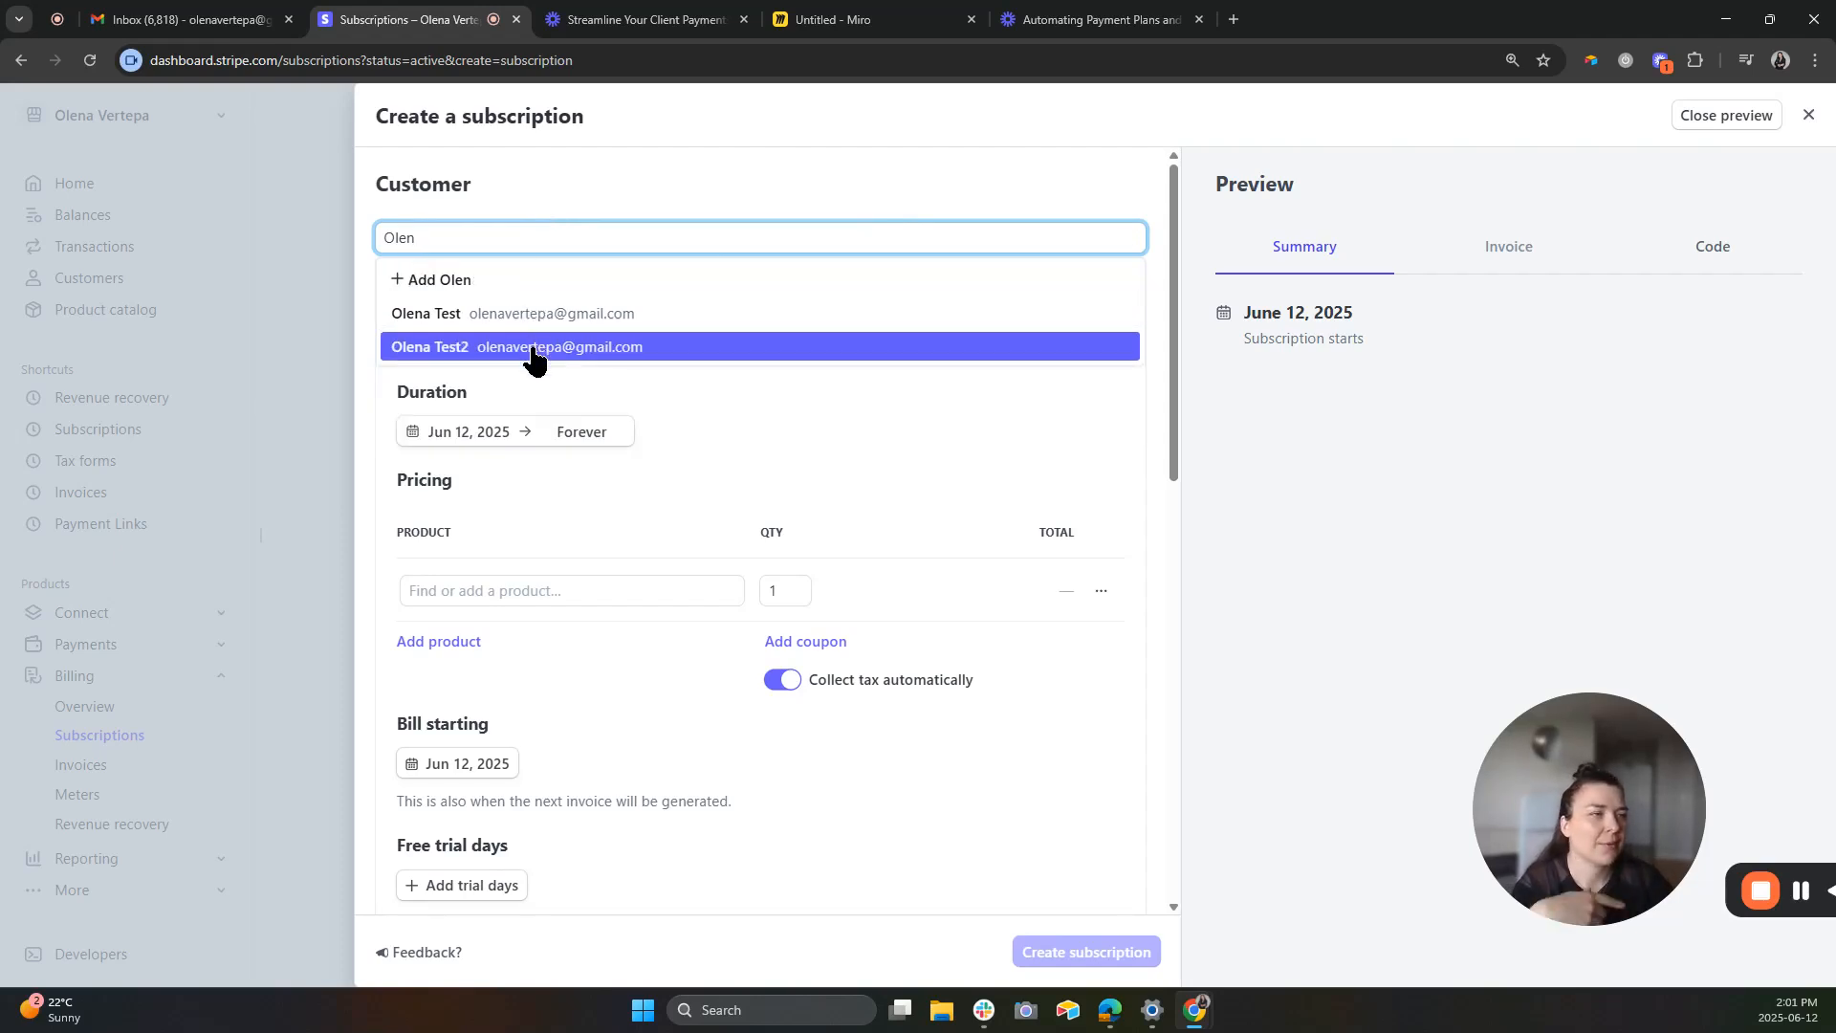
left_click(504, 316)
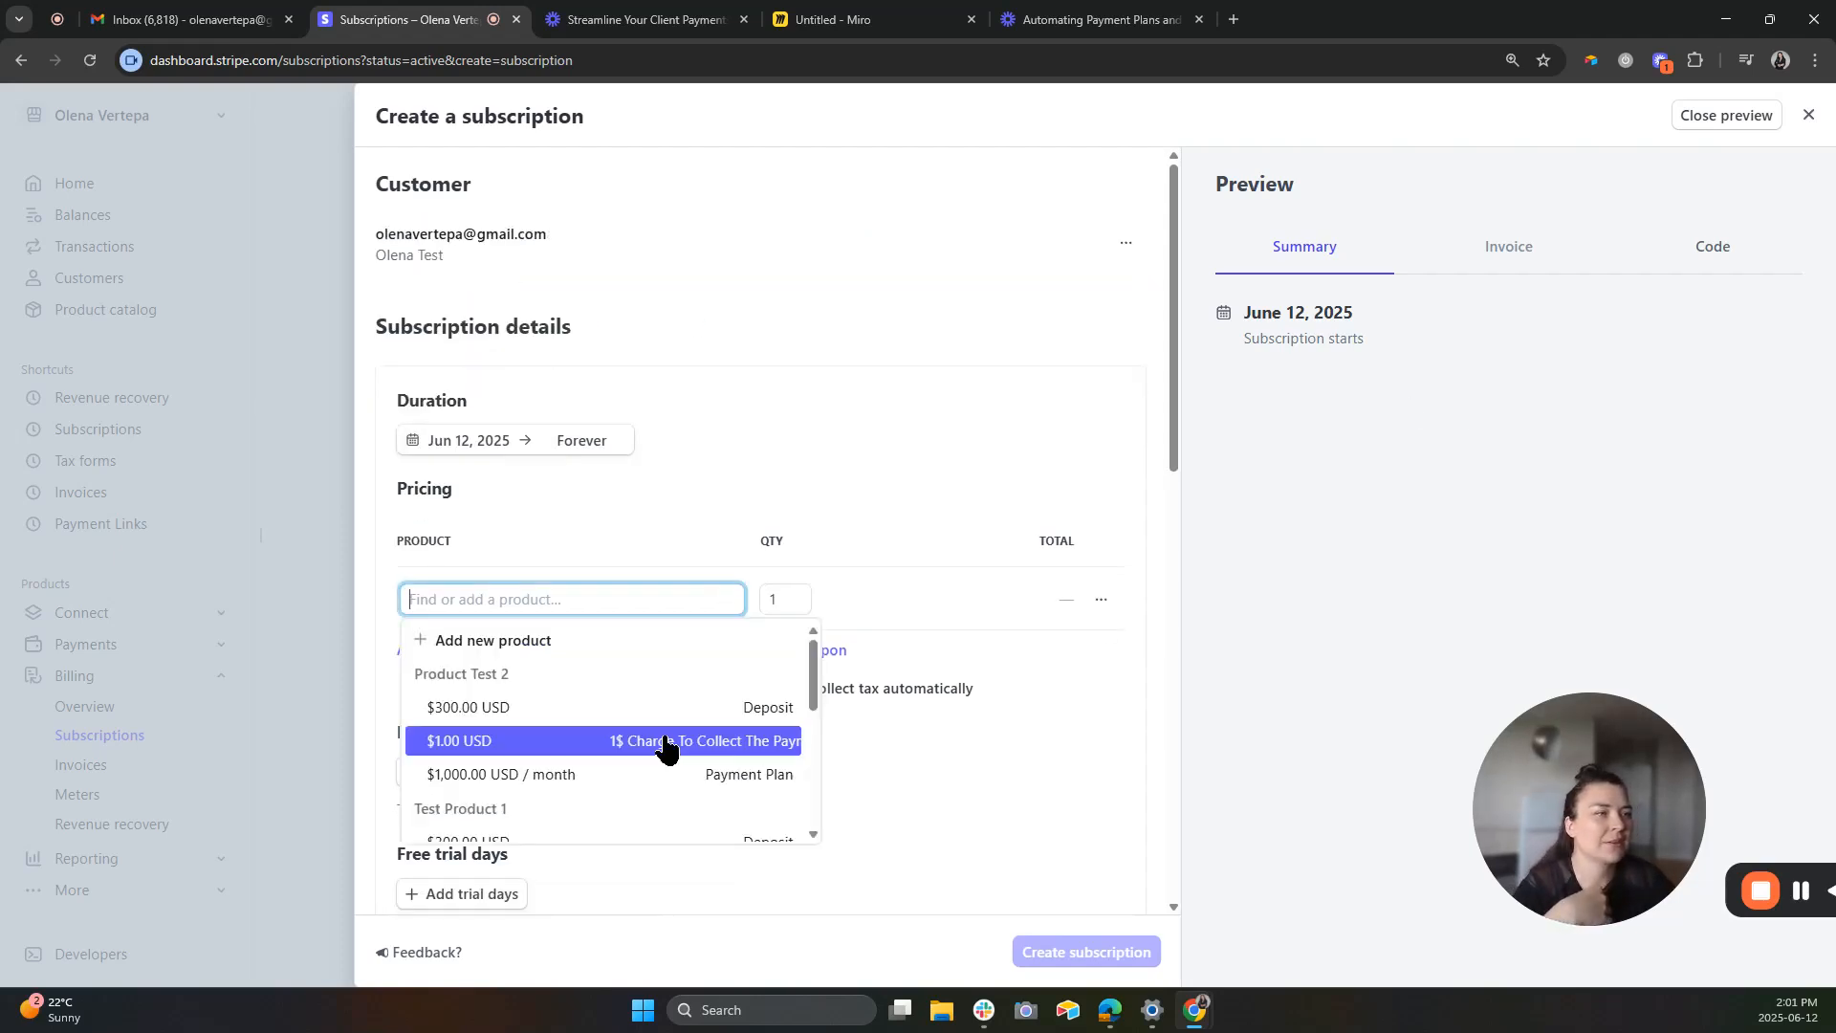
Set the subscription's duration to 3 cycles, from Jun 12, 2025 to Sep 12, 2025.
left_click(1152, 356)
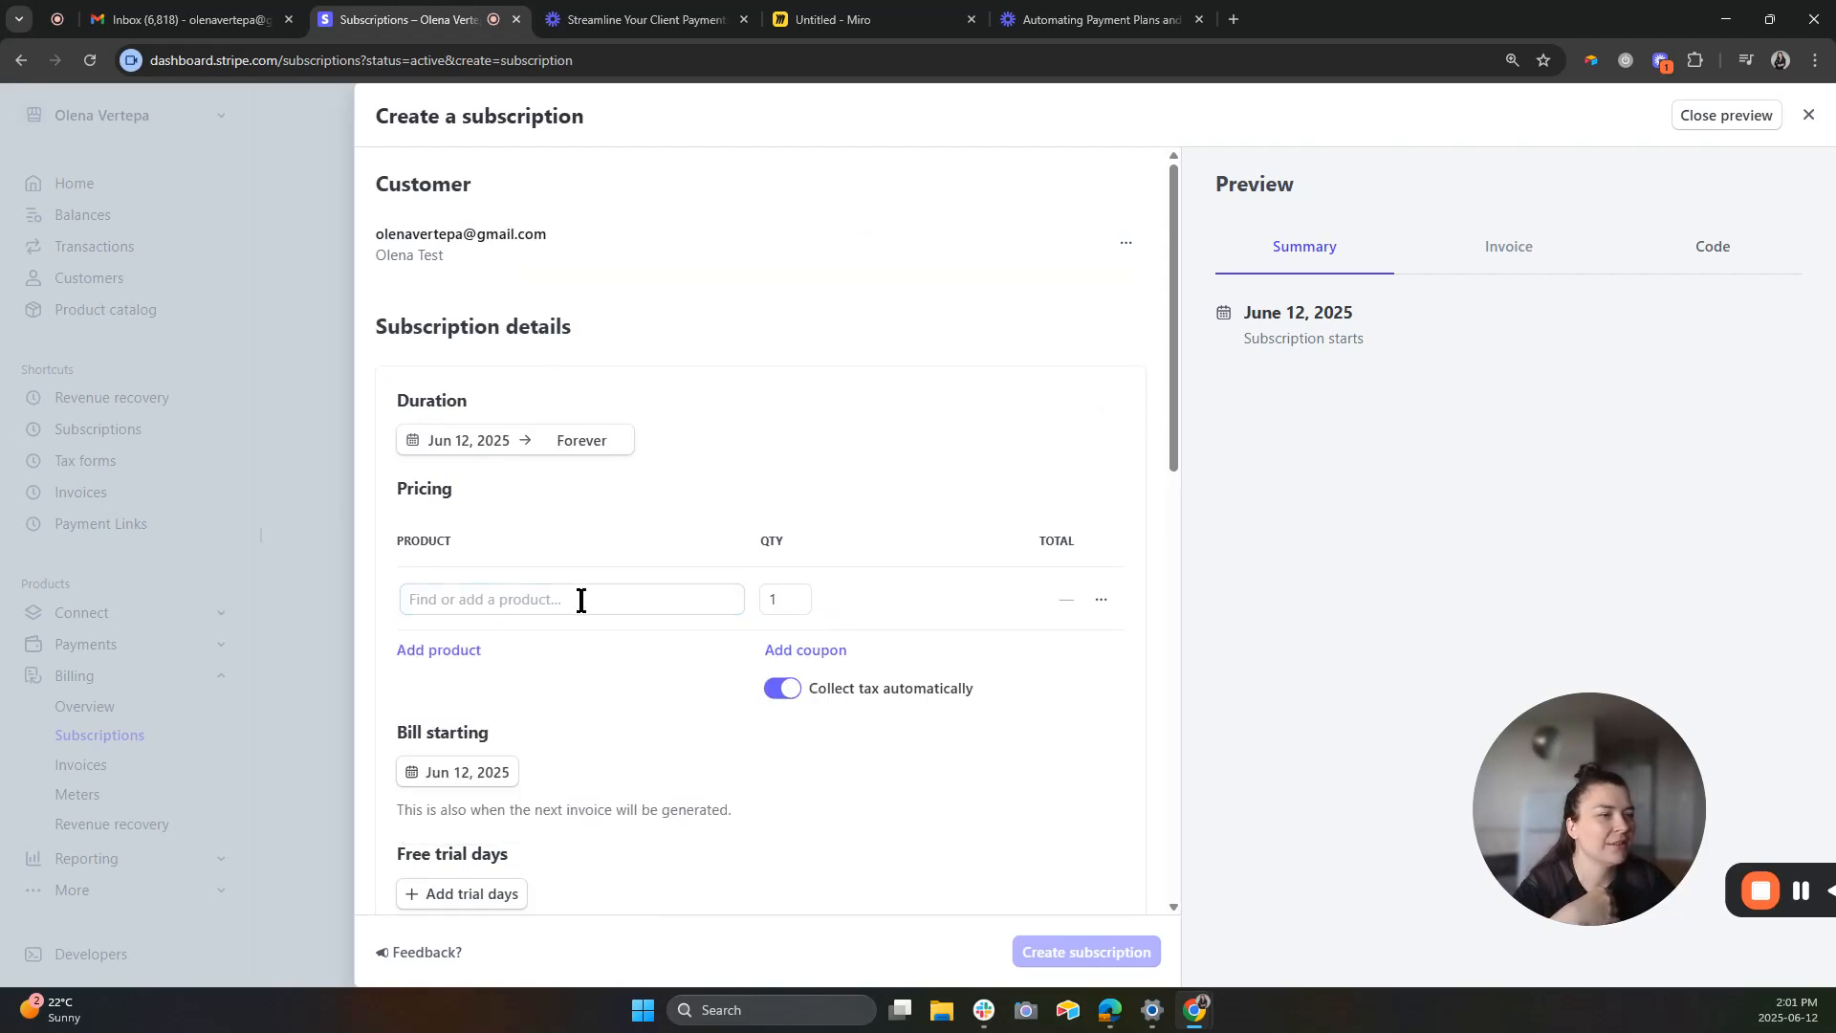
left_click(453, 435)
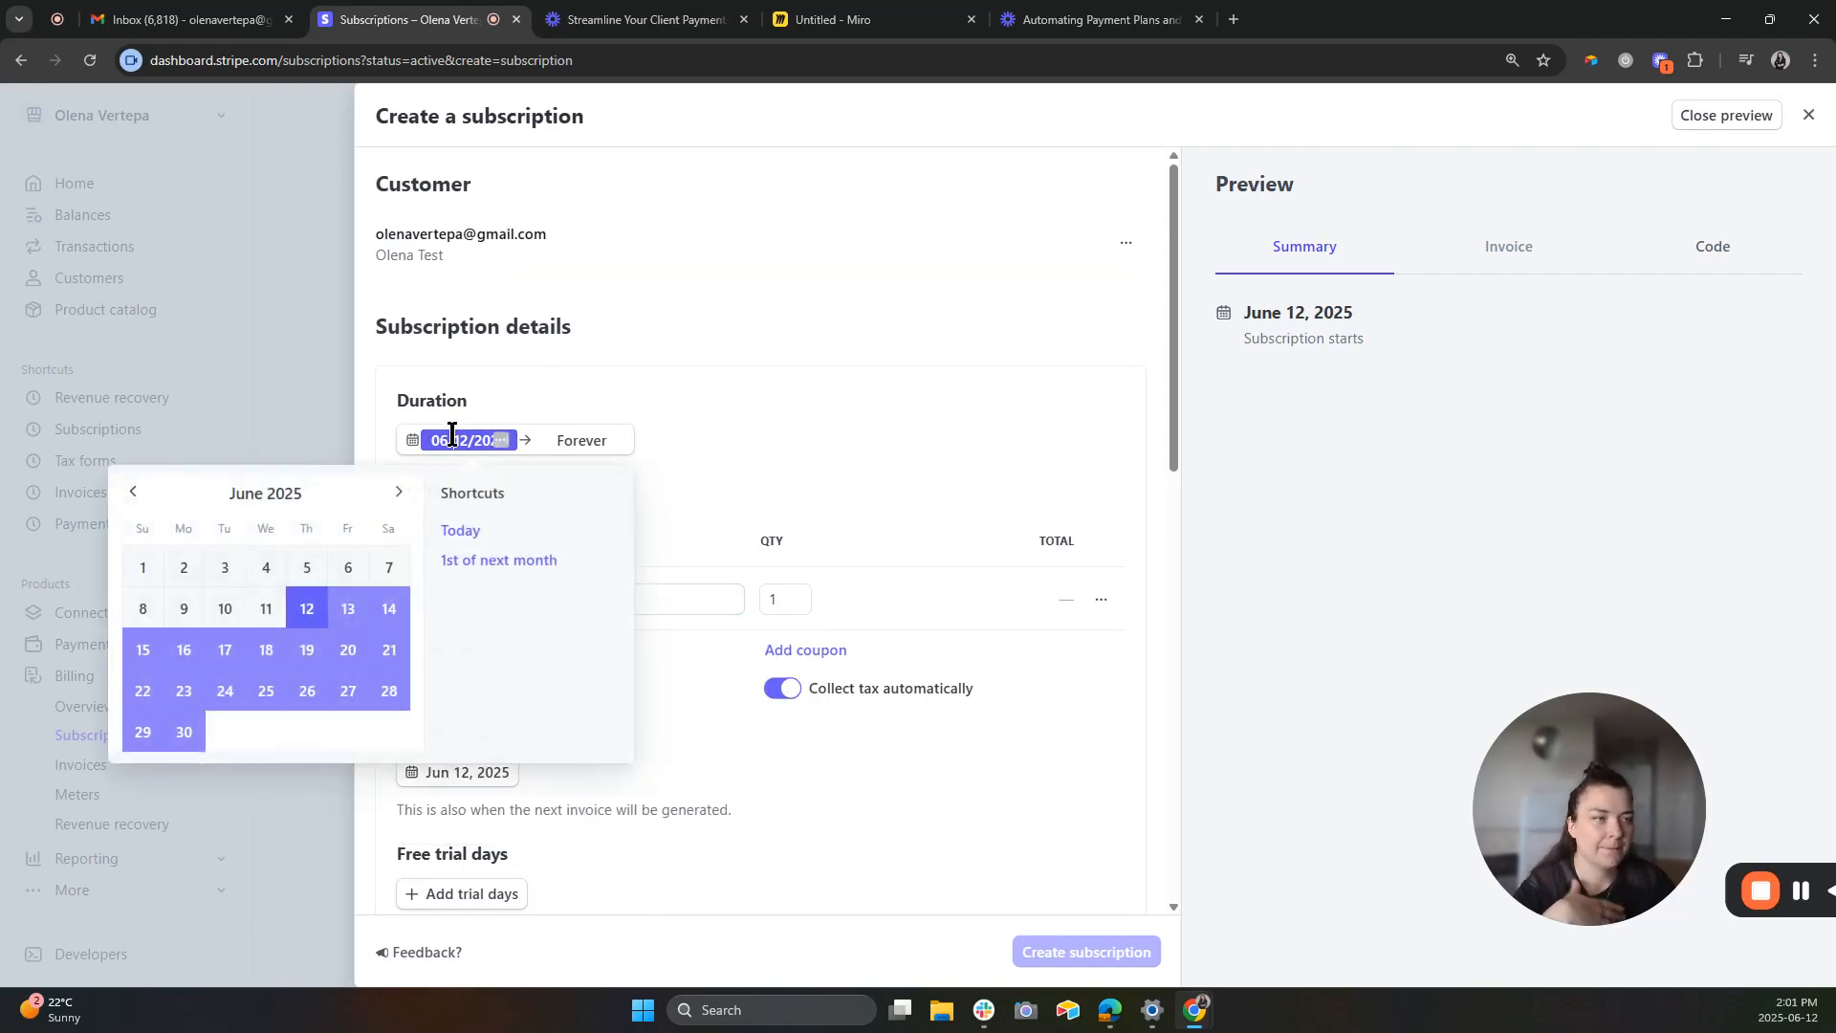
left_click(307, 616)
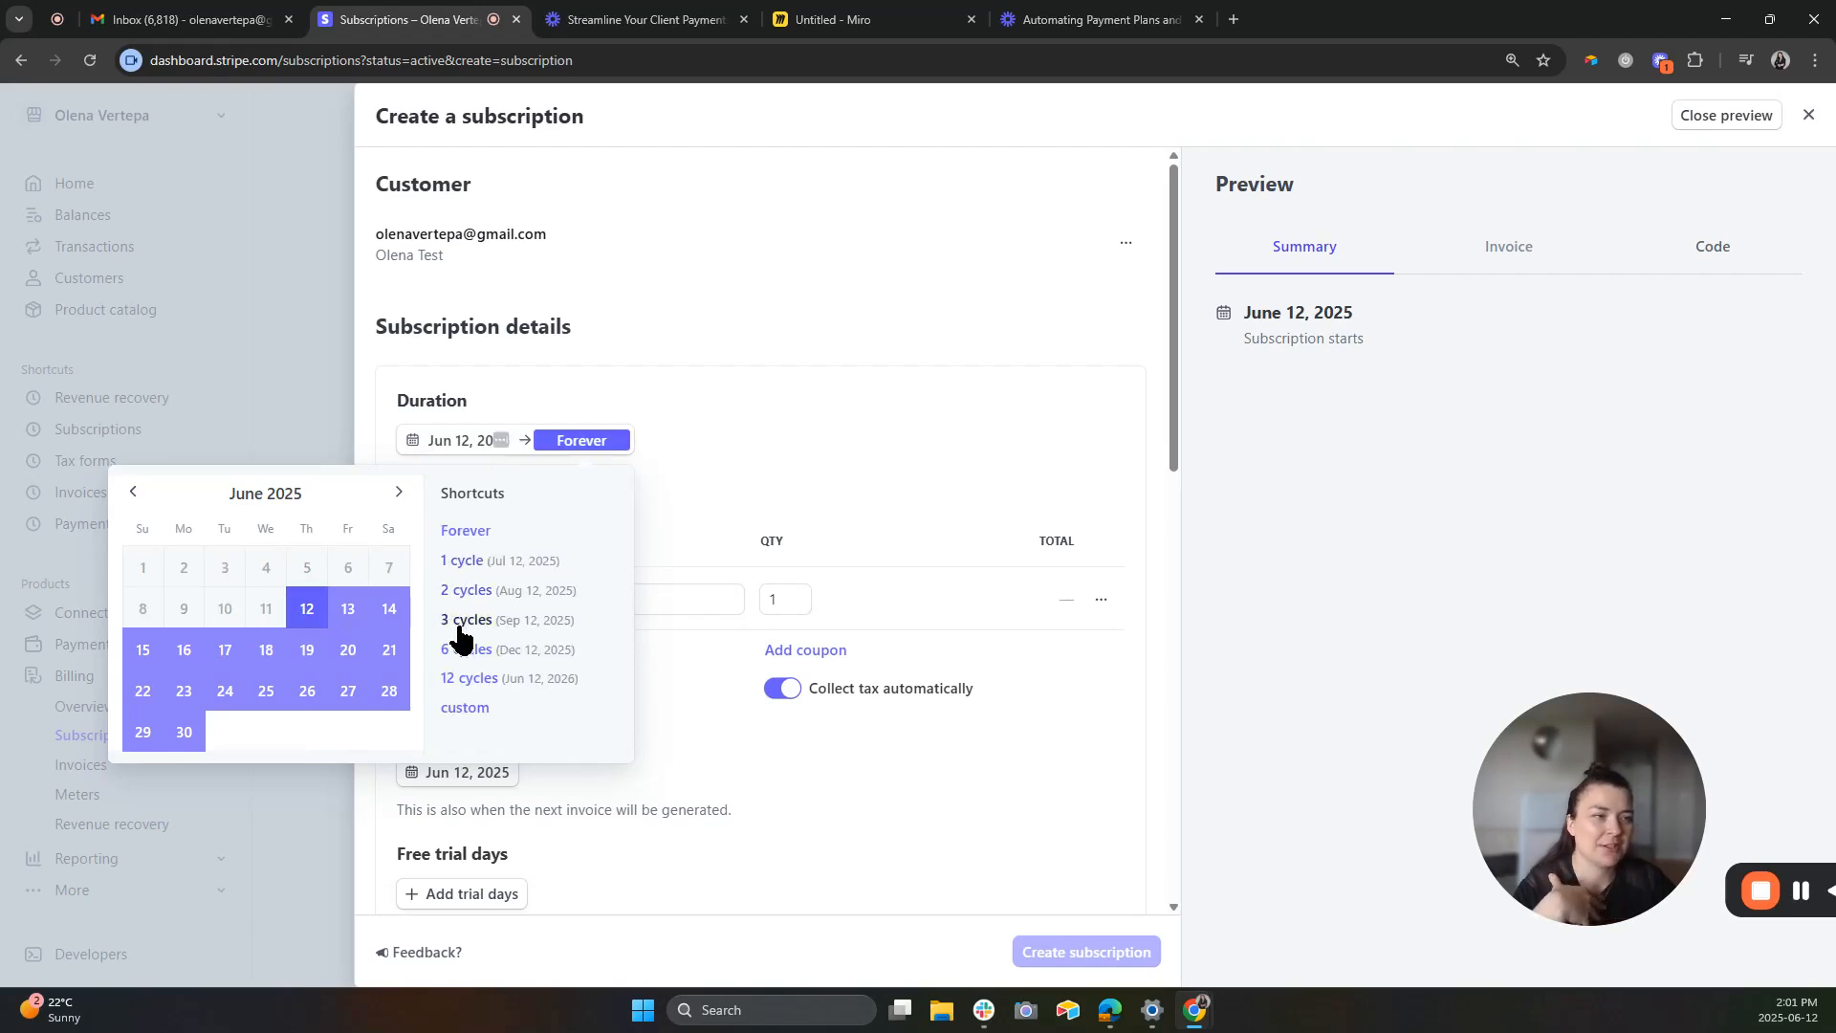
left_click(475, 710)
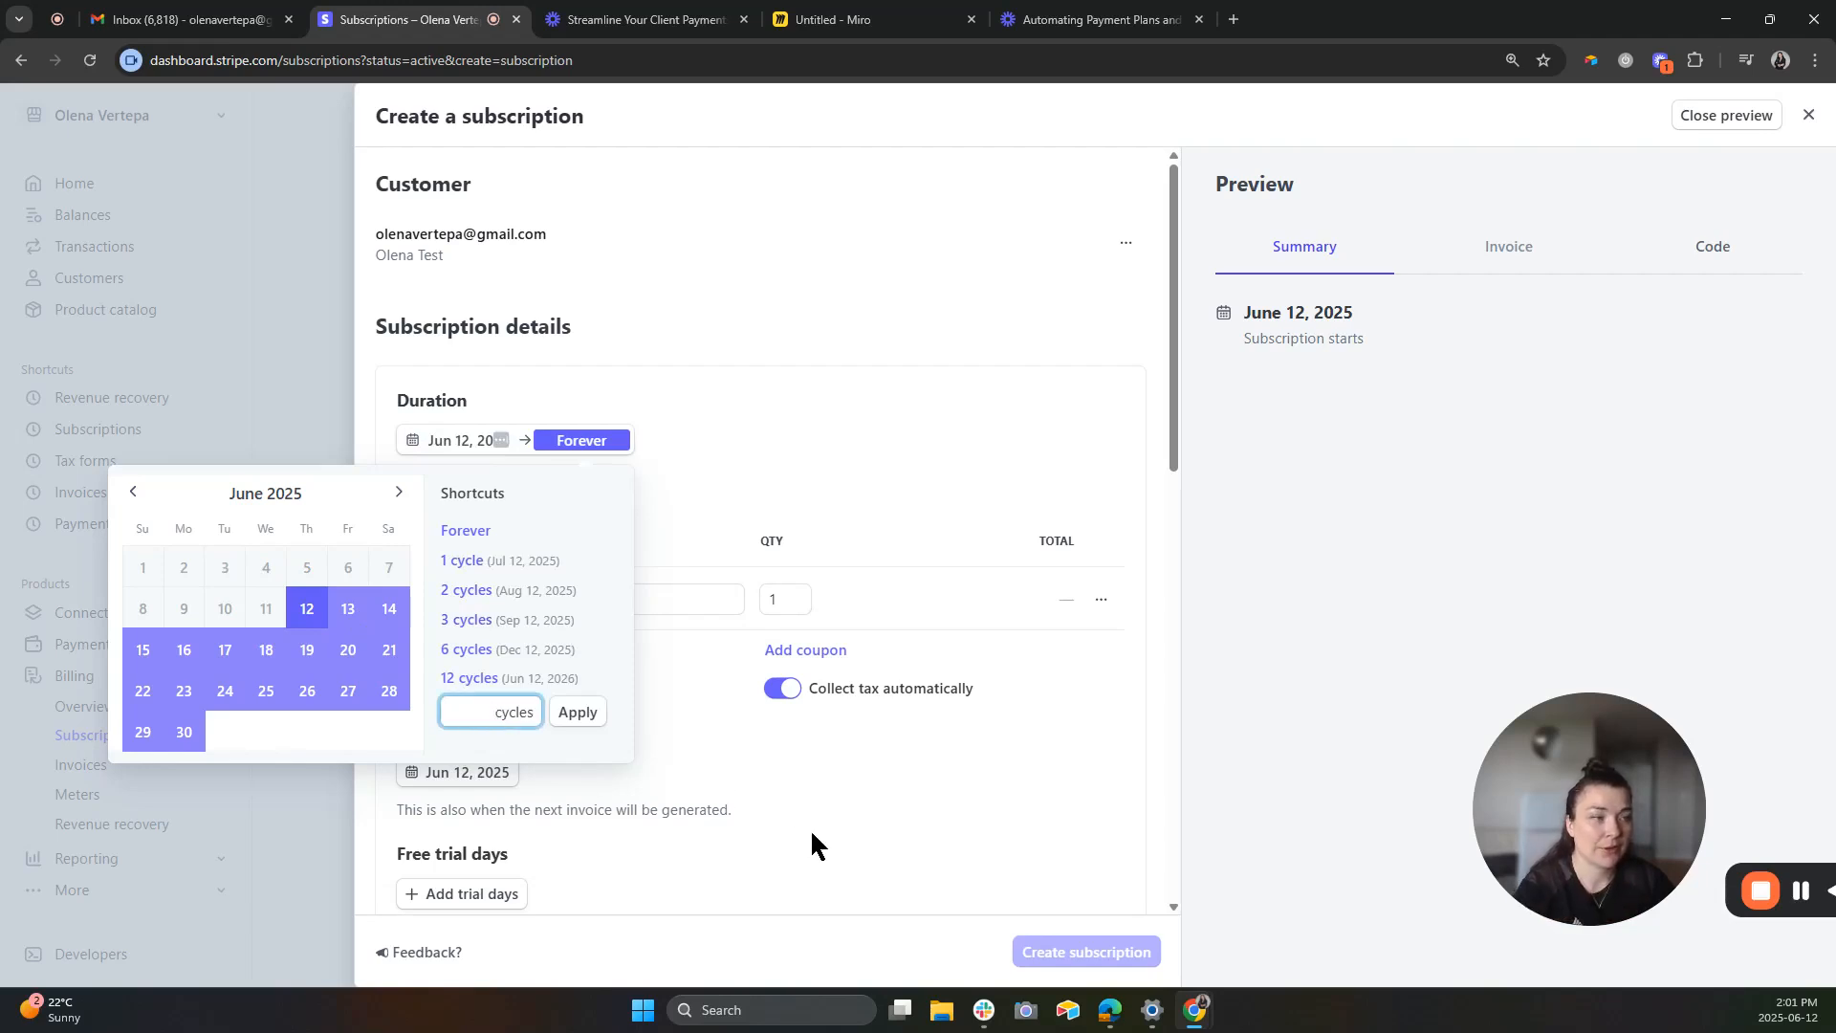
left_click(468, 619)
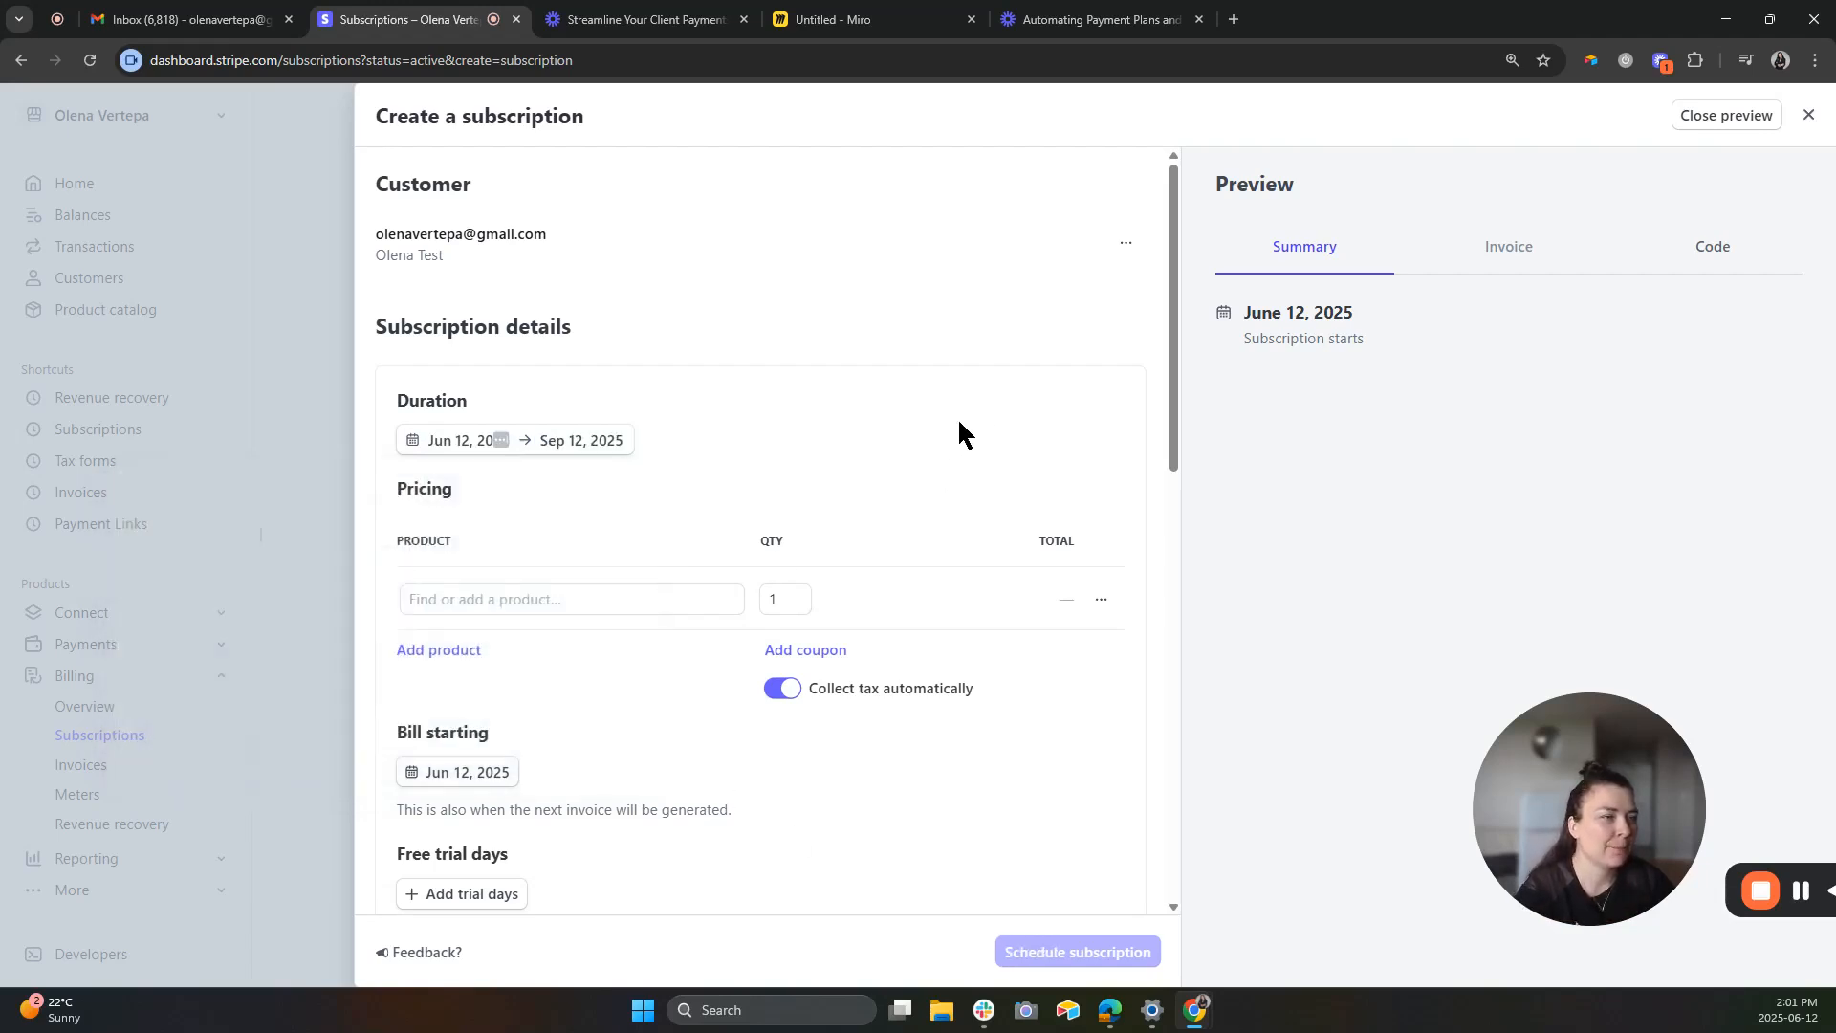
Add the $1,000.00 USD / month Payment Plan price of Product Test 2 to the subscription.
left_click(709, 603)
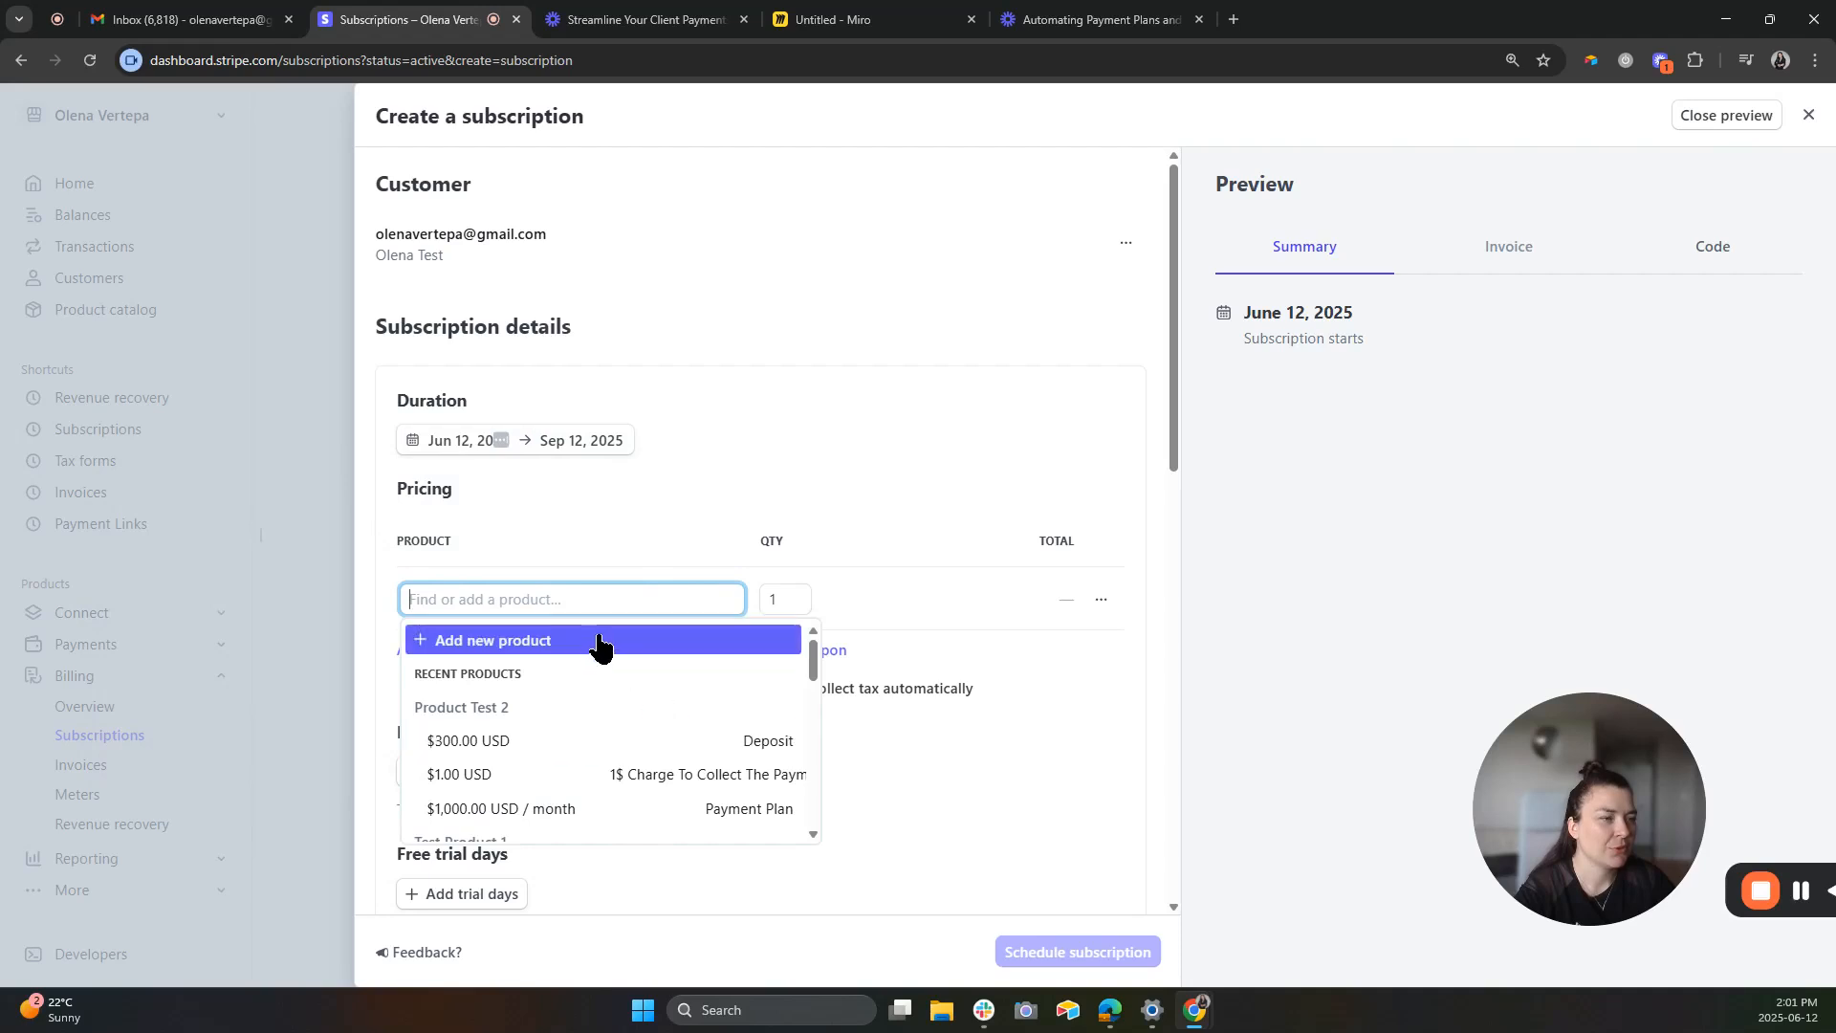
scroll(656, 810, "down", 5)
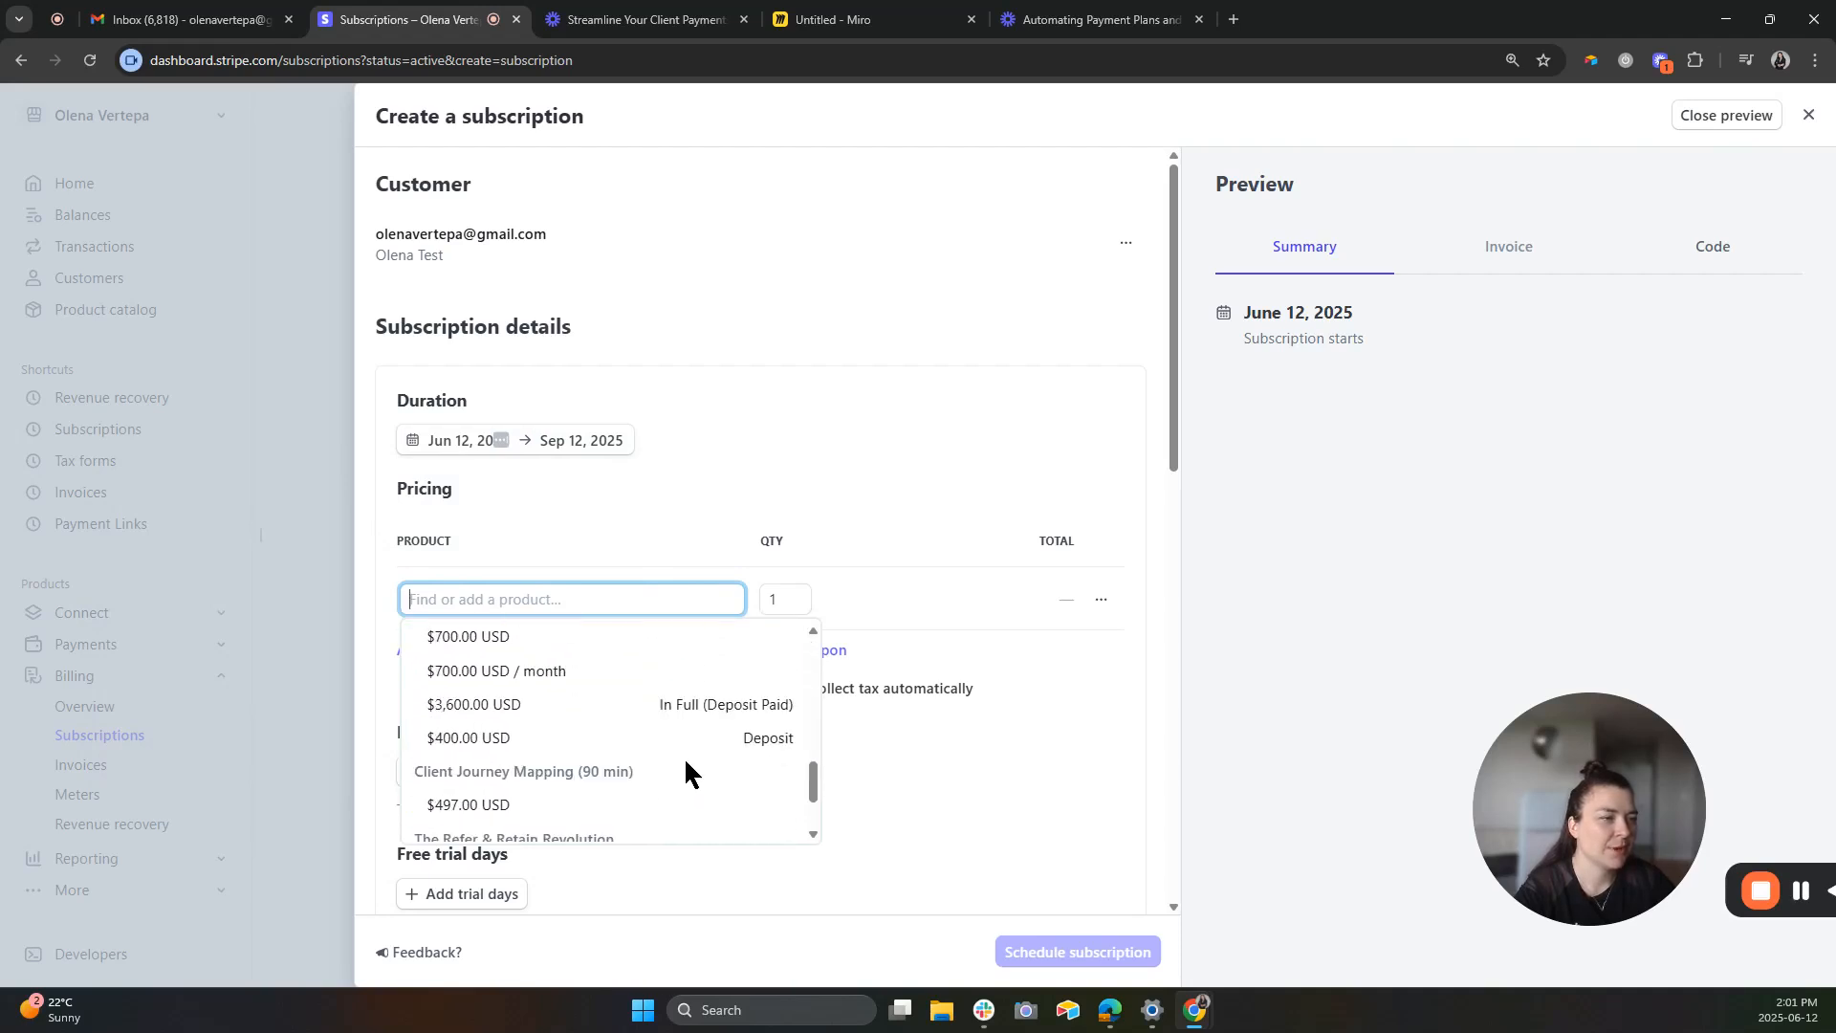
scroll(687, 773, "down", 2)
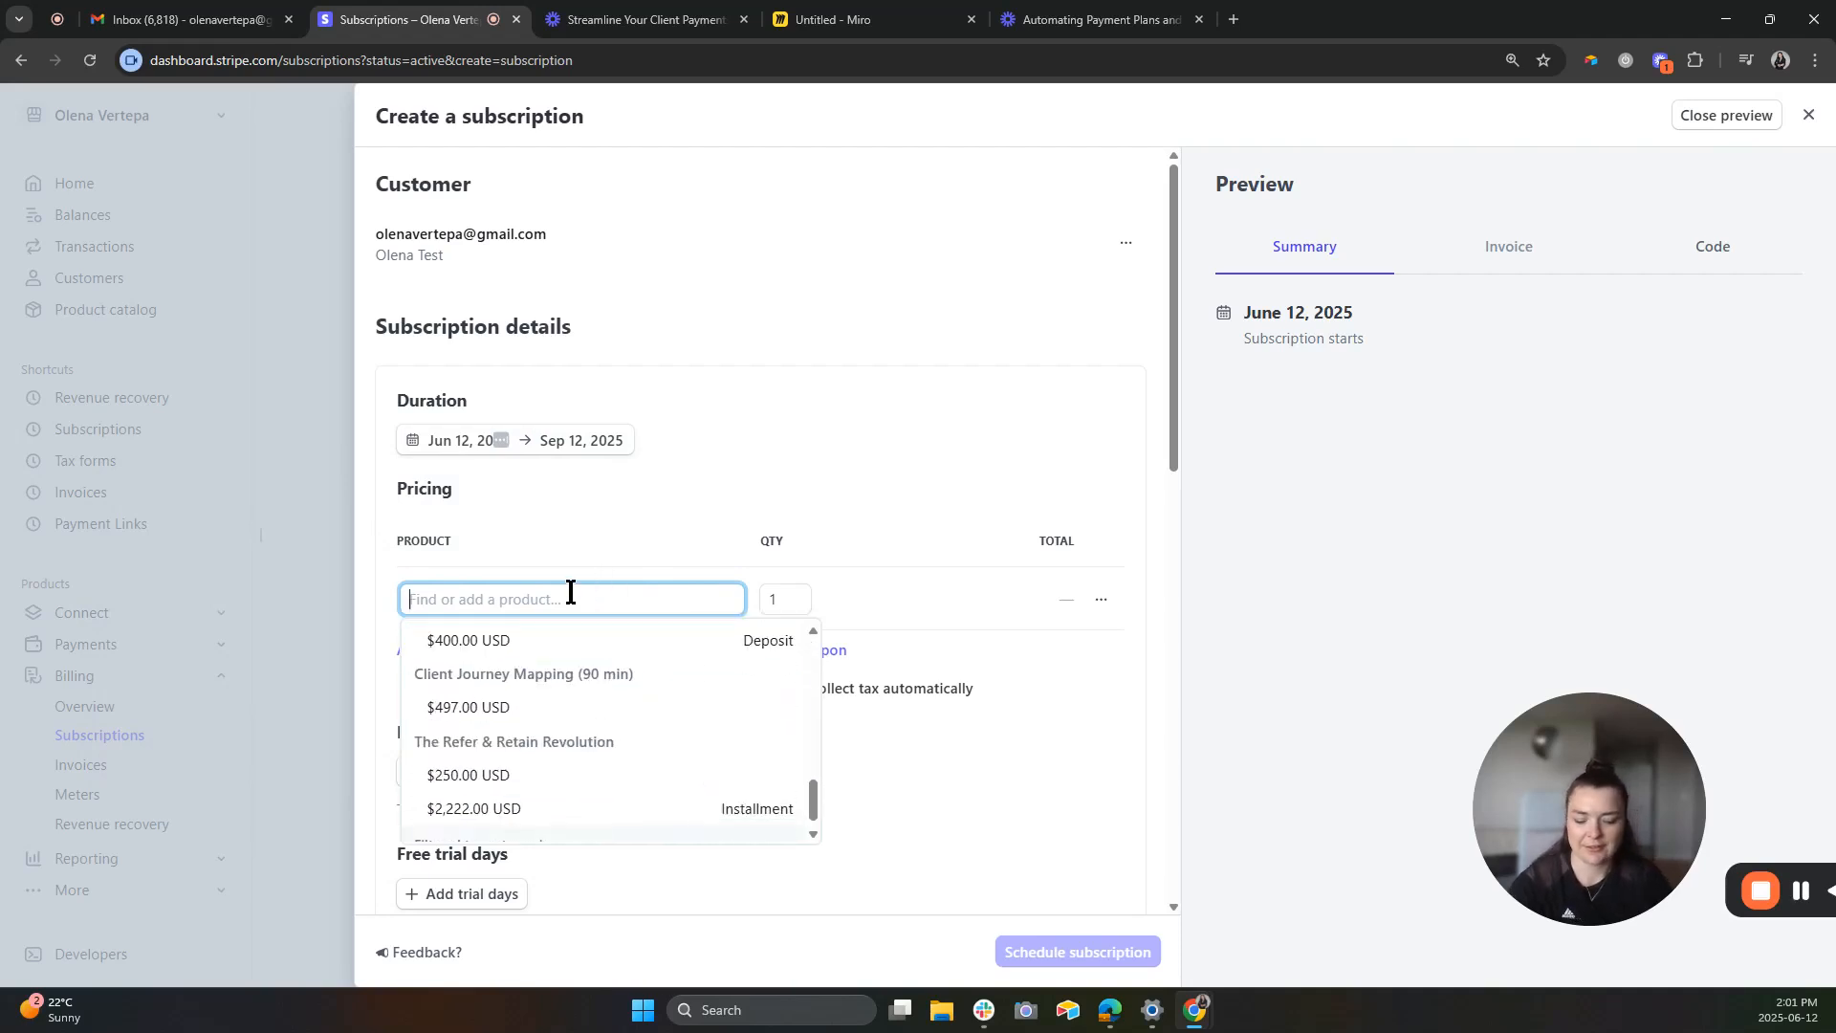
type("pridc")
key("BackSpace")
key("BackSpace")
key("BackSpace")
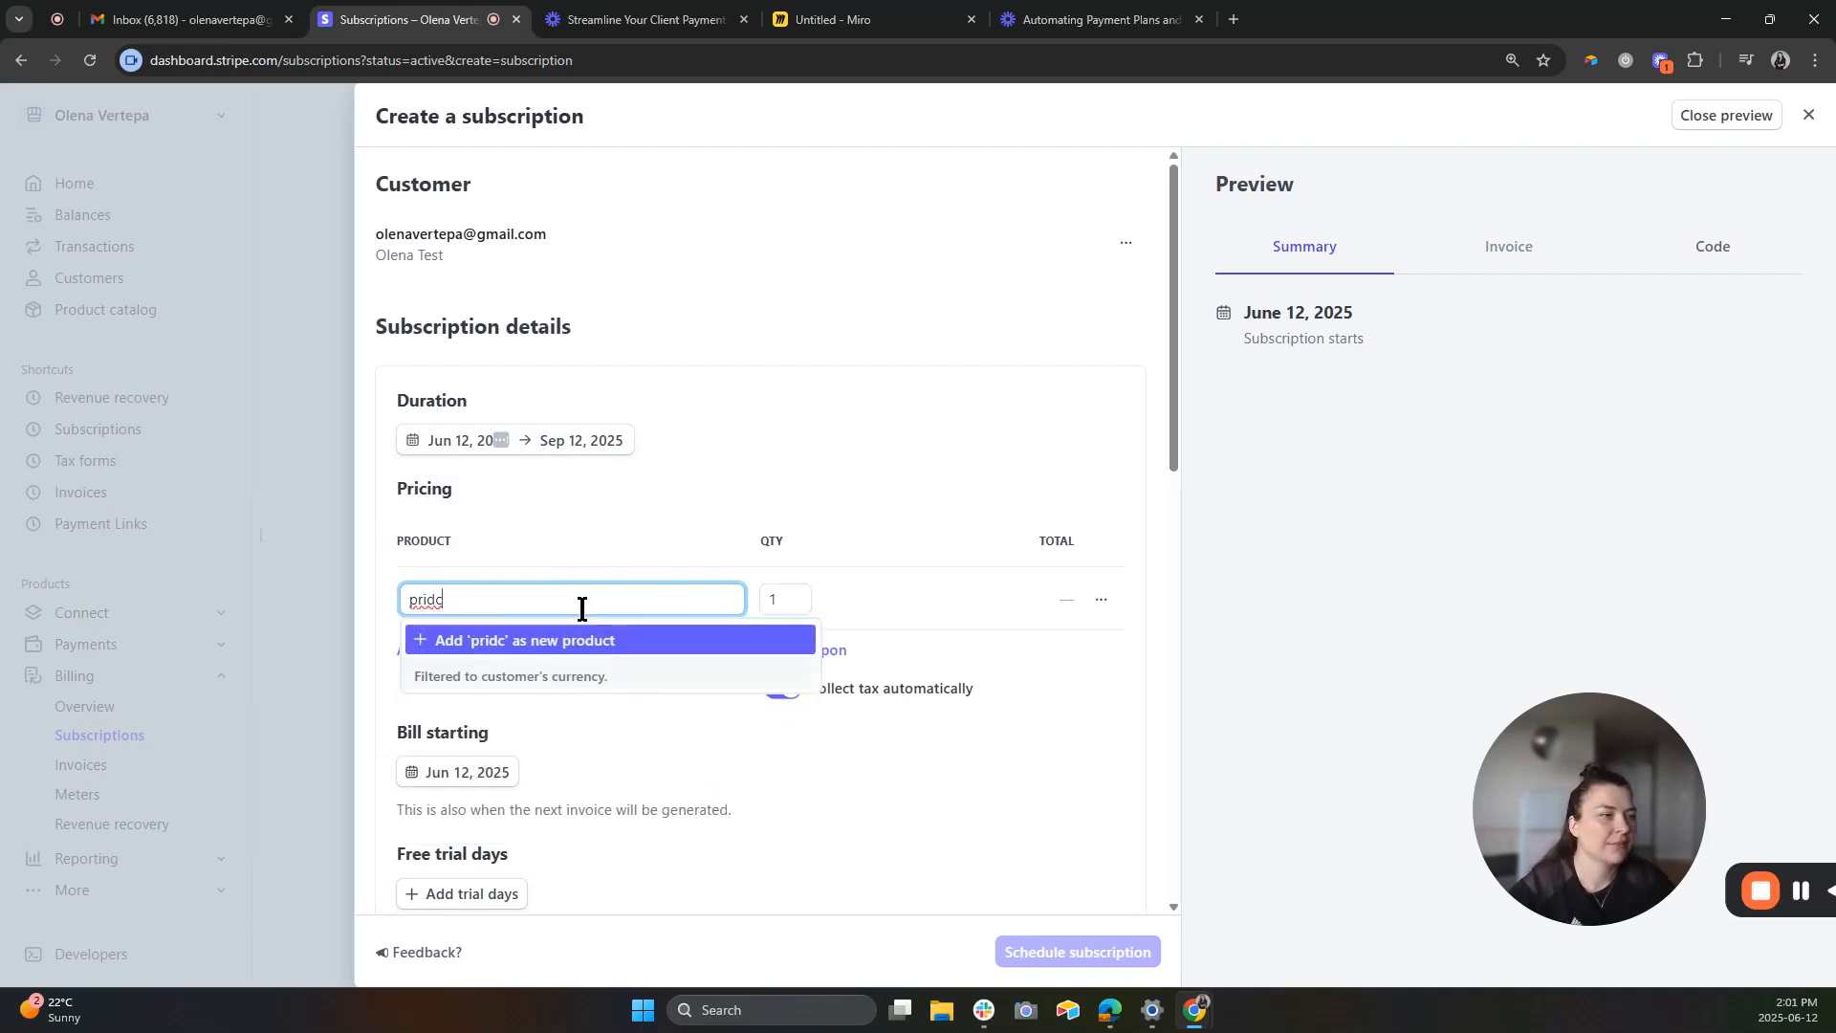
type("od")
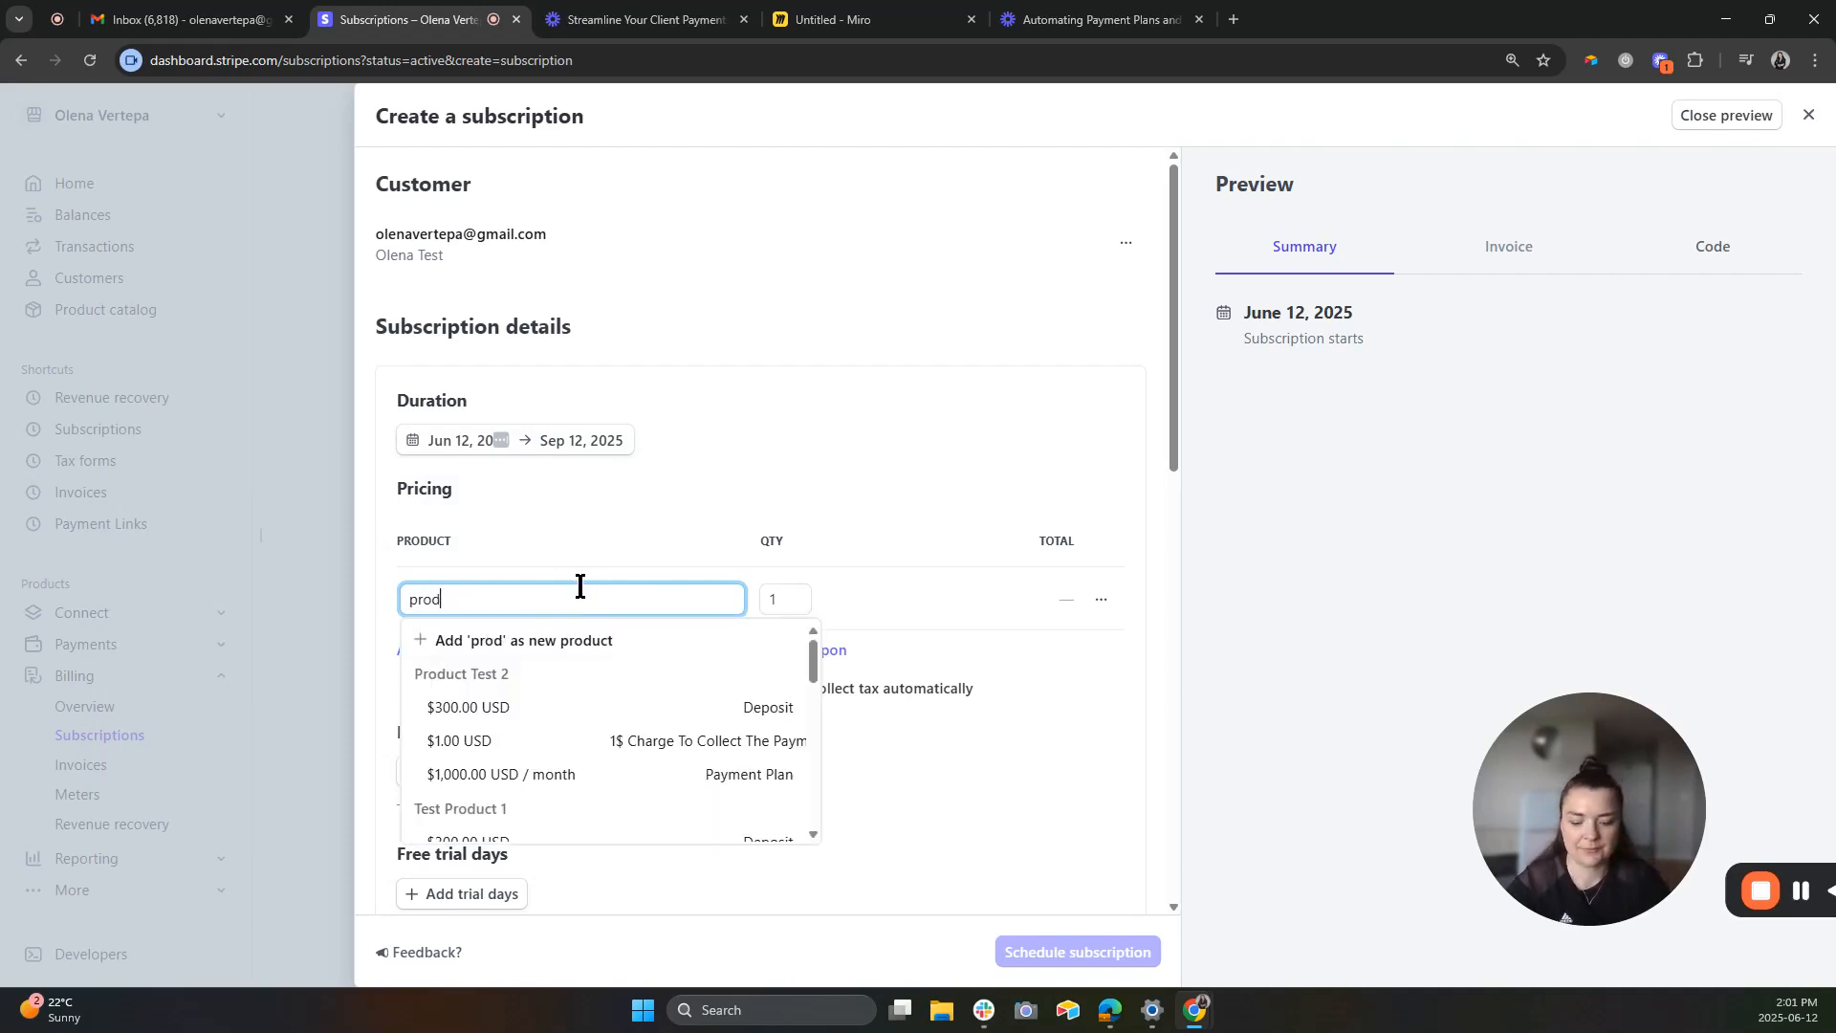
scroll(656, 736, "down", 3)
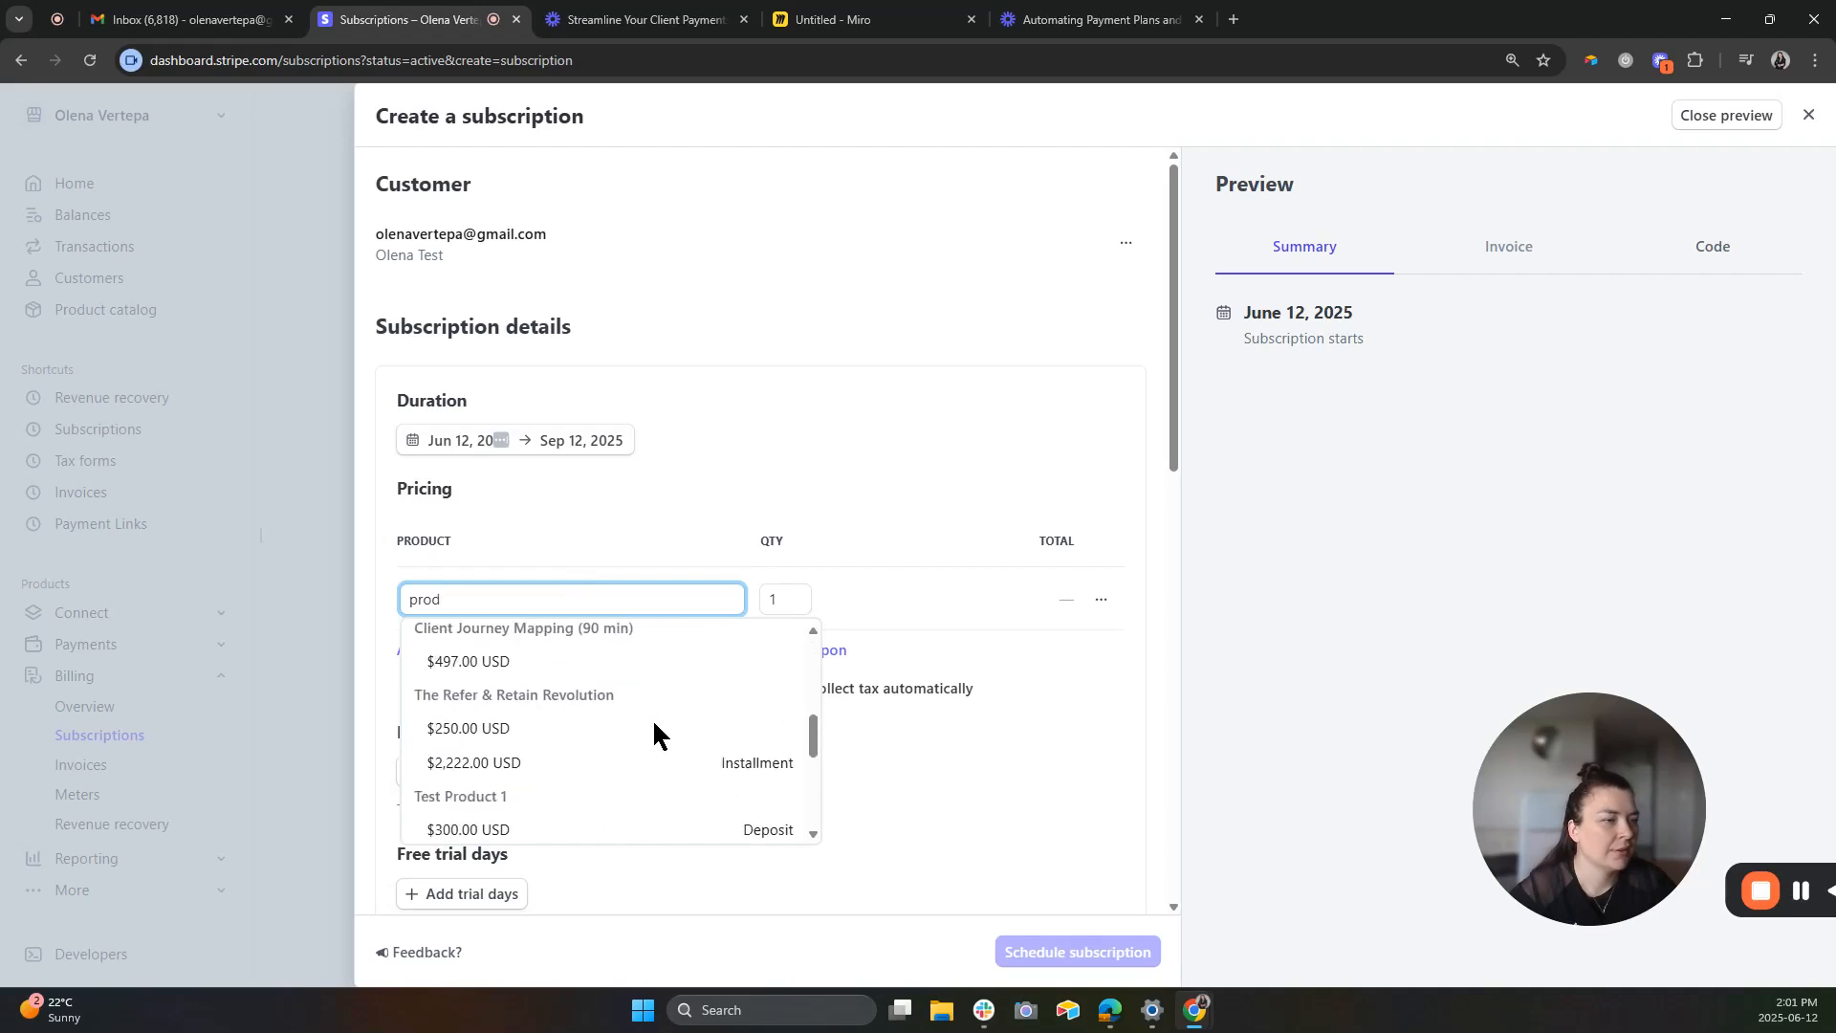
scroll(656, 736, "down", 5)
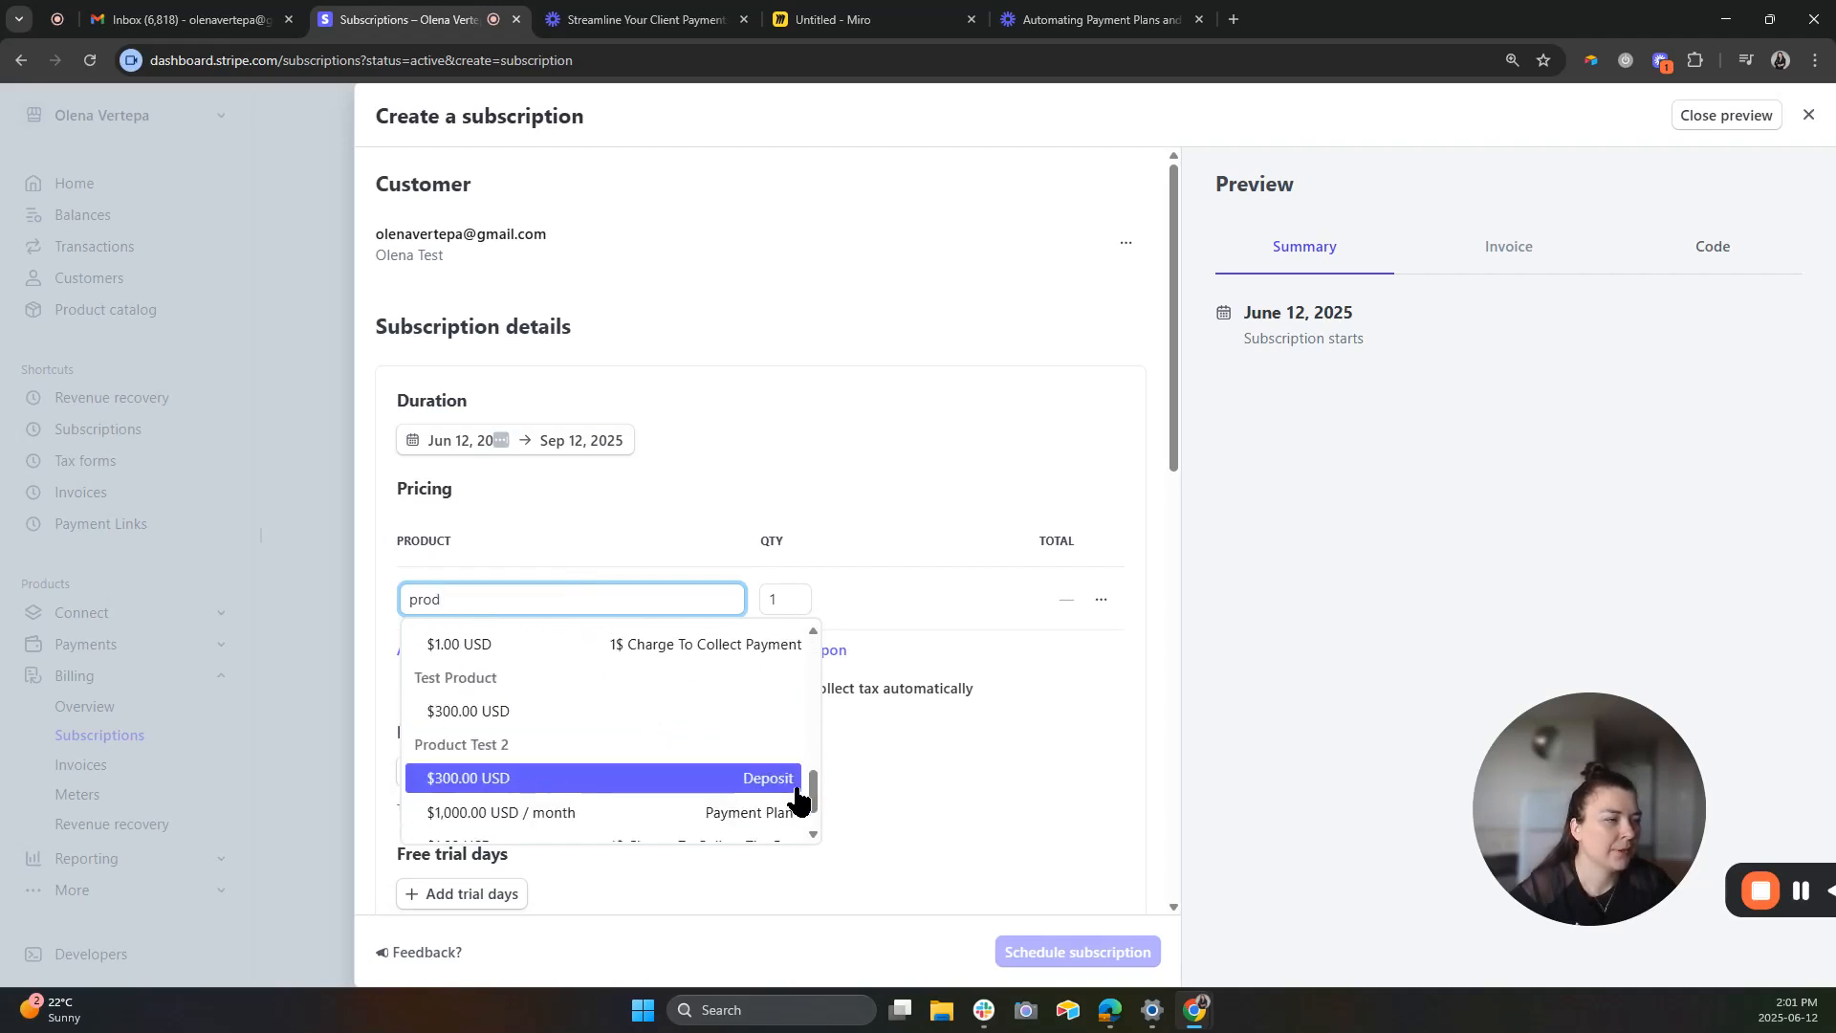
left_click_drag(812, 786, 813, 798)
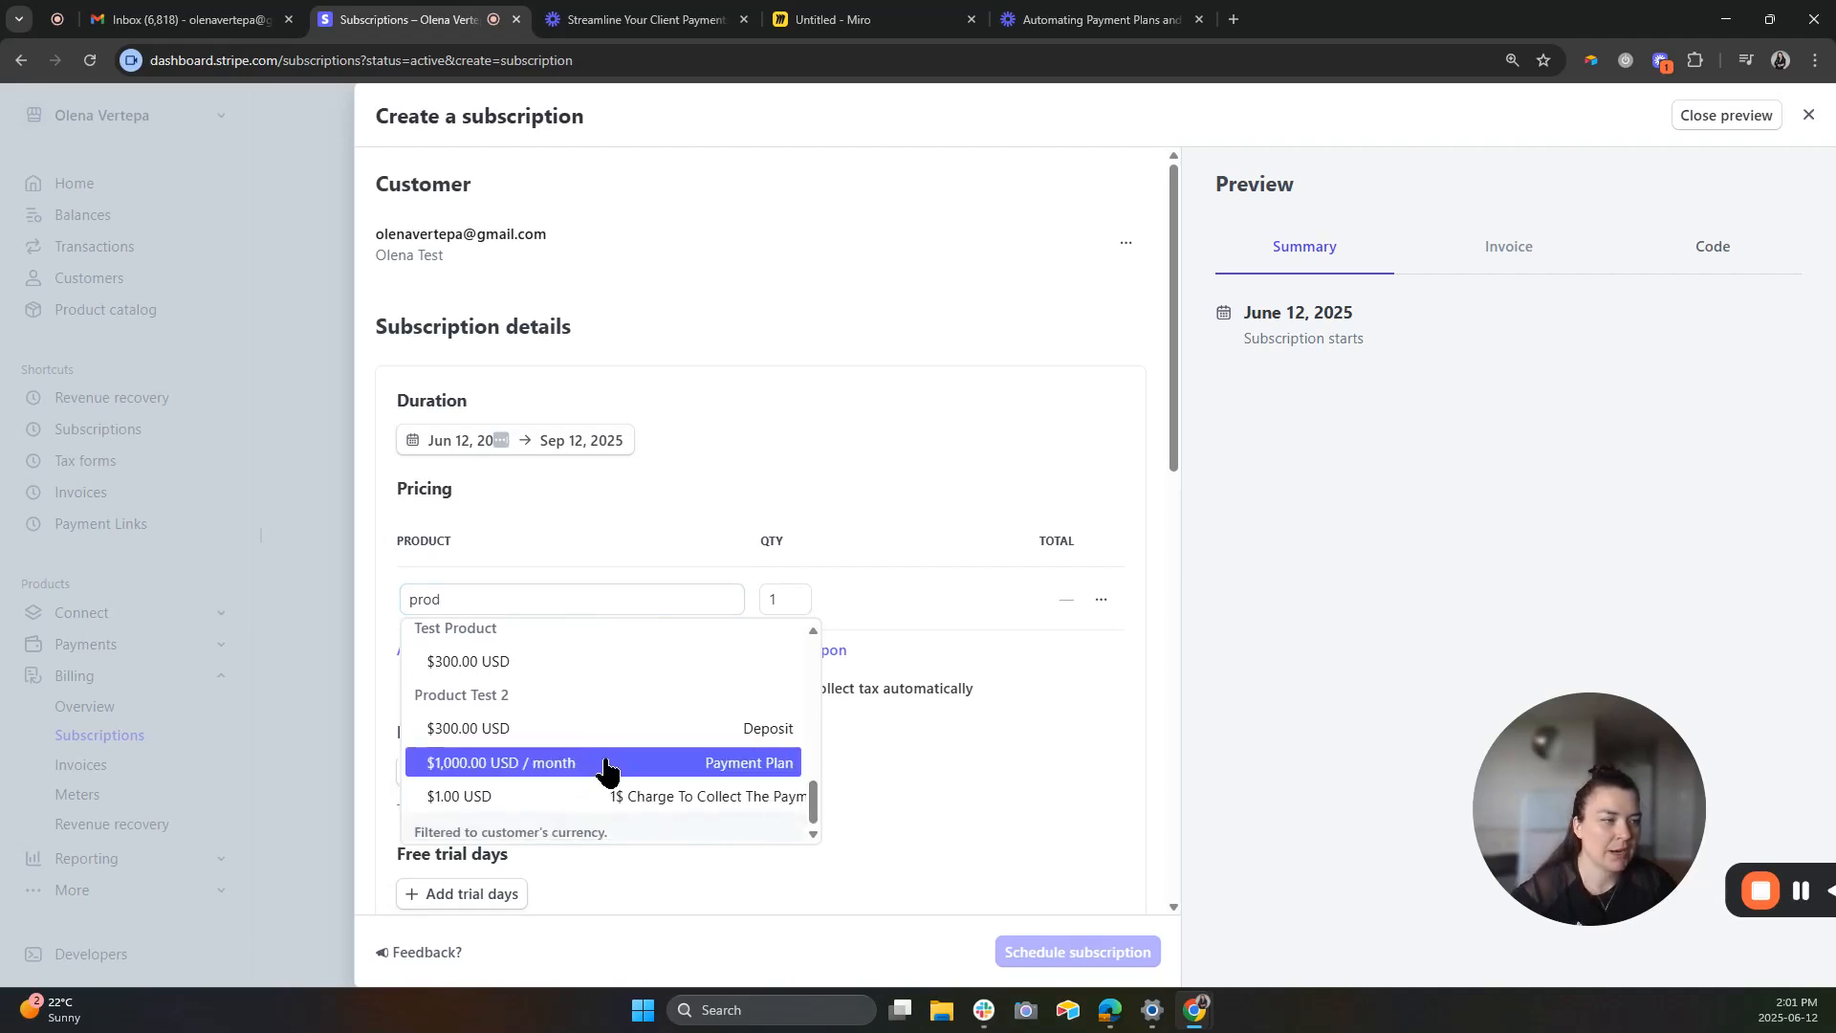
left_click(607, 763)
Assign Template 1 as the subscription's invoice template and add the description "This is payment plan for product X.".
scroll(1100, 755, "down", 1)
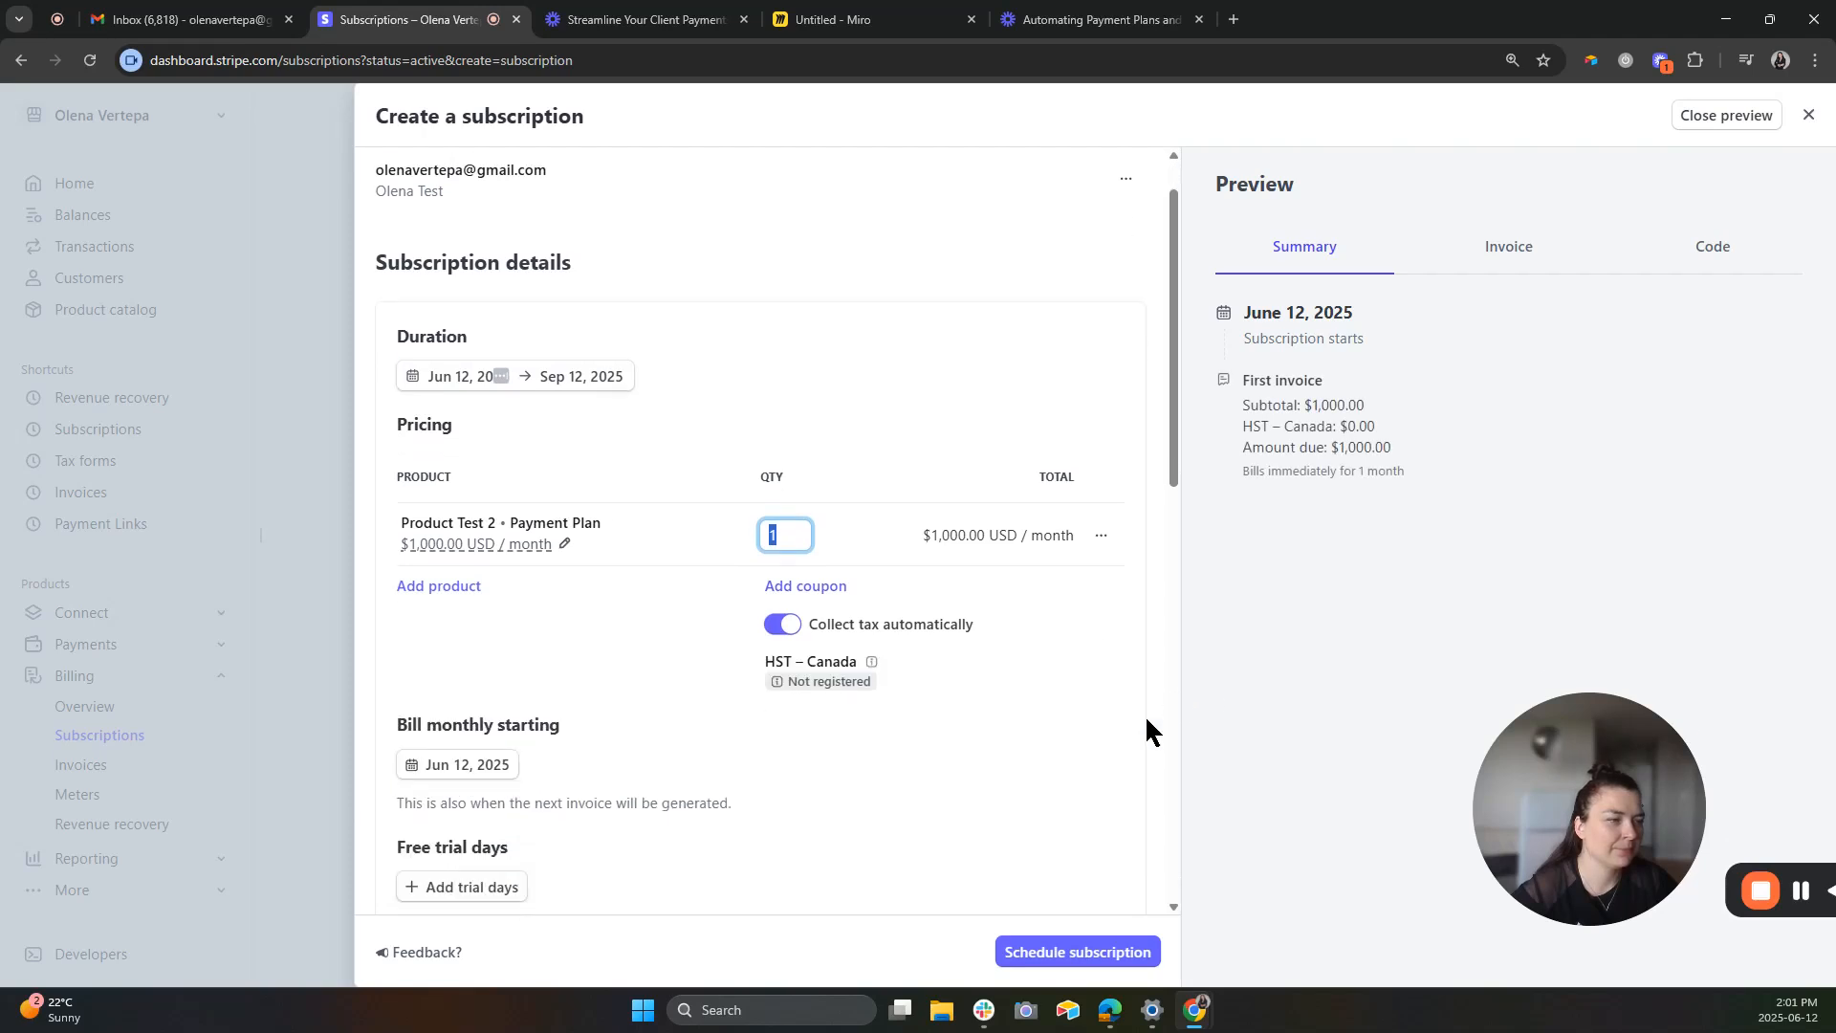
scroll(895, 736, "down", 2)
scroll(708, 708, "down", 5)
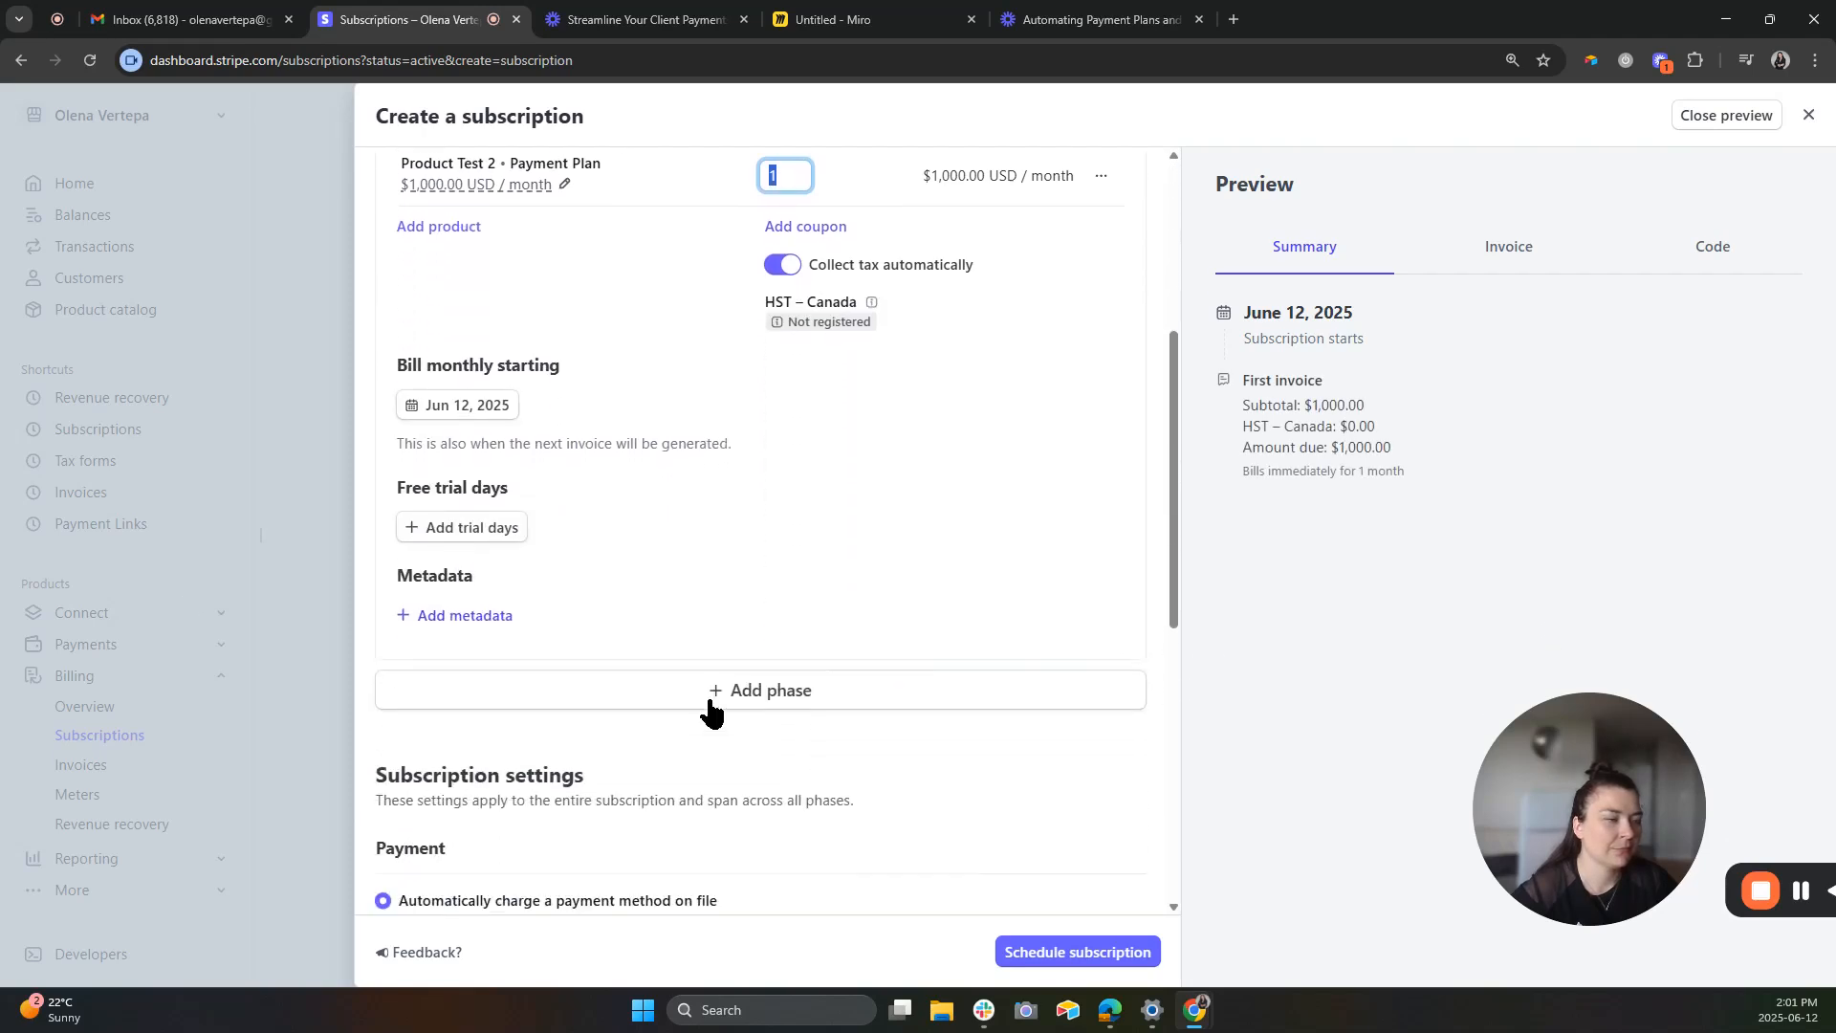
scroll(1077, 758, "down", 1)
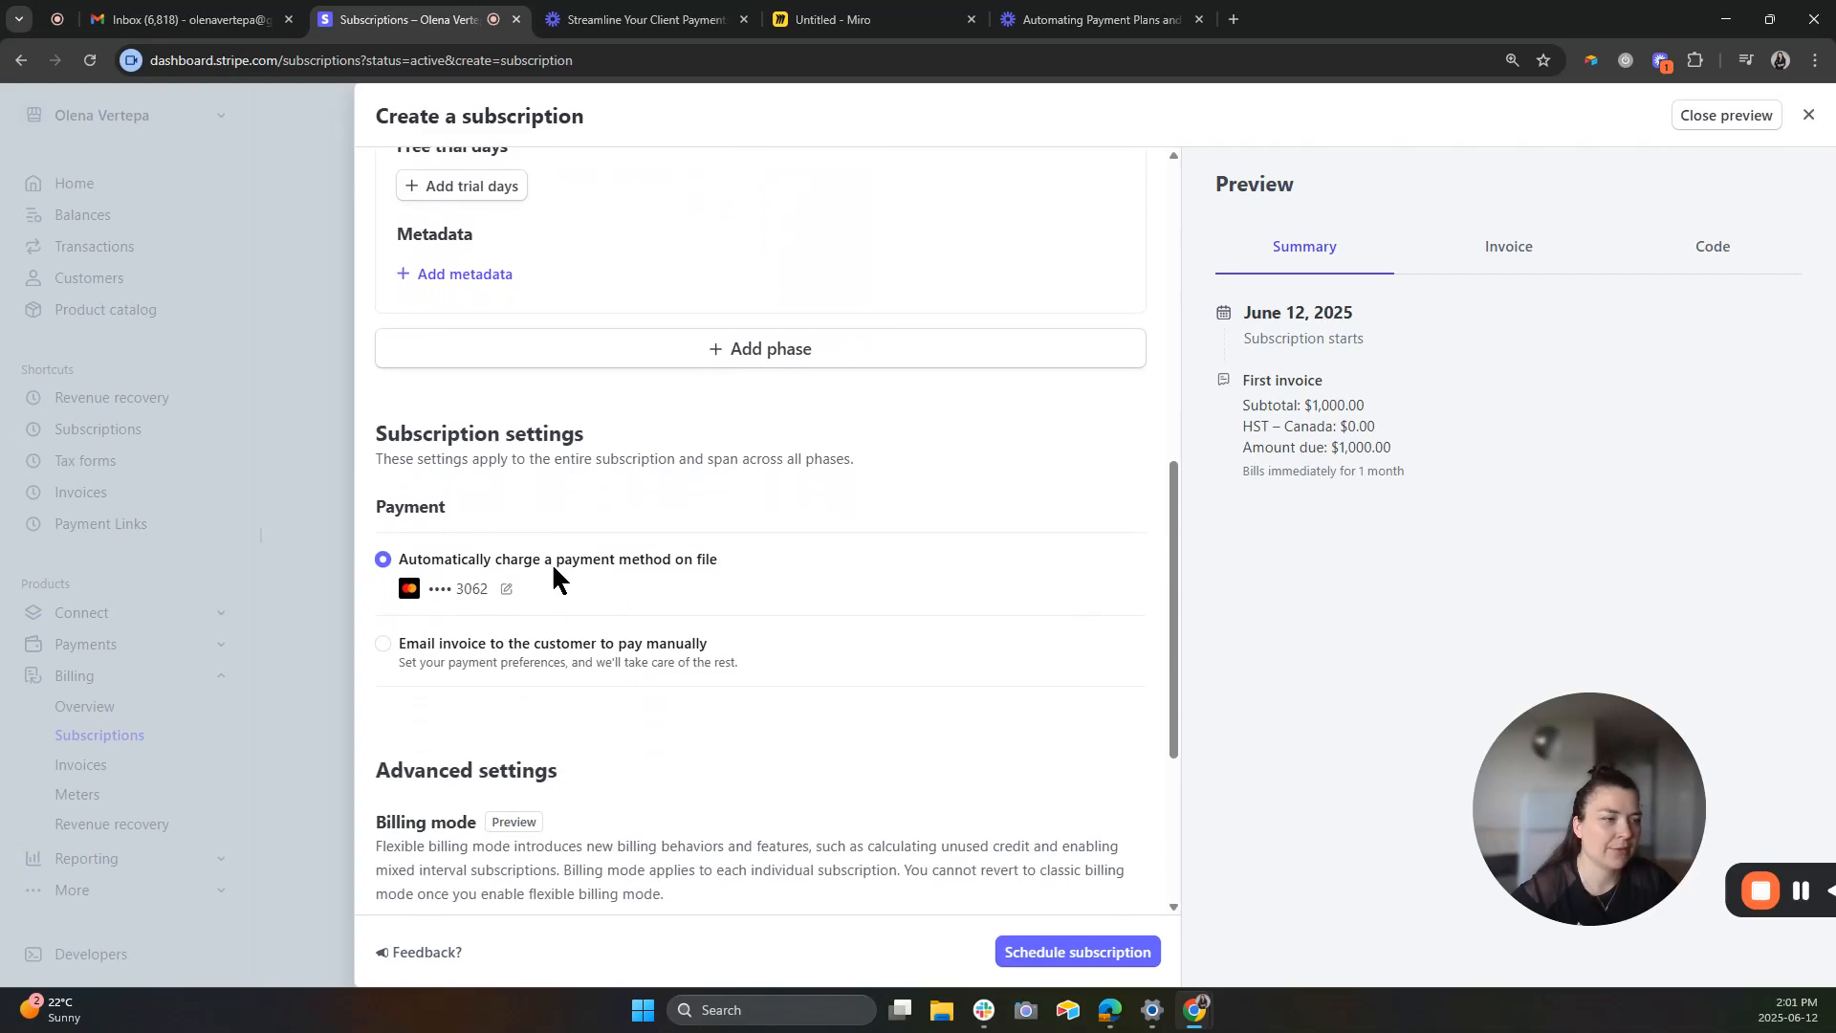
scroll(1096, 703, "down", 4)
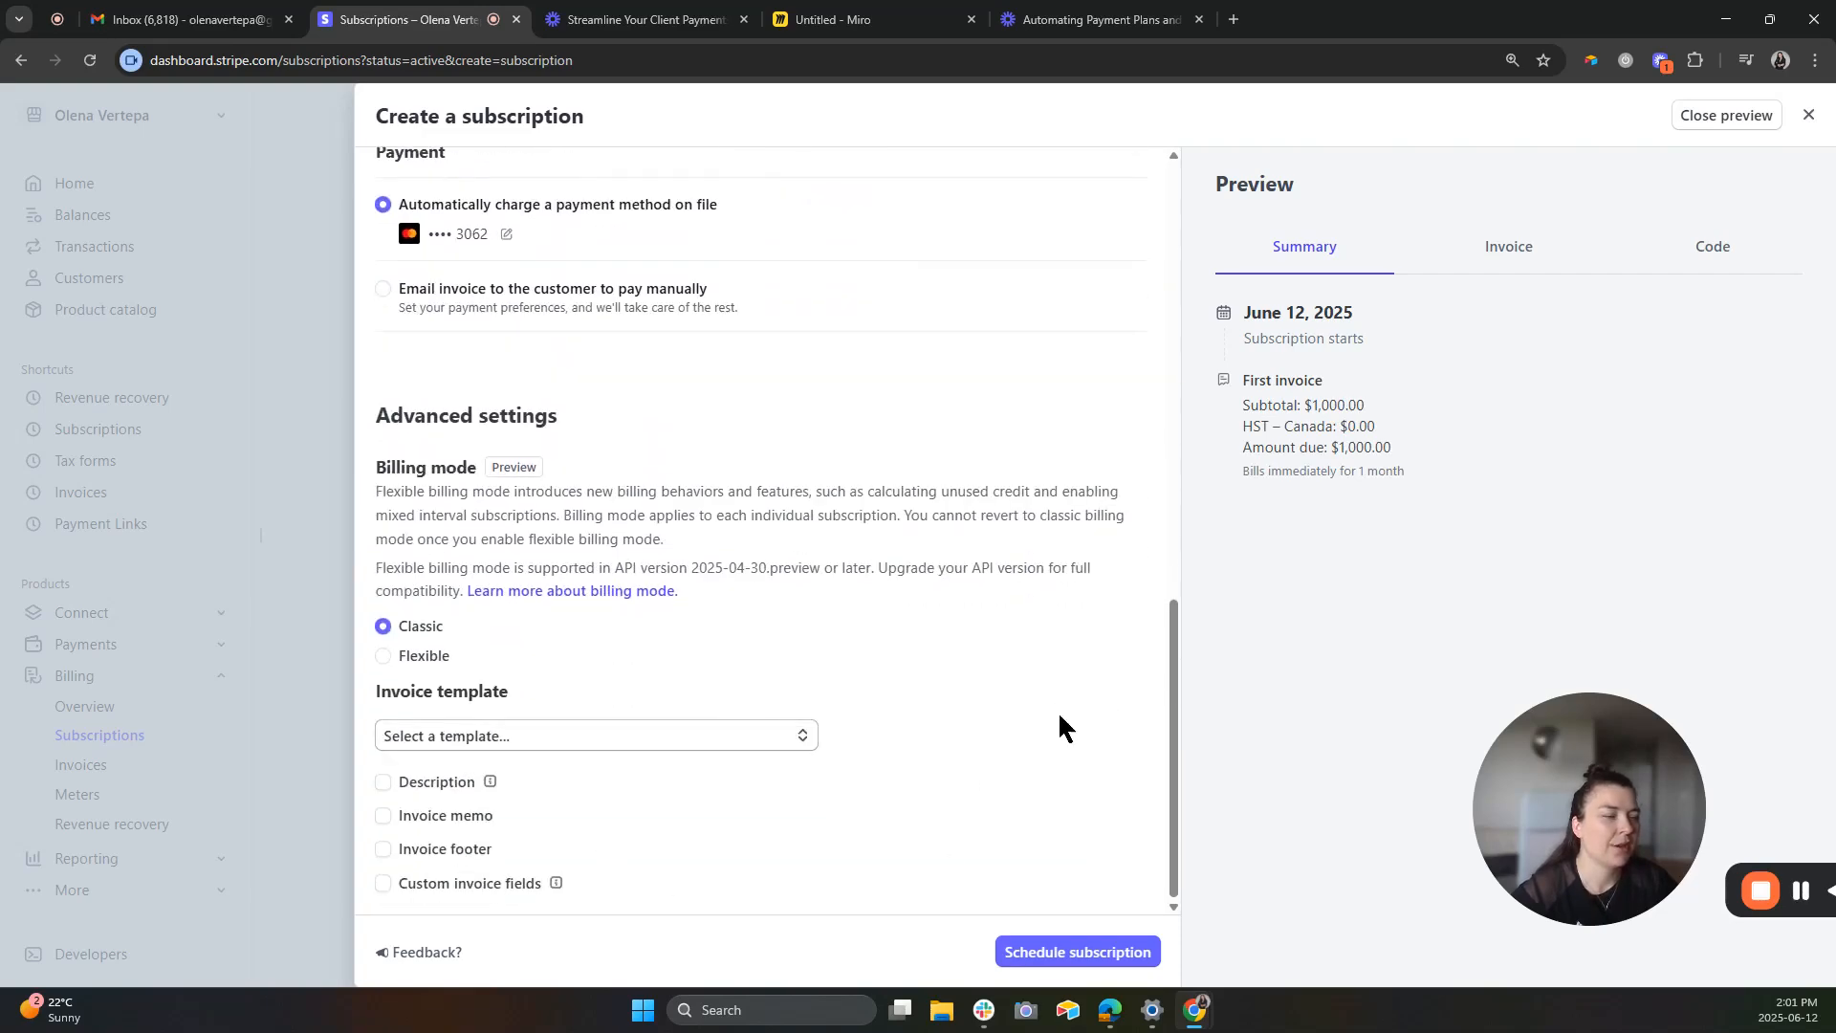
left_click(475, 736)
left_click(488, 809)
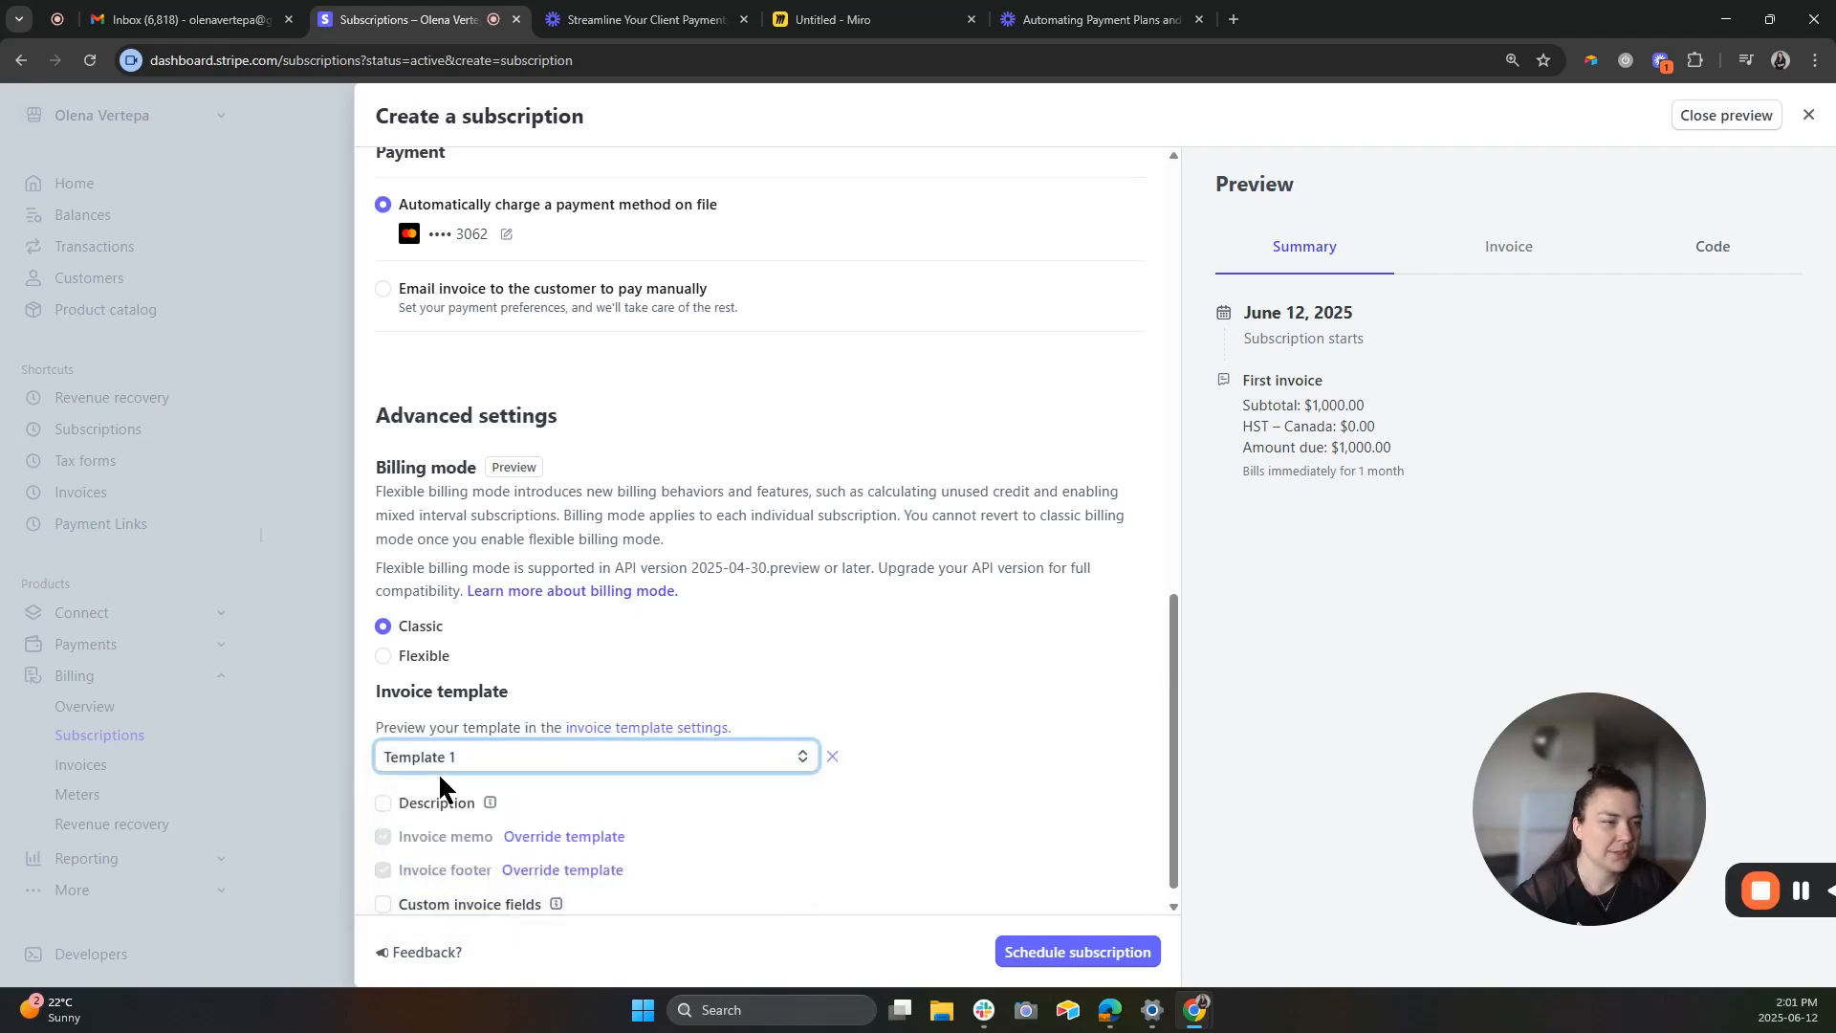
left_click(427, 804)
left_click(688, 838)
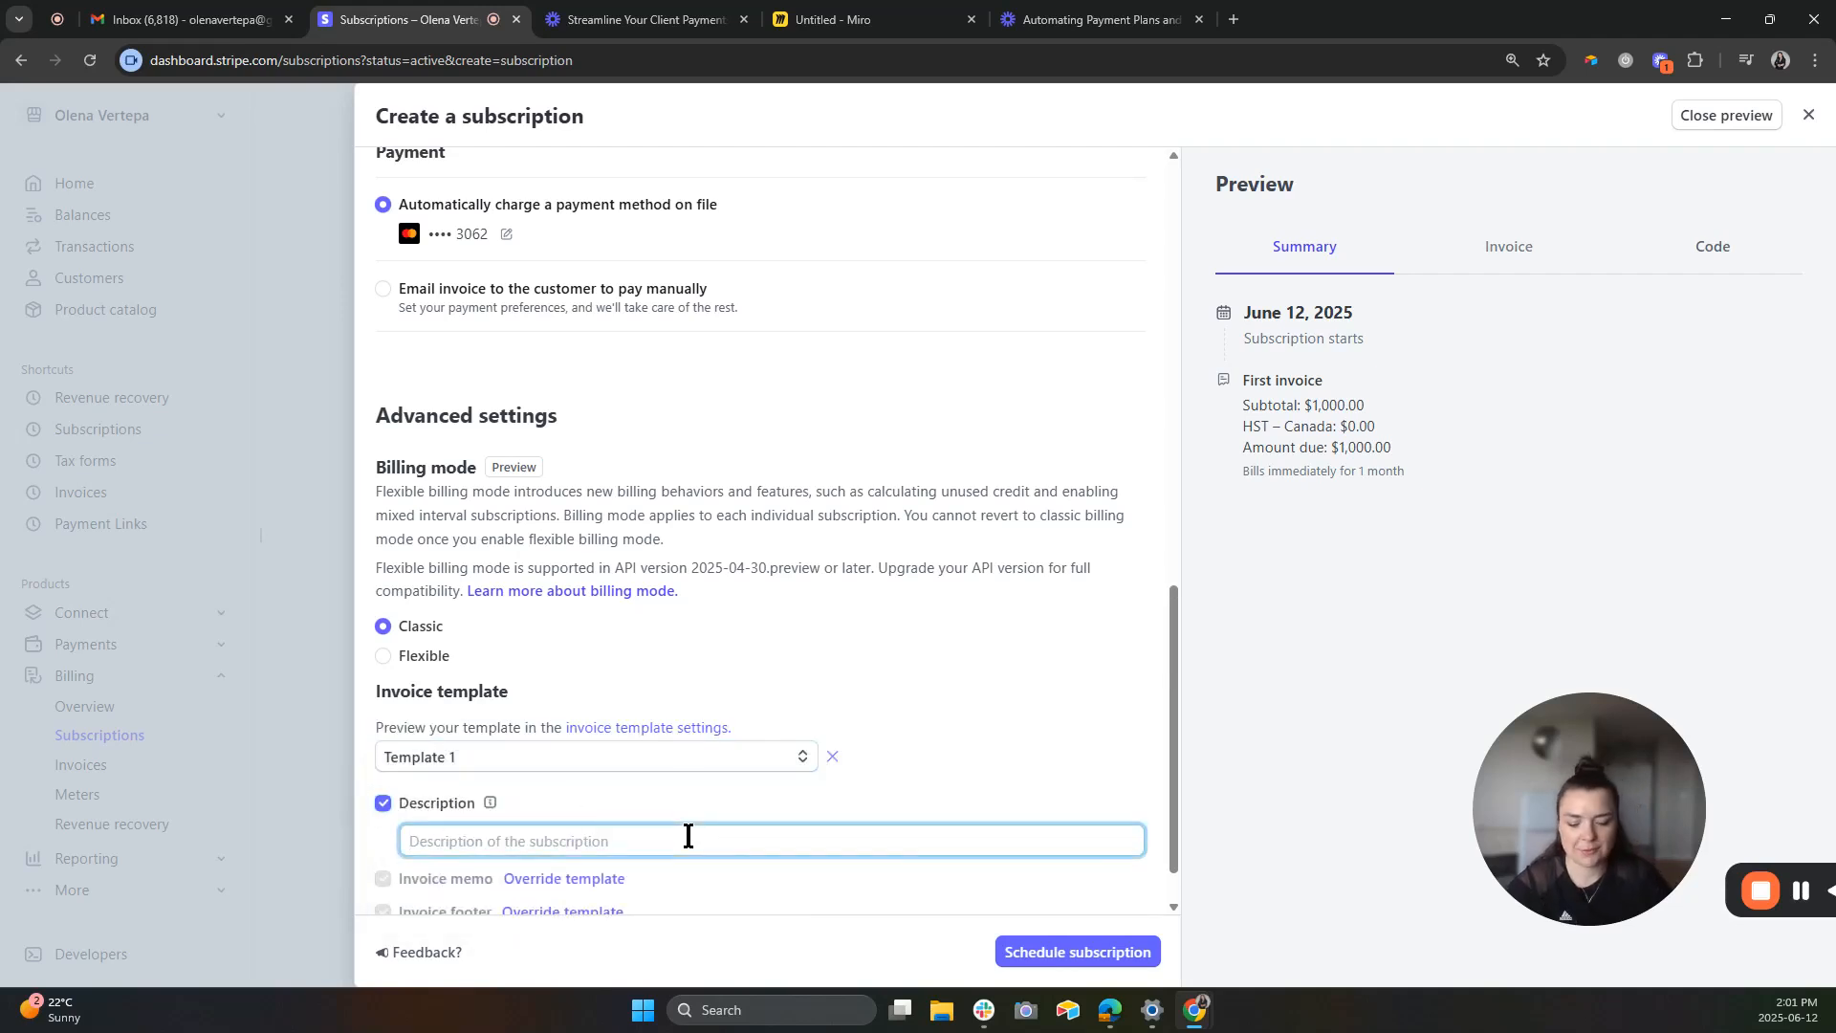
type("Th")
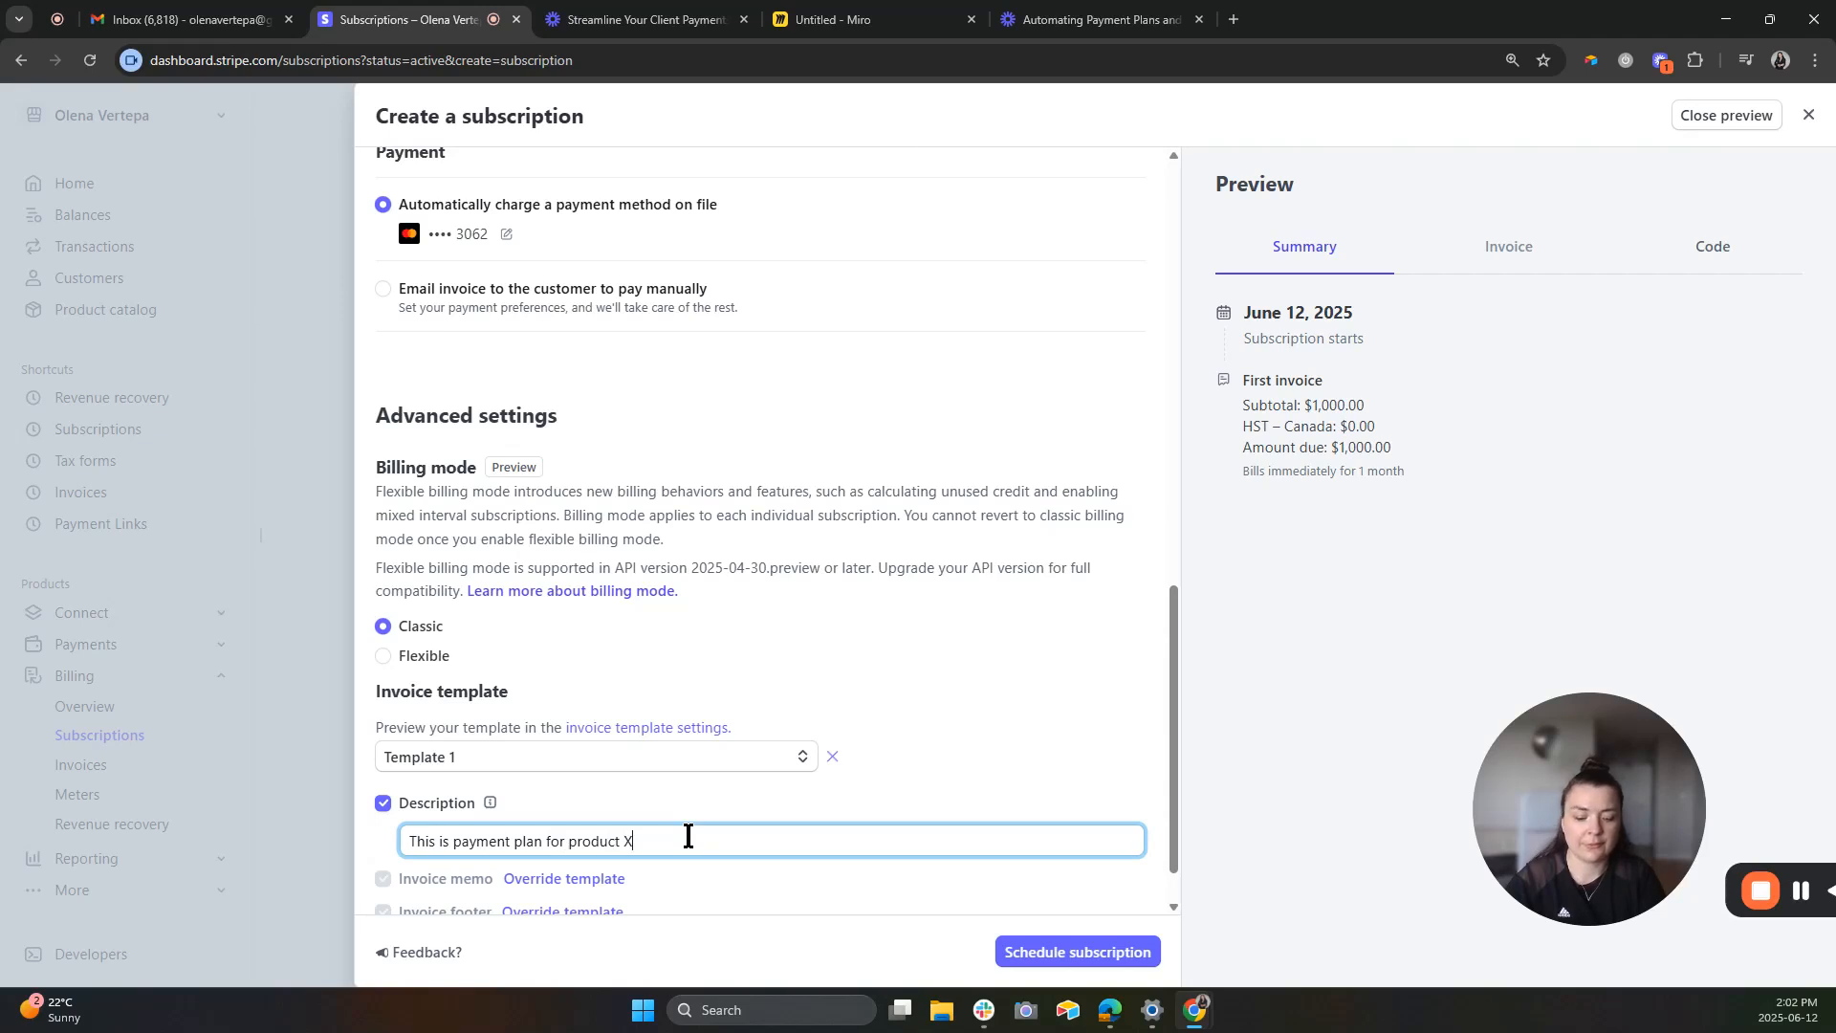
scroll(1004, 851, "down", 1)
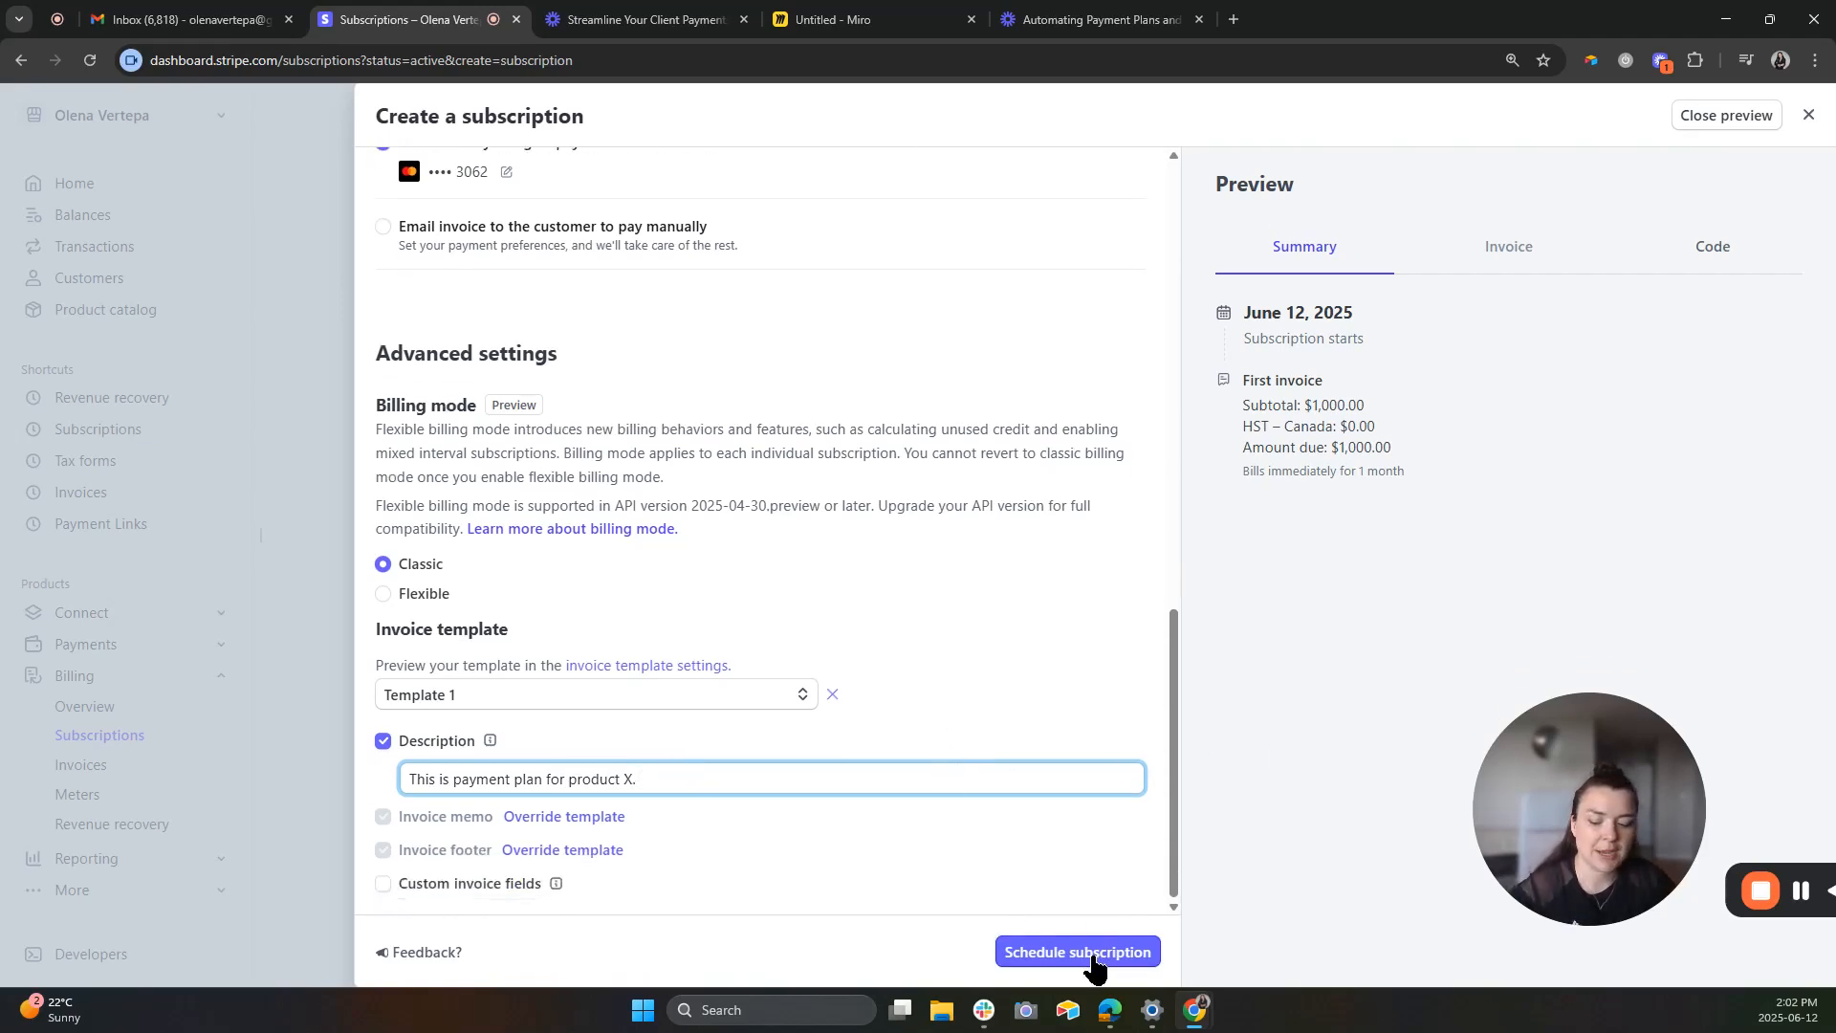
Apply the FREE 100% off forever coupon to the subscription and schedule it.
scroll(1004, 741, "up", 10)
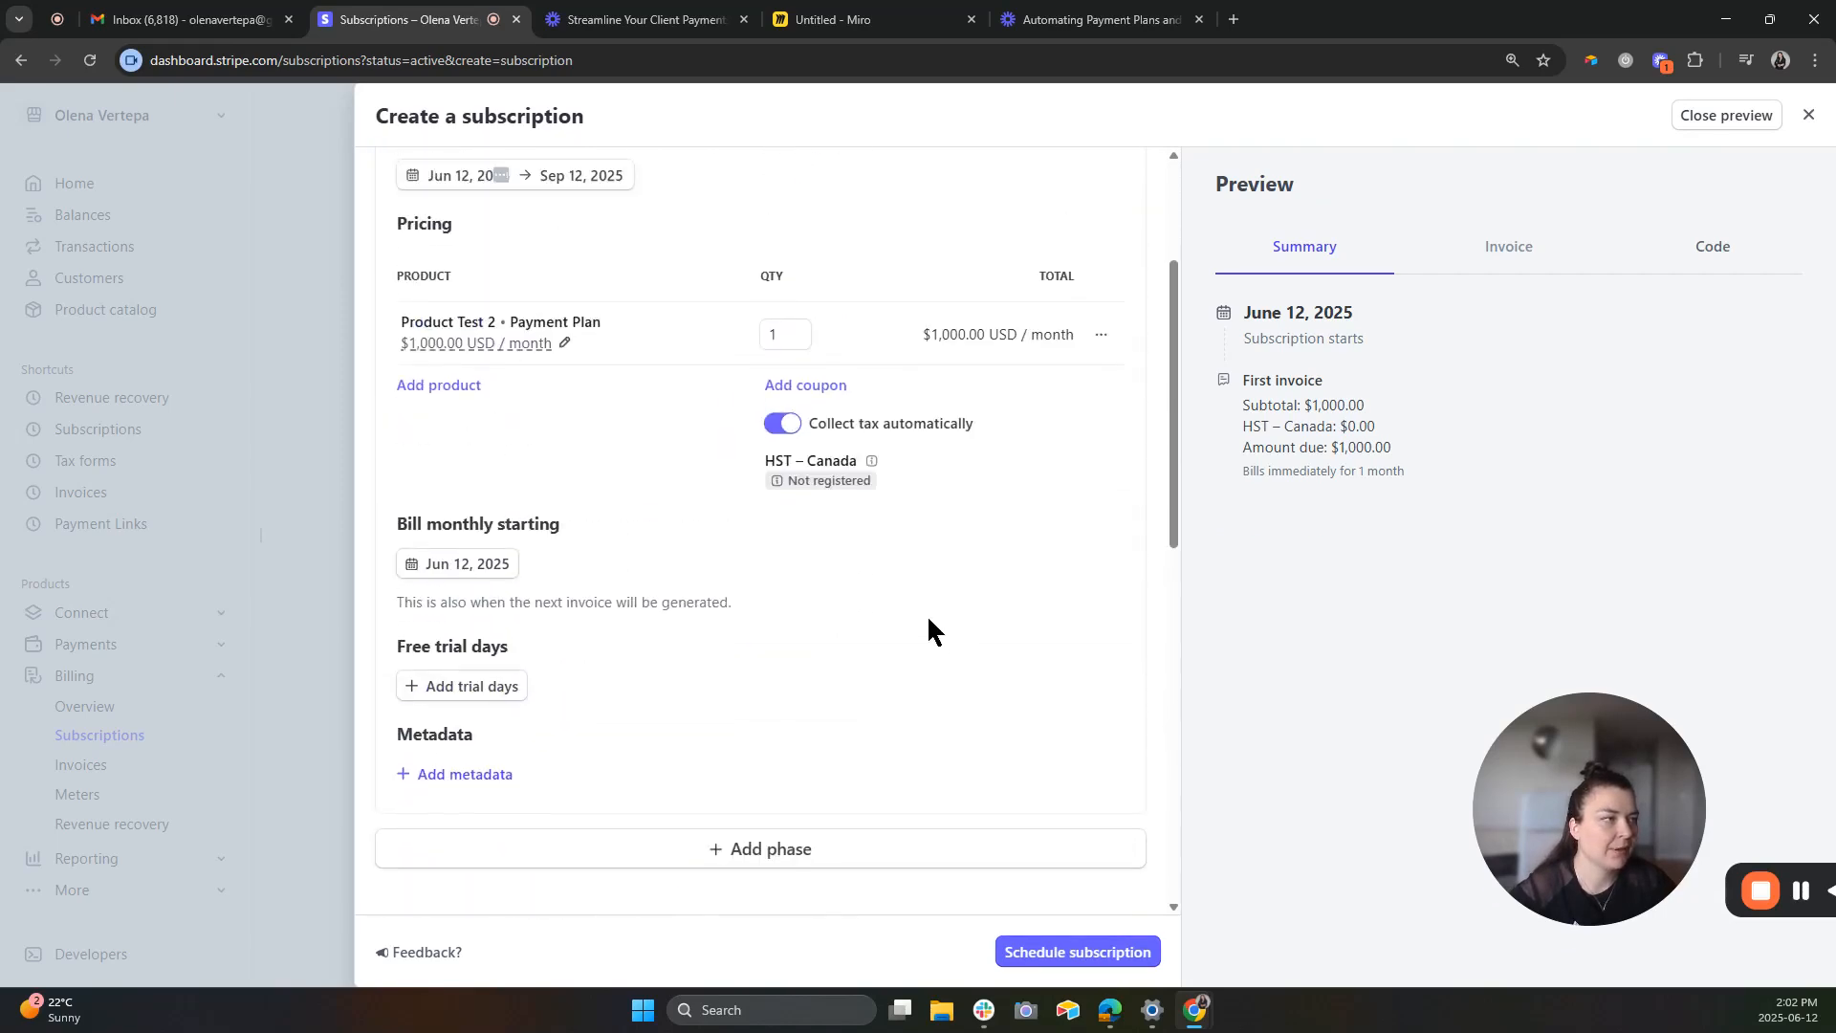
scroll(927, 626, "up", 3)
left_click(805, 649)
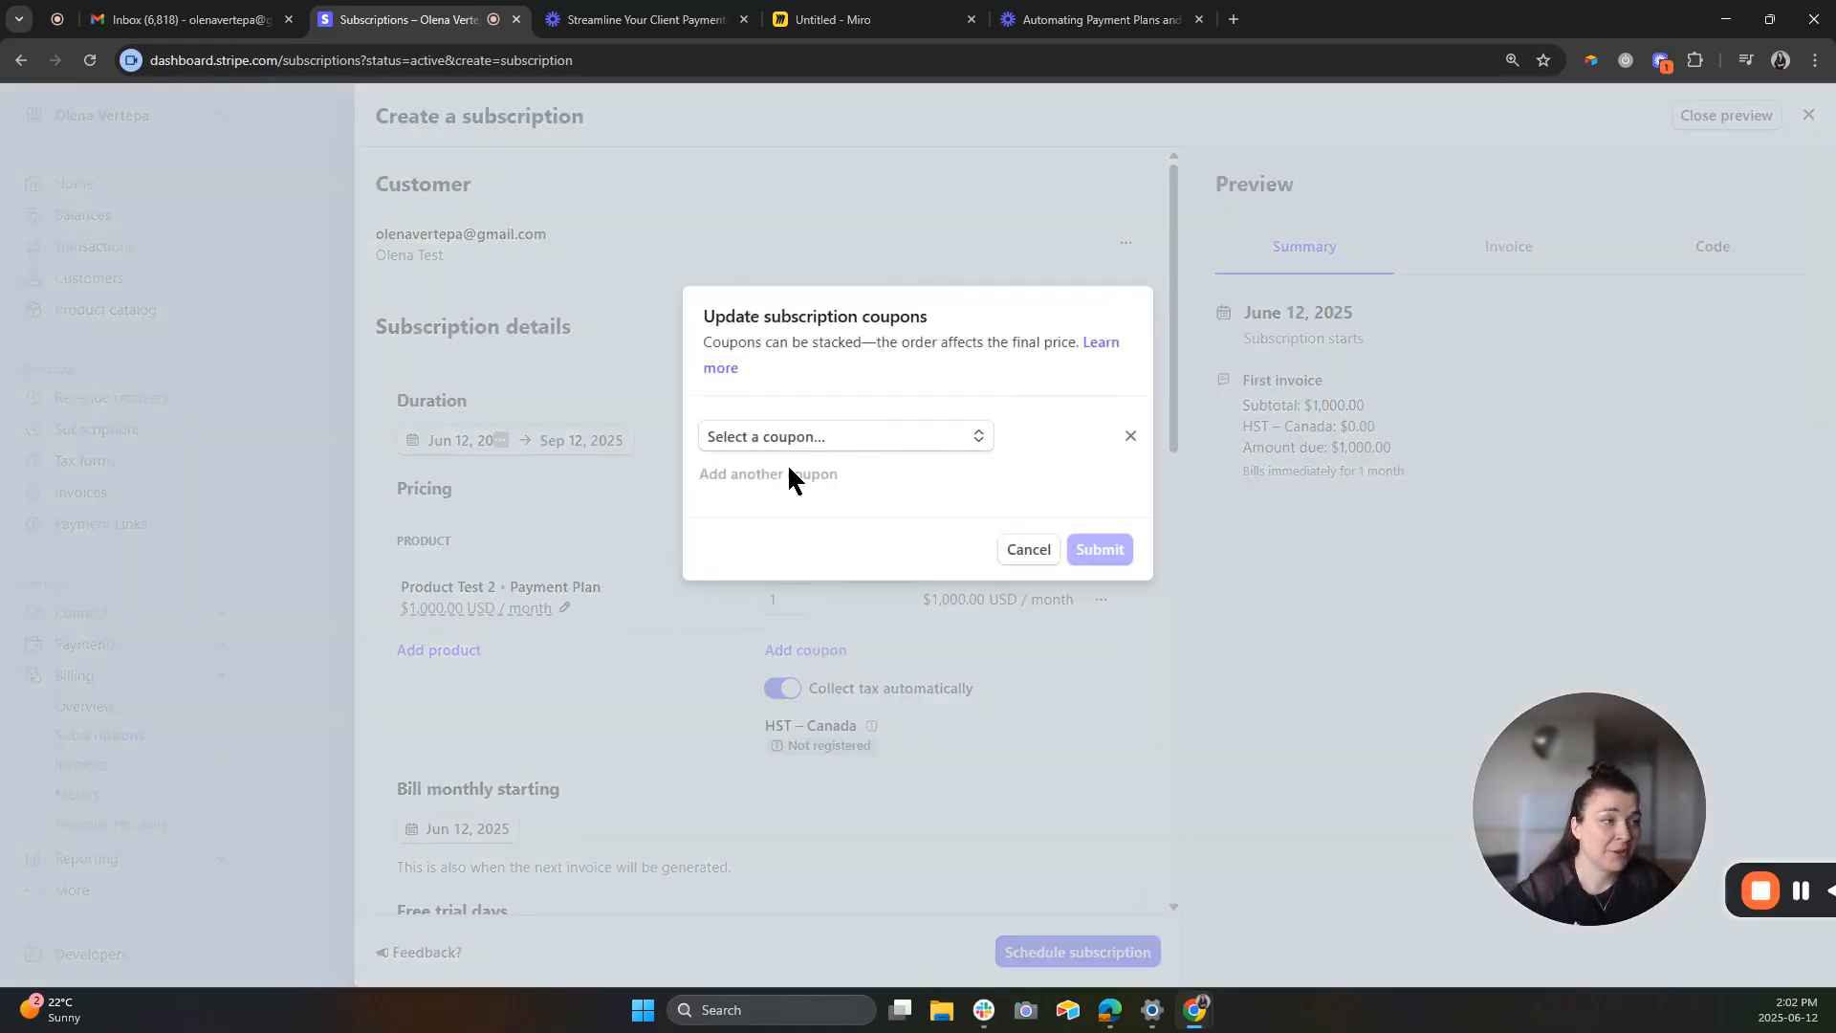
left_click(790, 438)
left_click(831, 514)
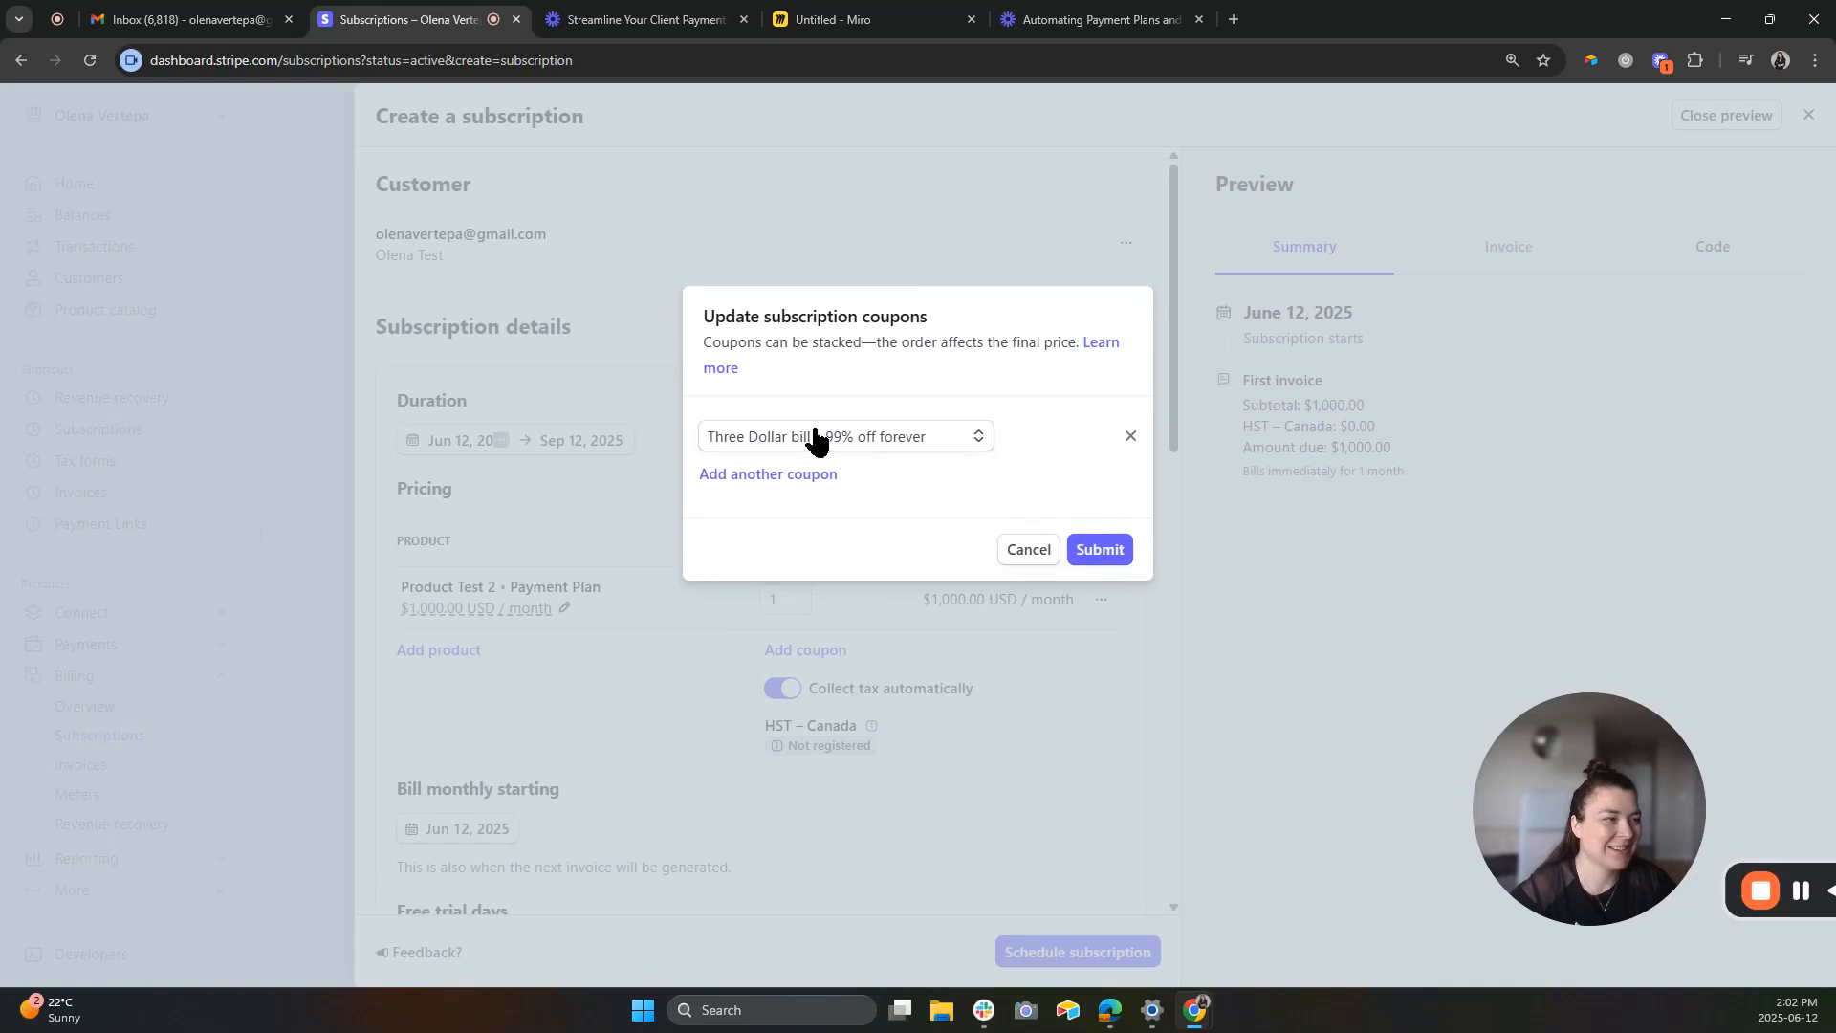
left_click(815, 438)
left_click(828, 517)
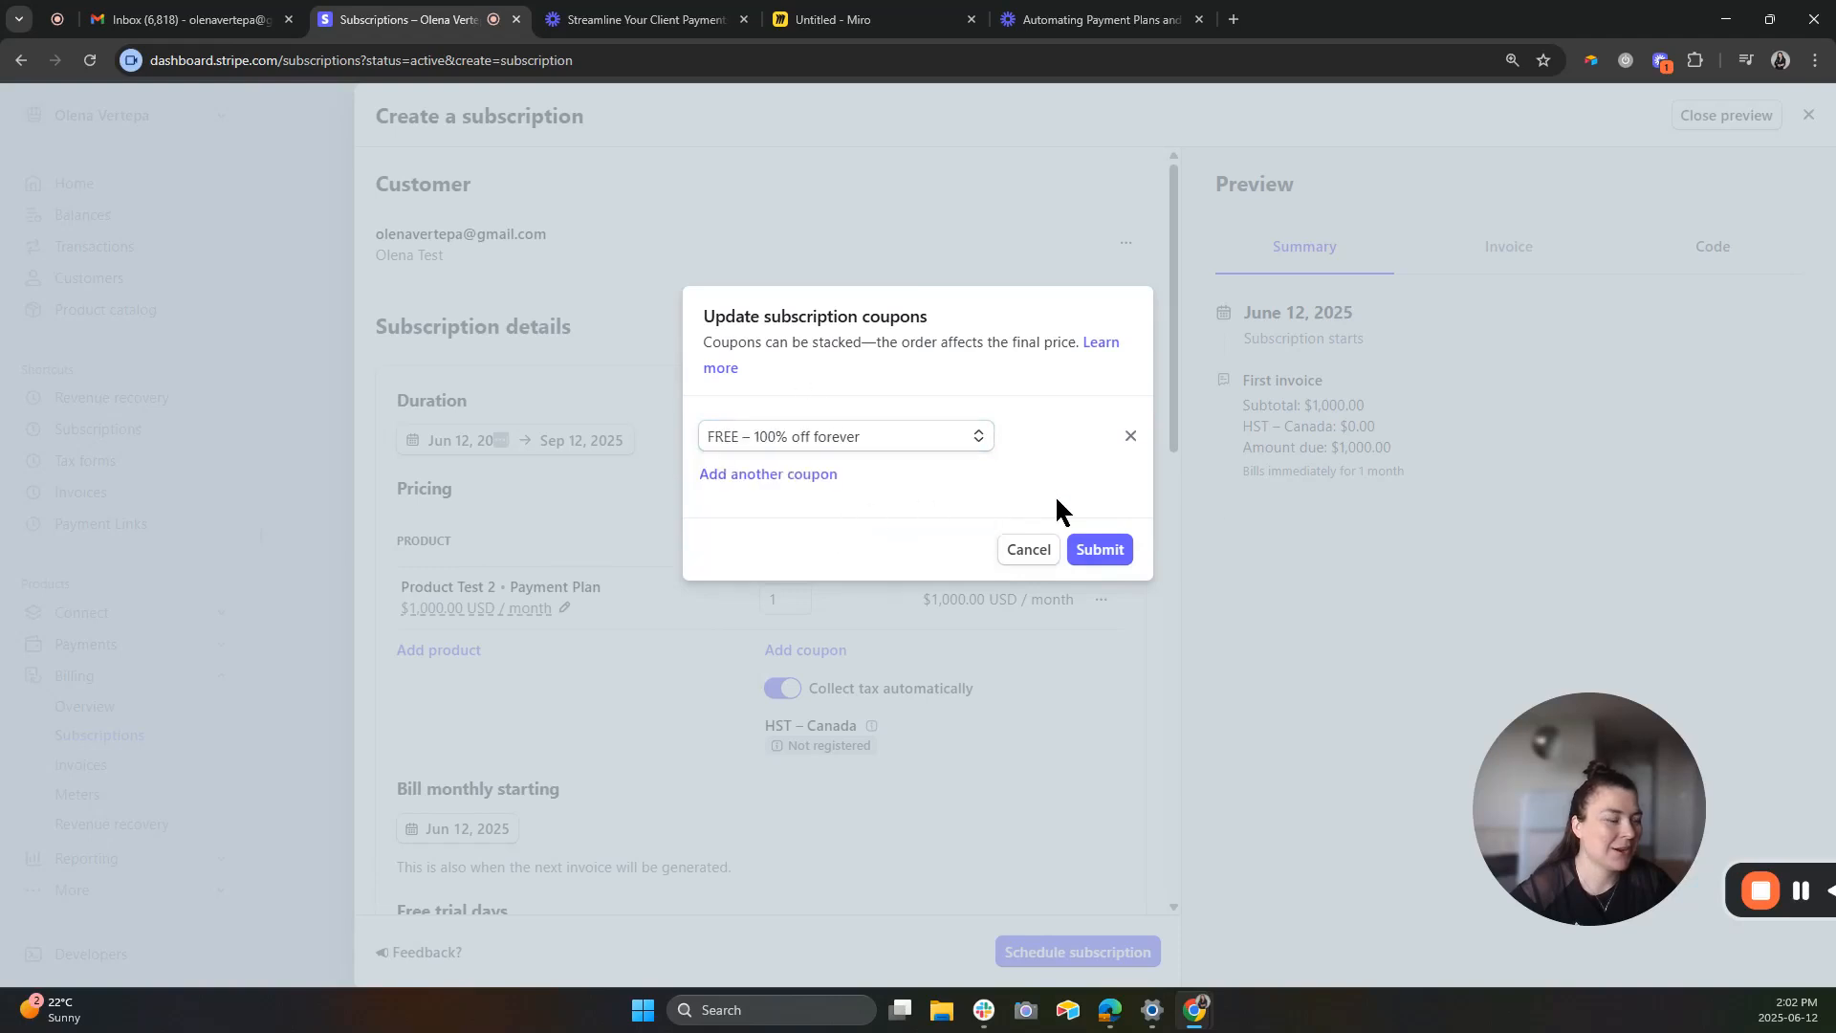
left_click(1102, 550)
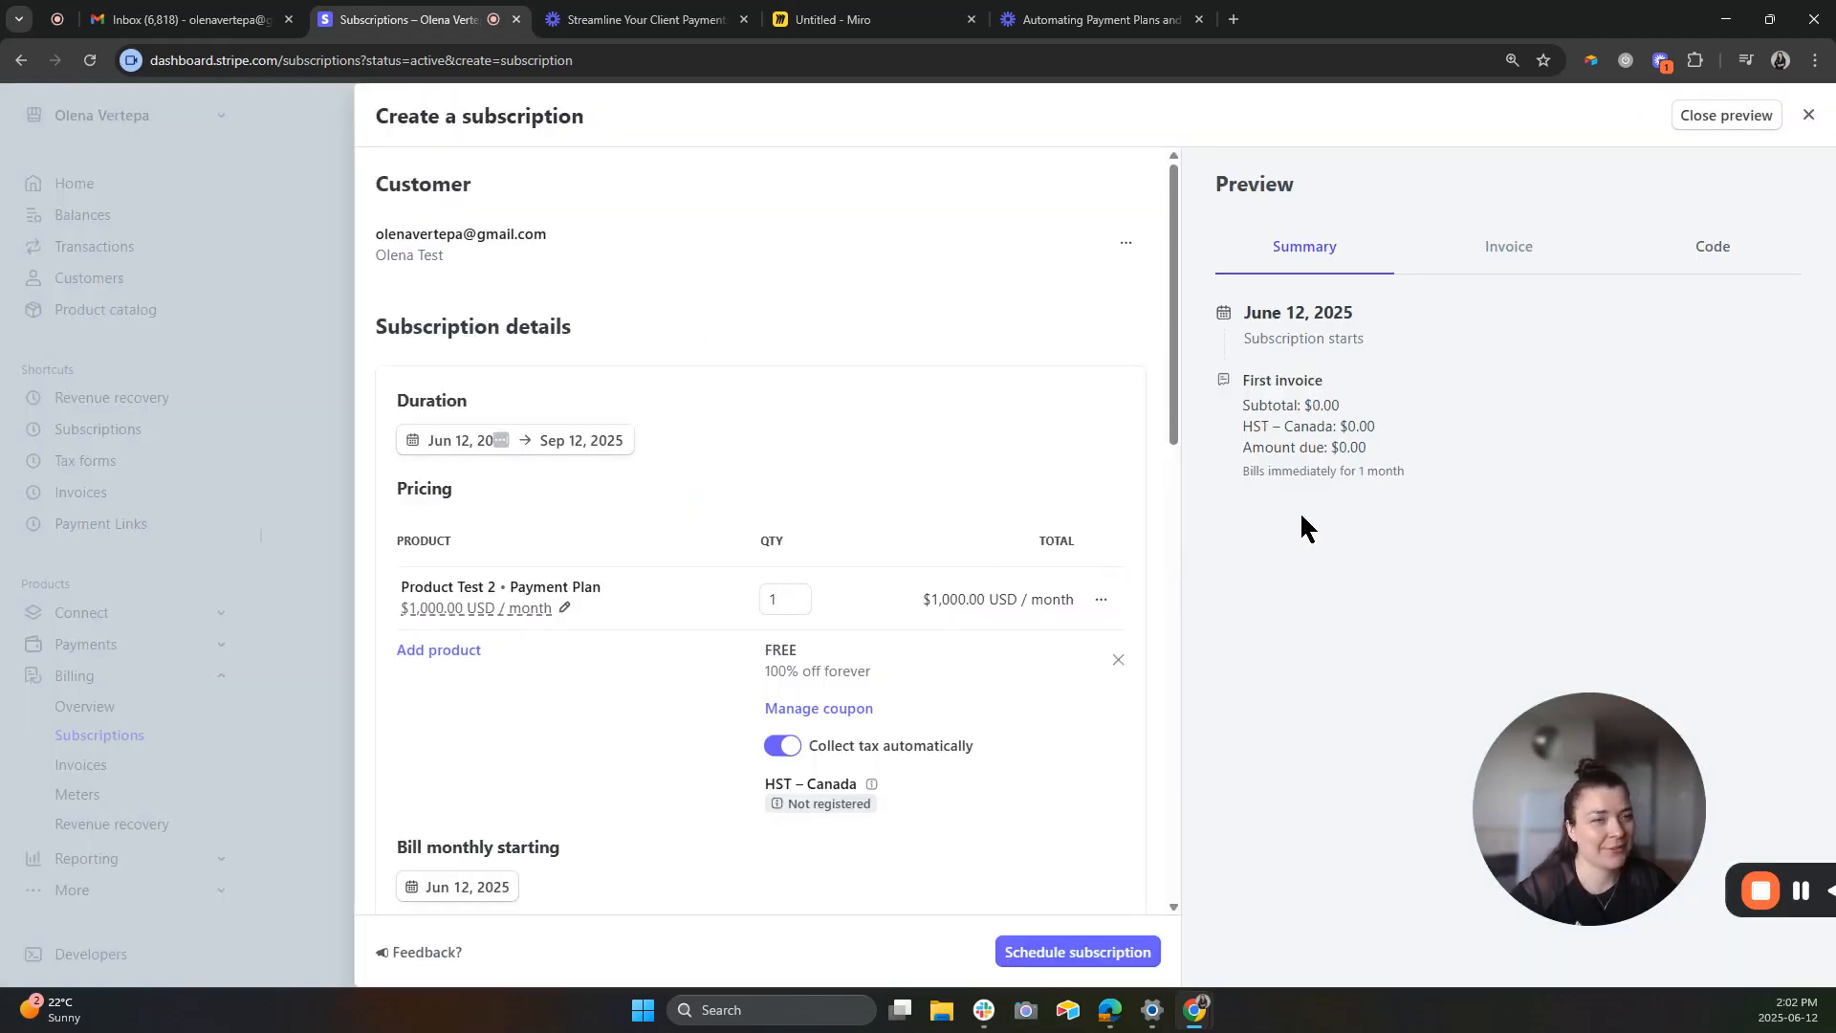
left_click(1058, 954)
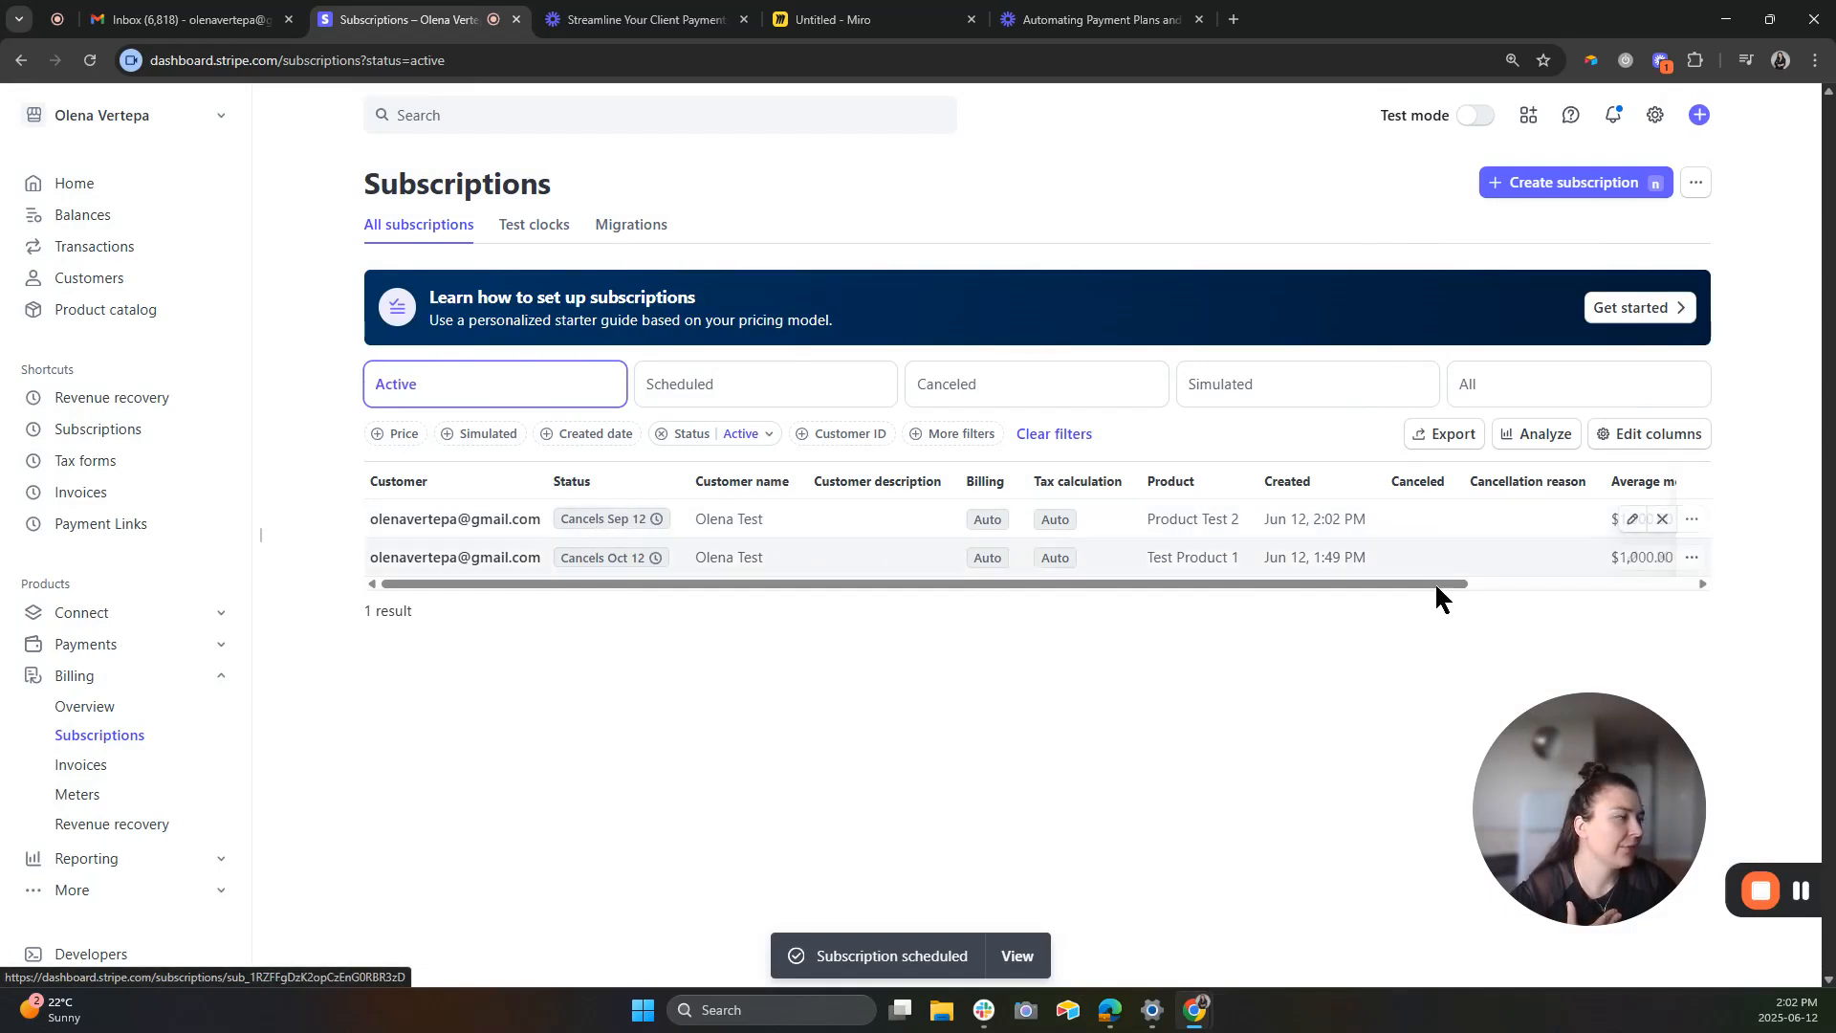
left_click_drag(1434, 583, 1345, 595)
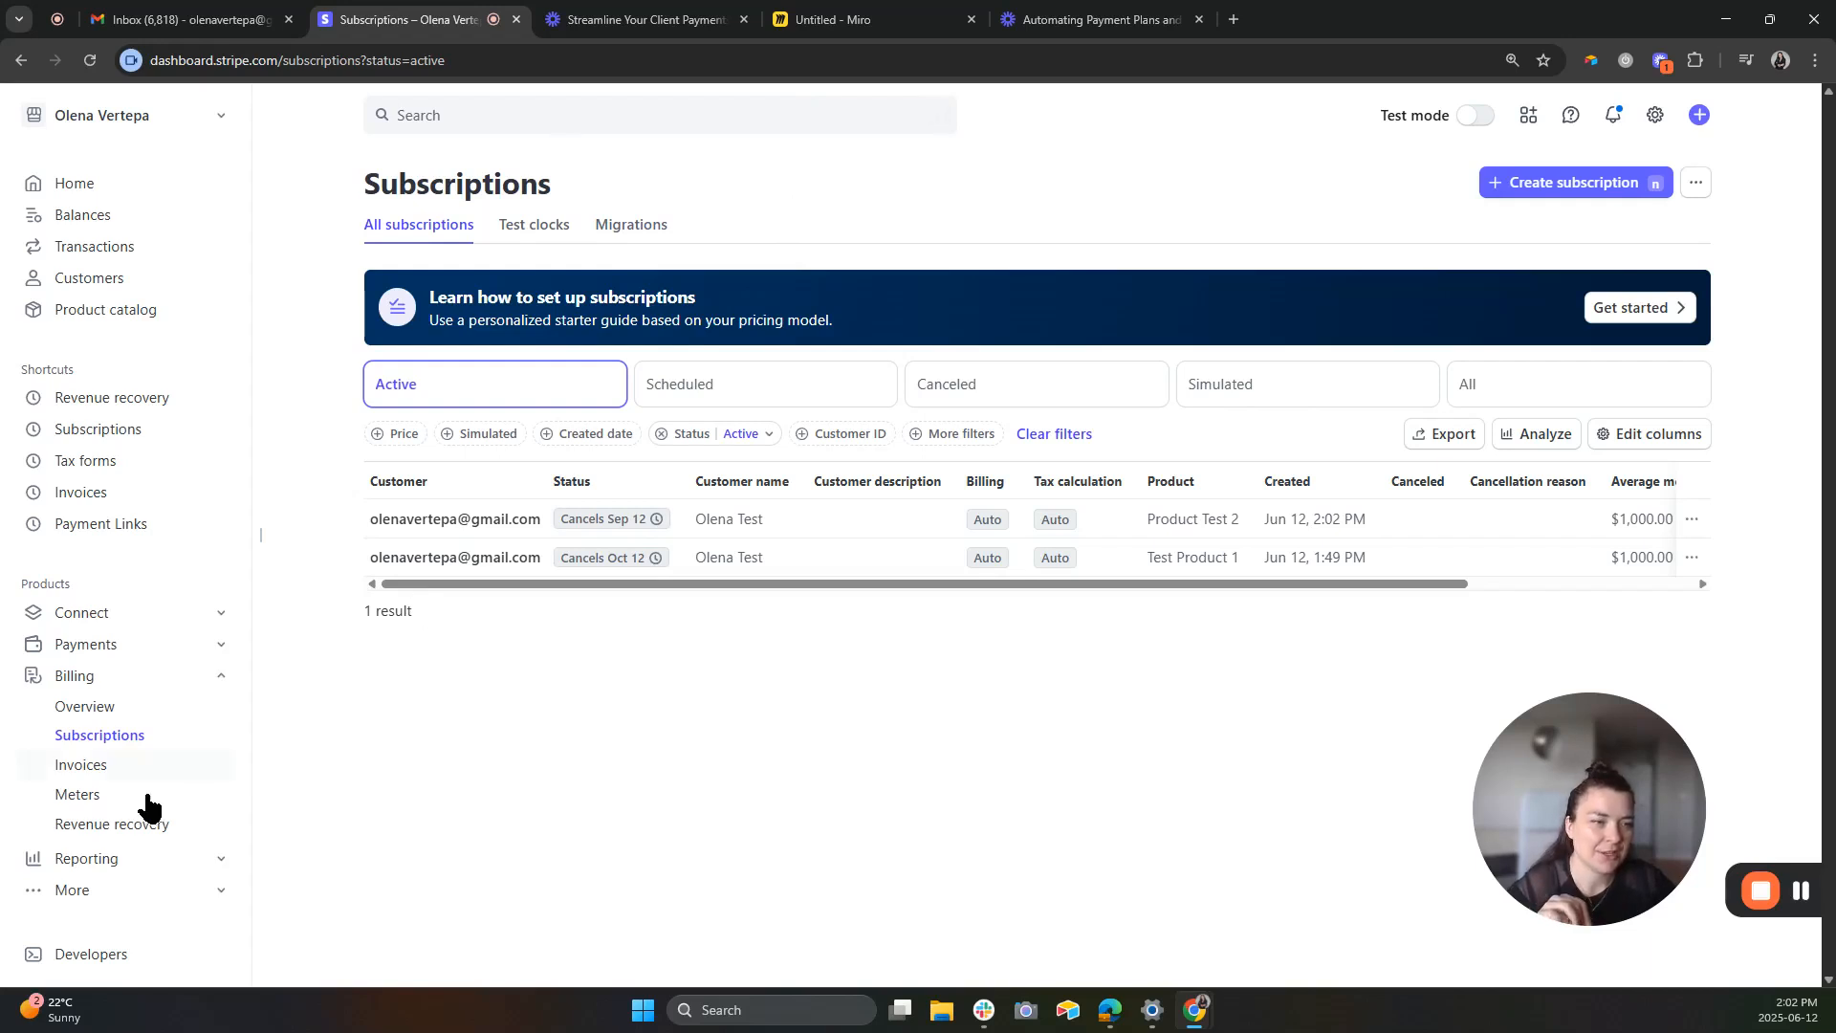
Open the revenue recovery retry settings and read the explanation of the Smart Retry policy for subscriptions.
left_click(100, 831)
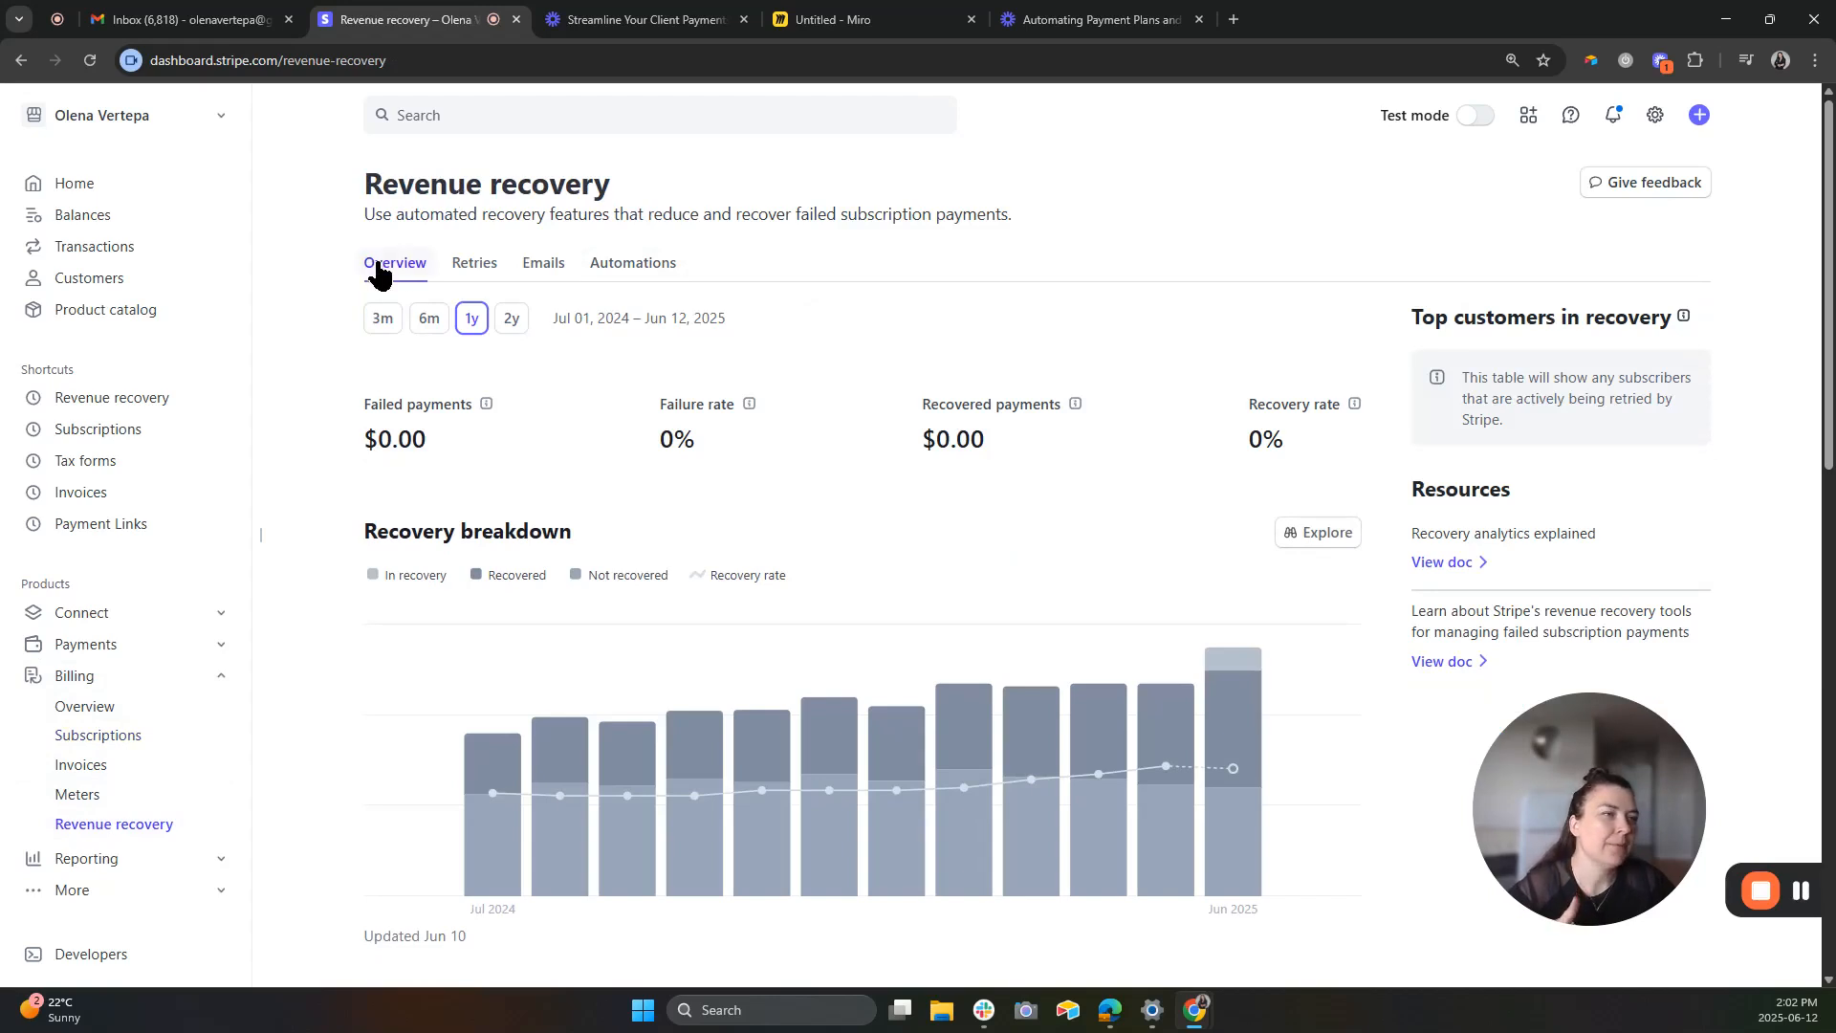
left_click(475, 266)
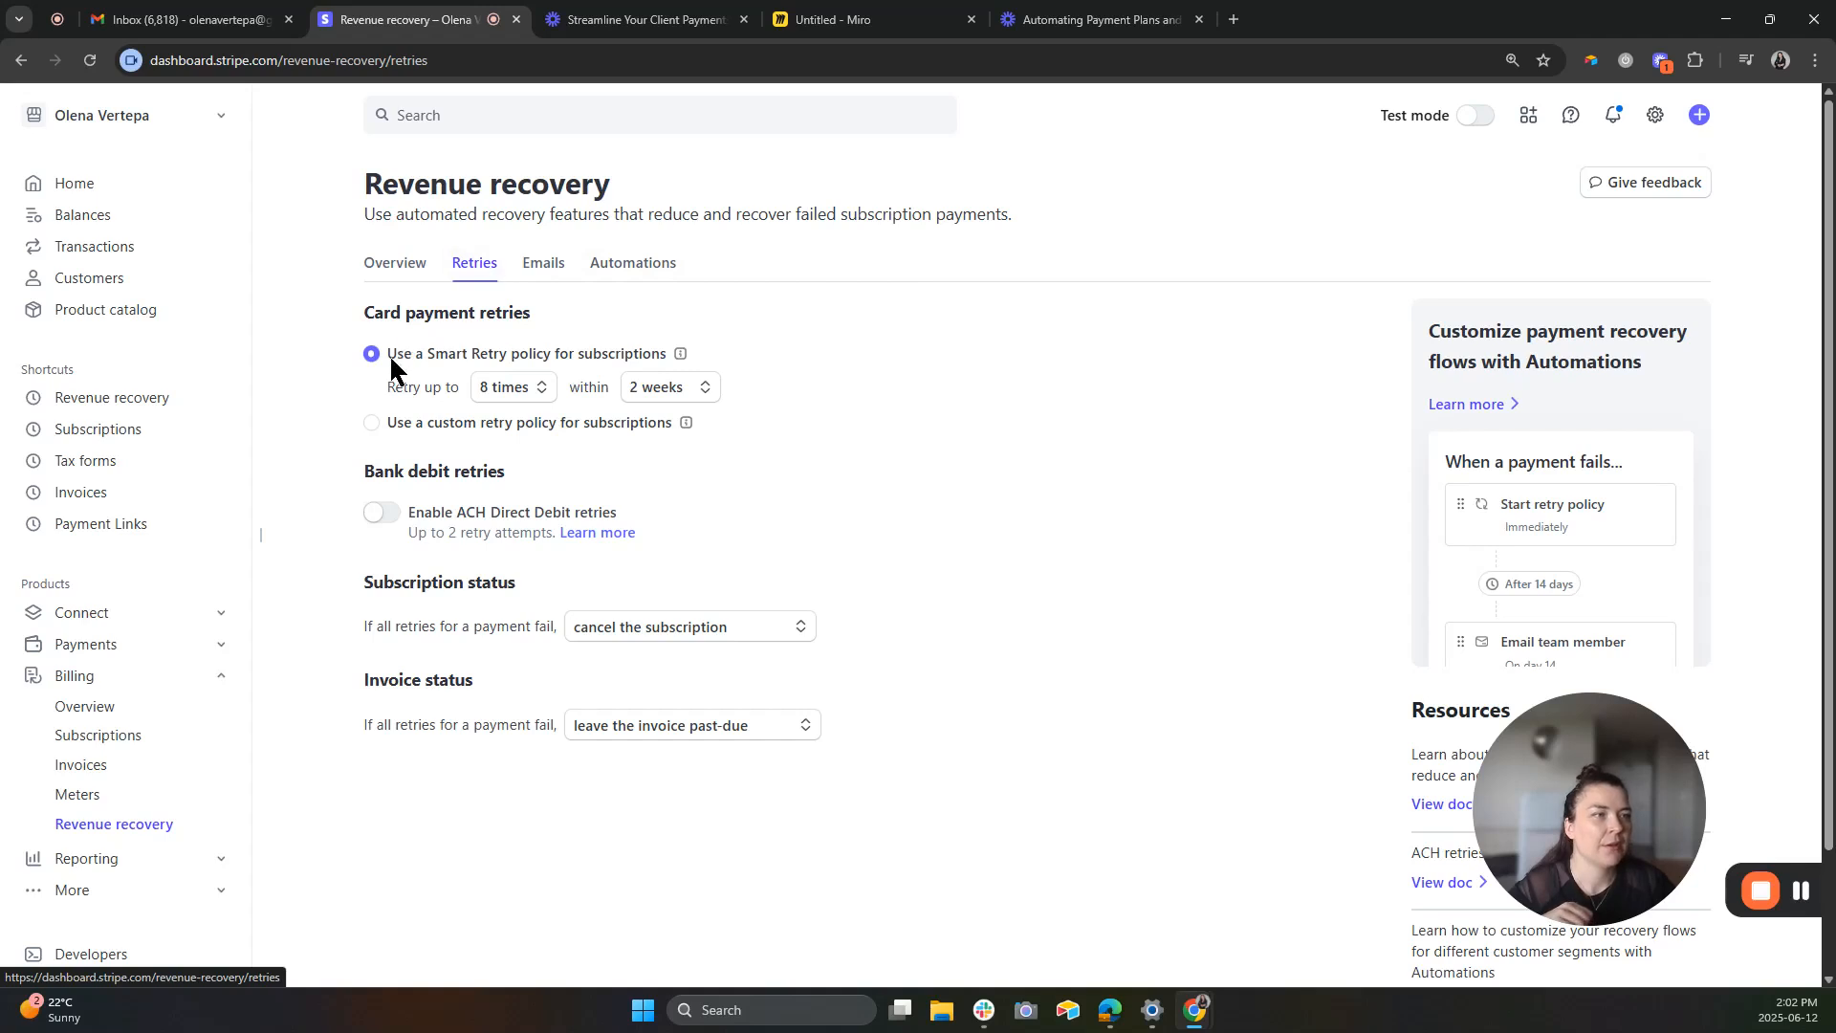
left_click_drag(390, 361, 692, 343)
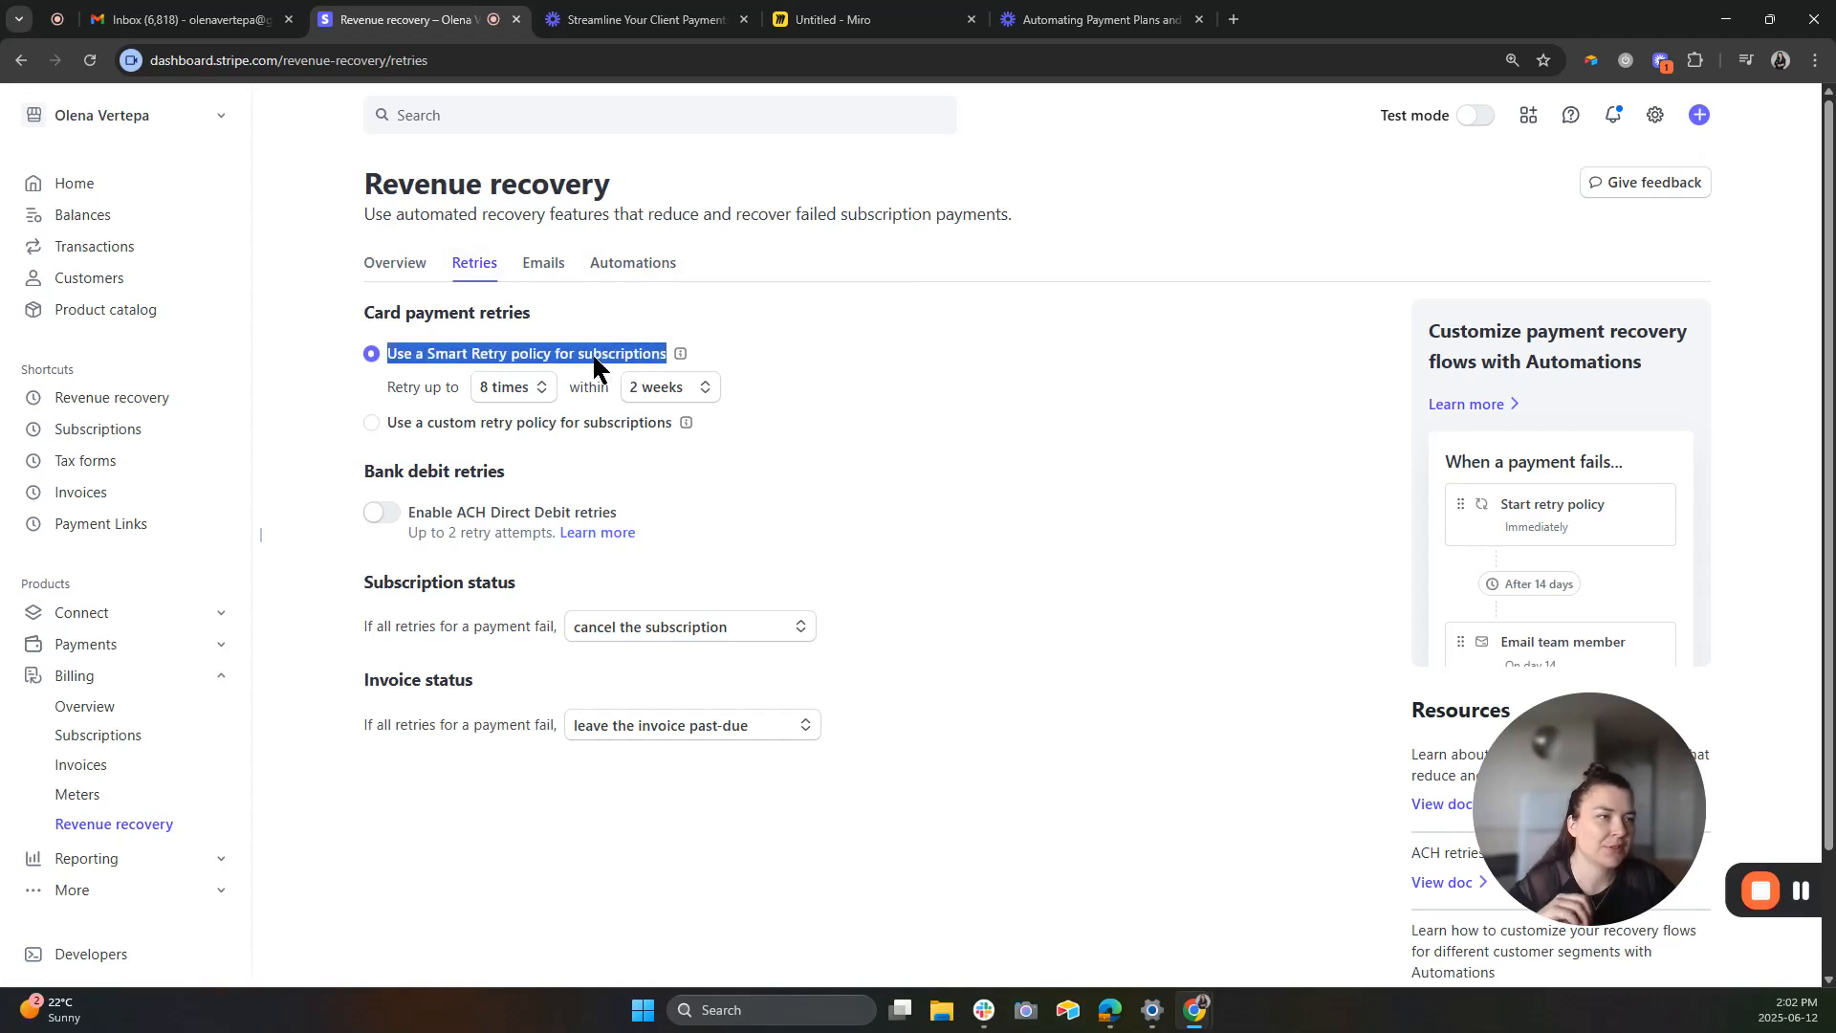
mouse_move(683, 346)
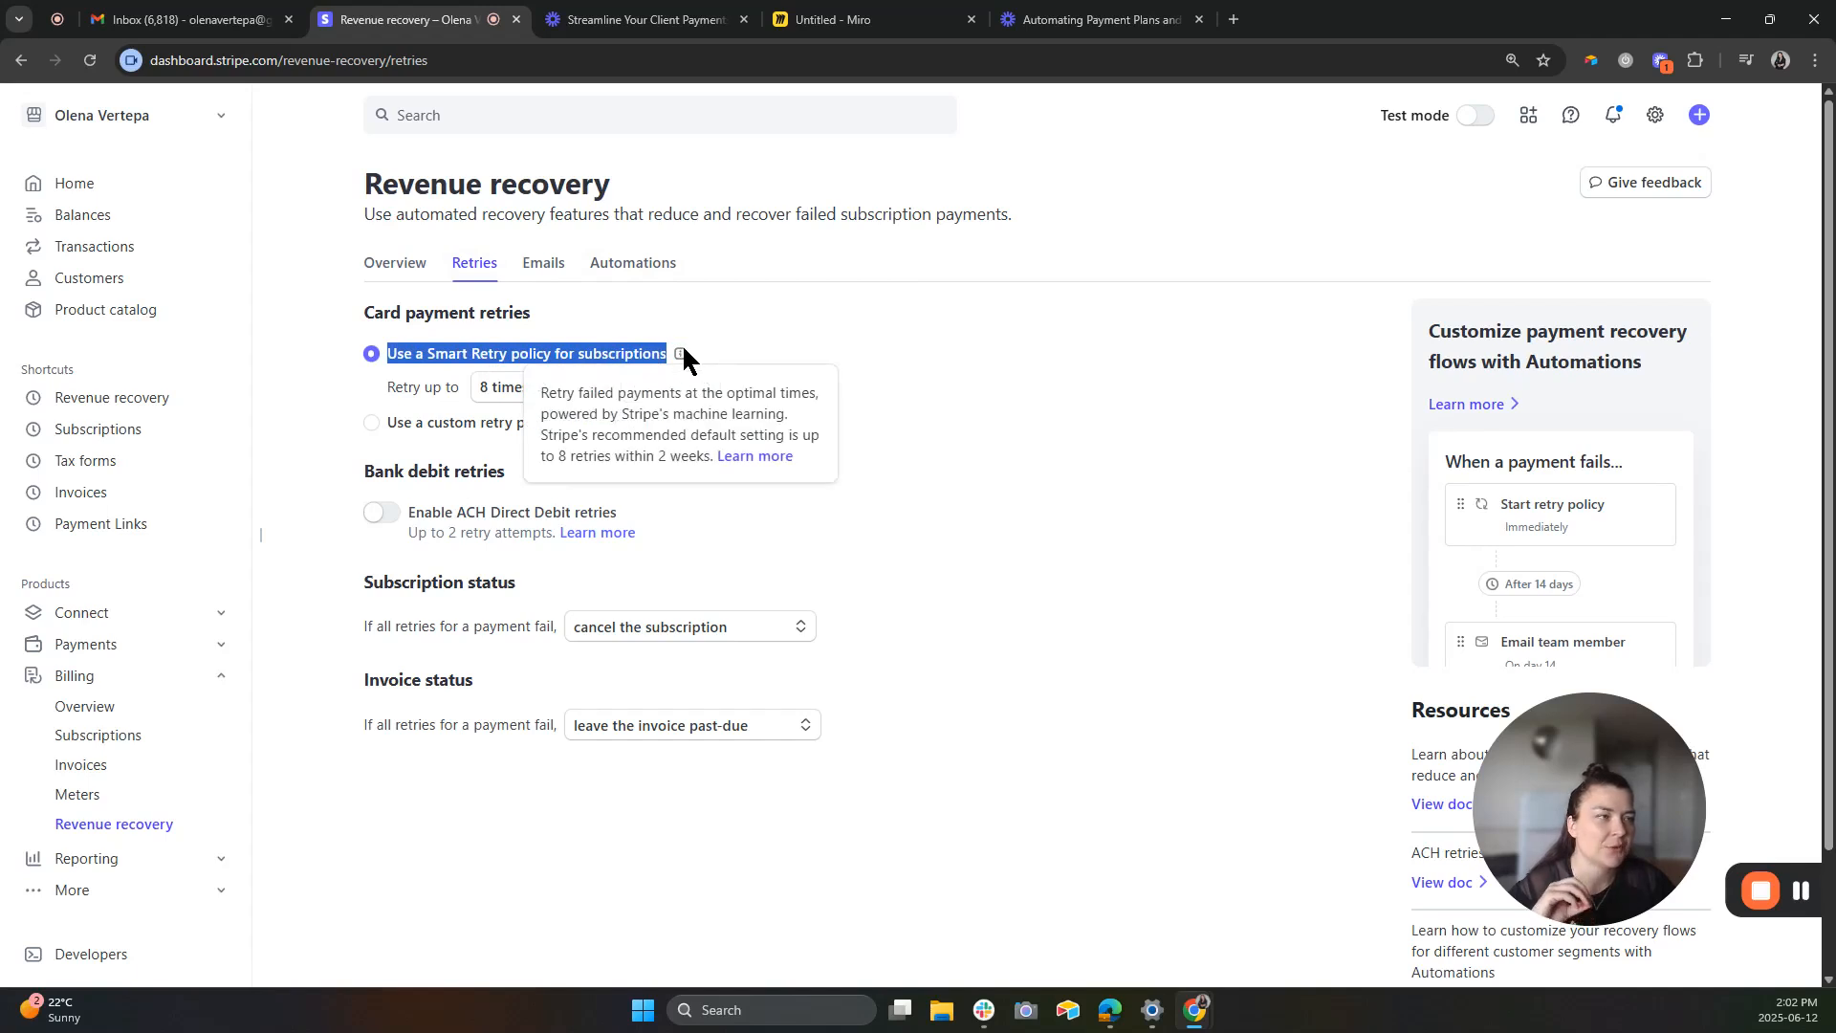
left_click(1032, 597)
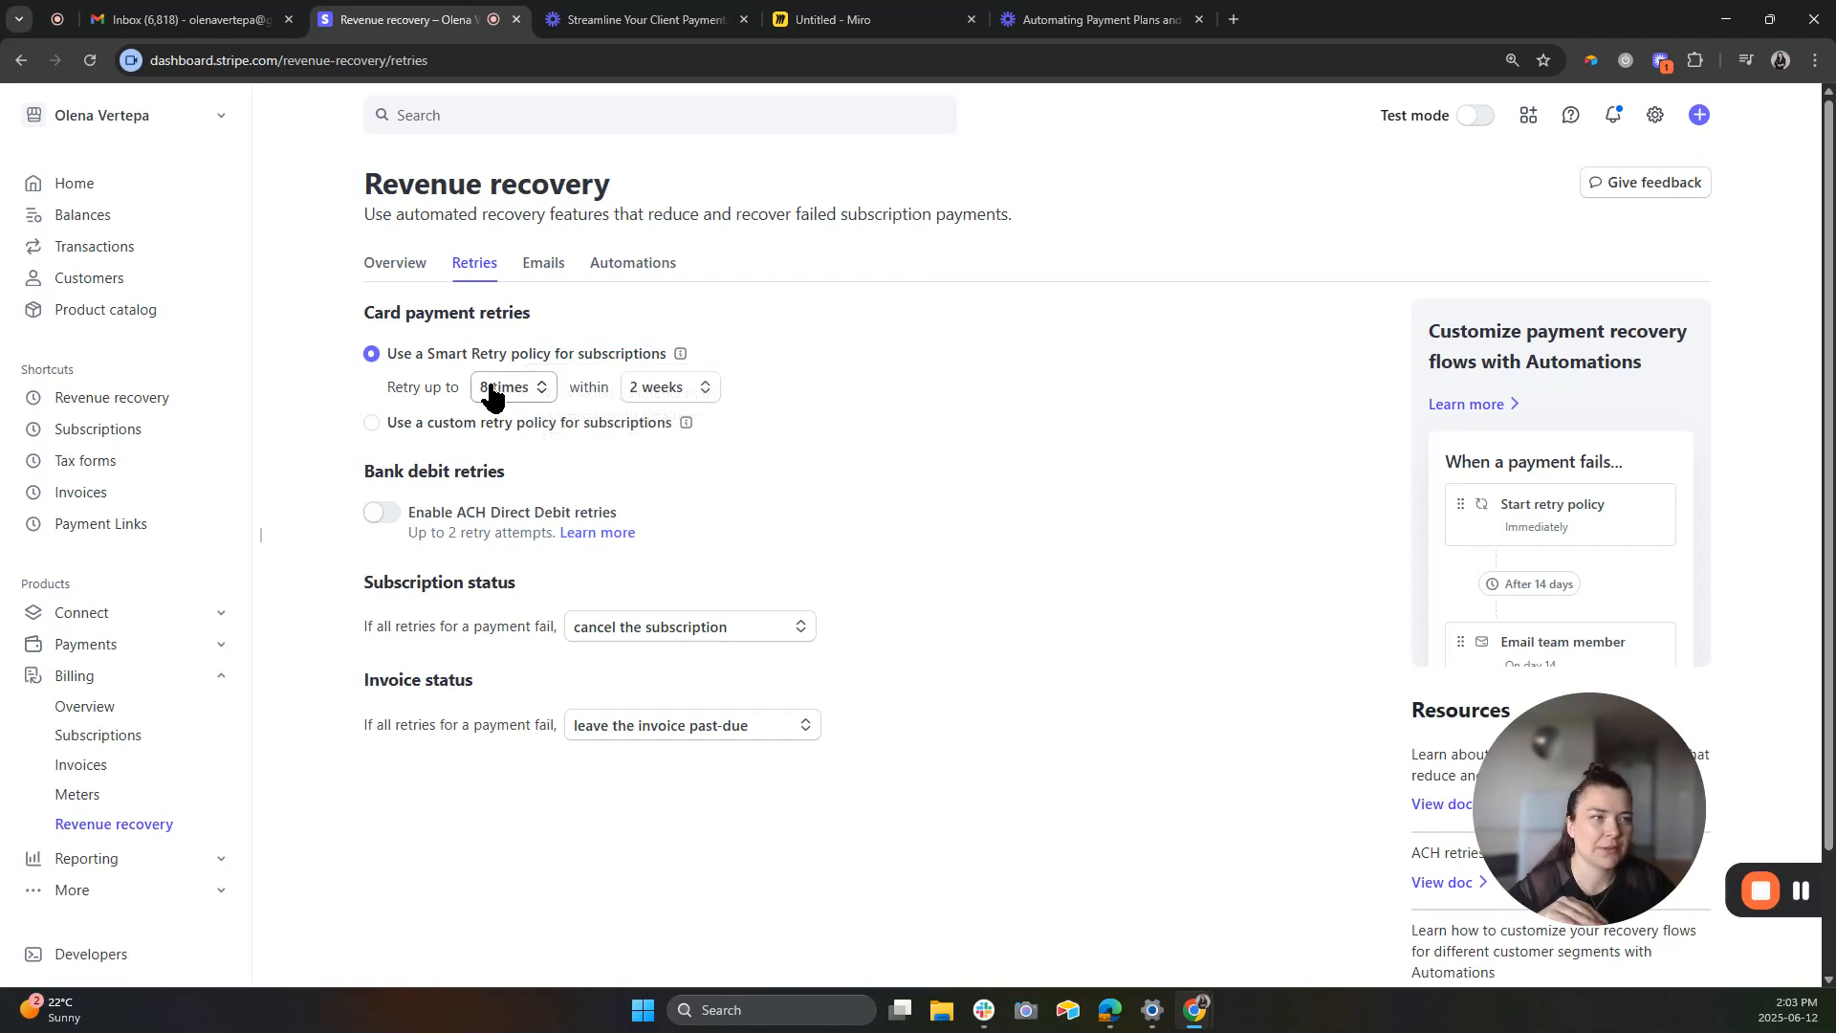
Review the subscription and invoice status options for failed retries and the recovery email settings.
left_click(802, 634)
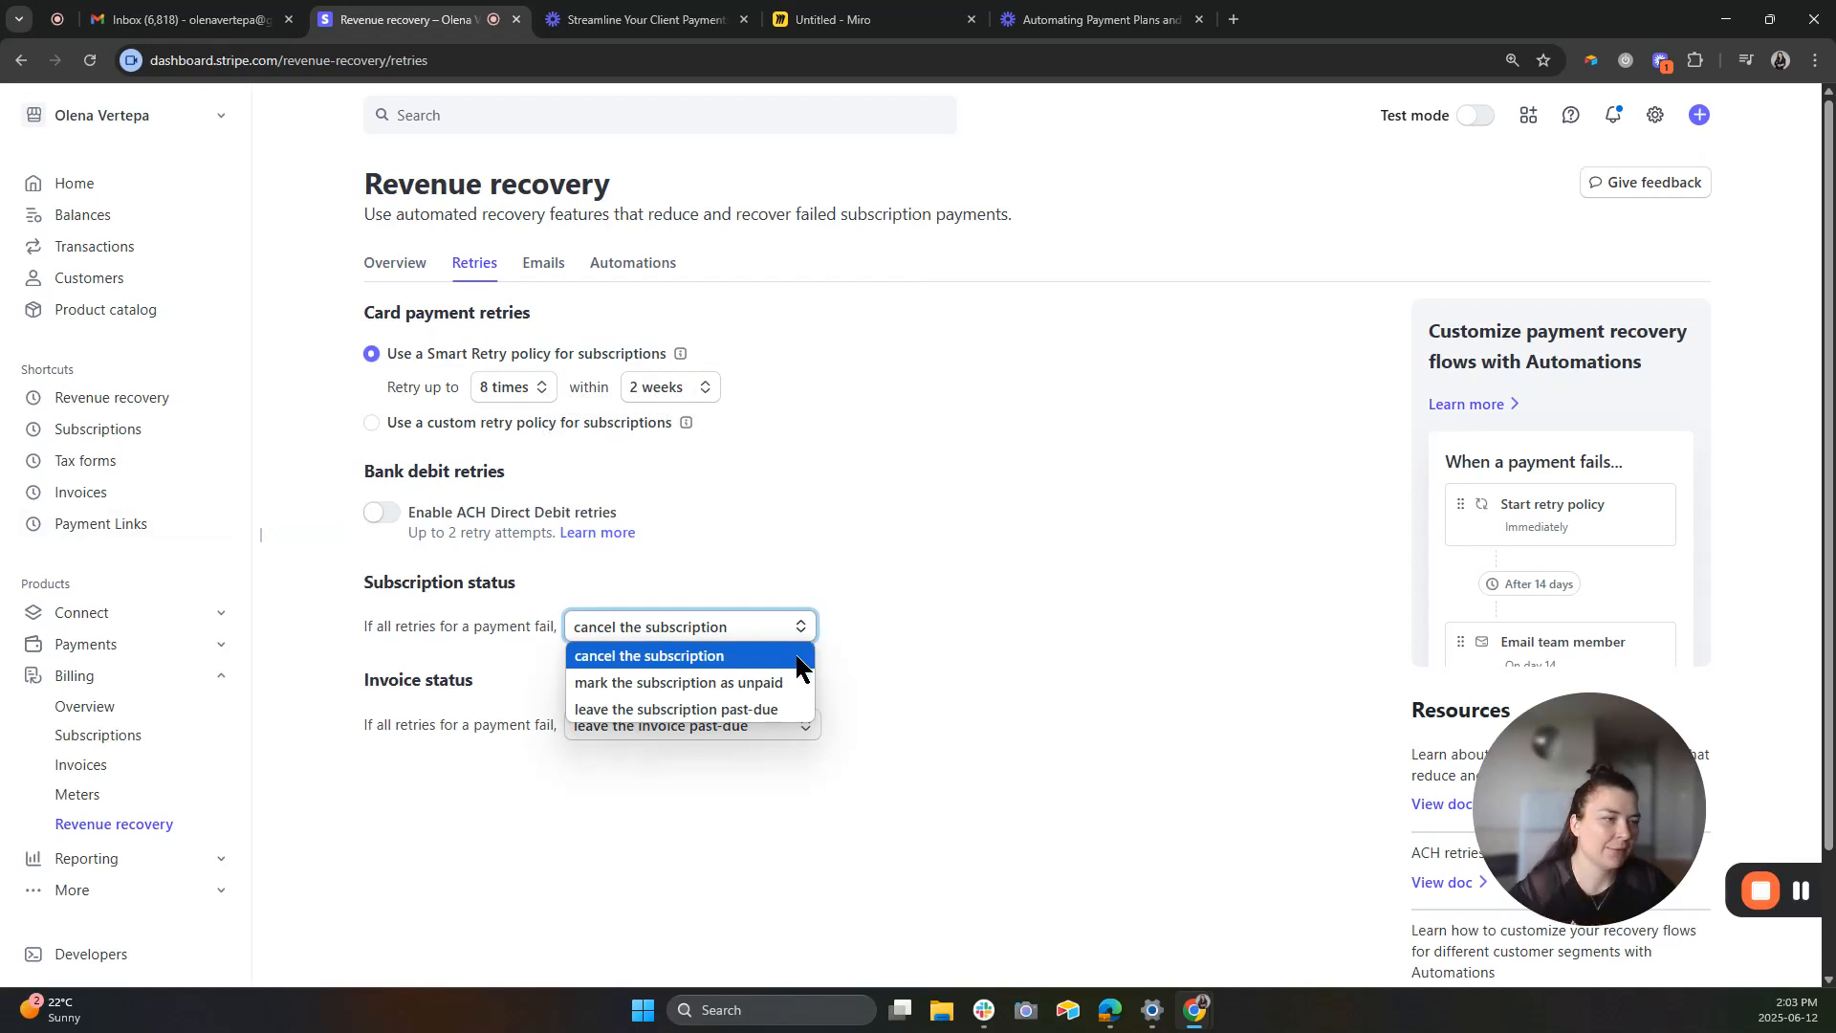
left_click(994, 761)
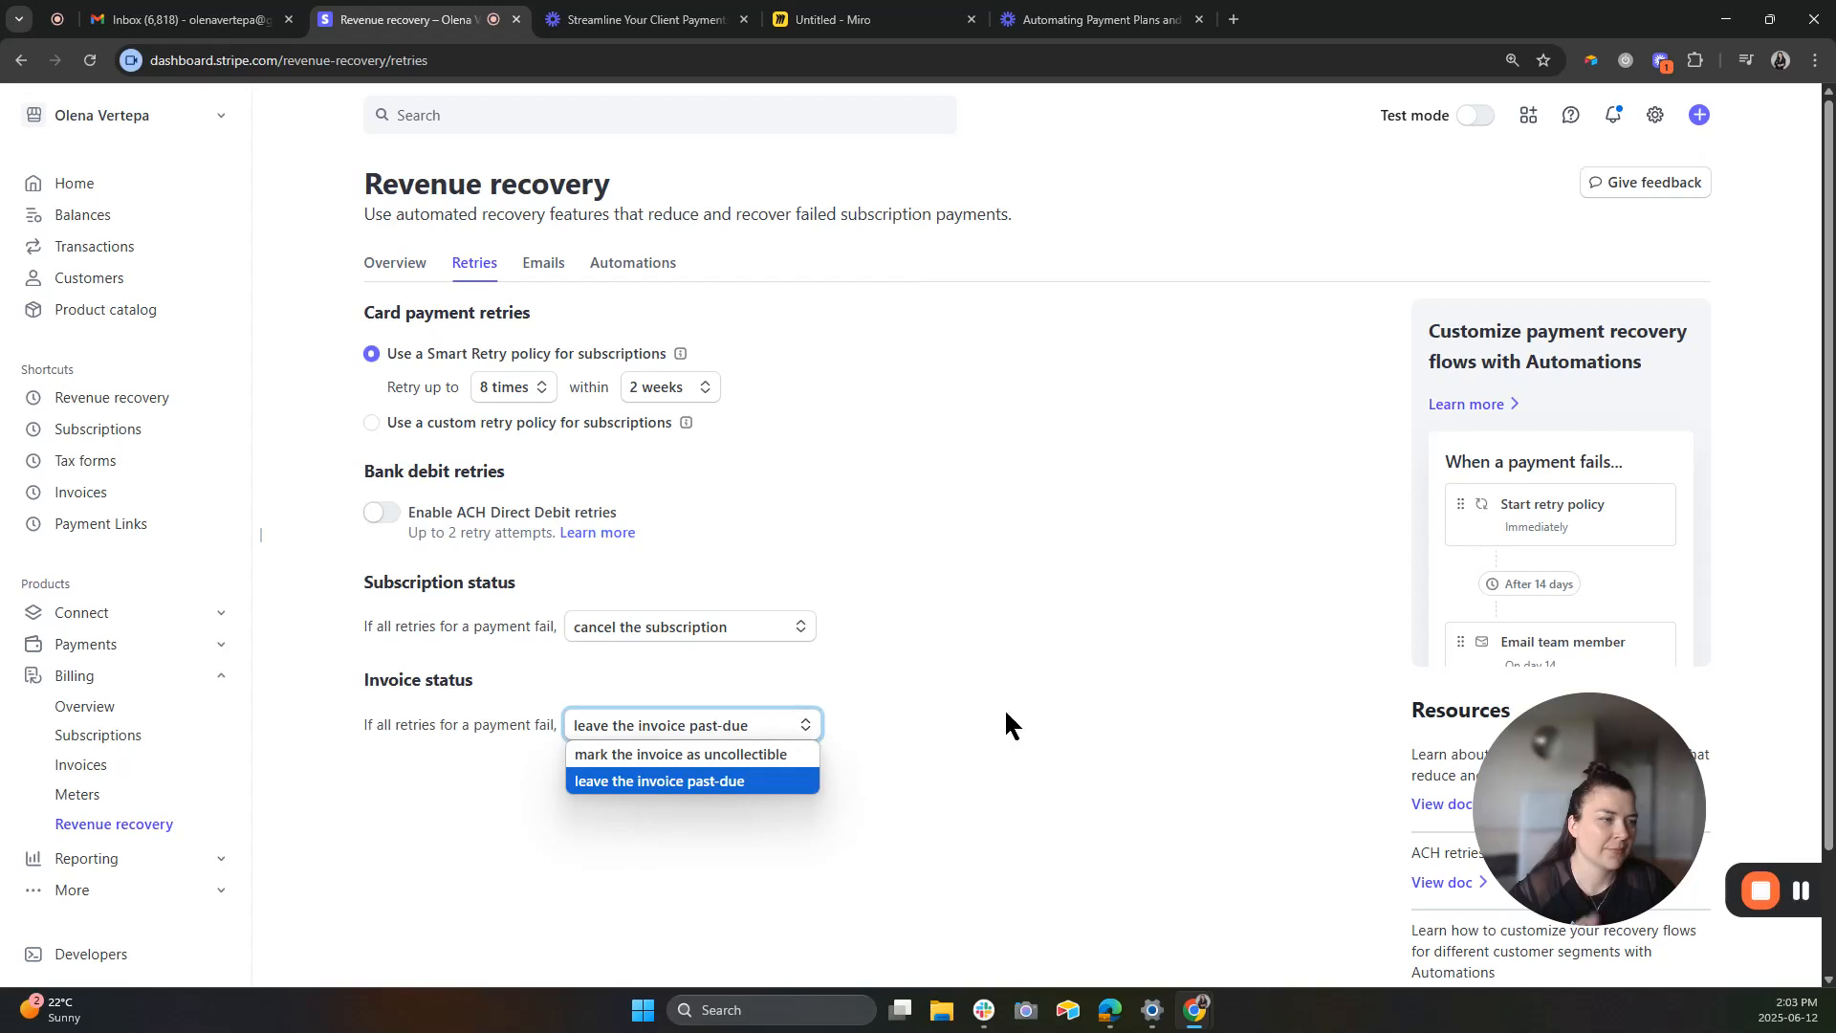
left_click(1044, 709)
left_click(543, 273)
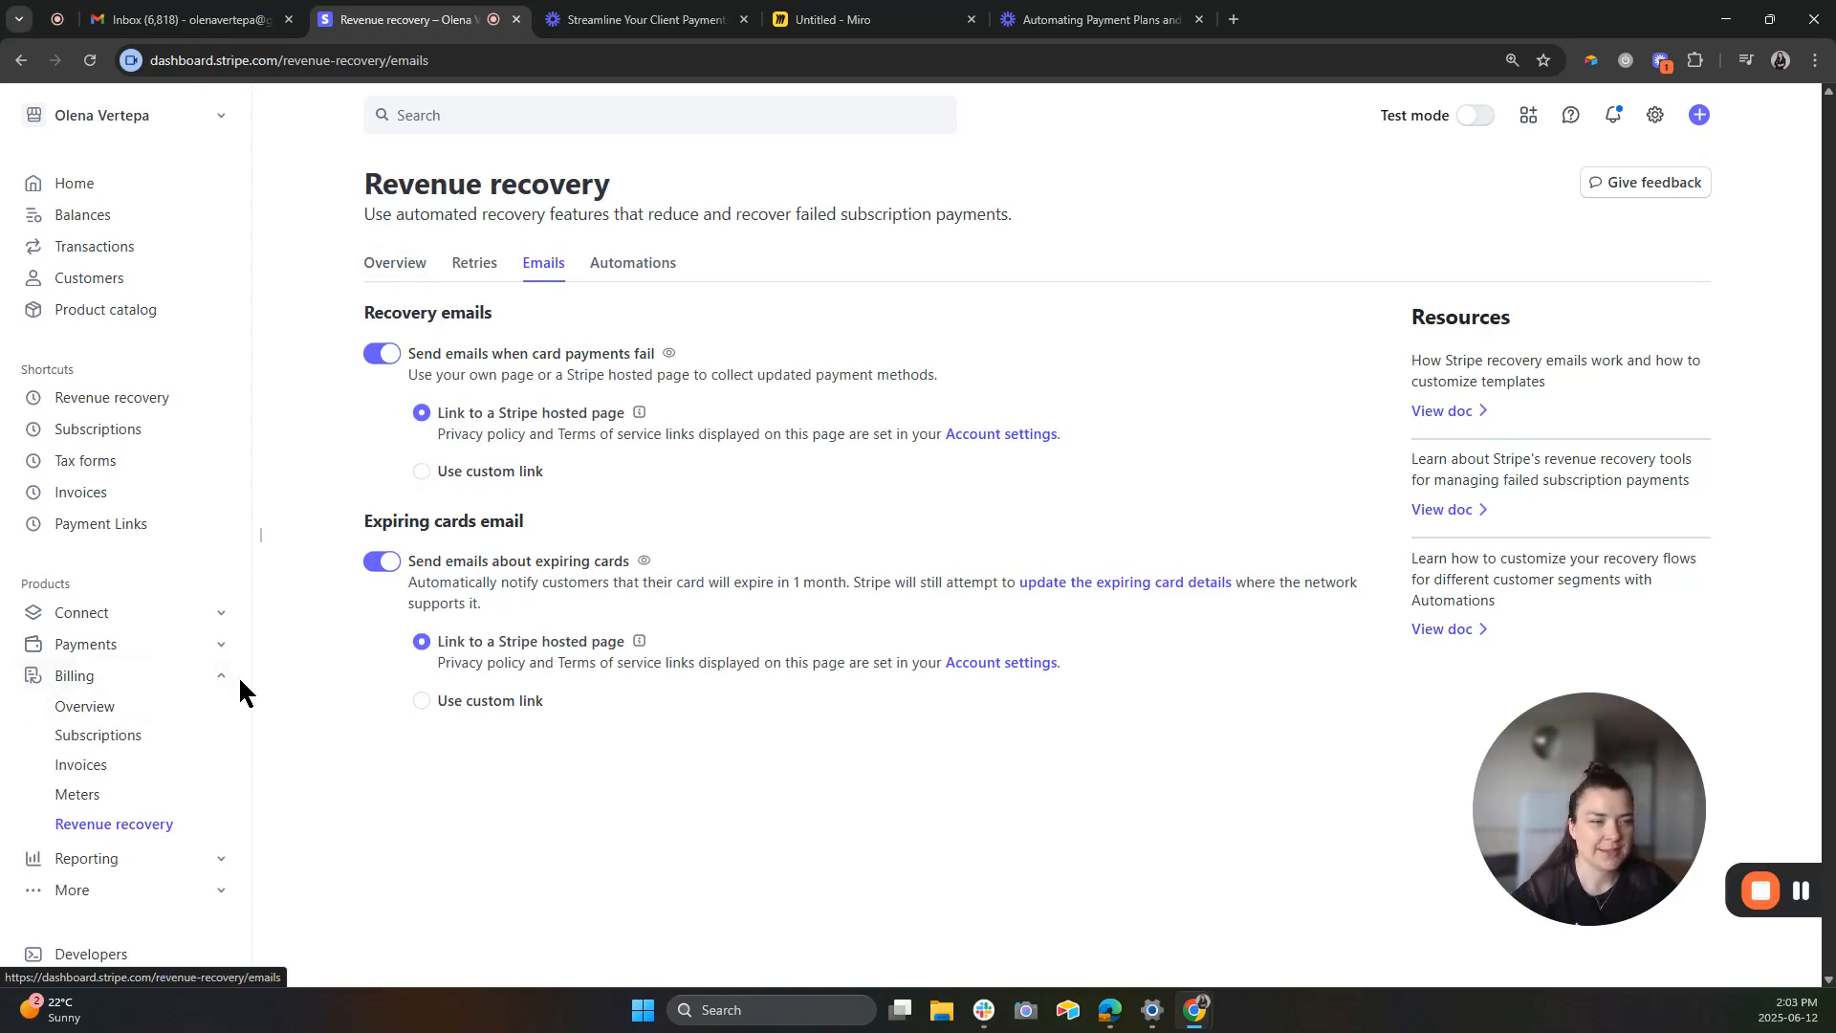
Create a new invoice and add a new customer to it with the customer's name and e-mail address.
left_click(98, 499)
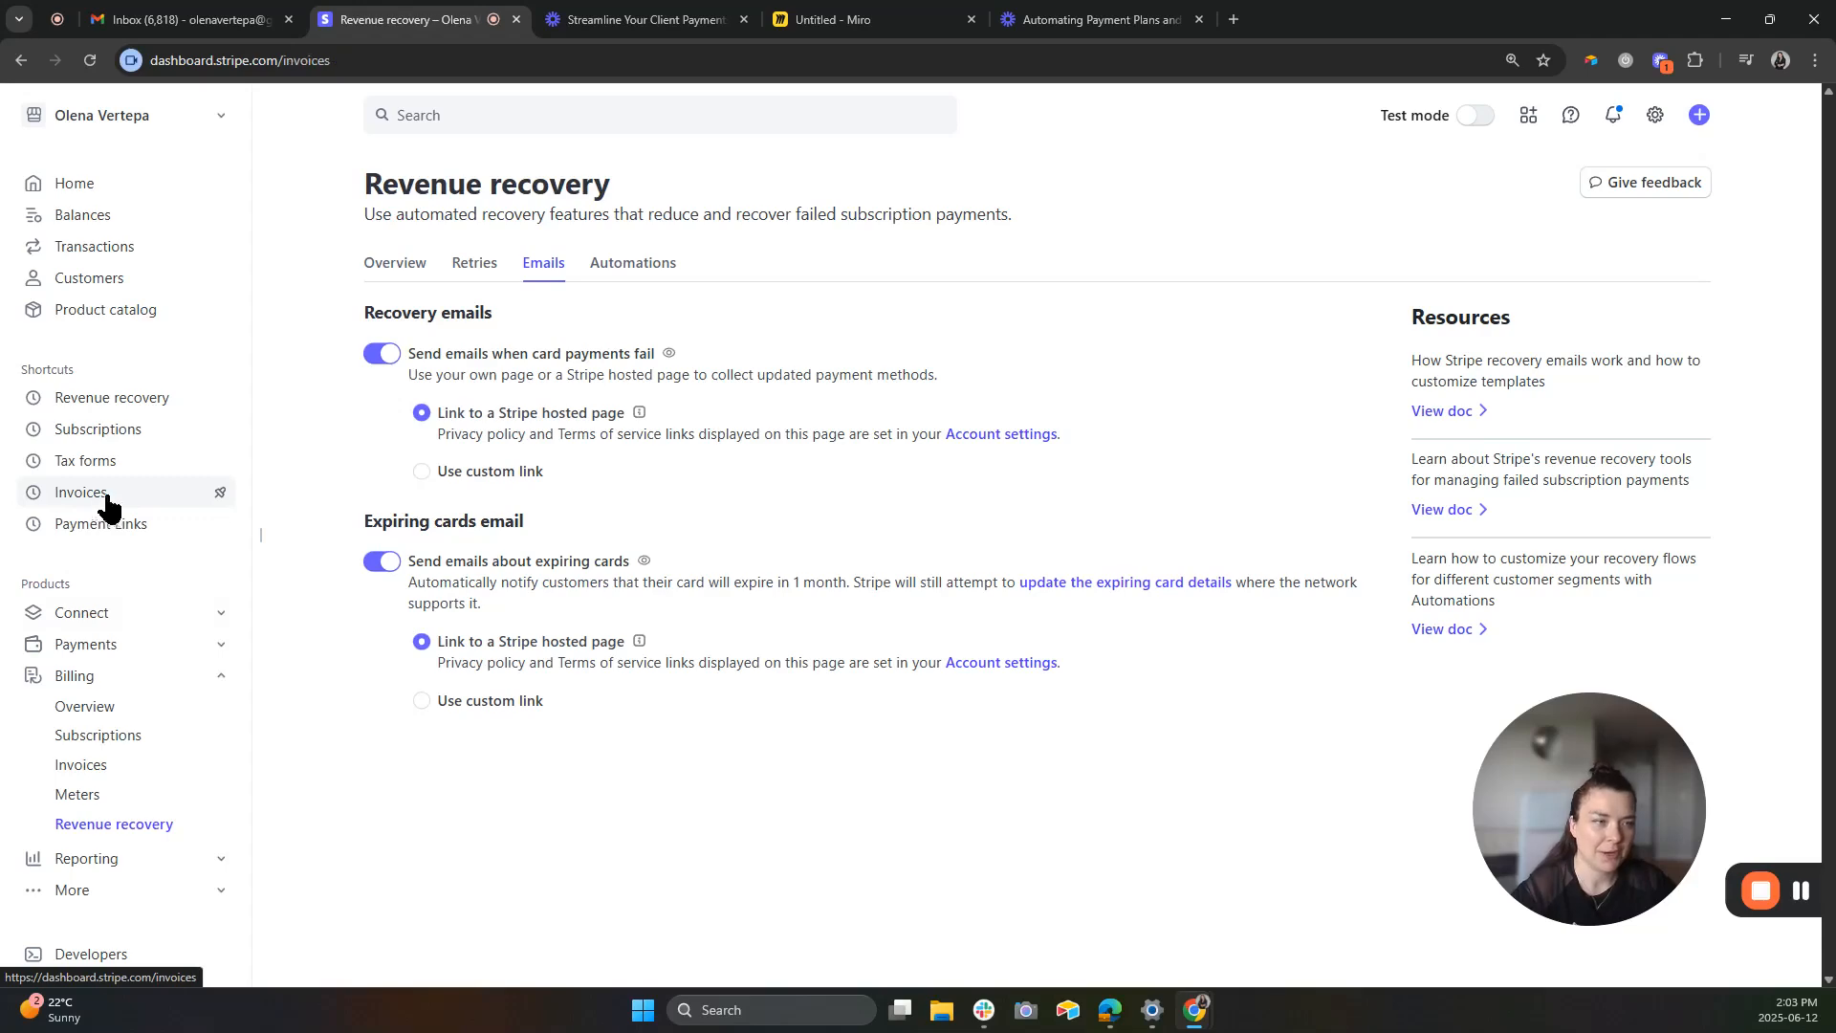
left_click(1618, 183)
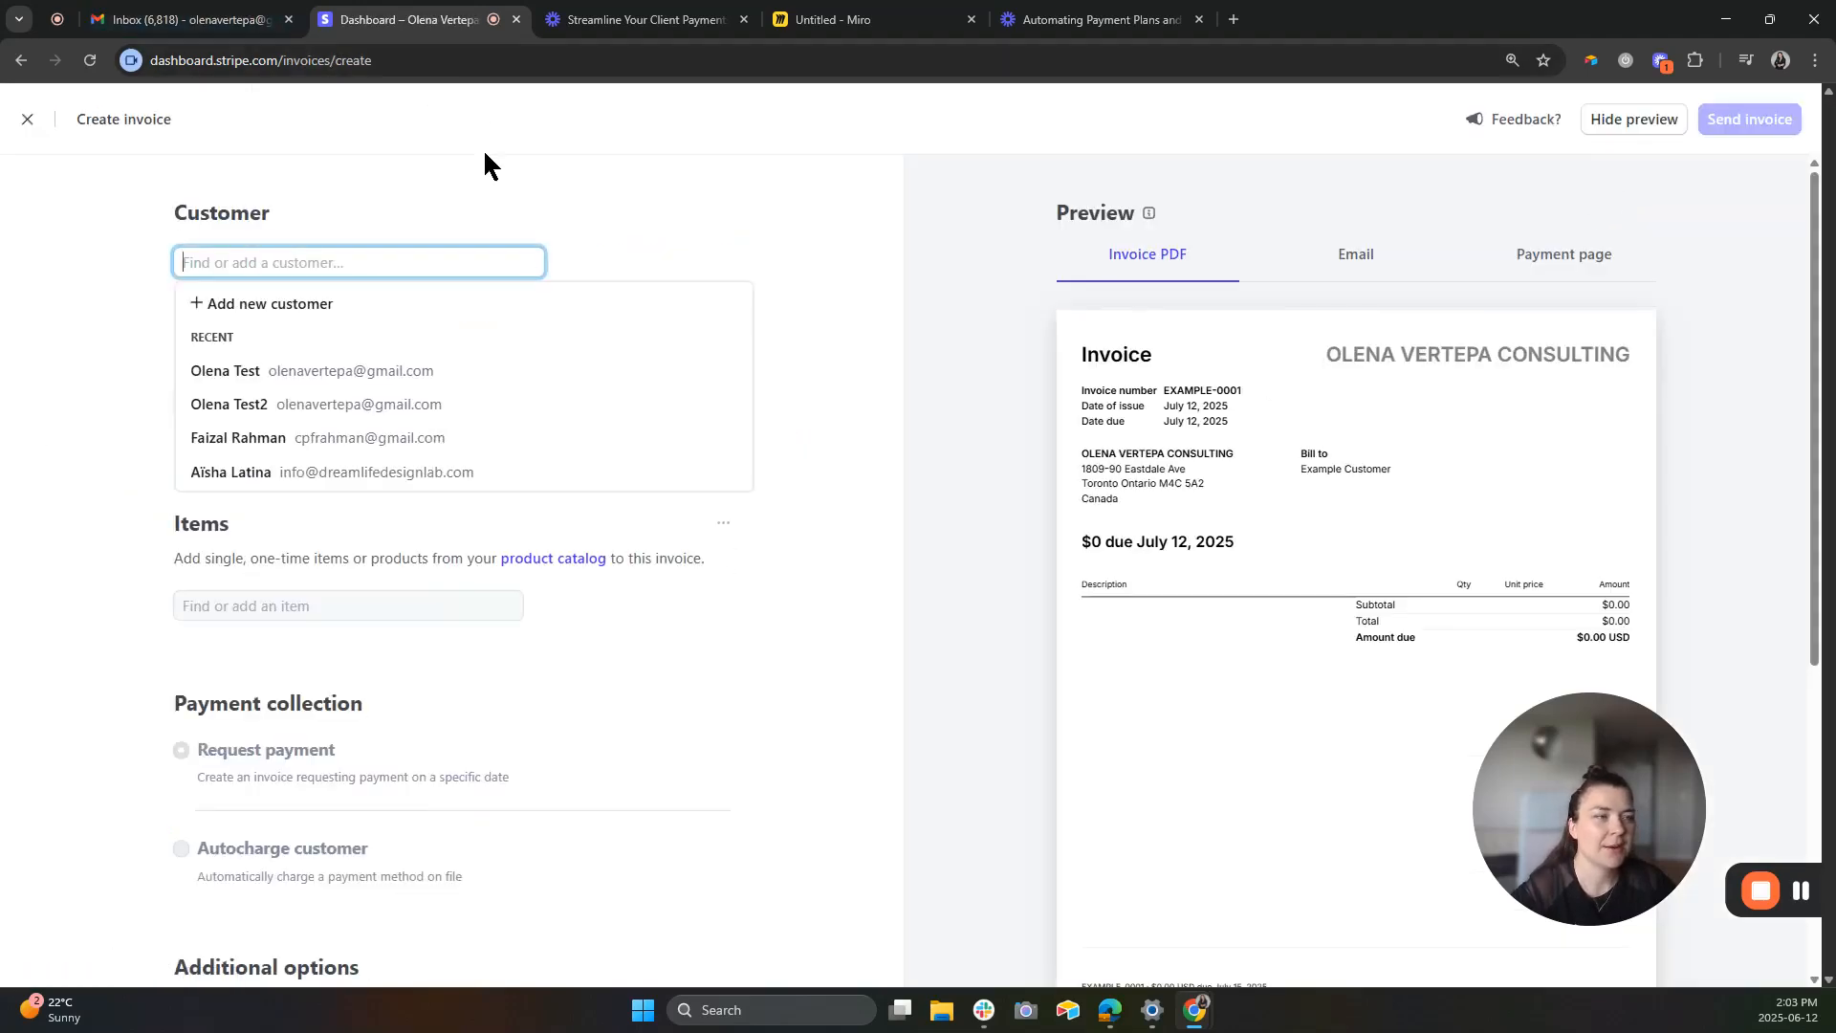
type("O")
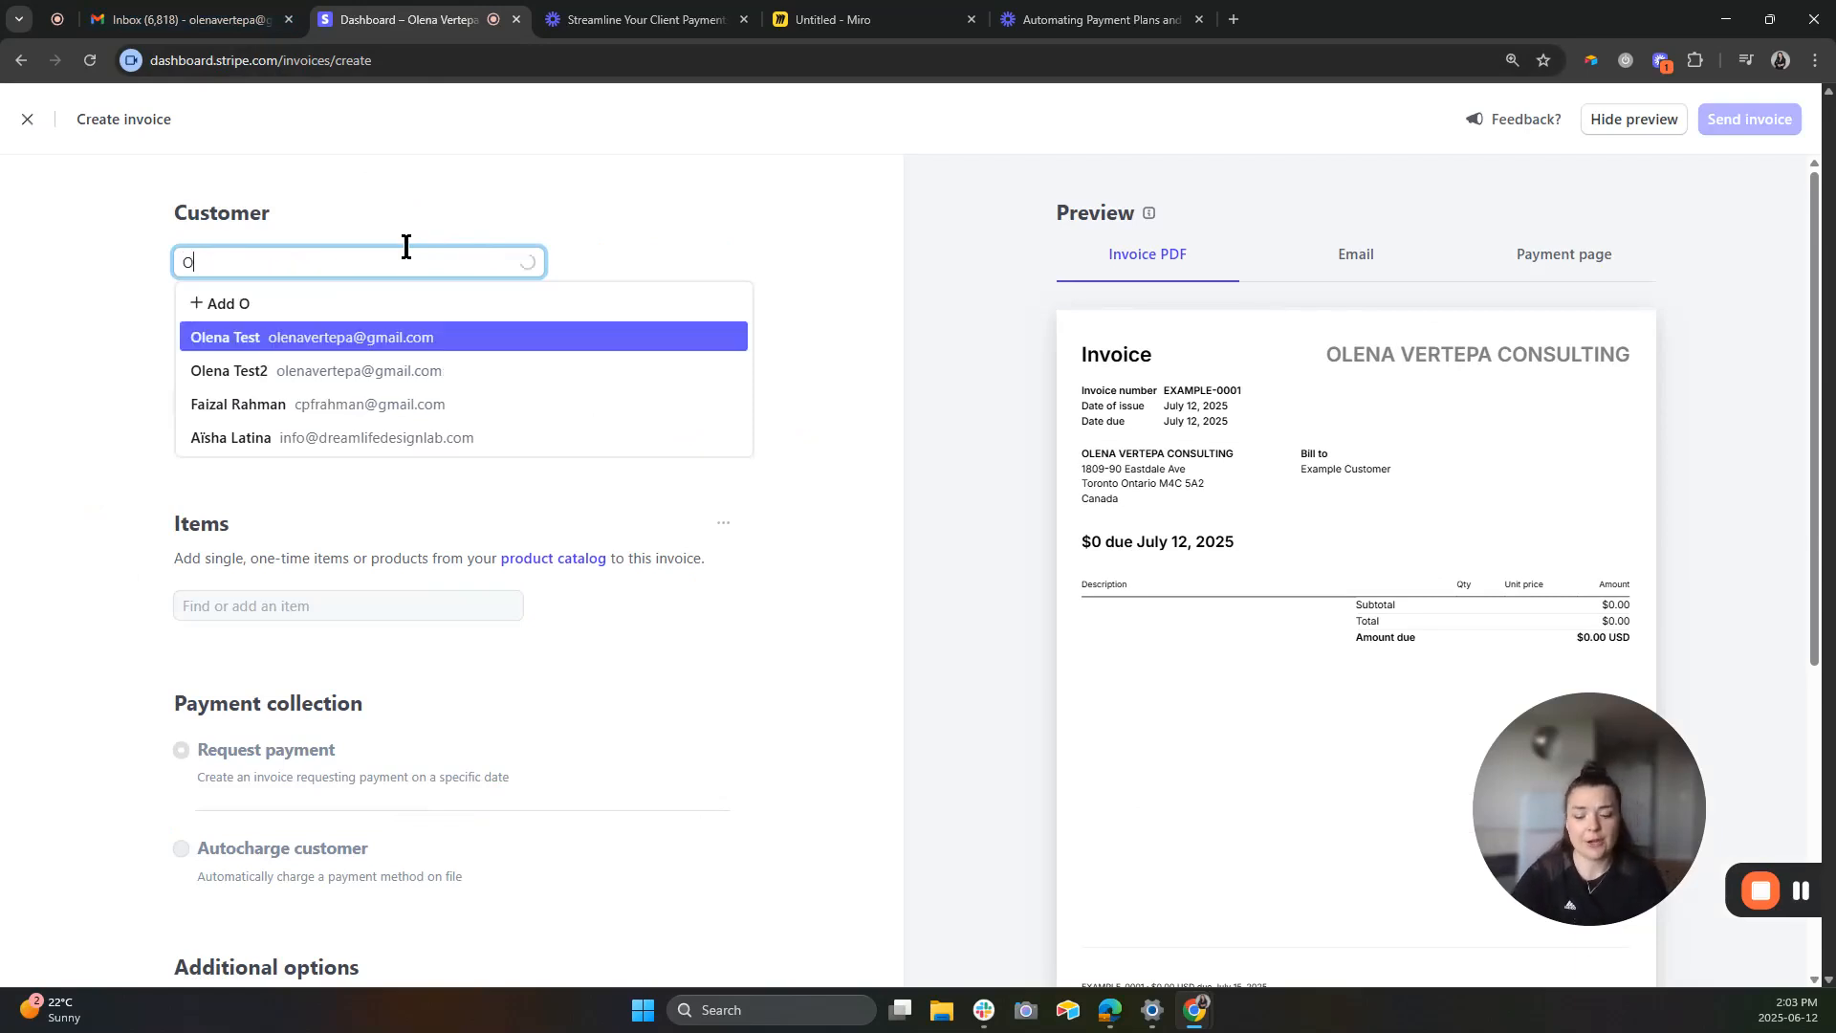
type("lena Test 3")
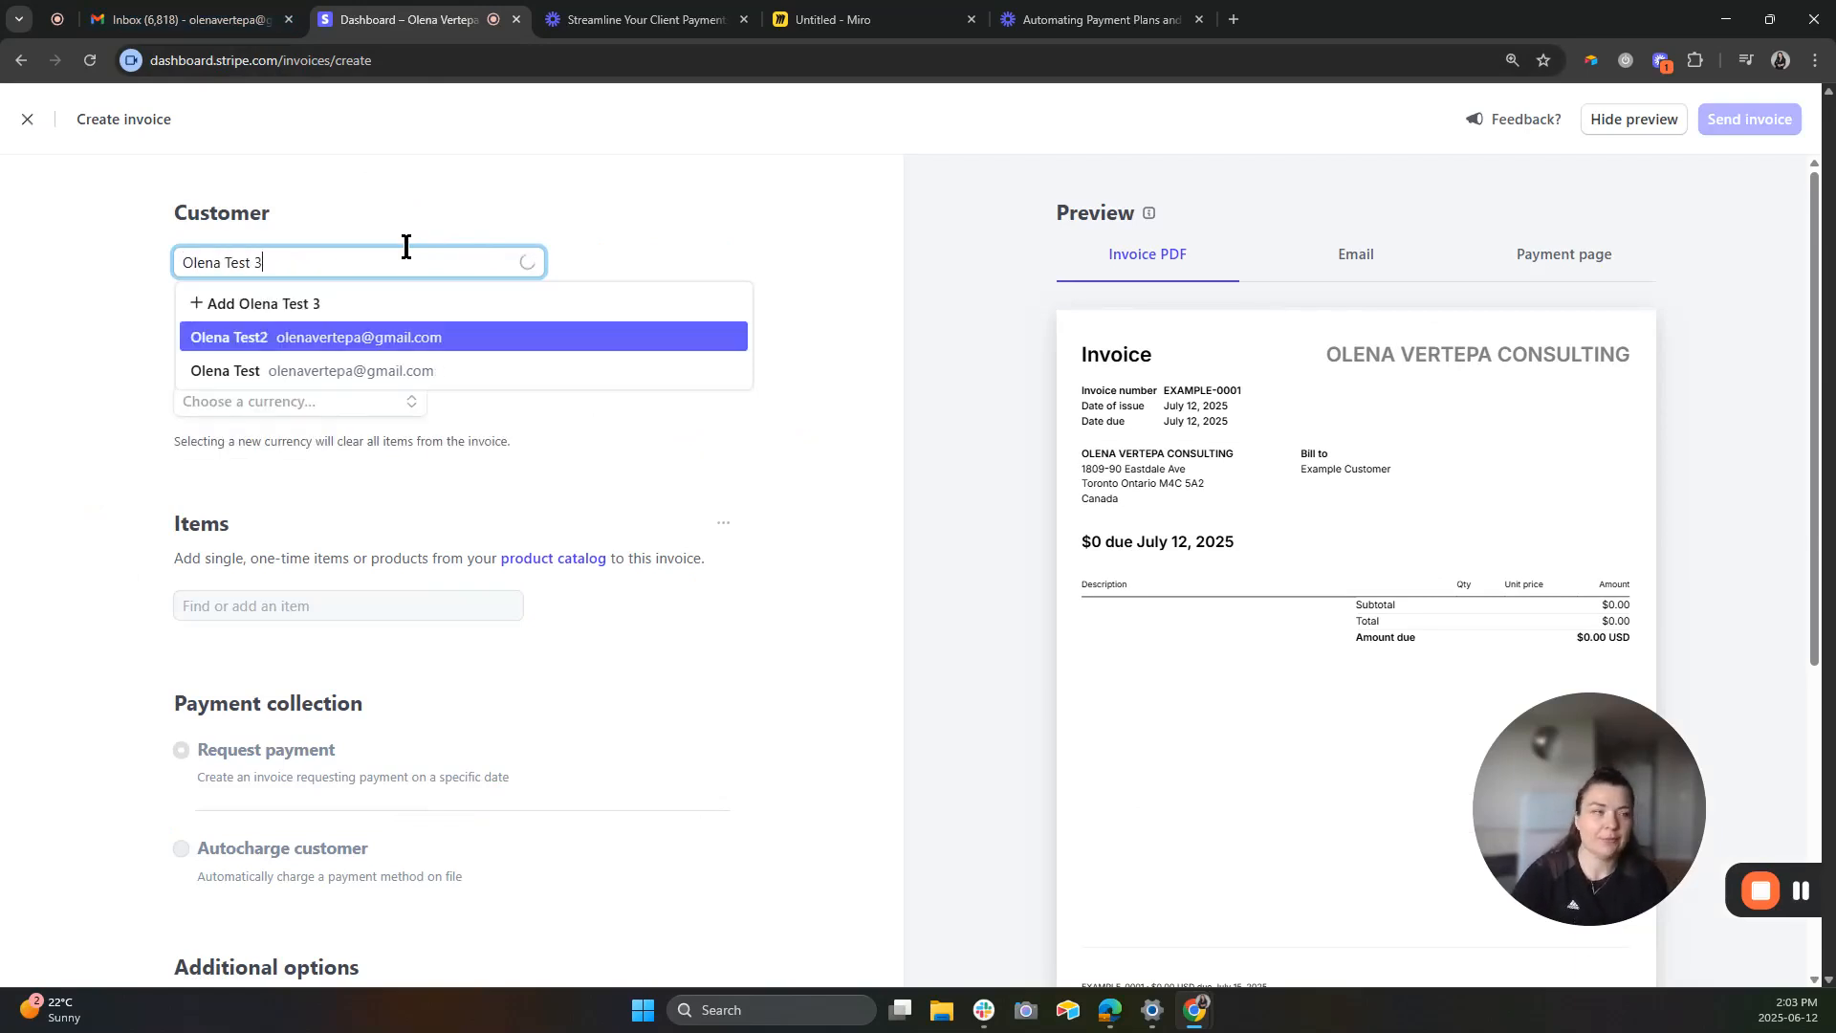
left_click(388, 302)
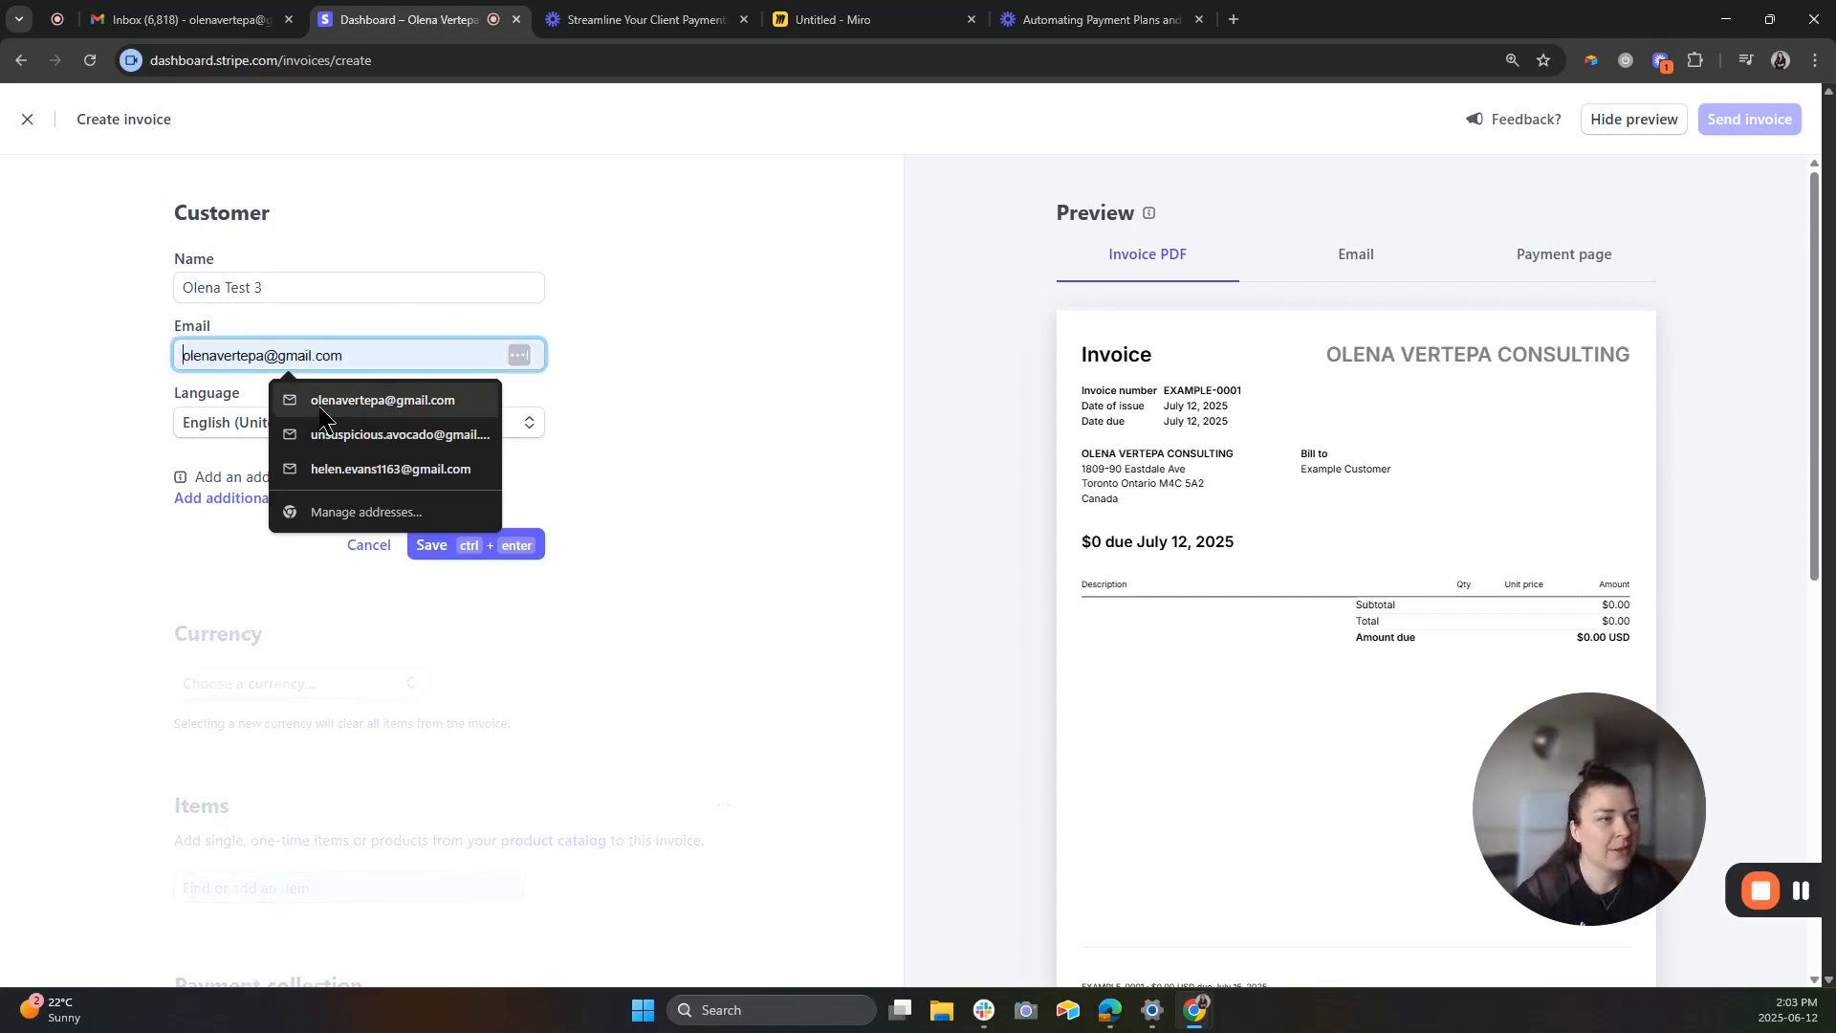
left_click(324, 408)
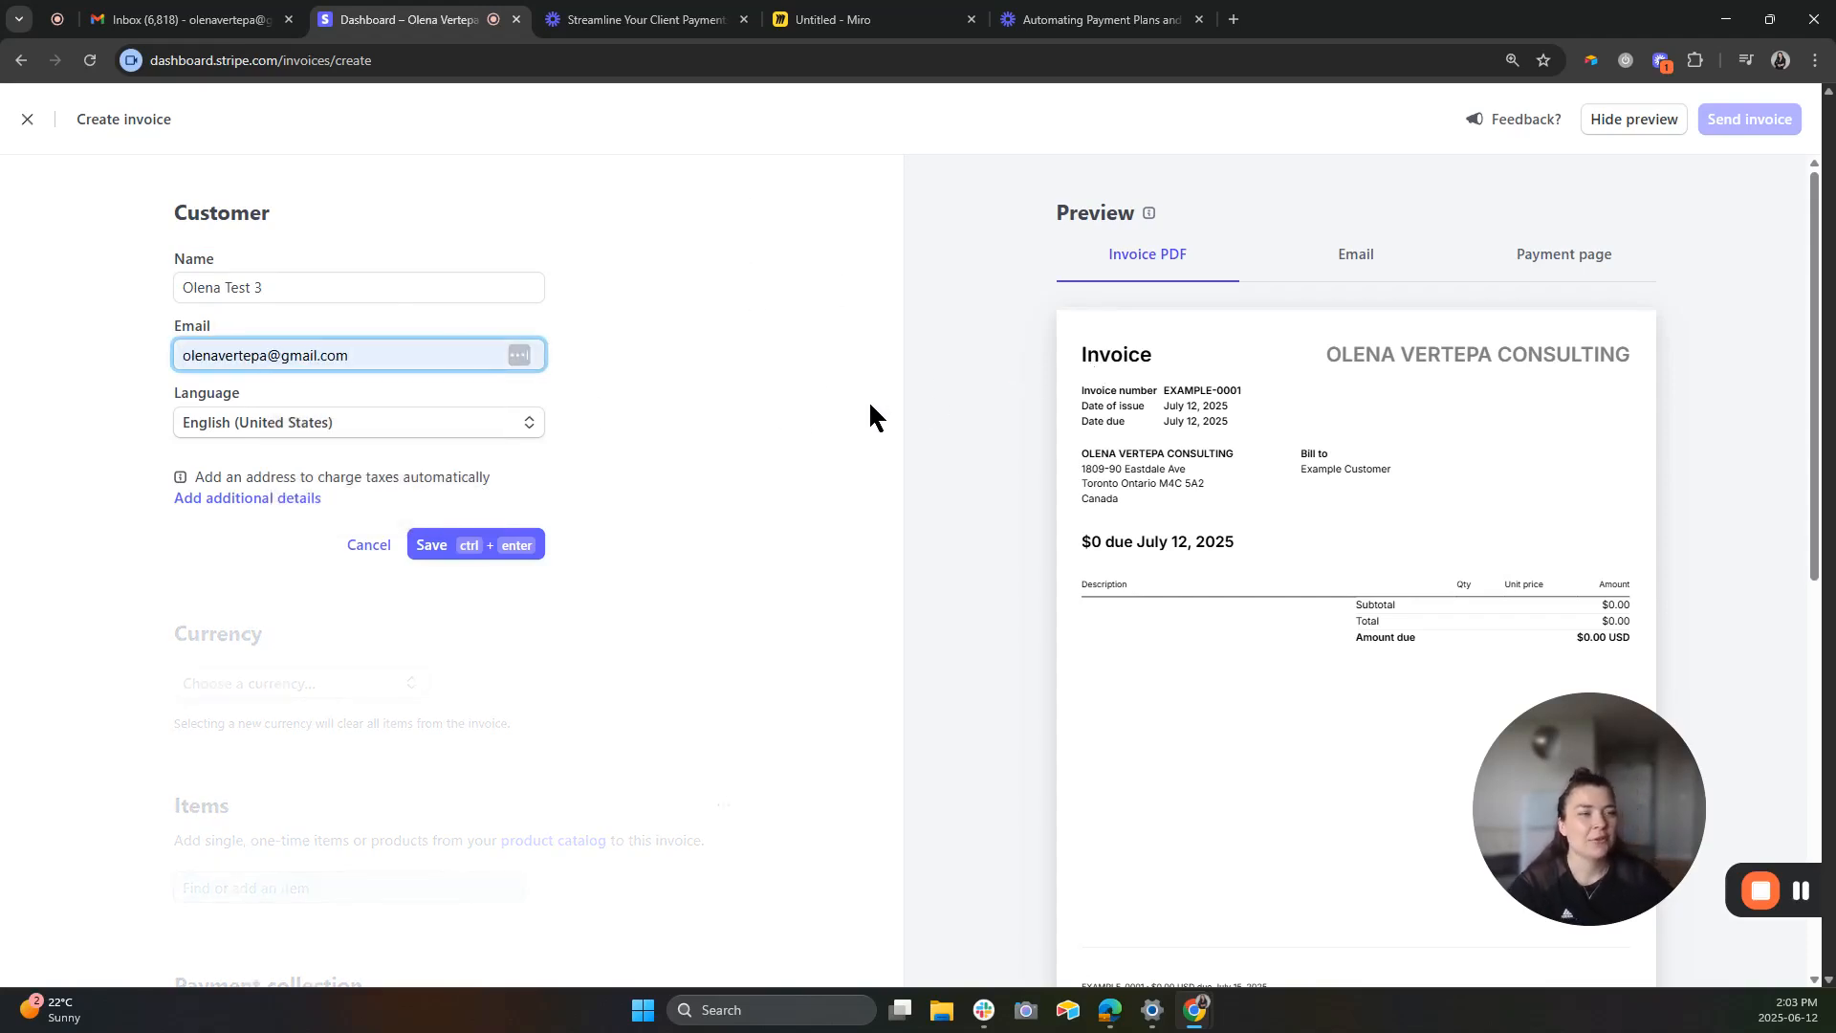
left_click(432, 545)
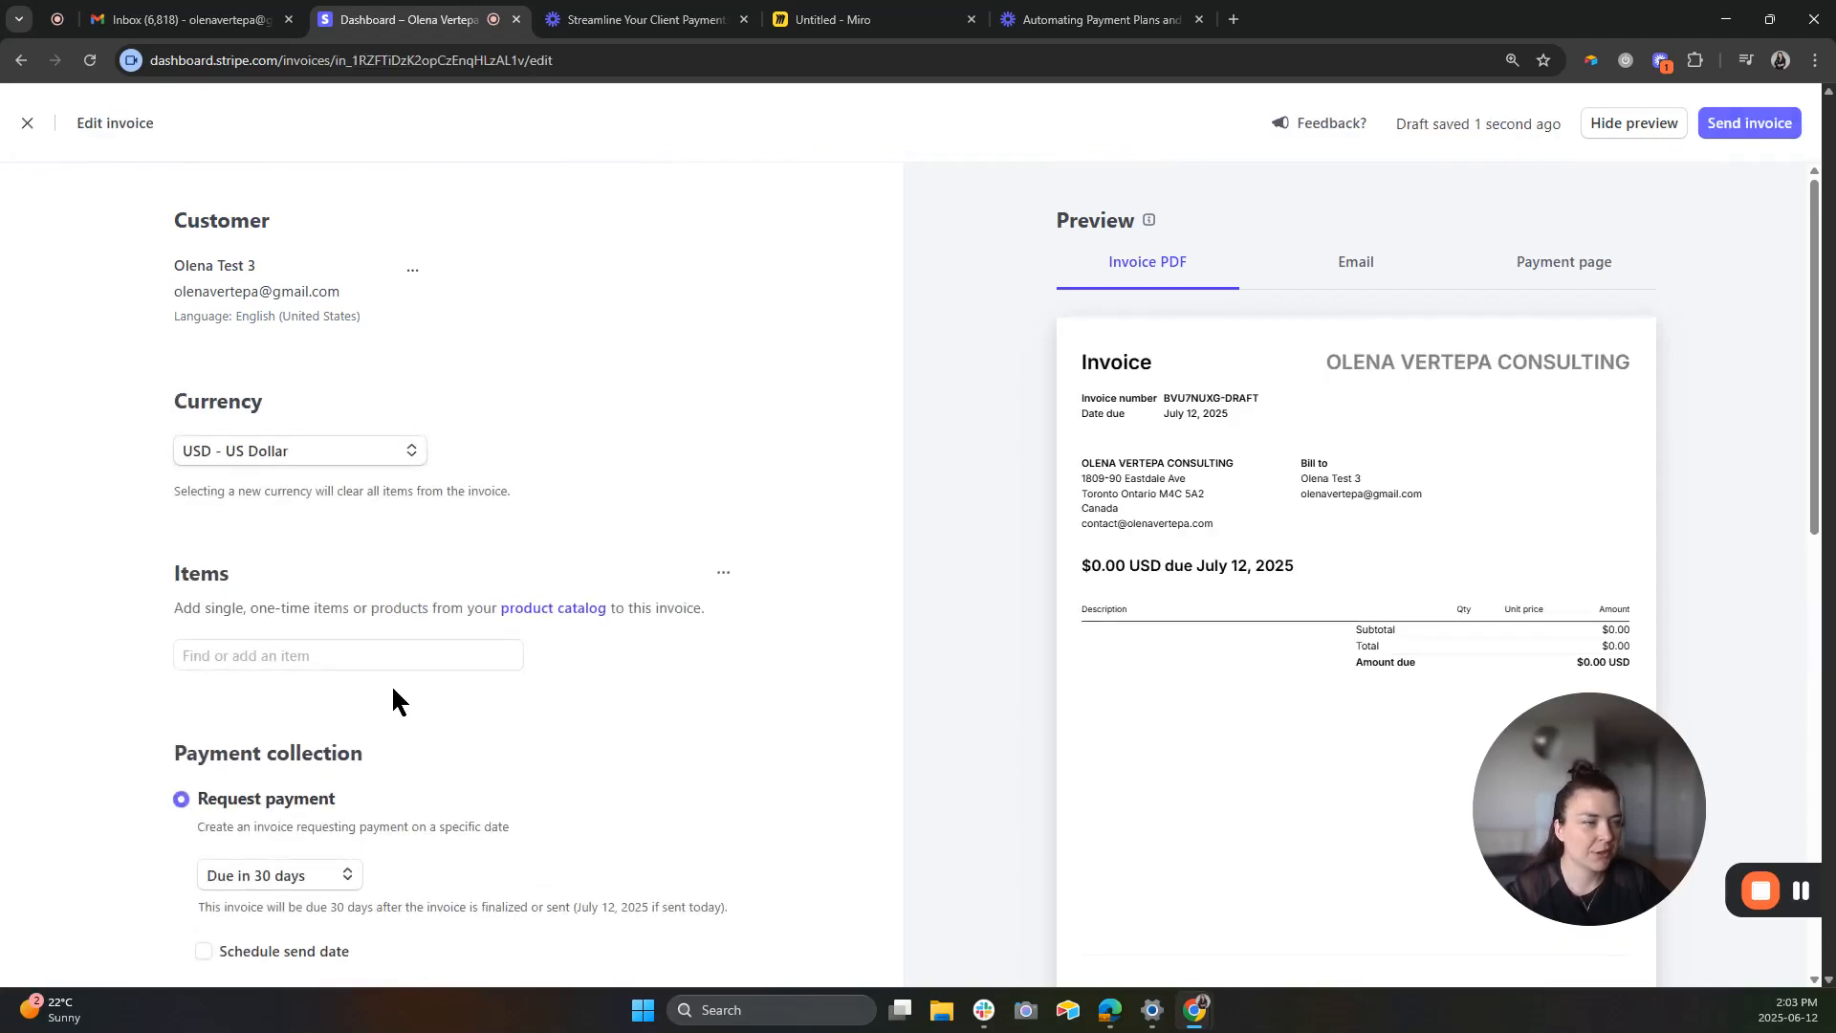
Add Product Test 2 to the invoice with the $300.00 Deposit price and save the item.
left_click(336, 654)
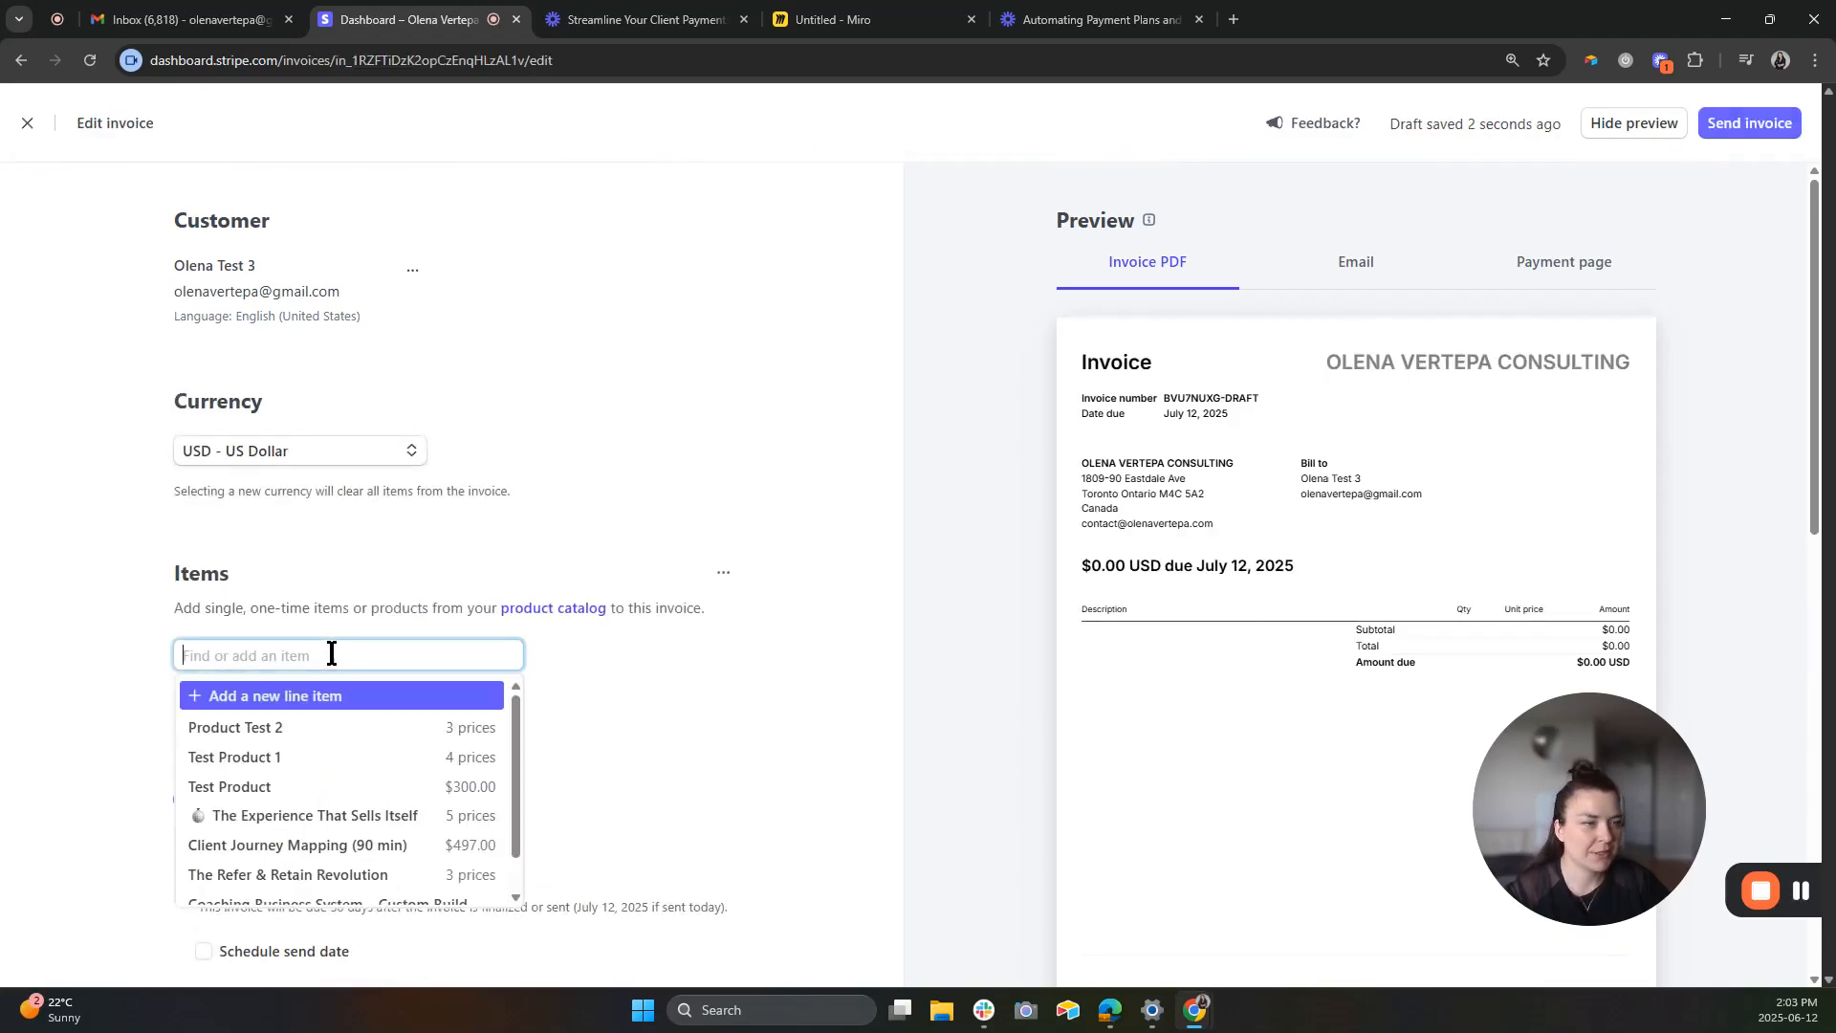
left_click(385, 731)
scroll(623, 685, "down", 2)
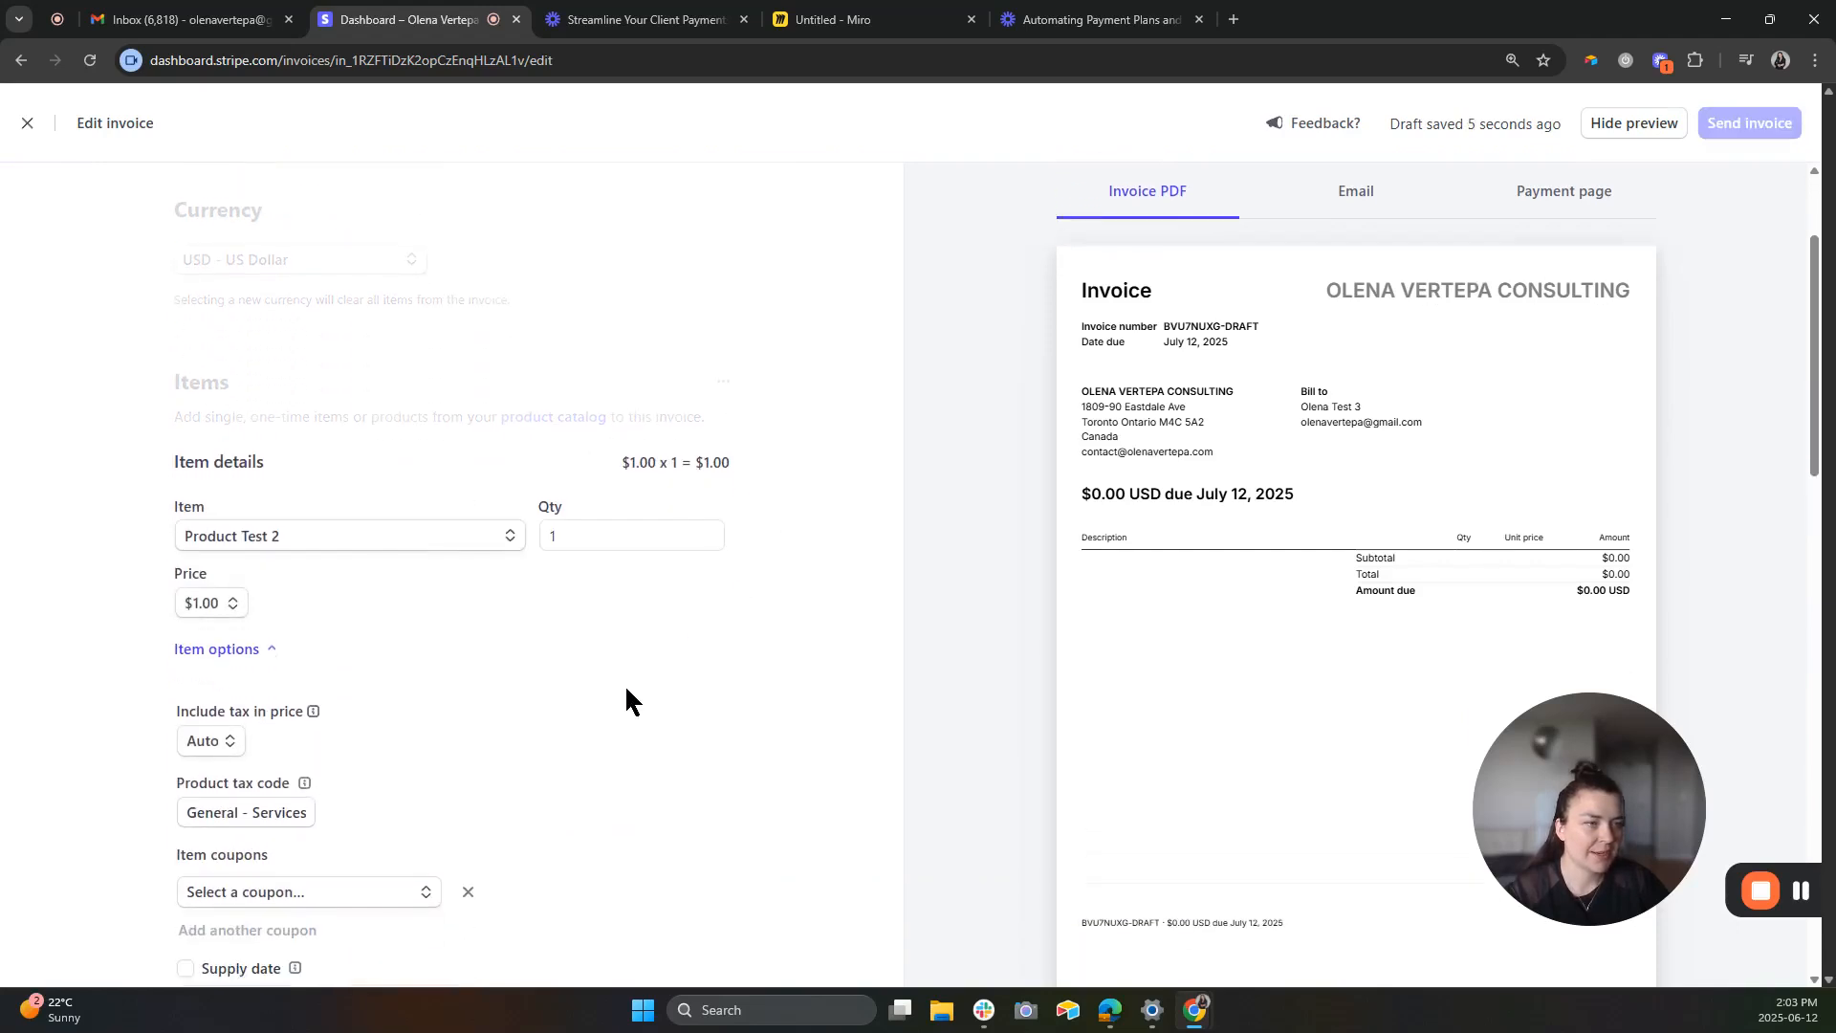
left_click(231, 607)
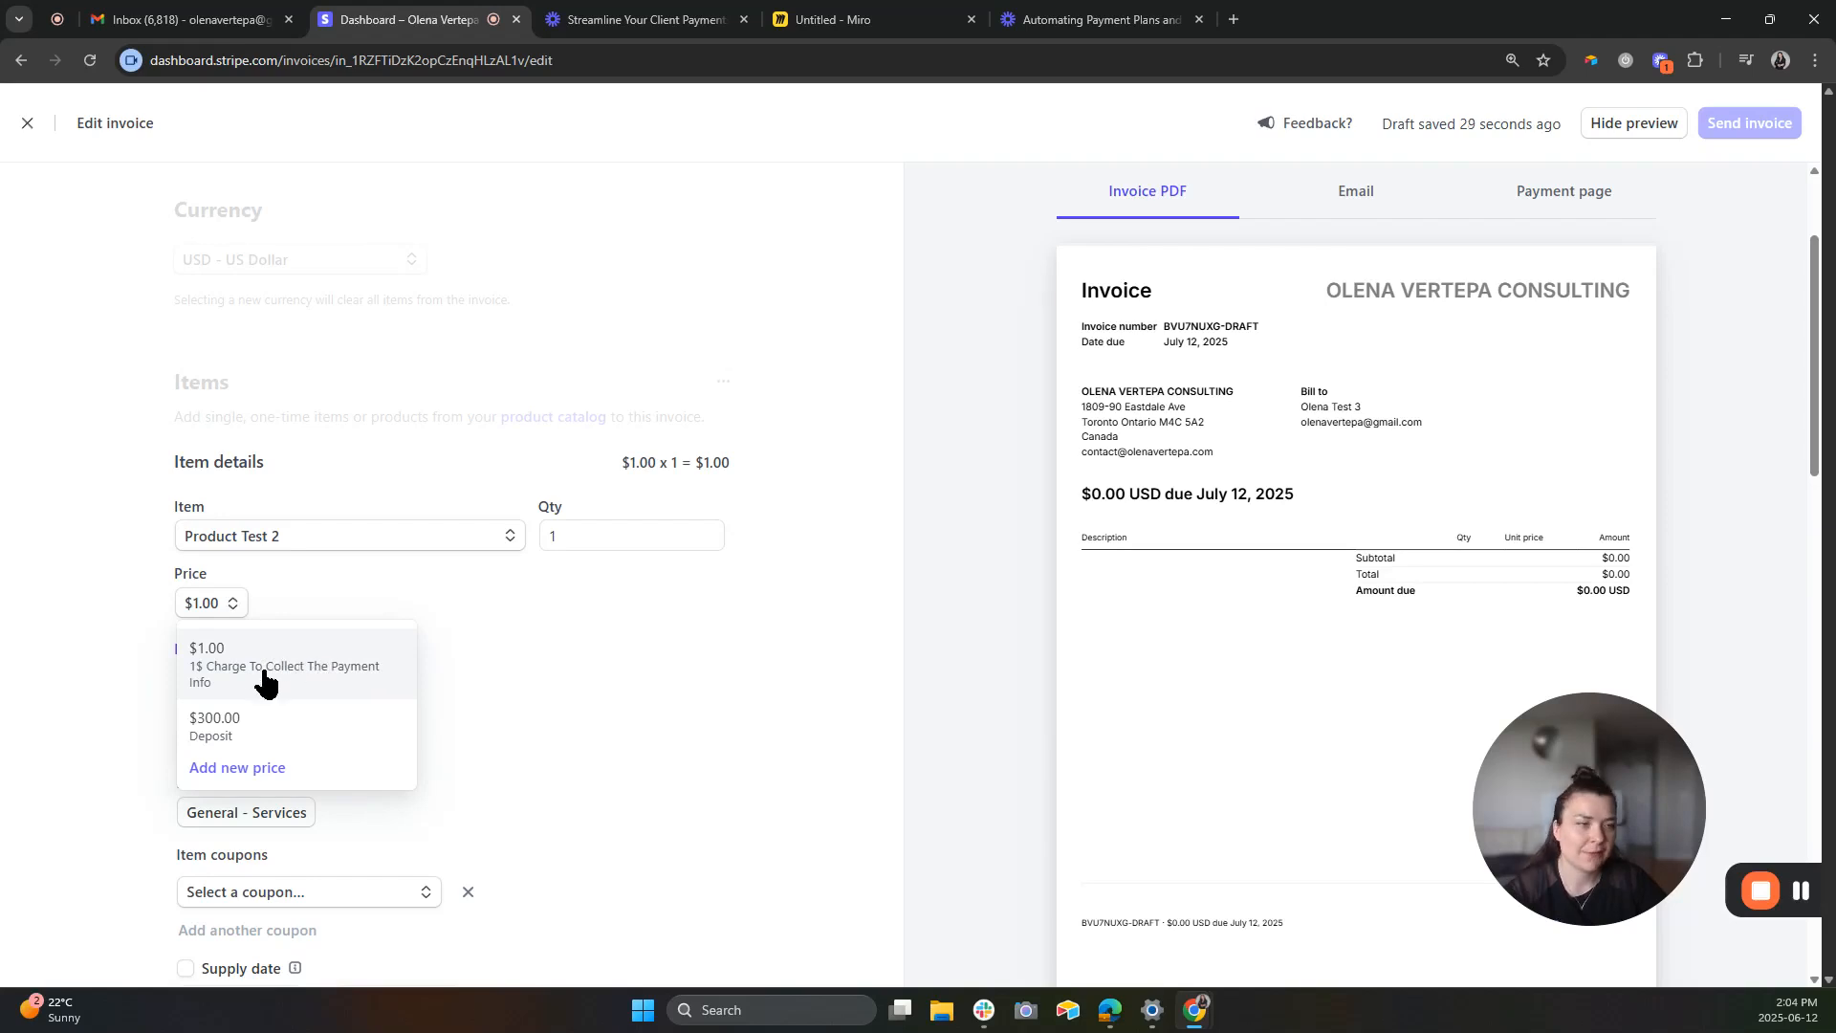
left_click(261, 731)
scroll(595, 681, "up", 1)
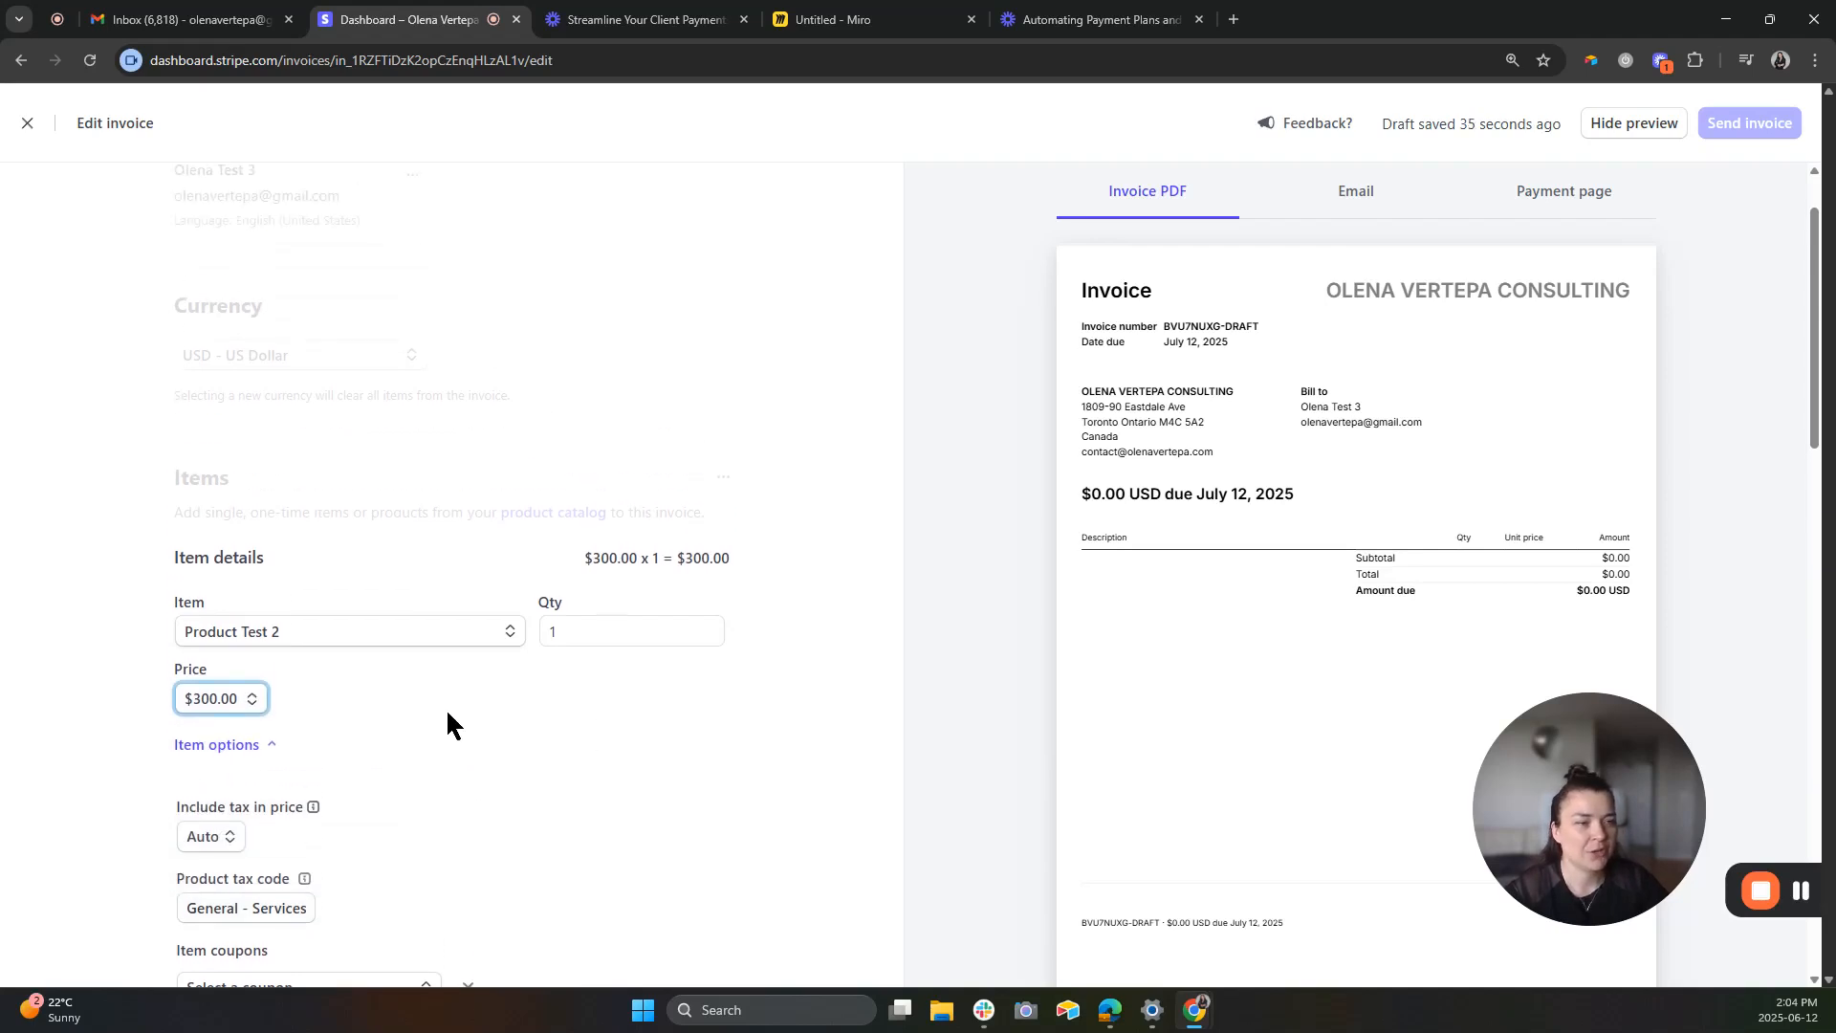
scroll(577, 693, "down", 3)
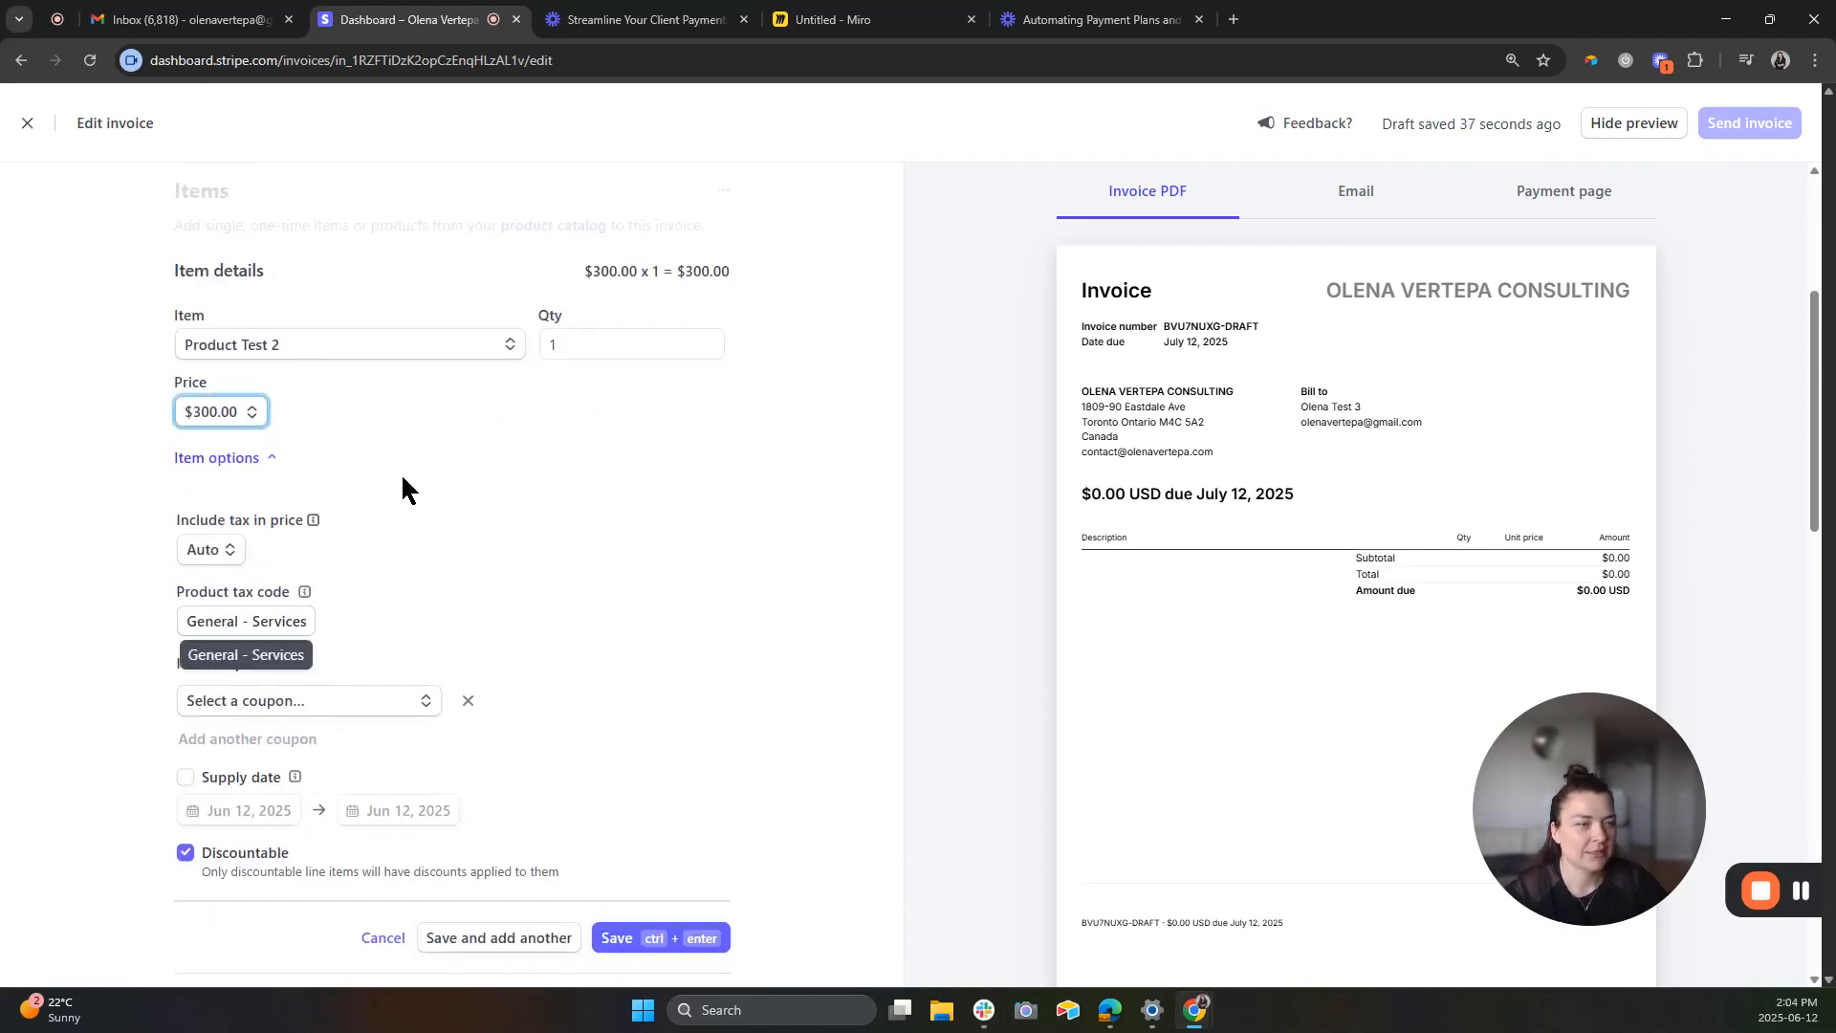
left_click(694, 937)
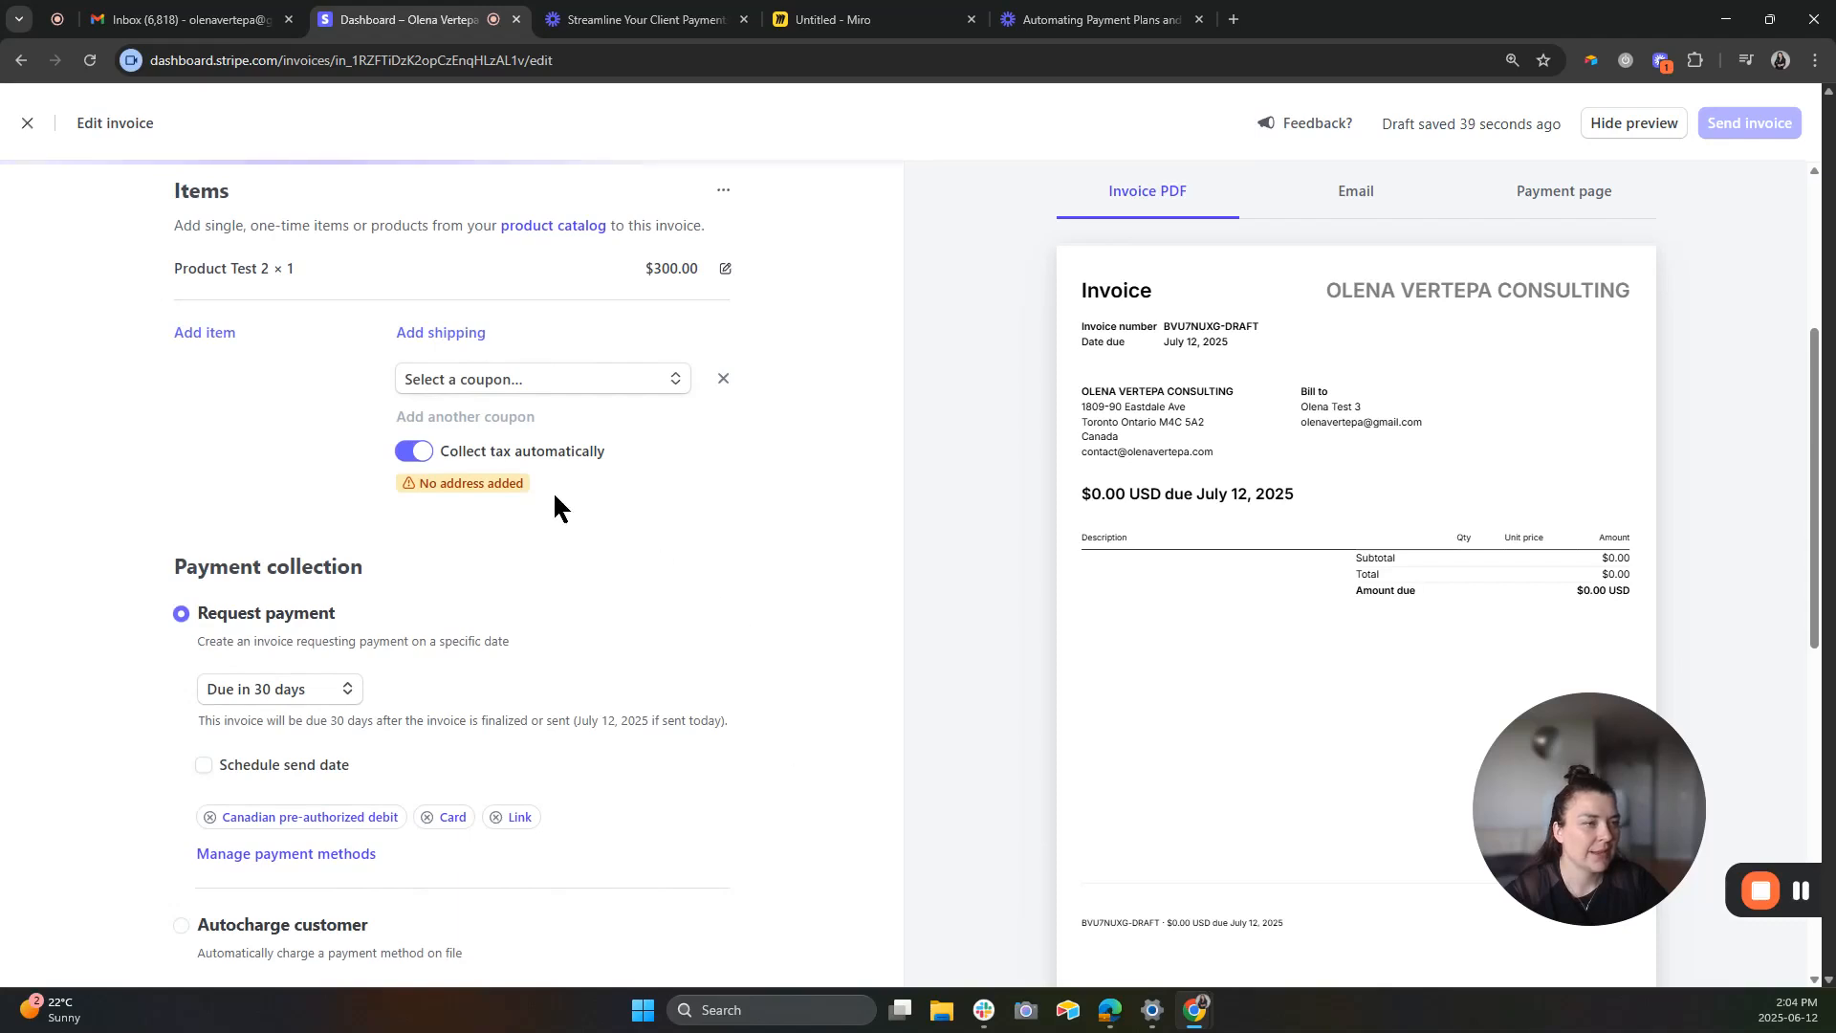
Turn off automatic tax collection and disable Canadian pre-authorized debit and Link as payment methods for the invoice.
left_click(417, 455)
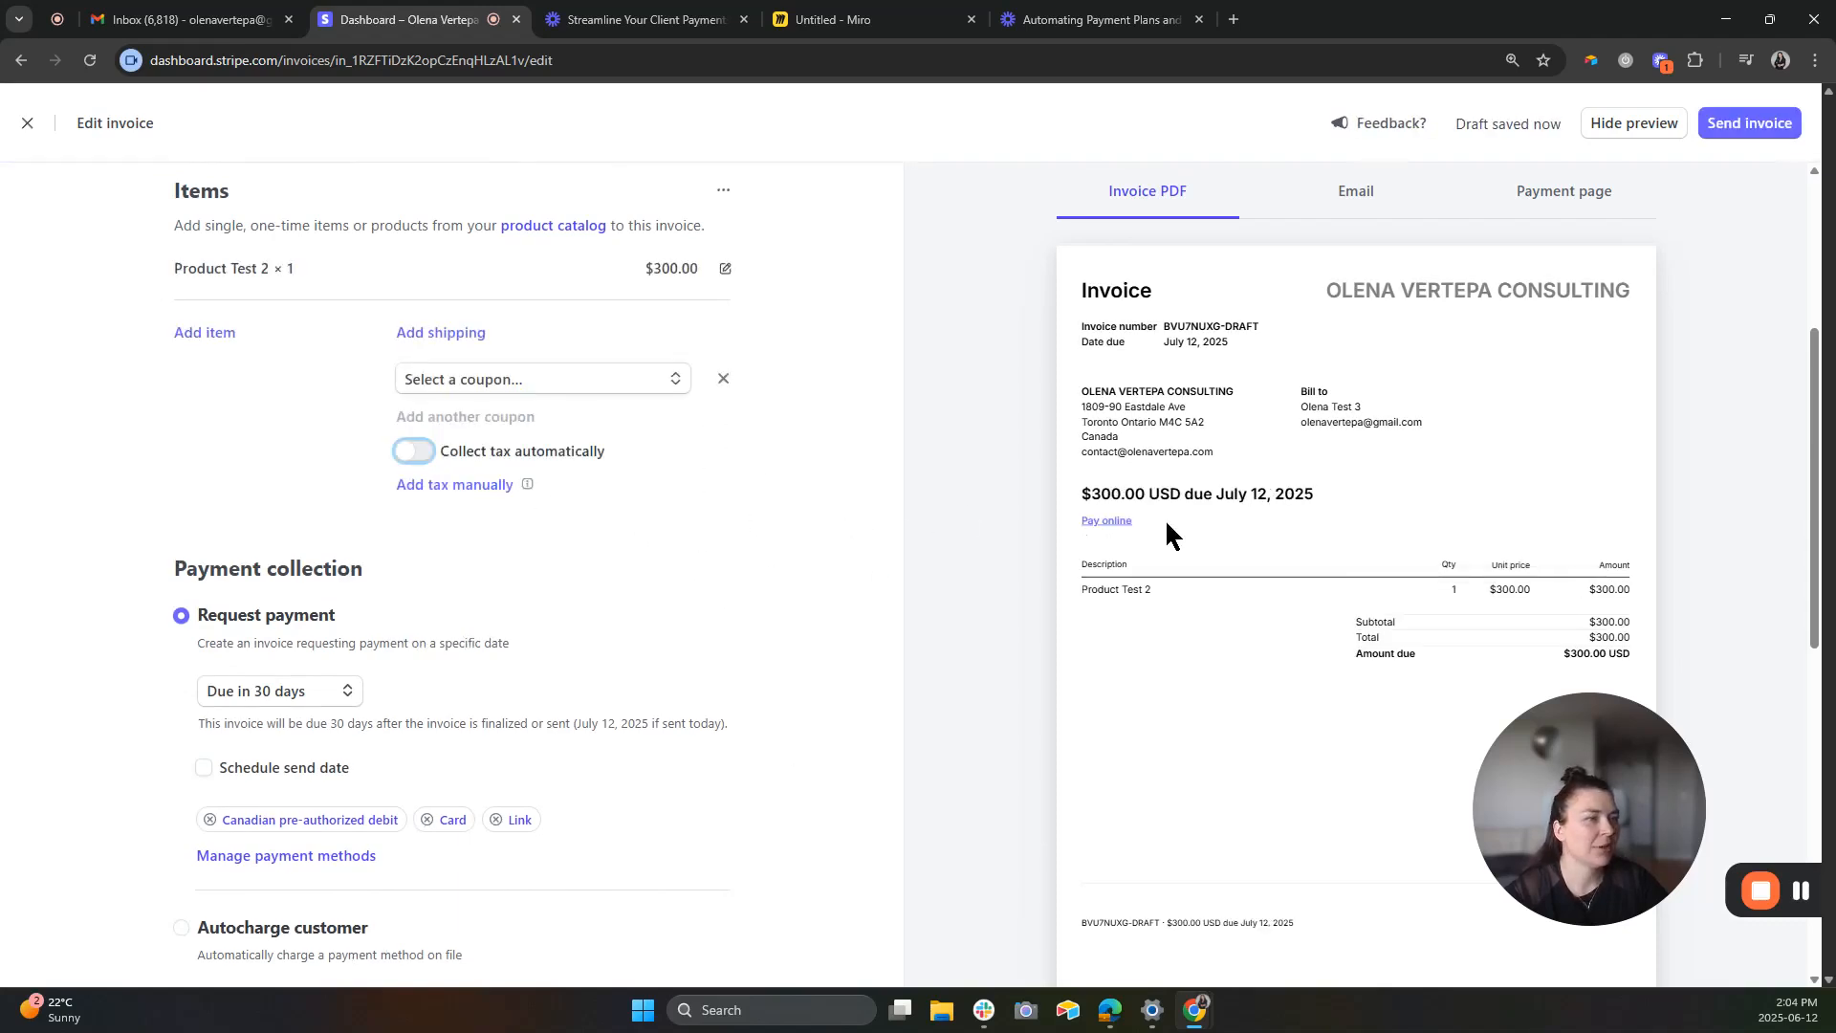
scroll(674, 541, "down", 2)
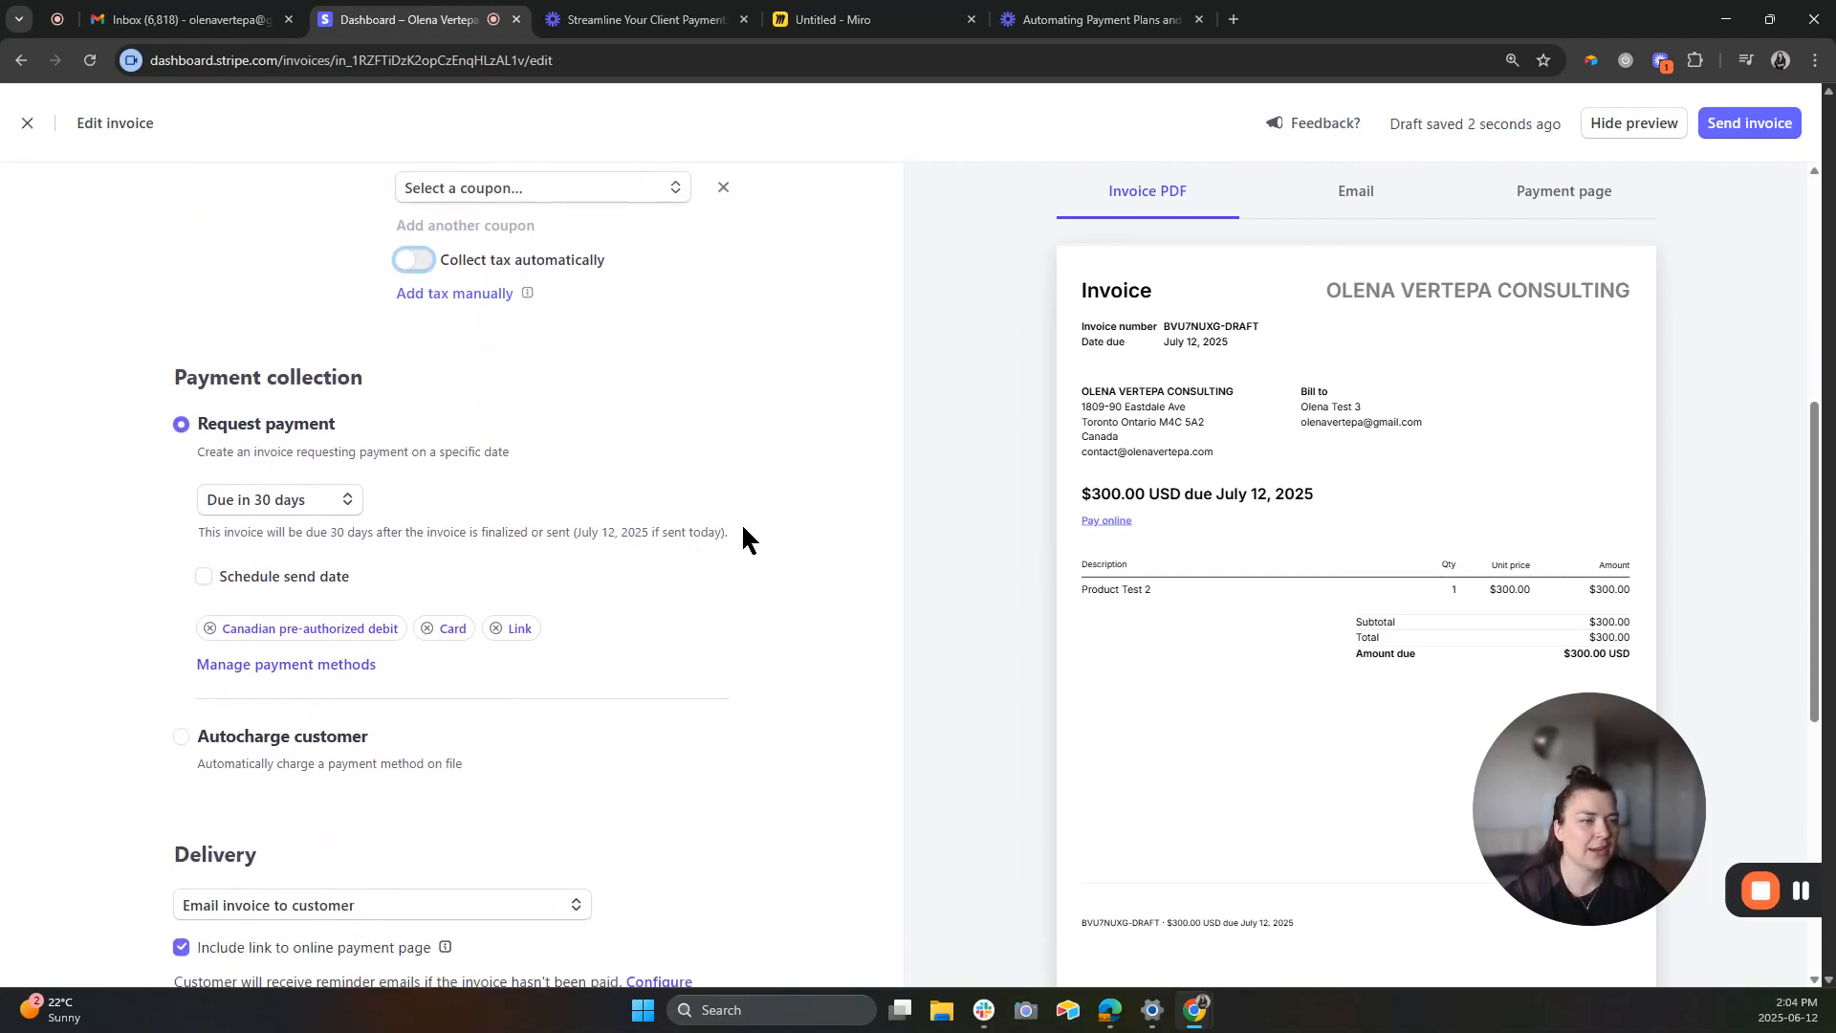
left_click(206, 664)
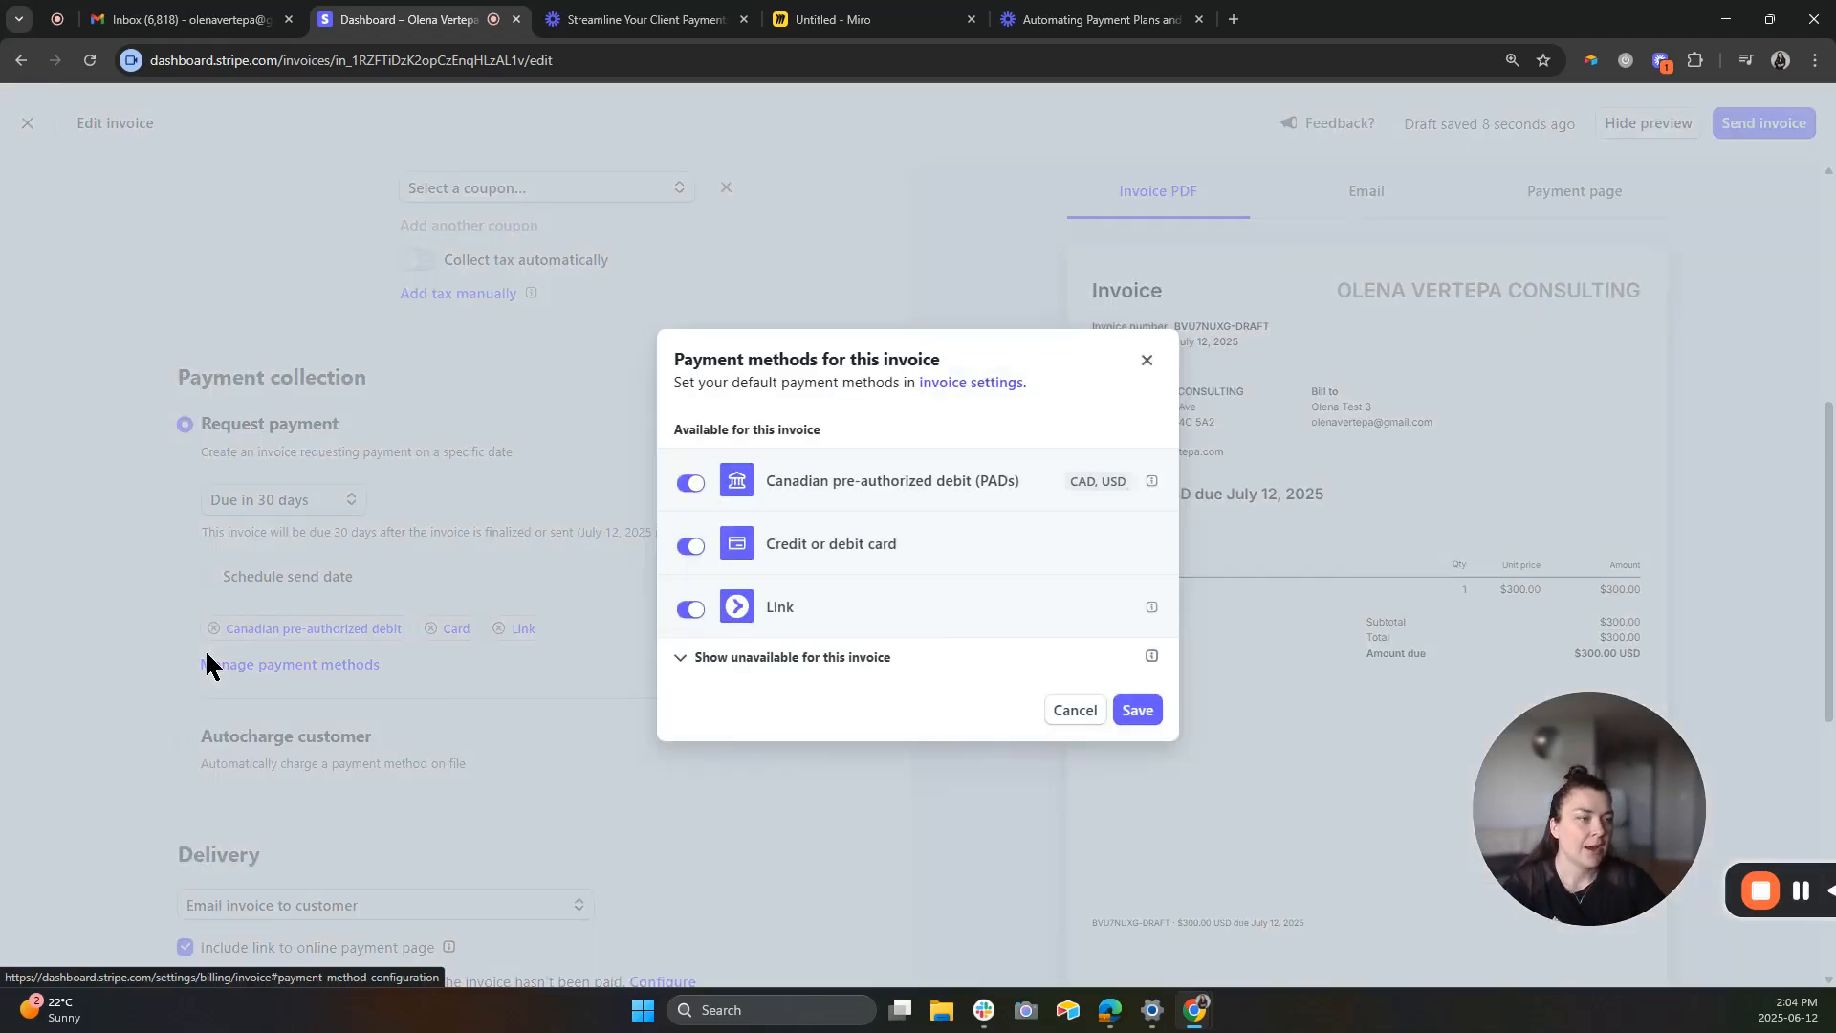
left_click(690, 484)
left_click(694, 612)
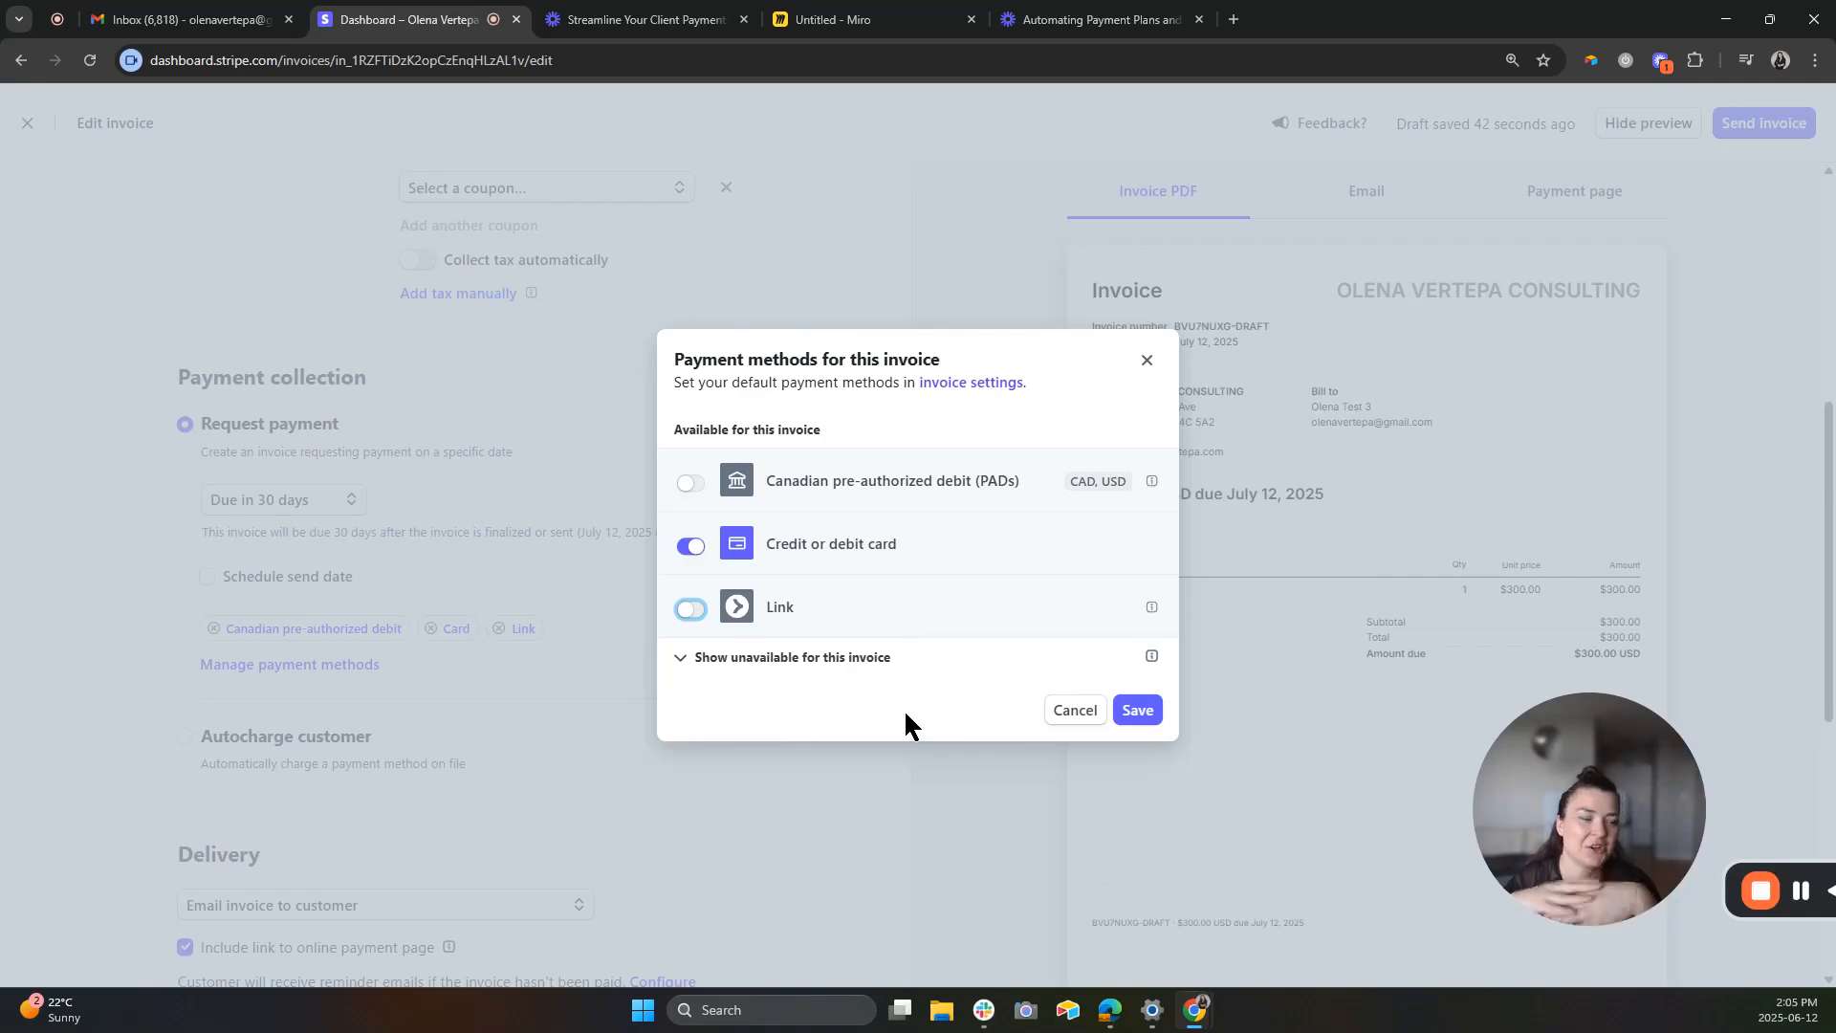
left_click(1137, 710)
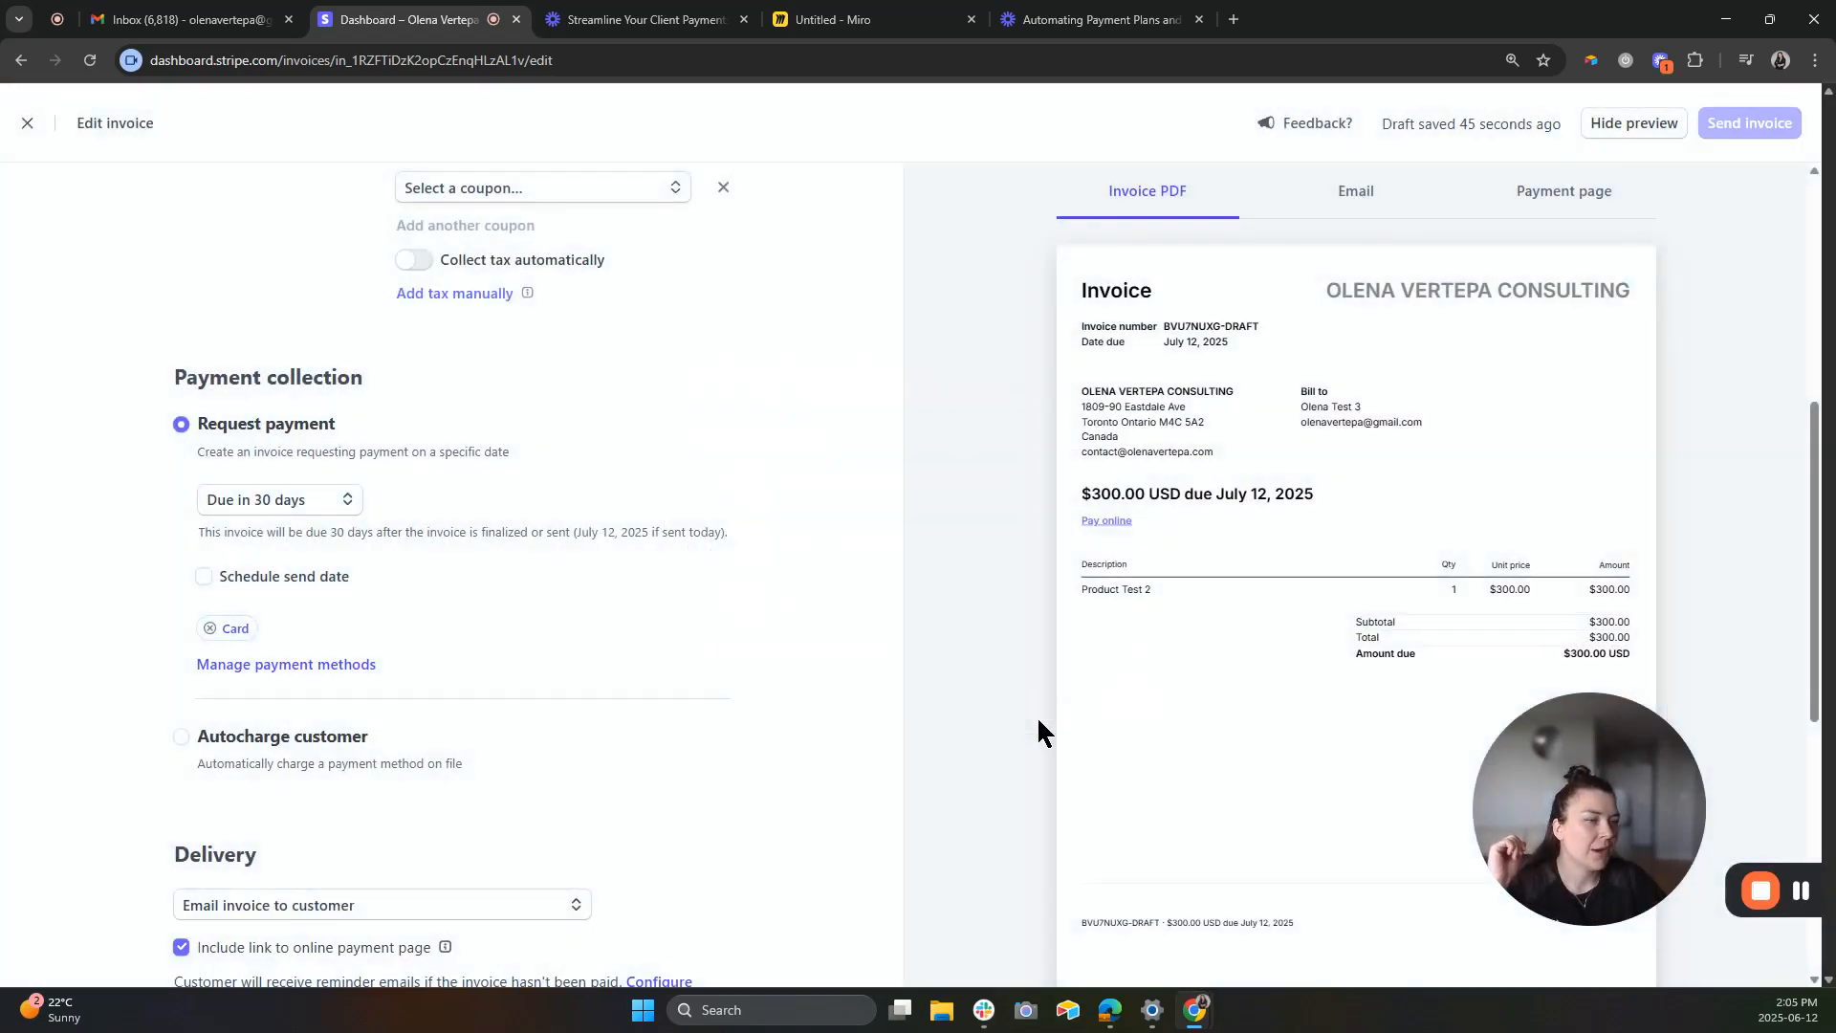
Check the remaining invoice settings and the PDF preview, and send the invoice to the customer.
scroll(864, 607, "down", 4)
scroll(1138, 569, "up", 2)
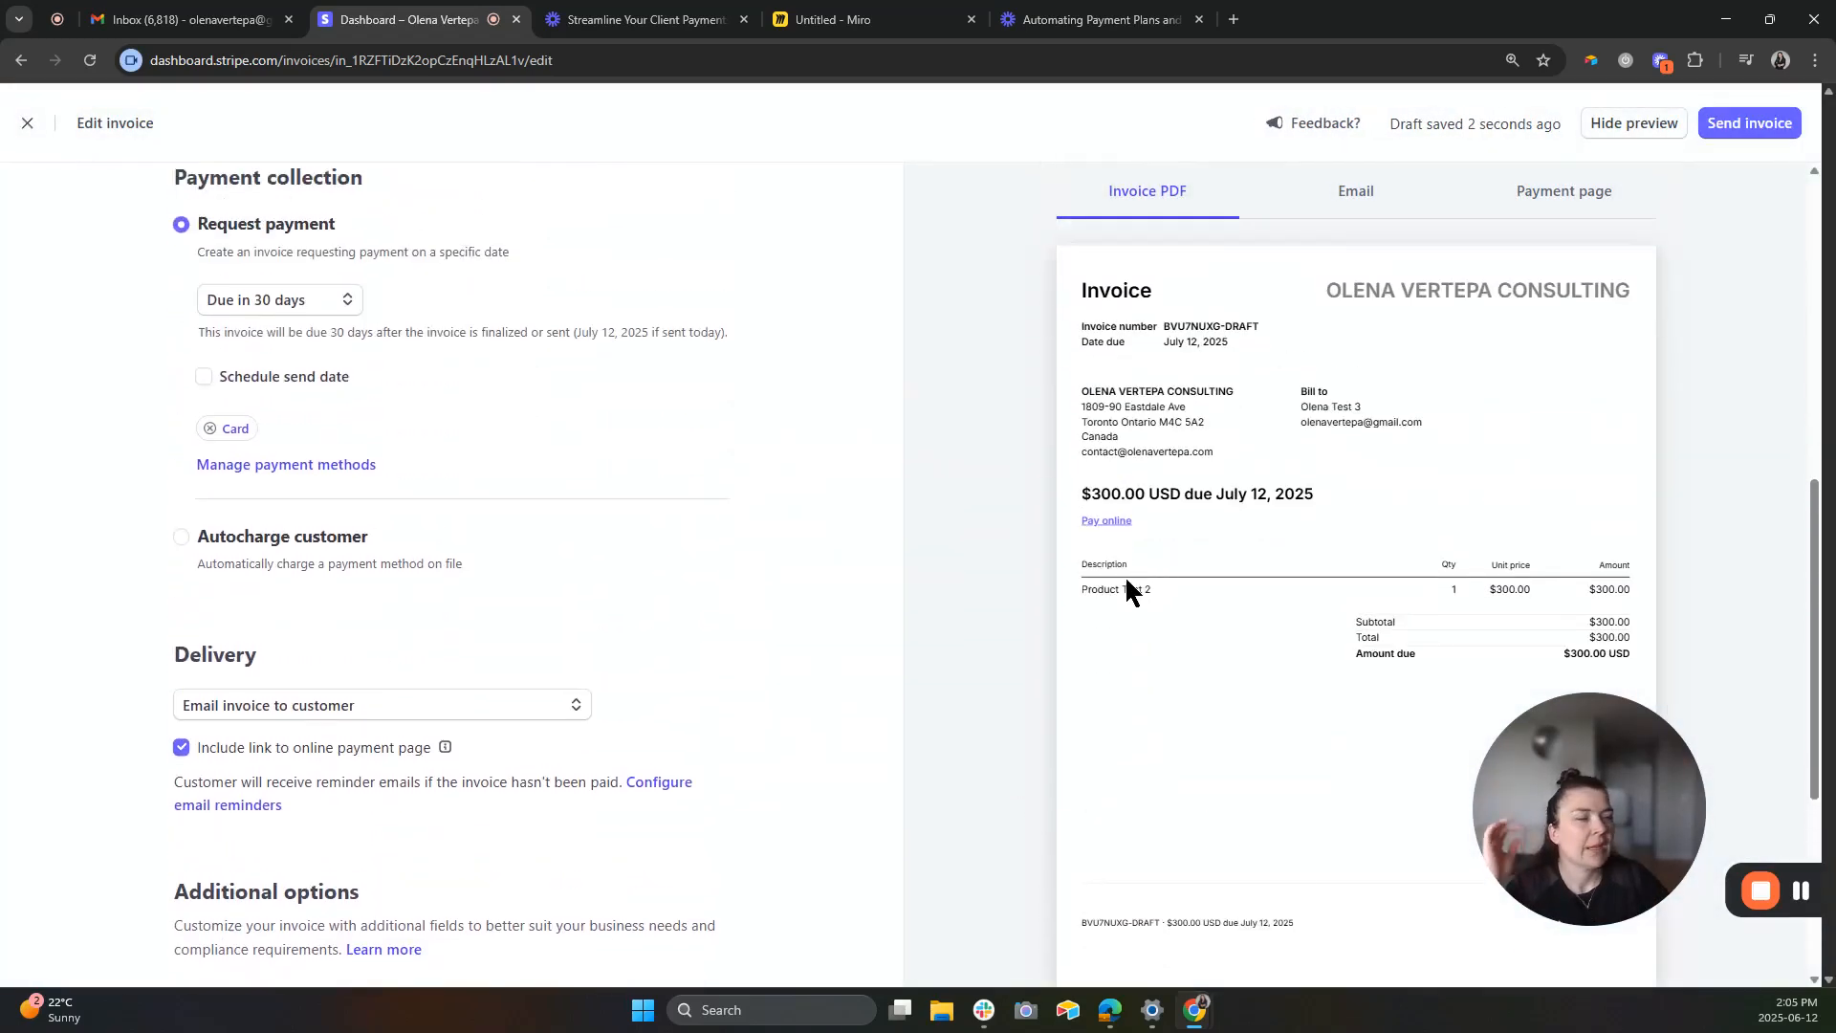
scroll(1126, 581, "up", 4)
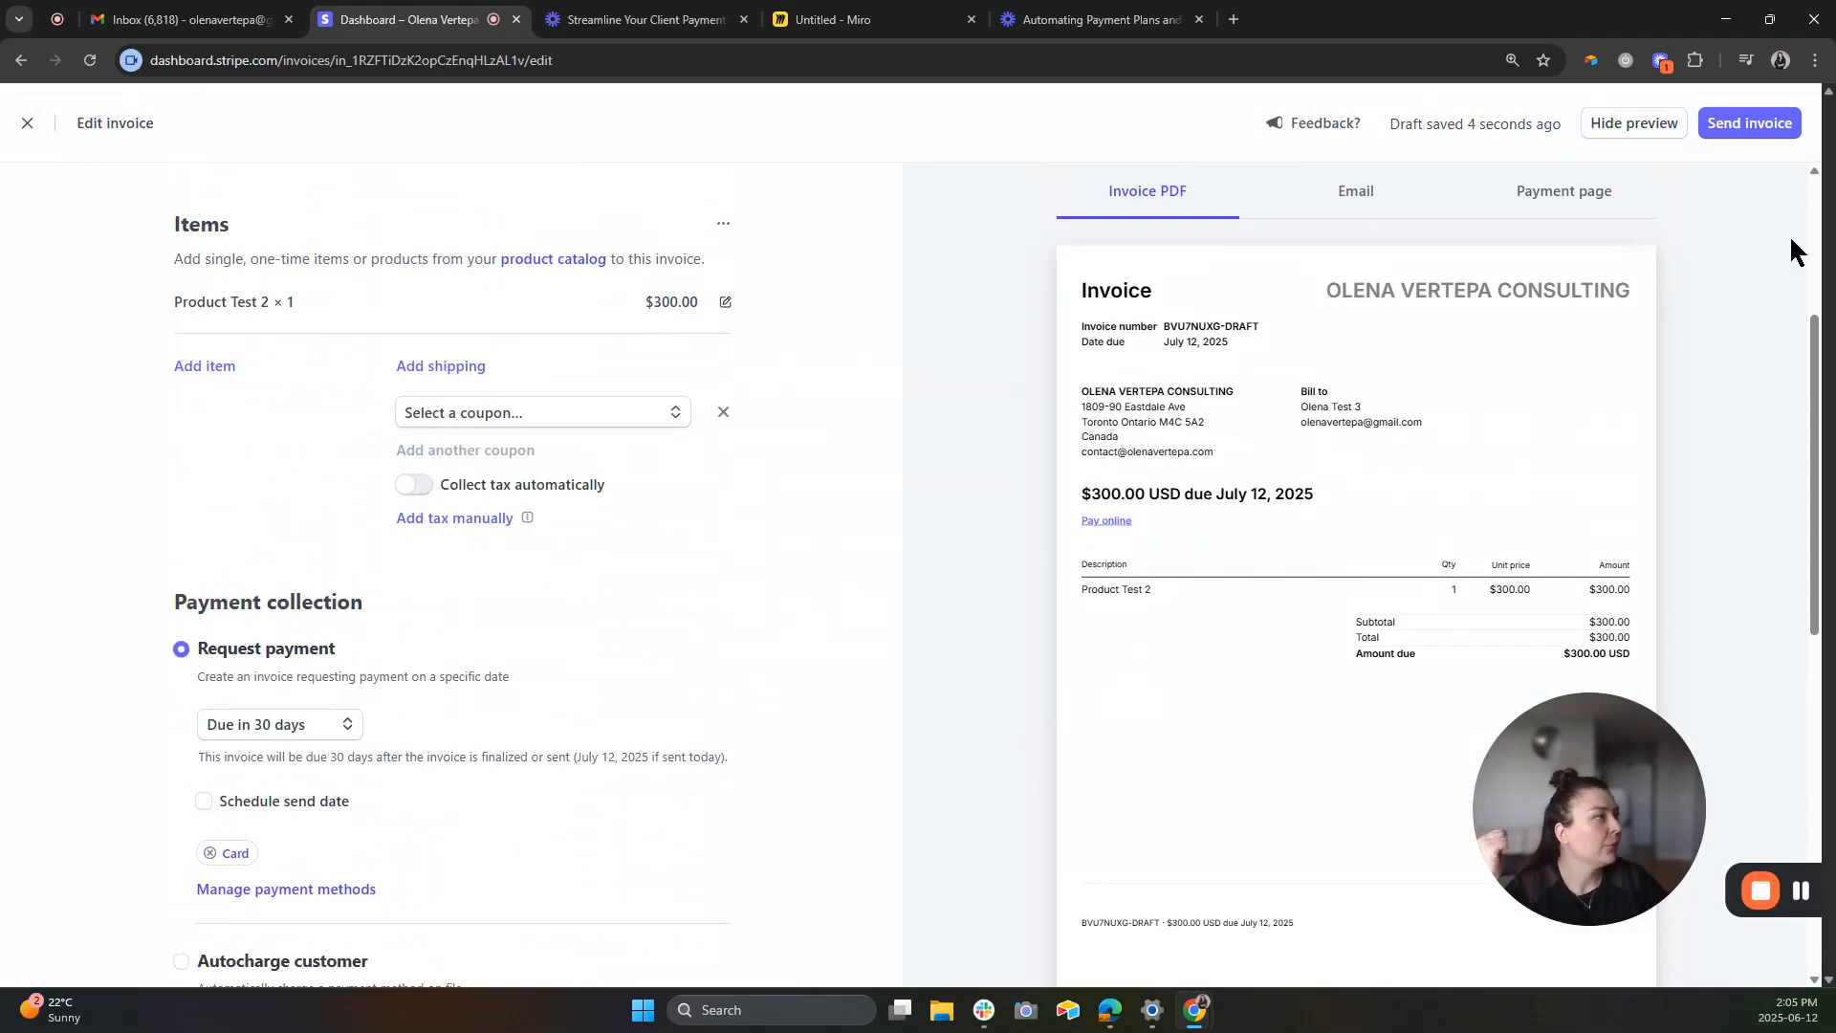
left_click(1756, 122)
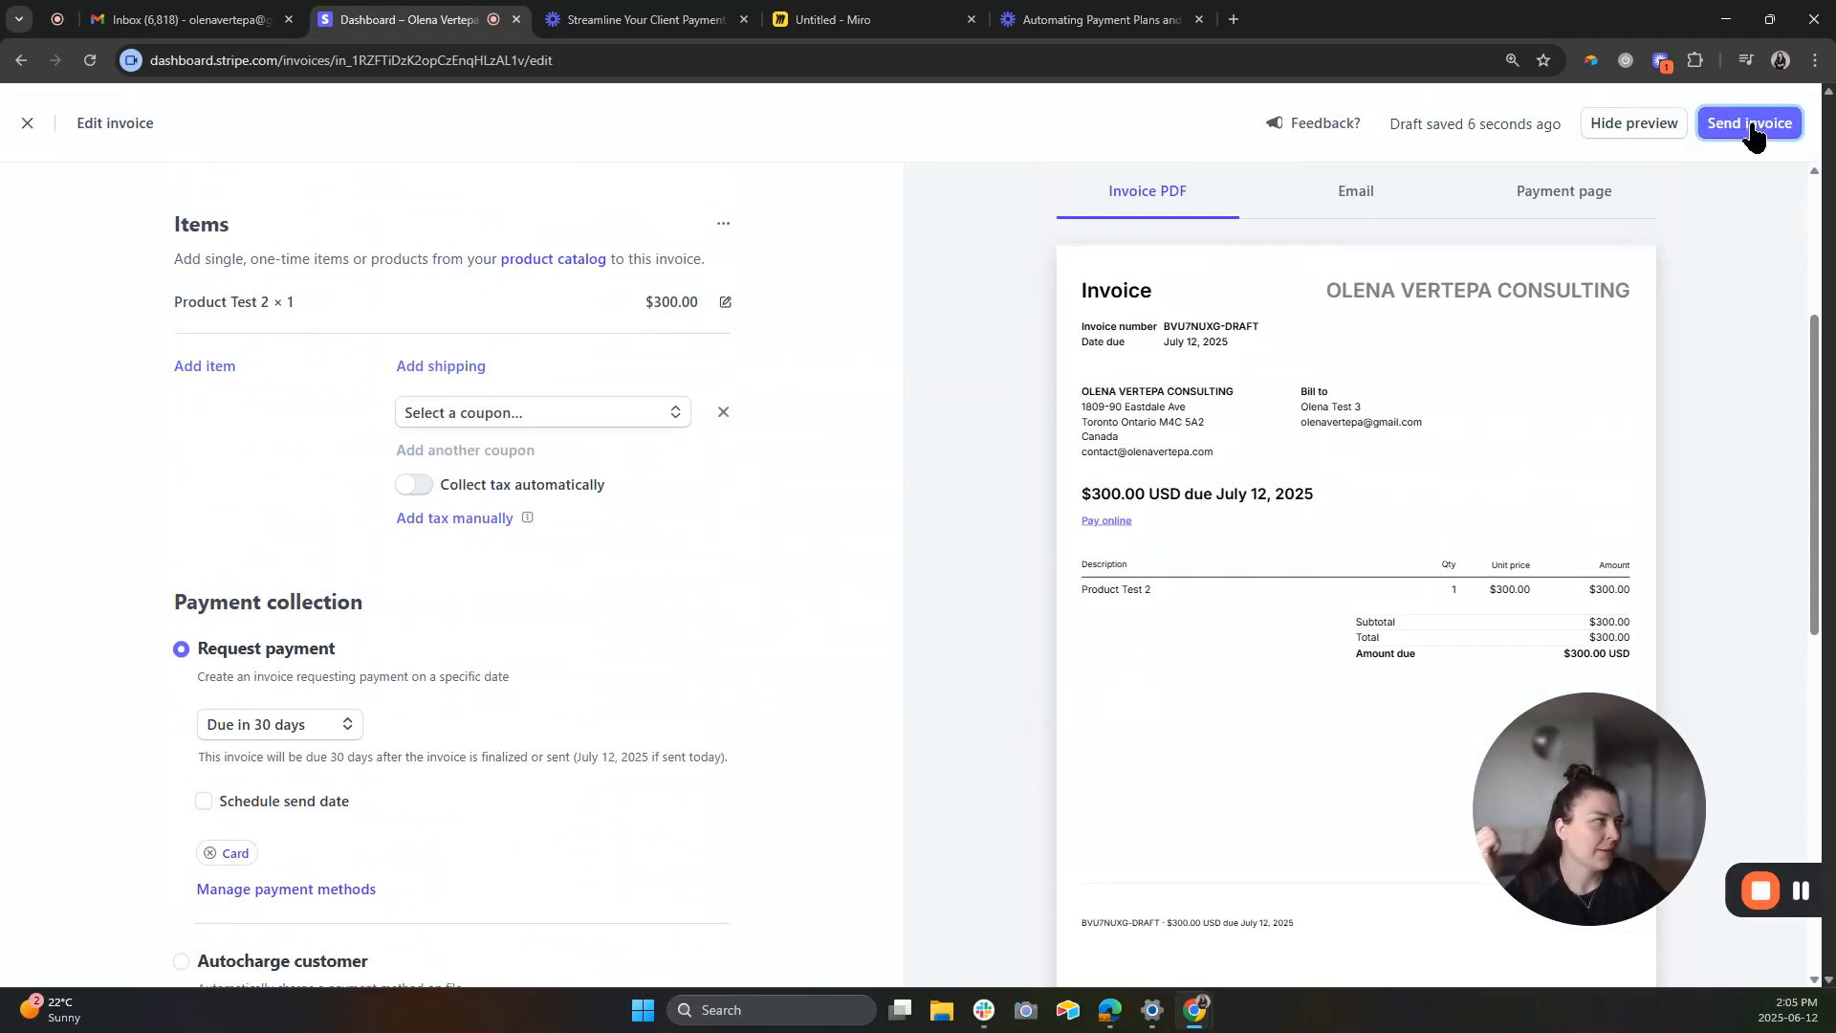
scroll(1104, 566, "down", 4)
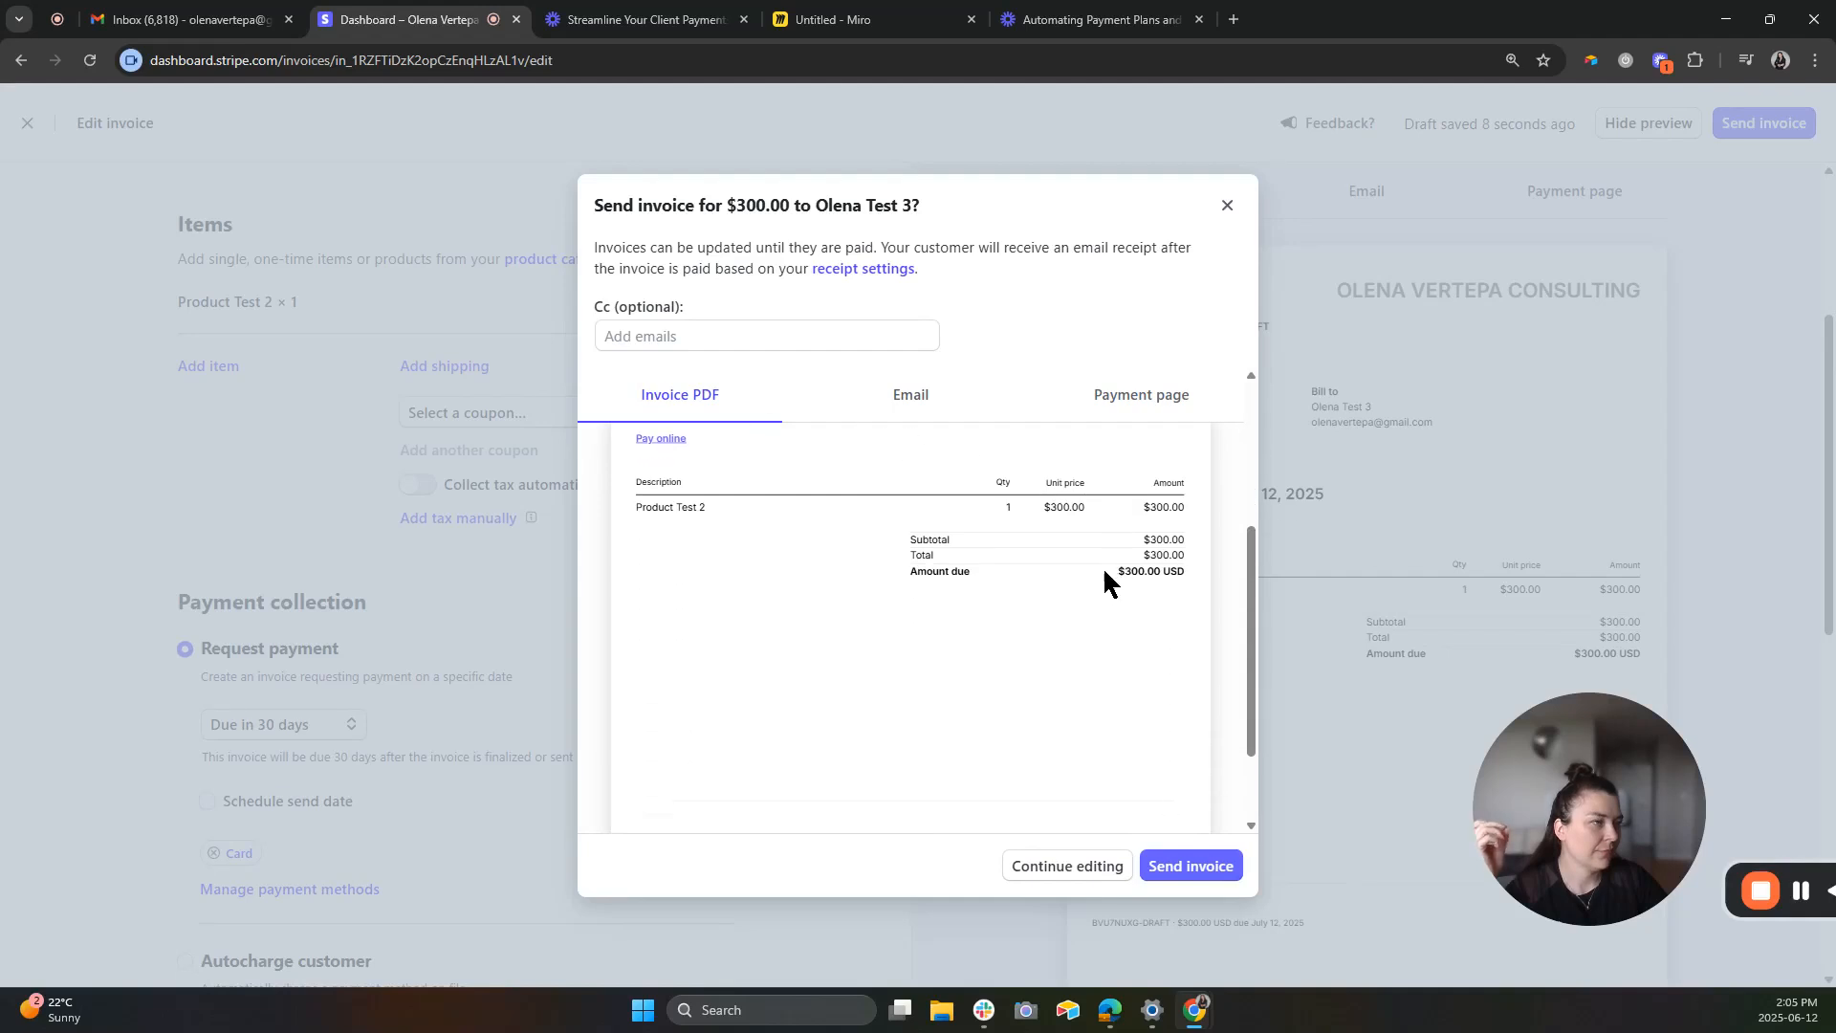
left_click(1178, 872)
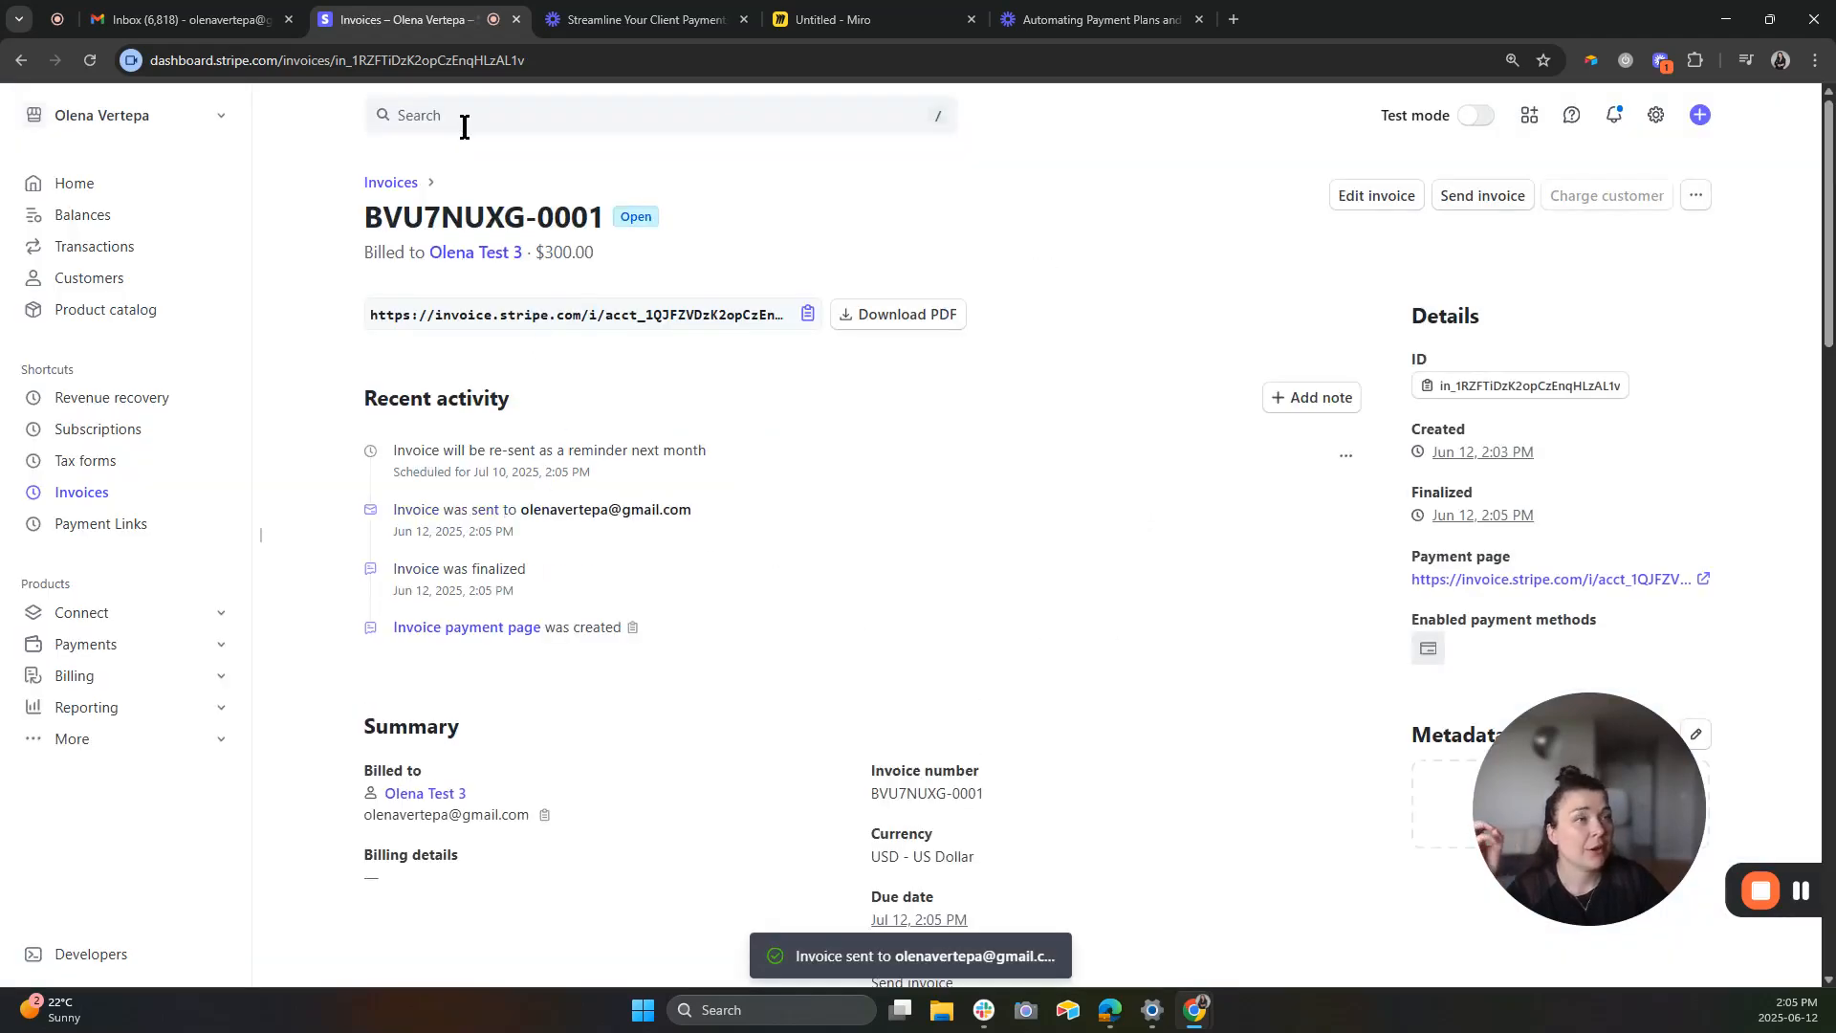
Start a new subscription from the subscriptions list and assign the existing test customer to it.
left_click(139, 687)
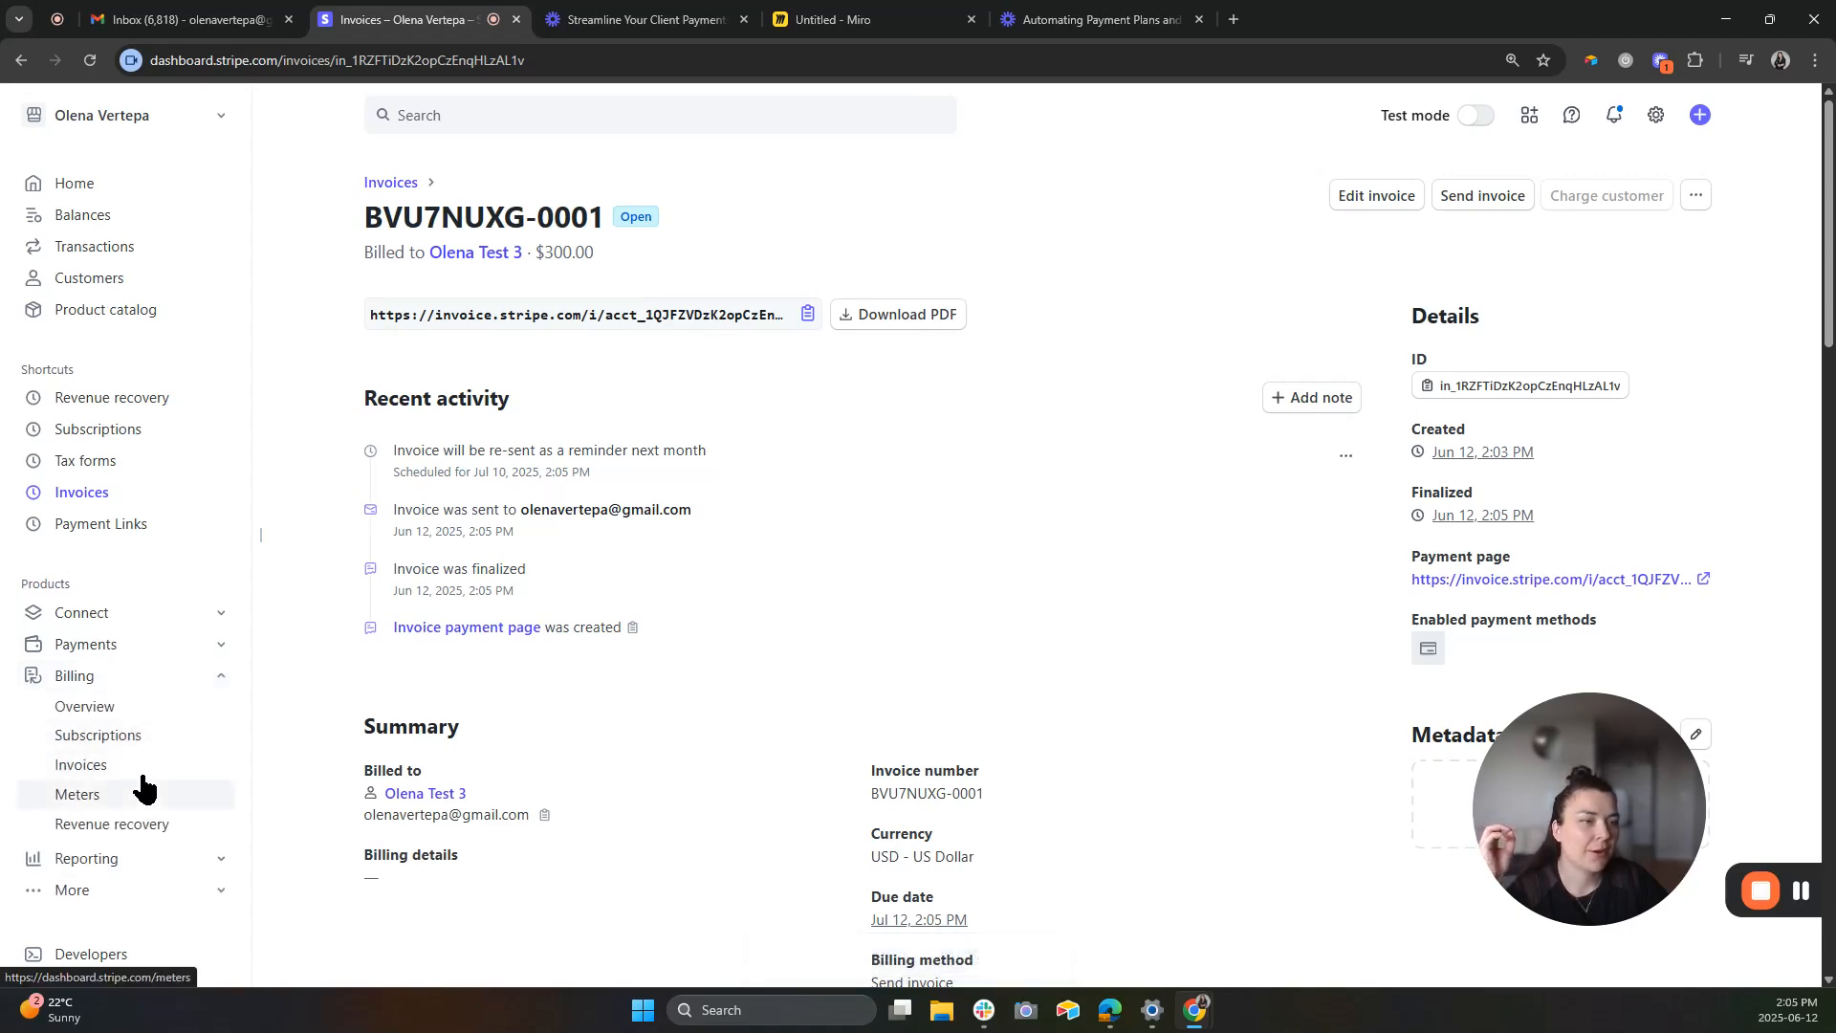
left_click(153, 738)
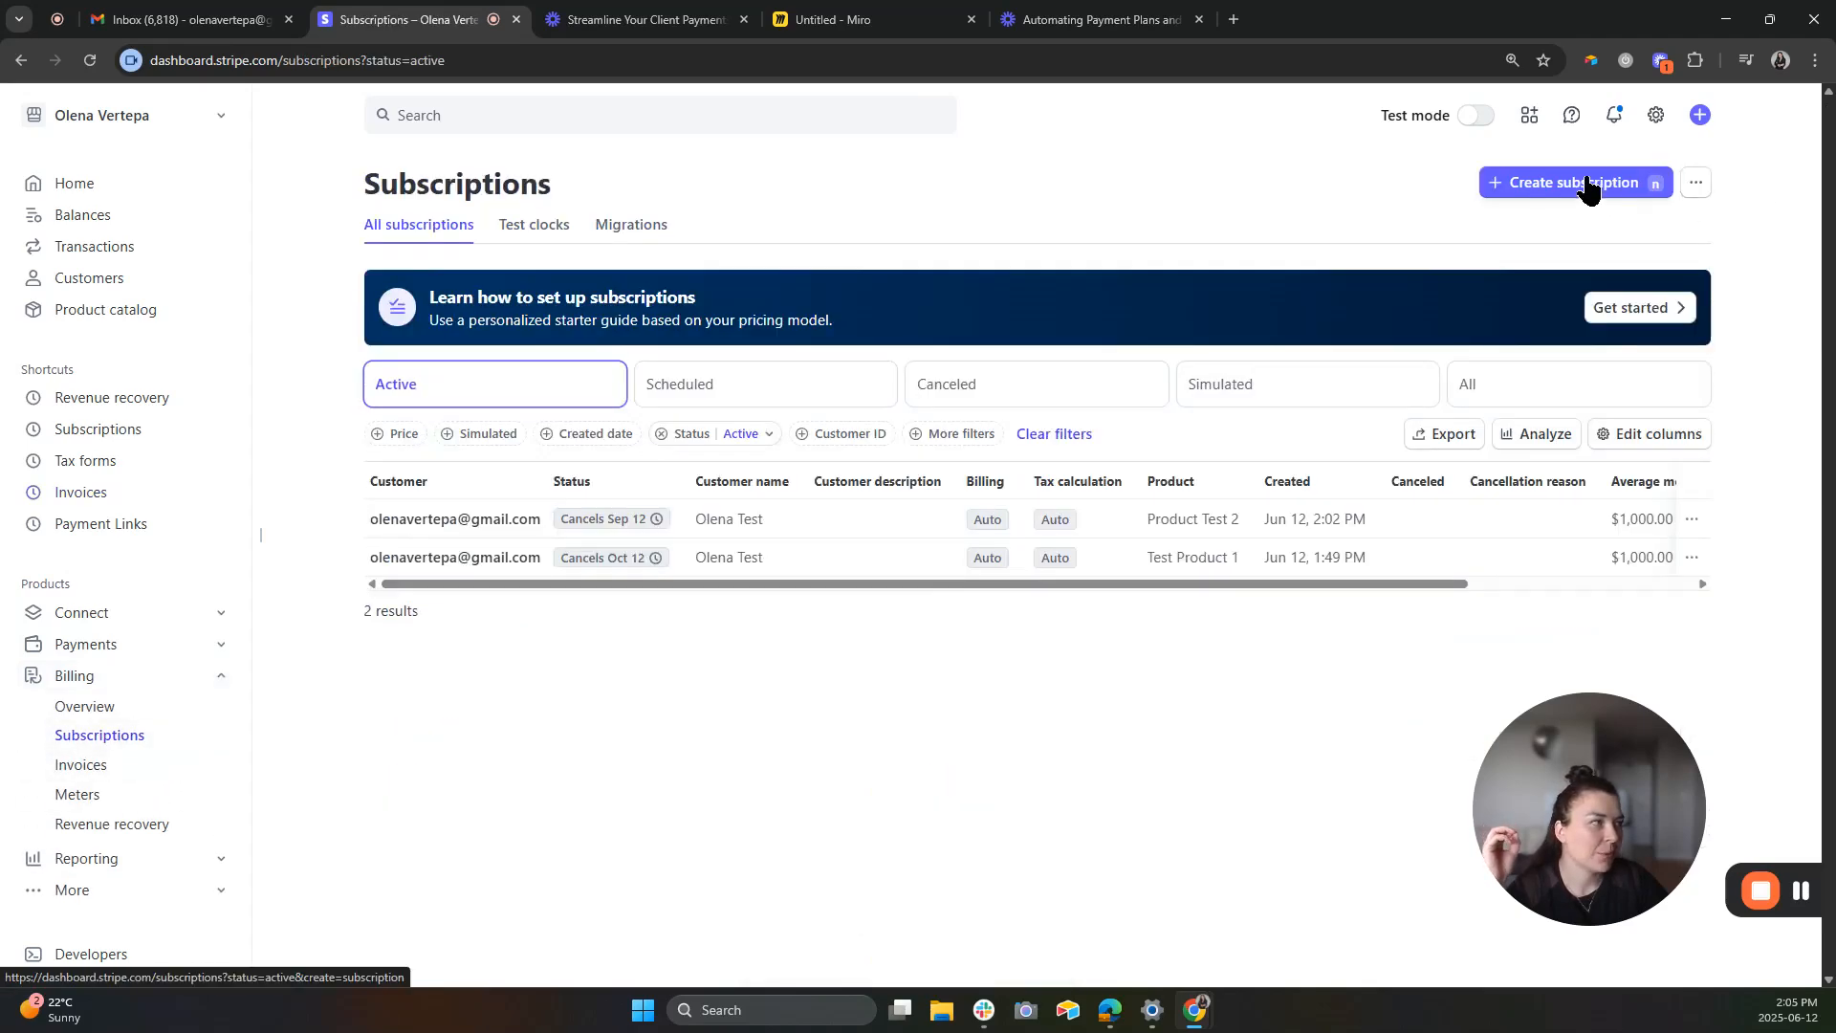
left_click(1588, 184)
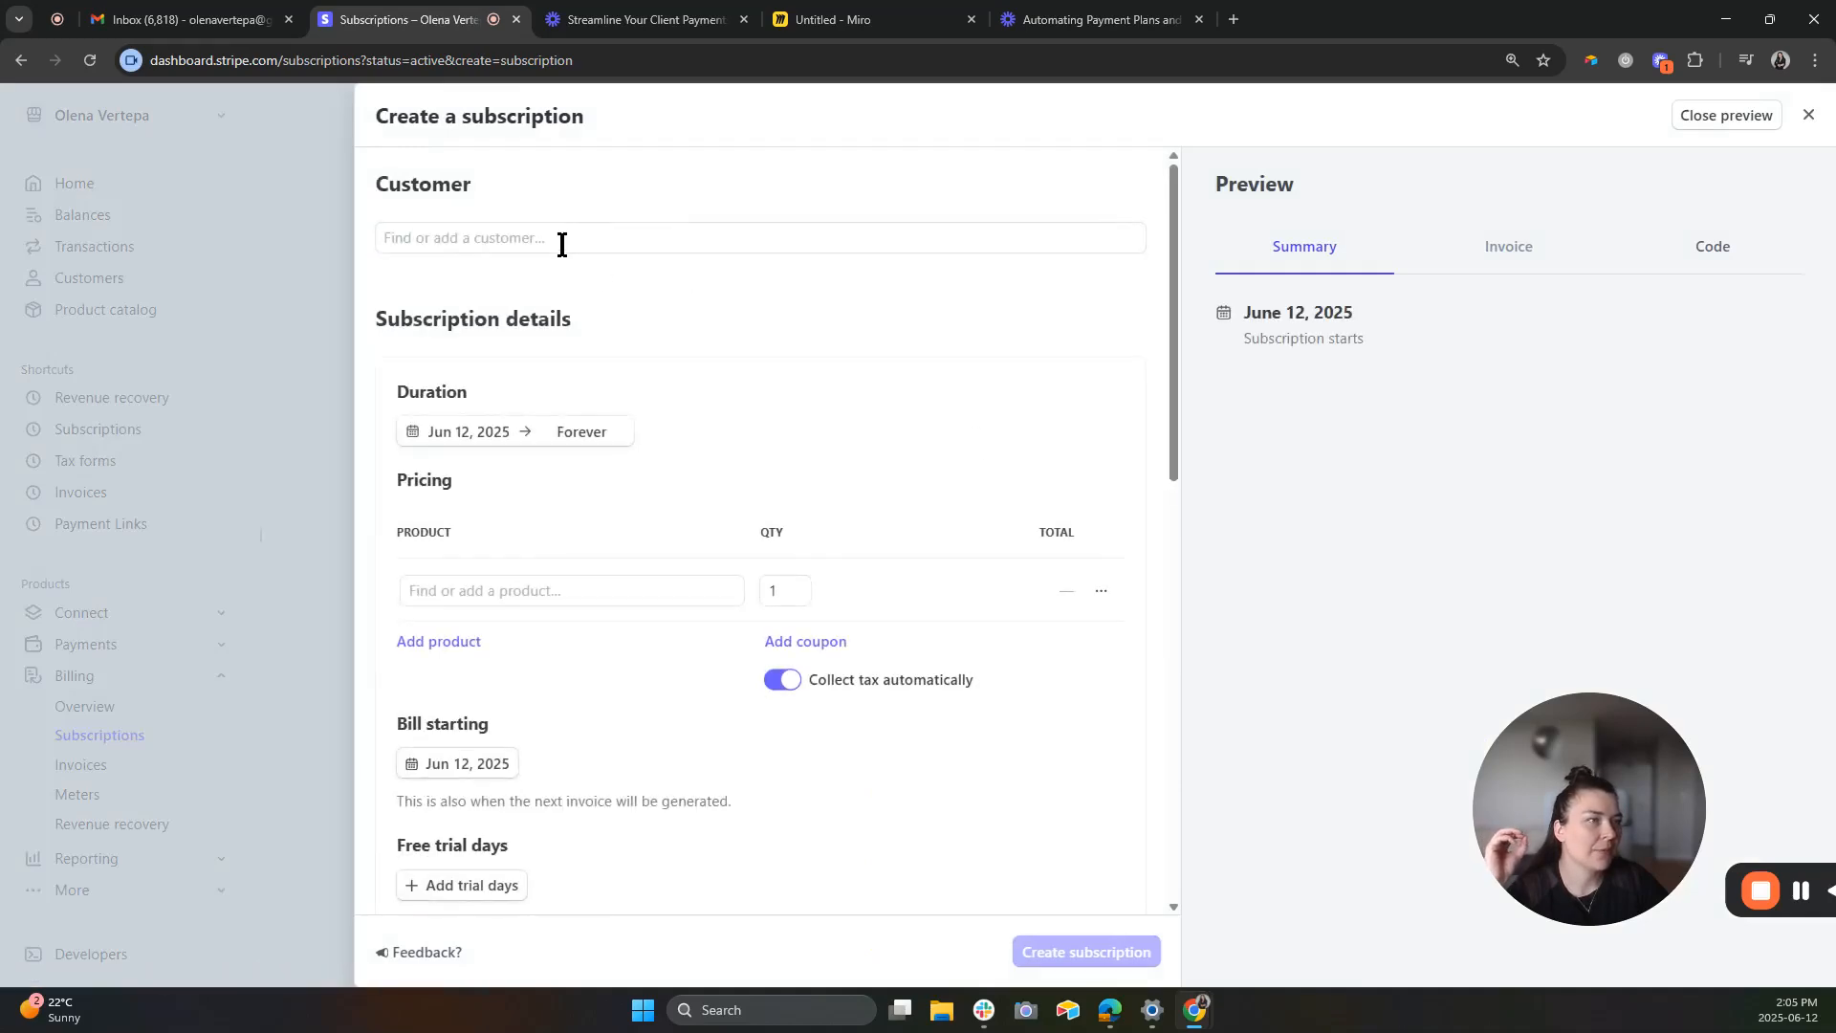
left_click(562, 241)
left_click(635, 383)
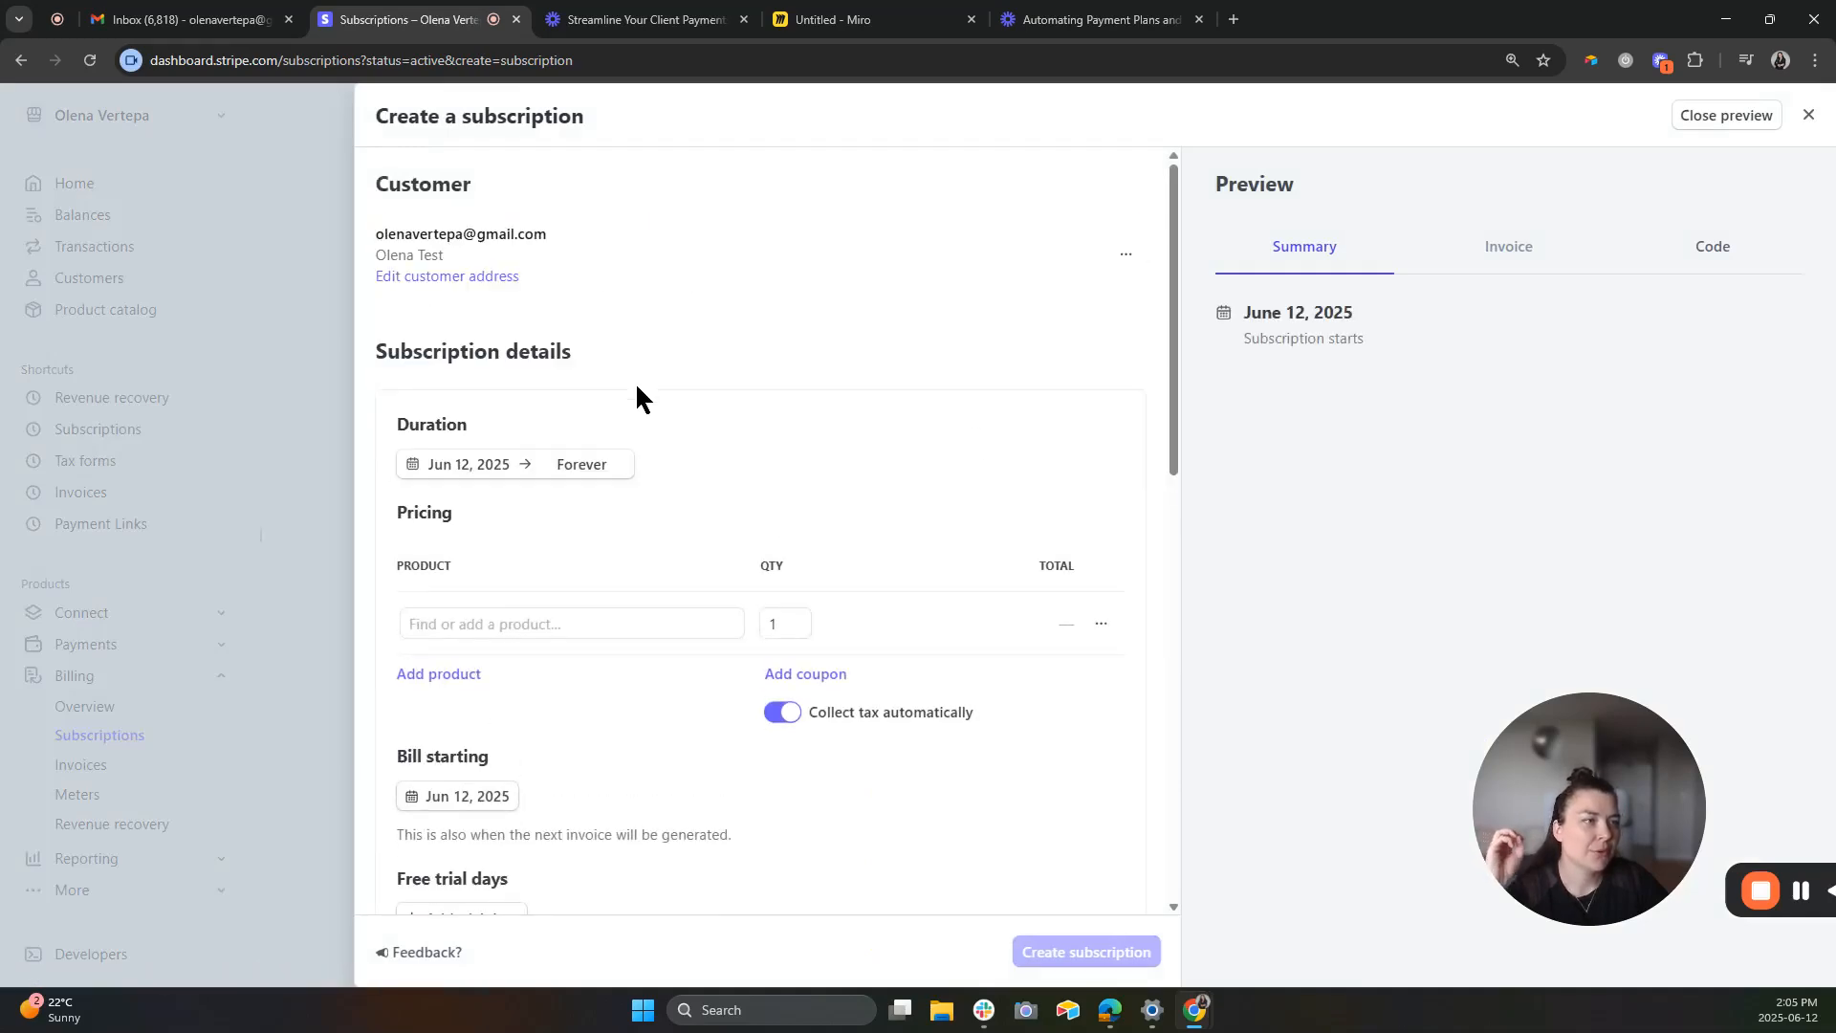
Examine the subscription's payment setting for automatically charging the customer's payment method on file.
scroll(930, 398, "down", 7)
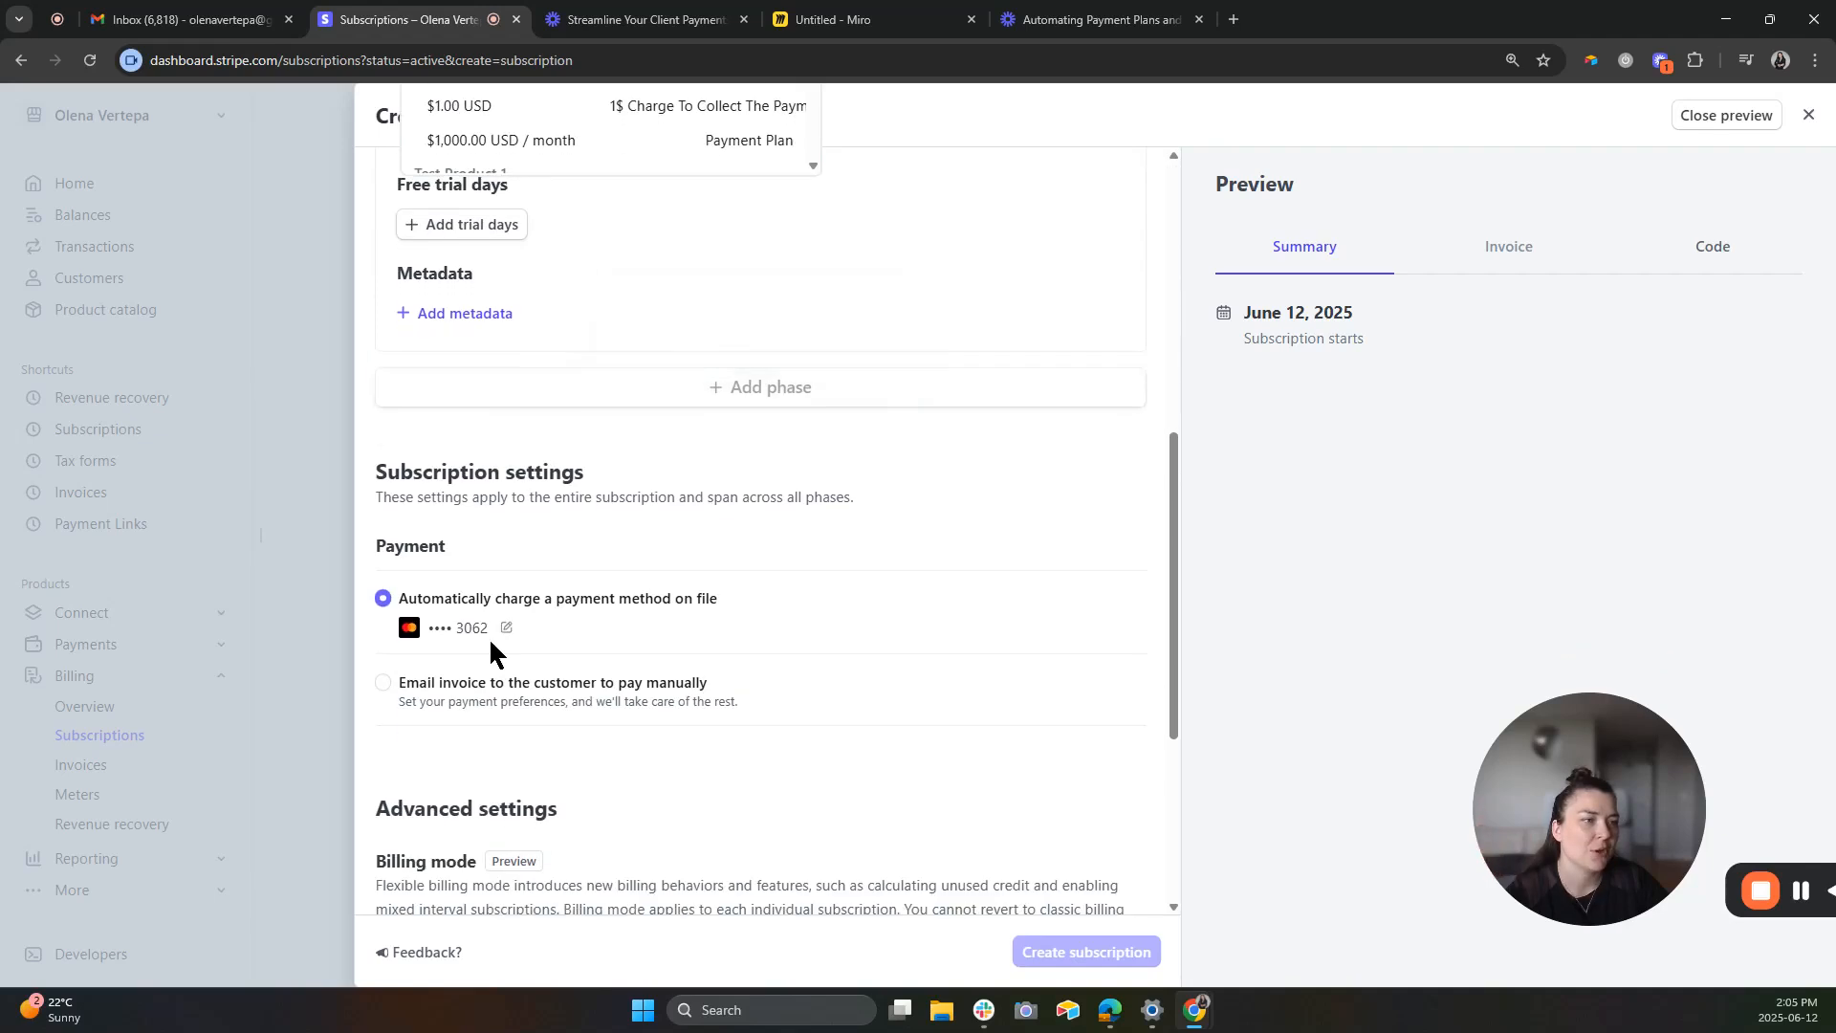
left_click_drag(418, 599, 638, 618)
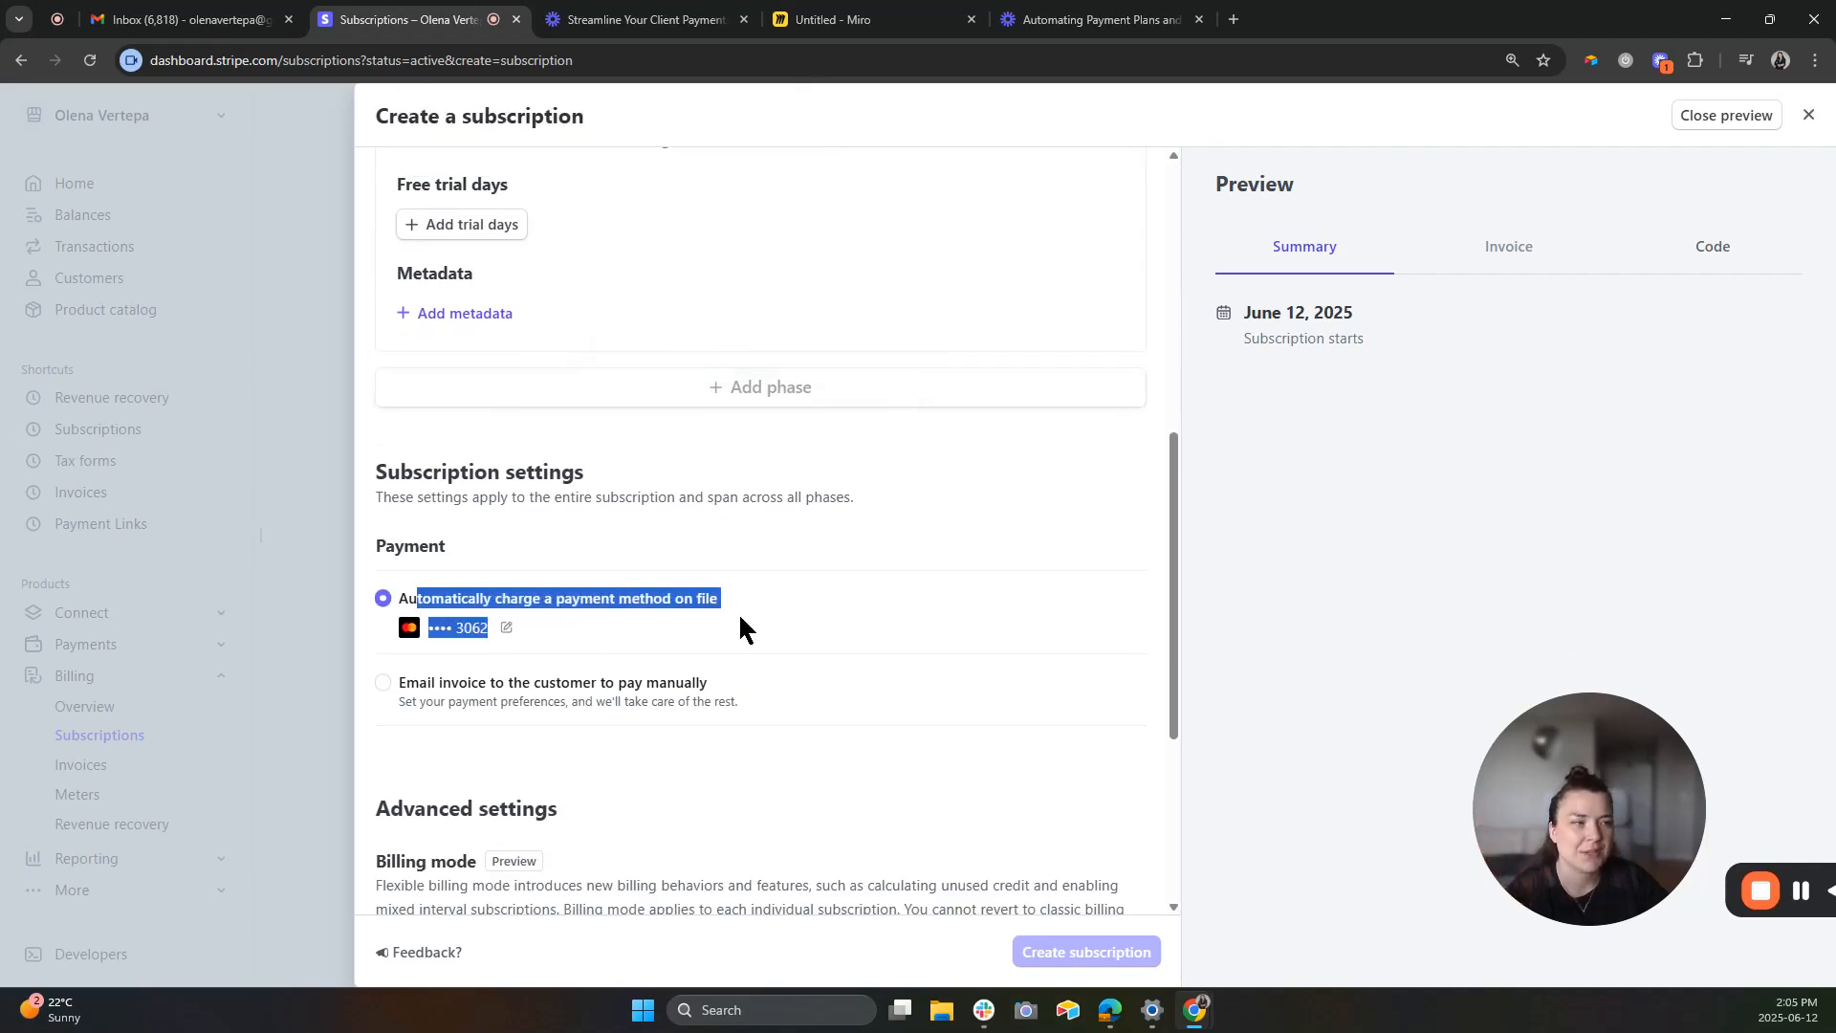
left_click(784, 619)
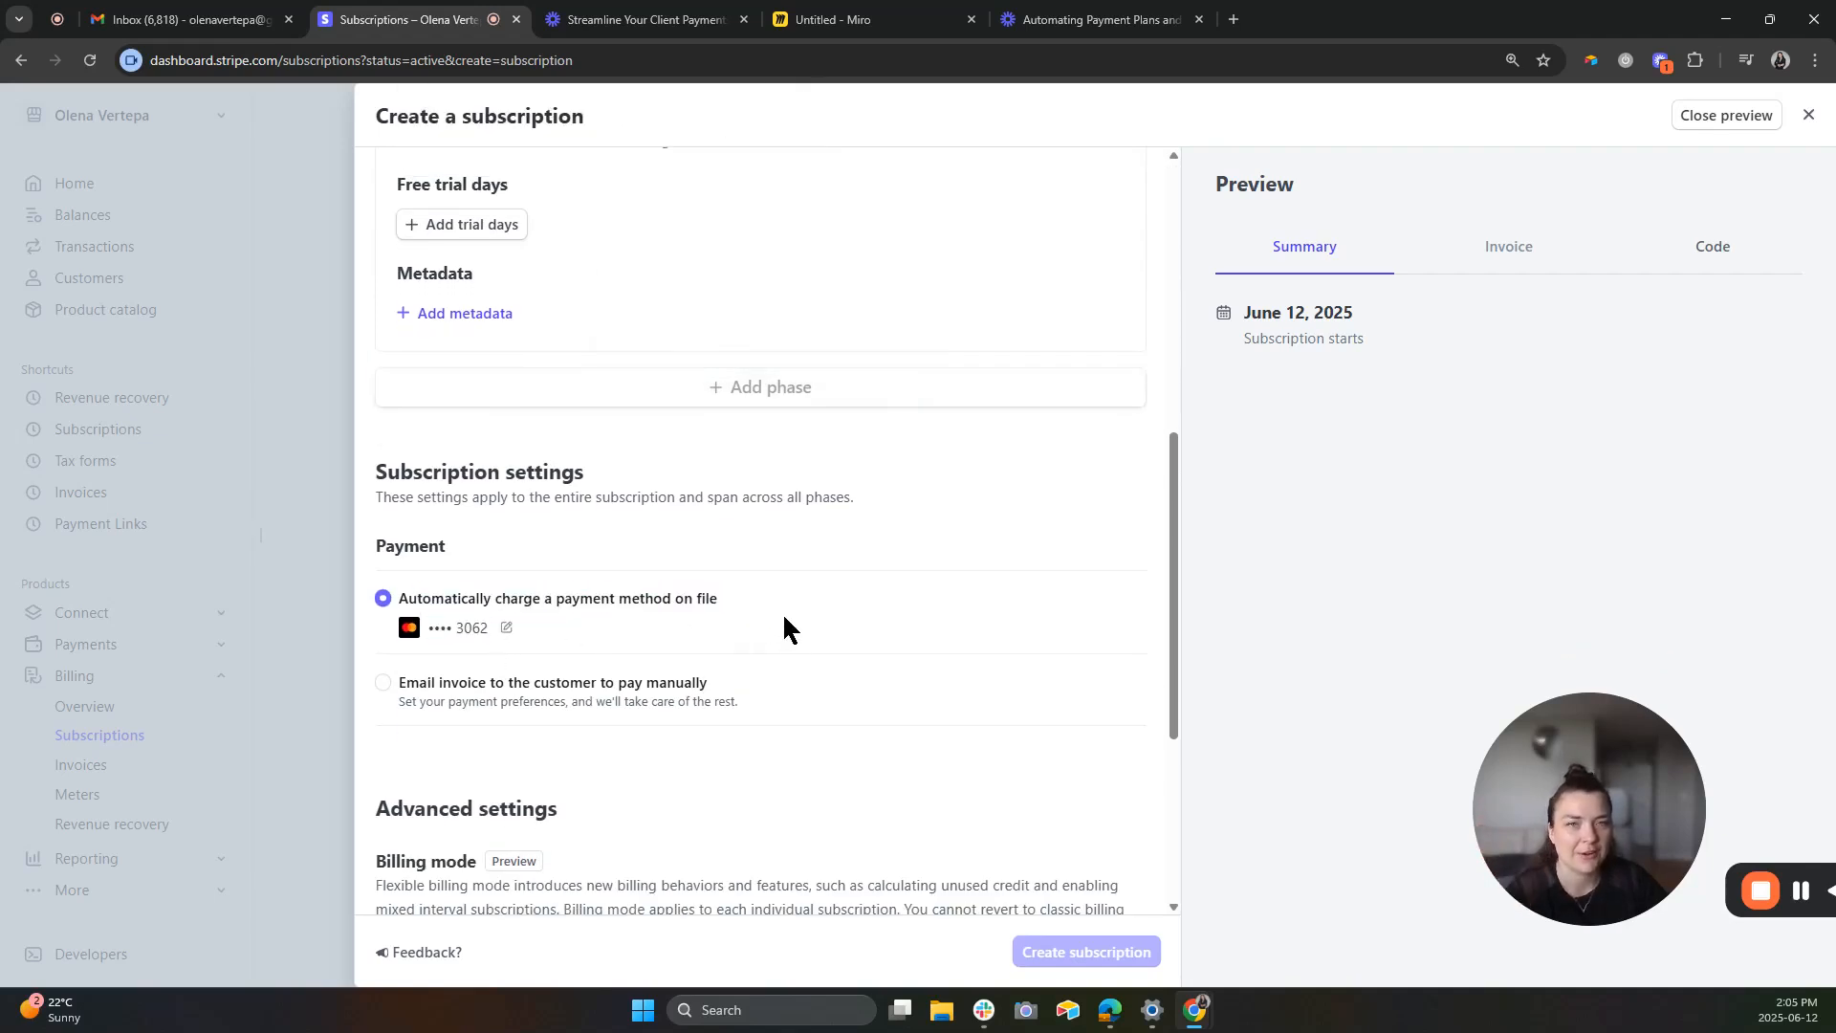